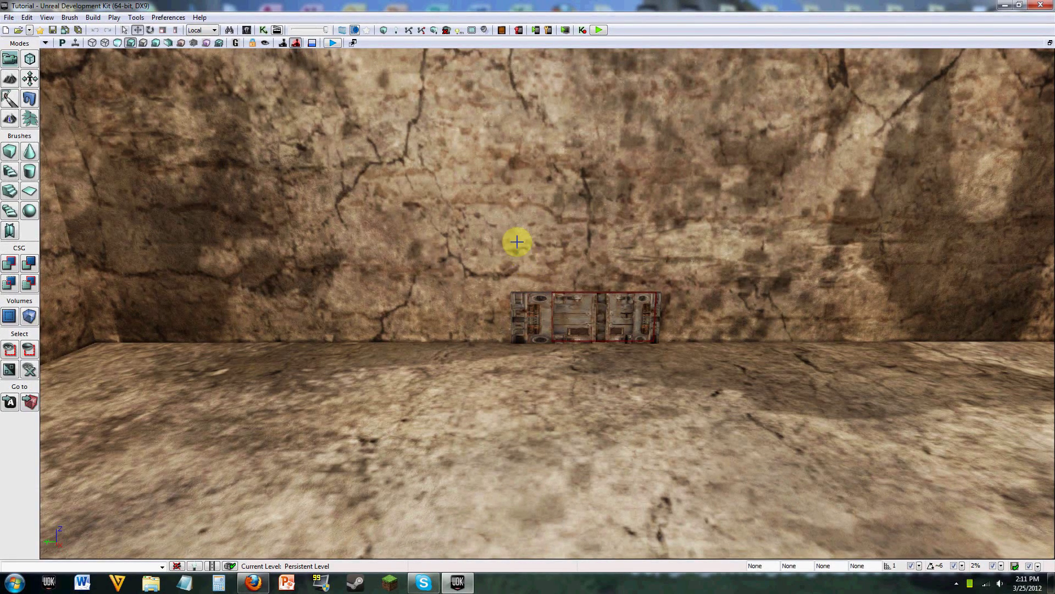
# - Fly the Perspective camera up to the wall so the two door panels fill the view, centred and straight on
pyautogui.moveTo(528, 302); pyautogui.dragTo(434, 284, button='right')
pyautogui.moveTo(497, 216); pyautogui.dragTo(497, 154, button='right')
pyautogui.moveTo(497, 154); pyautogui.dragTo(488, 90)
pyautogui.moveTo(488, 91); pyautogui.dragTo(368, 89, button='right')
pyautogui.moveTo(502, 224); pyautogui.dragTo(462, 301)
pyautogui.moveTo(474, 293)
pyautogui.mouseDown(button='right')
pyautogui.moveTo(476, 258)
pyautogui.moveTo(480, 288)
pyautogui.mouseUp(button='right')
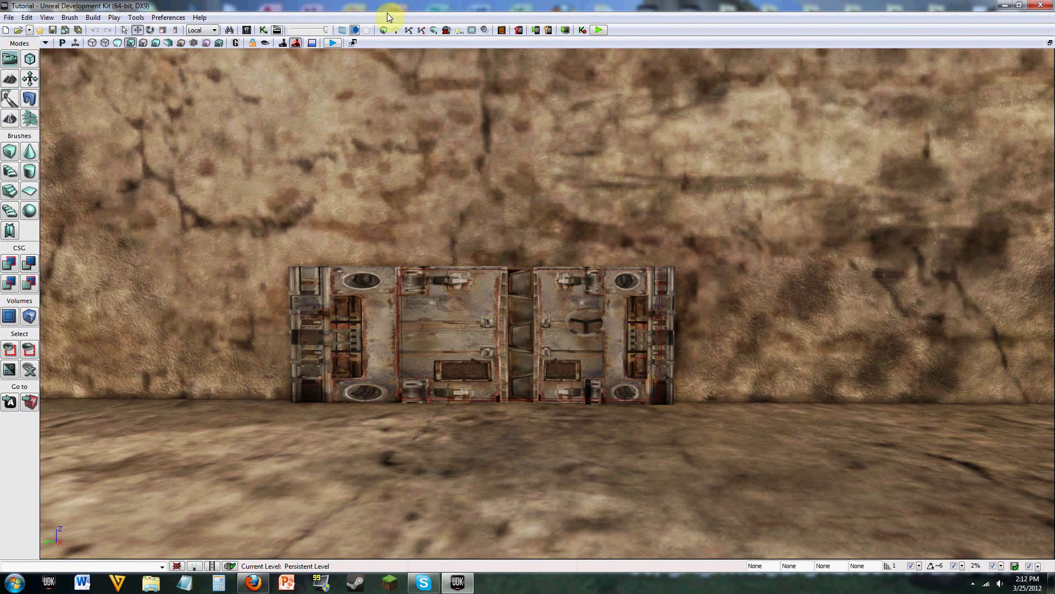
# - Open UnrealKismet from the View menu and maximize its window to fill the screen
pyautogui.click(264, 31)
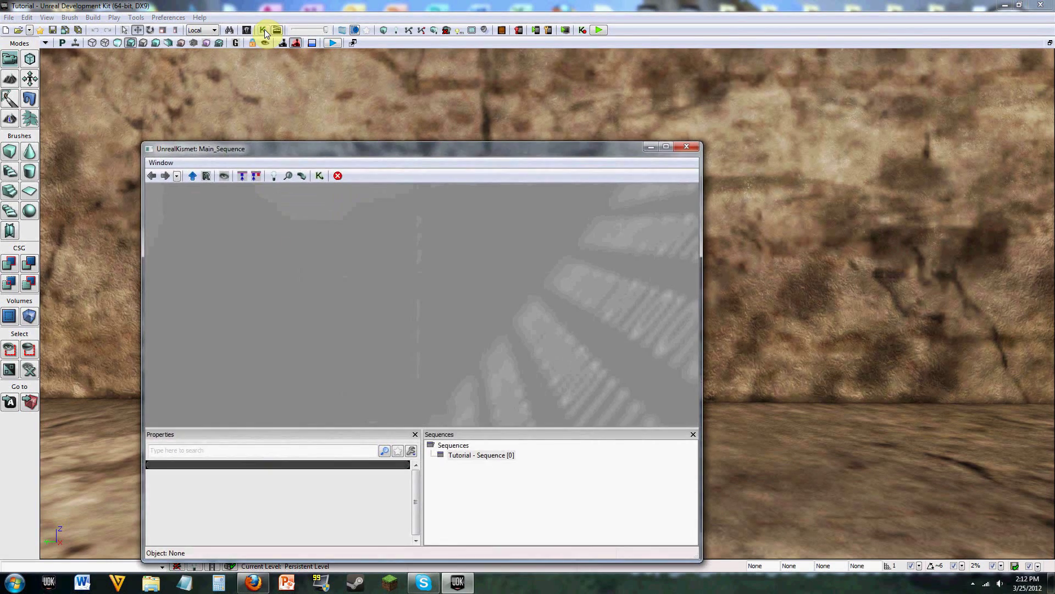
pyautogui.moveTo(372, 154); pyautogui.dragTo(494, 68)
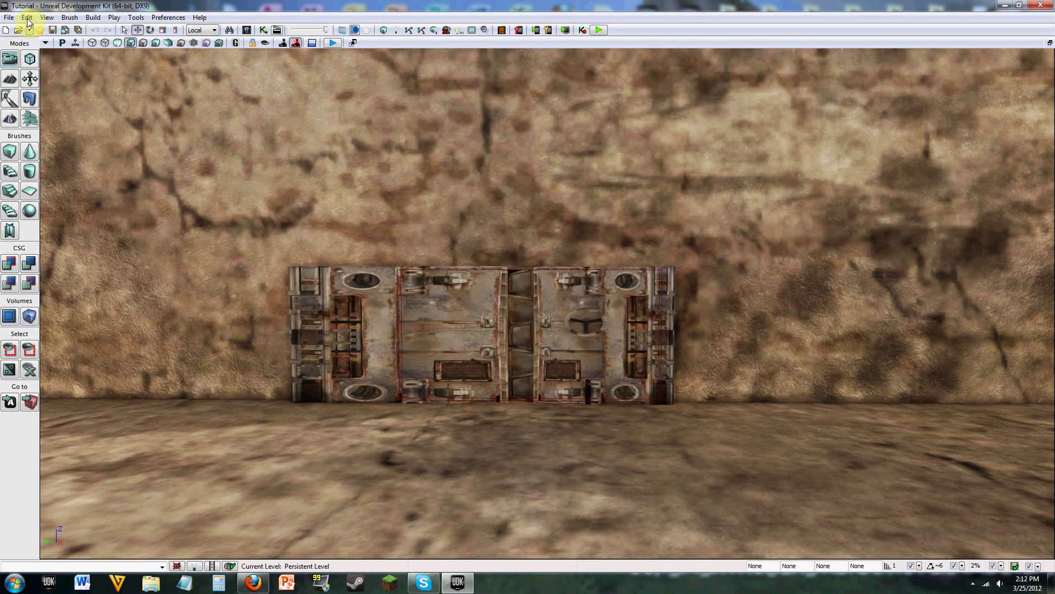
pyautogui.click(9, 18)
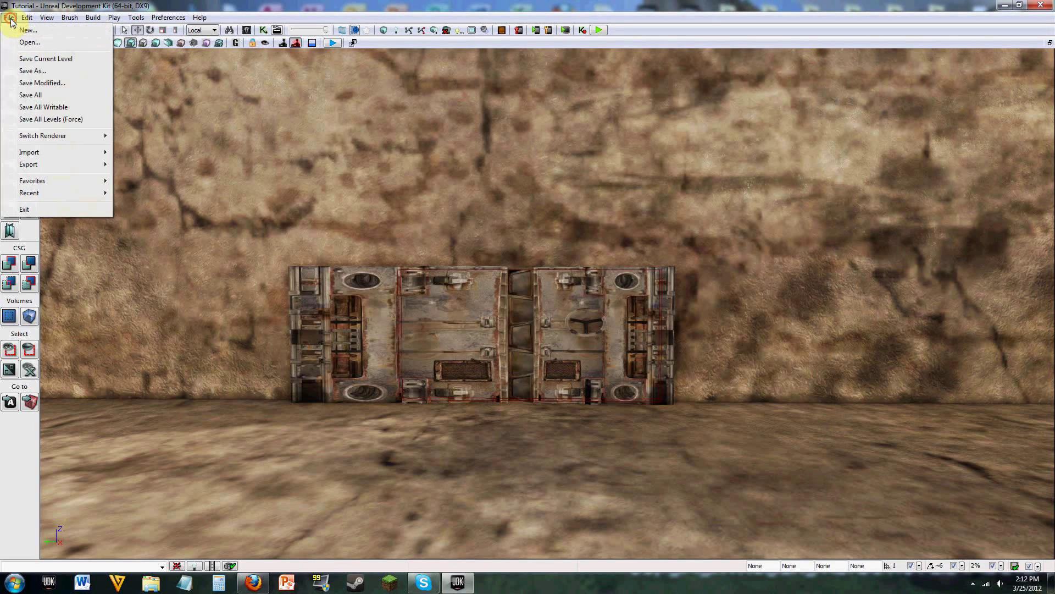
pyautogui.moveTo(26, 19)
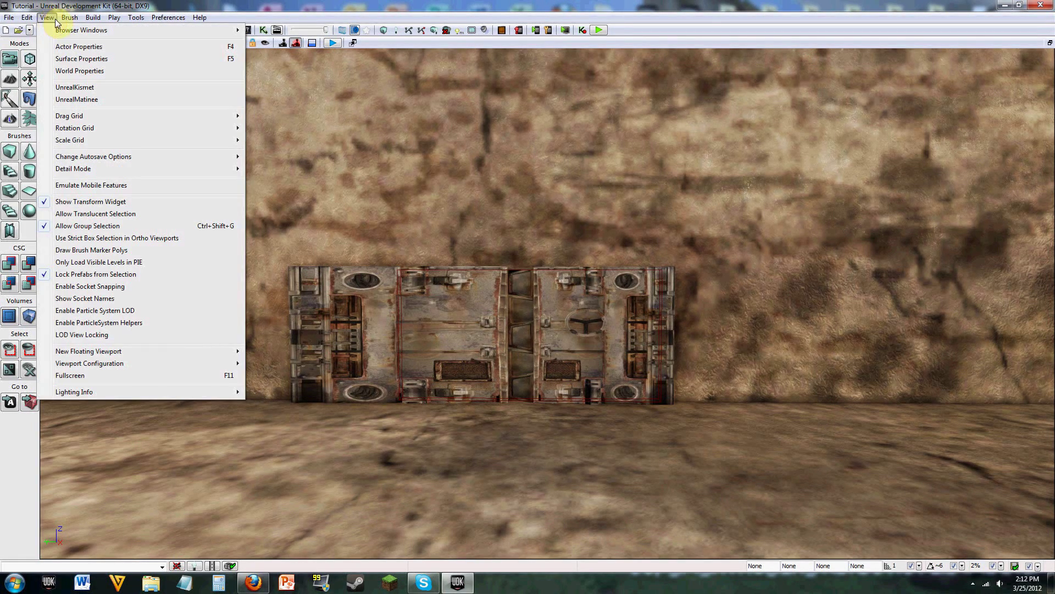
pyautogui.click(77, 89)
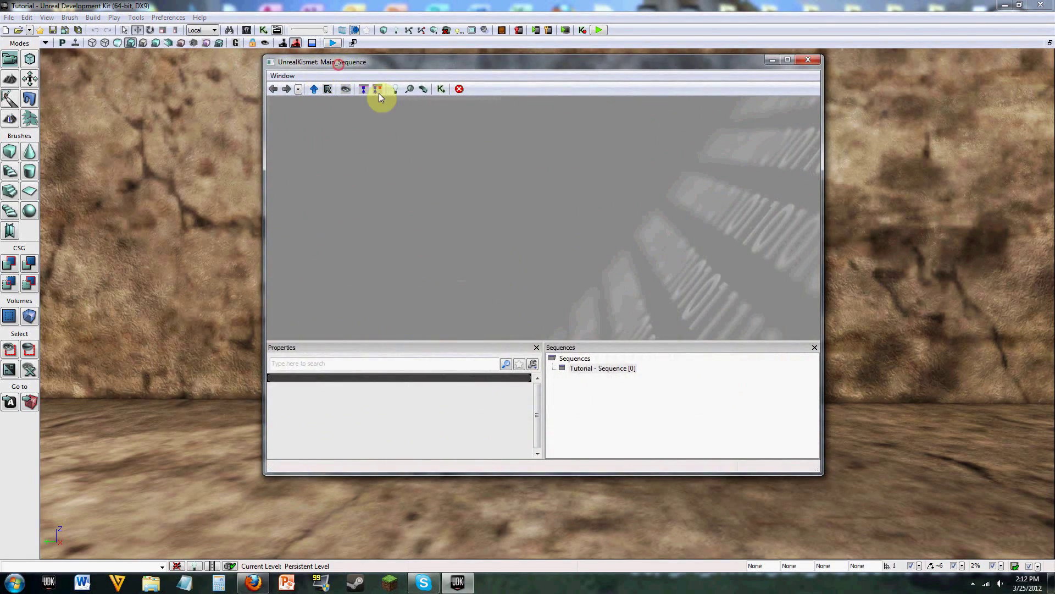
pyautogui.click(829, 88)
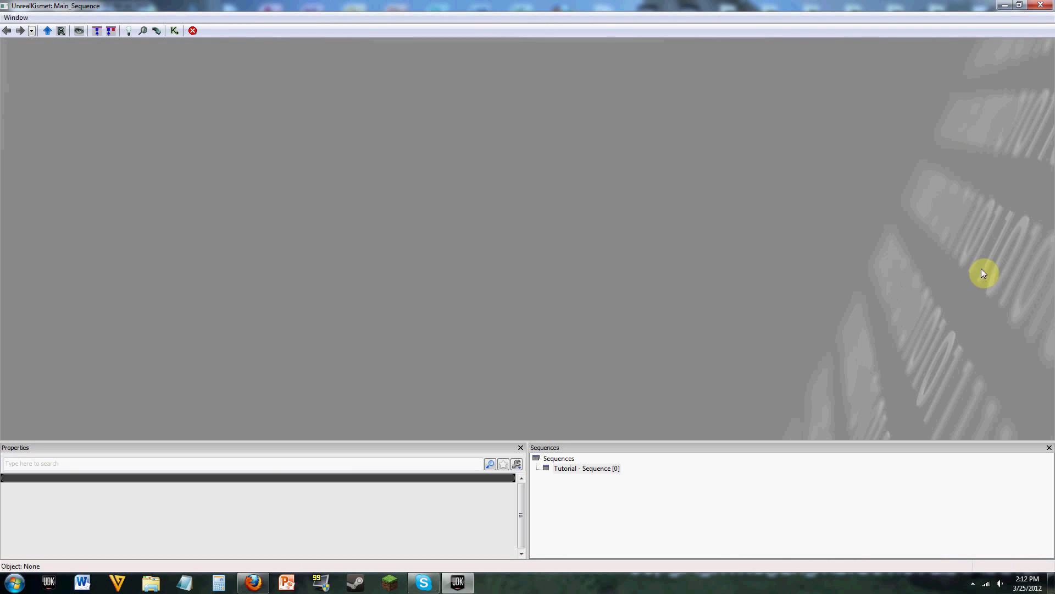
# - Look through the Kismet Bookmarks and navigation history list, then close it without changes
pyautogui.click(535, 247)
pyautogui.moveTo(851, 273)
pyautogui.mouseDown()
pyautogui.moveTo(759, 287)
pyautogui.moveTo(443, 271)
pyautogui.moveTo(788, 264)
pyautogui.mouseUp()
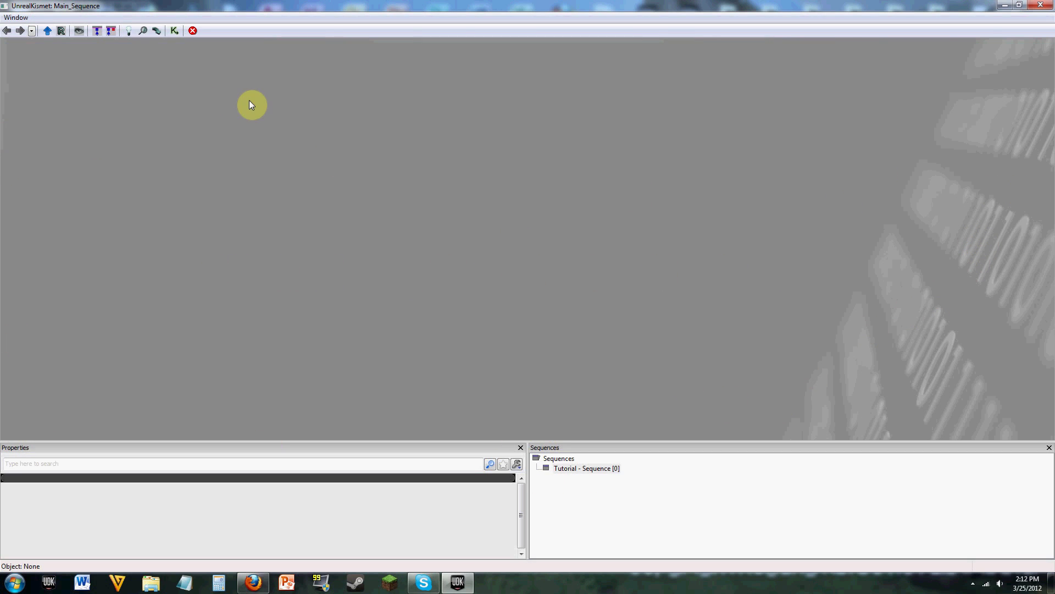
pyautogui.click(31, 30)
pyautogui.moveTo(58, 47)
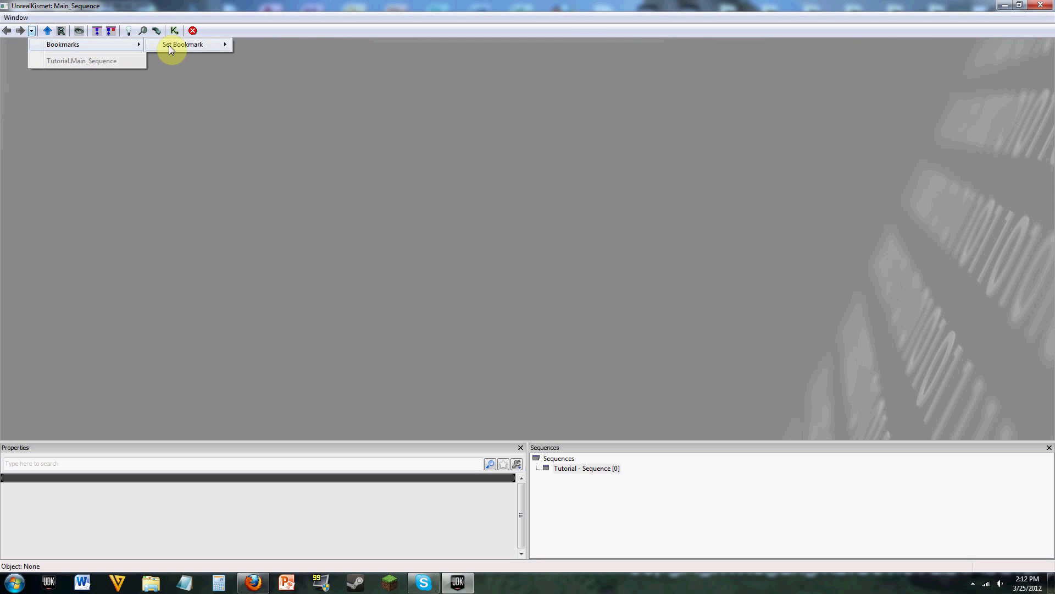
pyautogui.moveTo(195, 45)
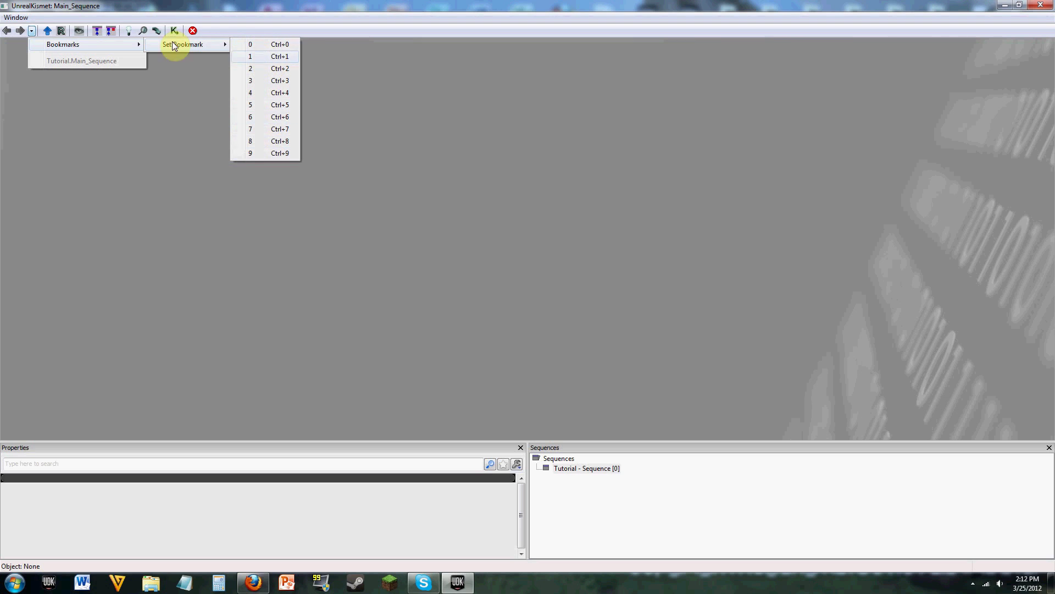
pyautogui.click(50, 33)
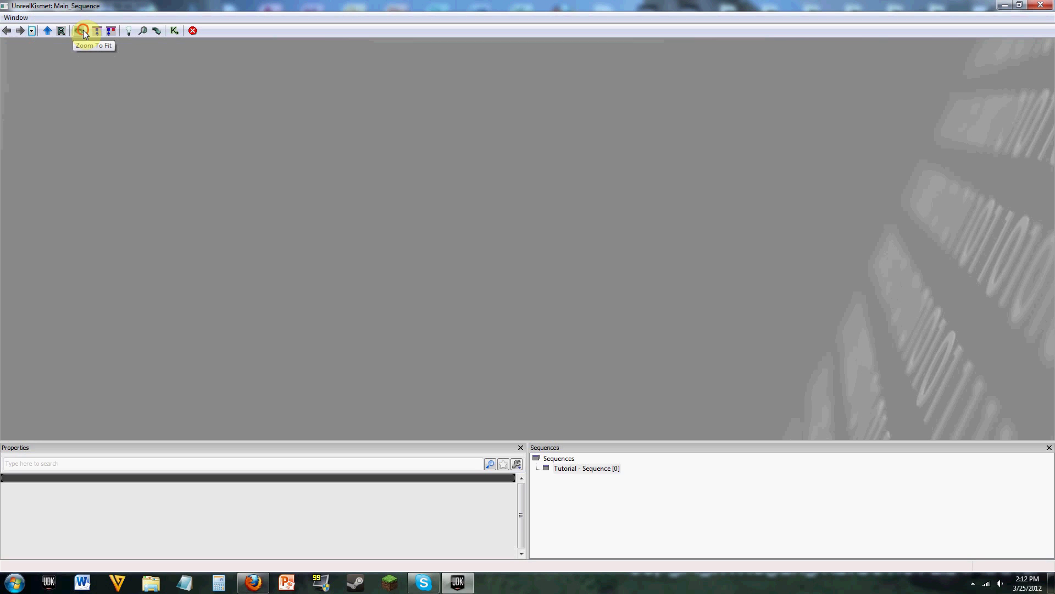
# - Add an Actor Factory action node and move it to the left of the canvas
pyautogui.rightClick(566, 187)
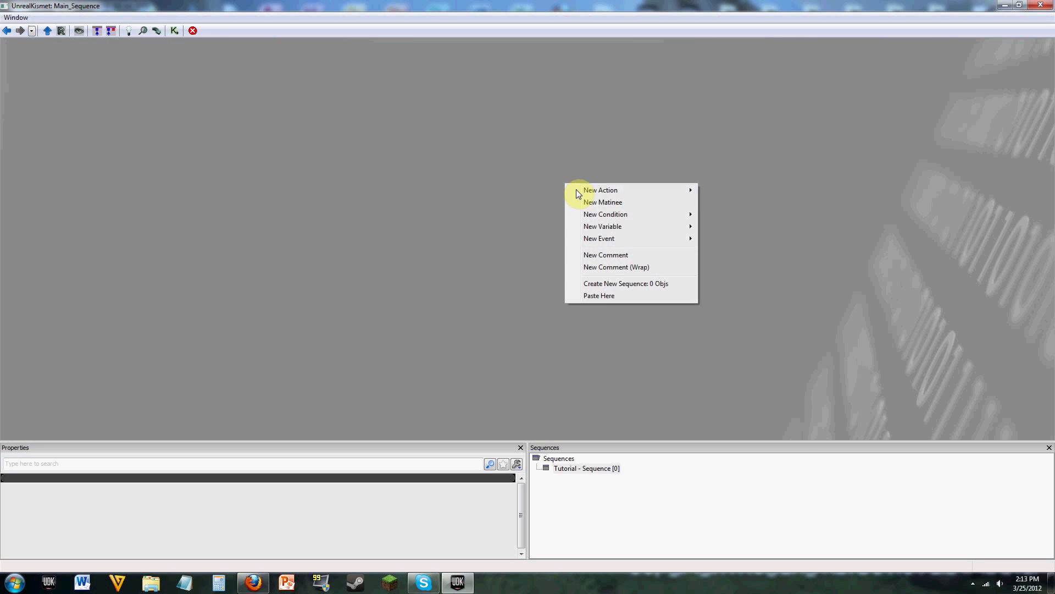
pyautogui.moveTo(578, 191)
pyautogui.moveTo(714, 190)
pyautogui.click(841, 189)
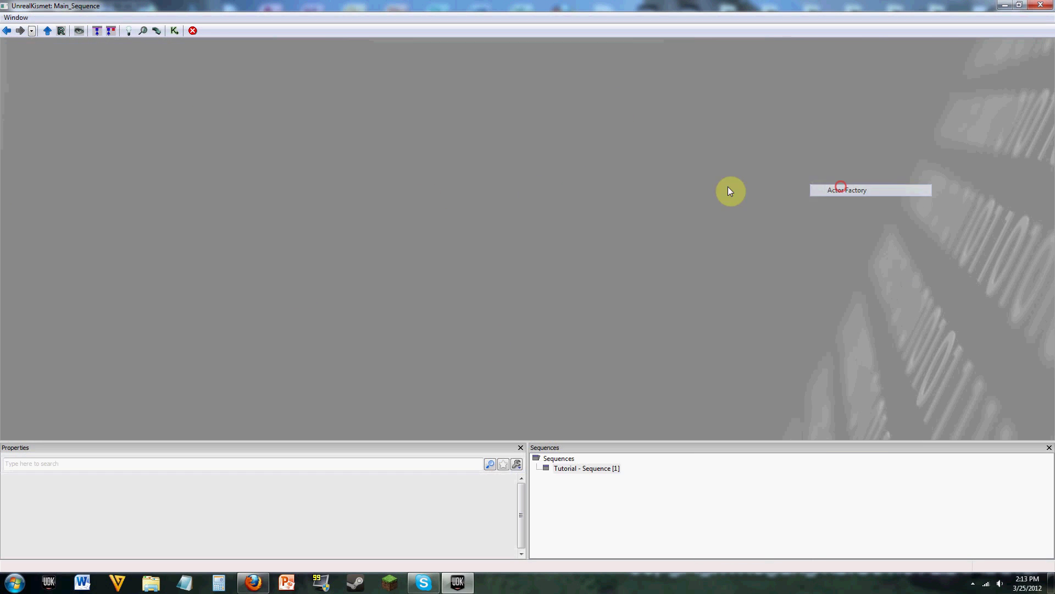
pyautogui.moveTo(687, 207); pyautogui.dragTo(467, 163)
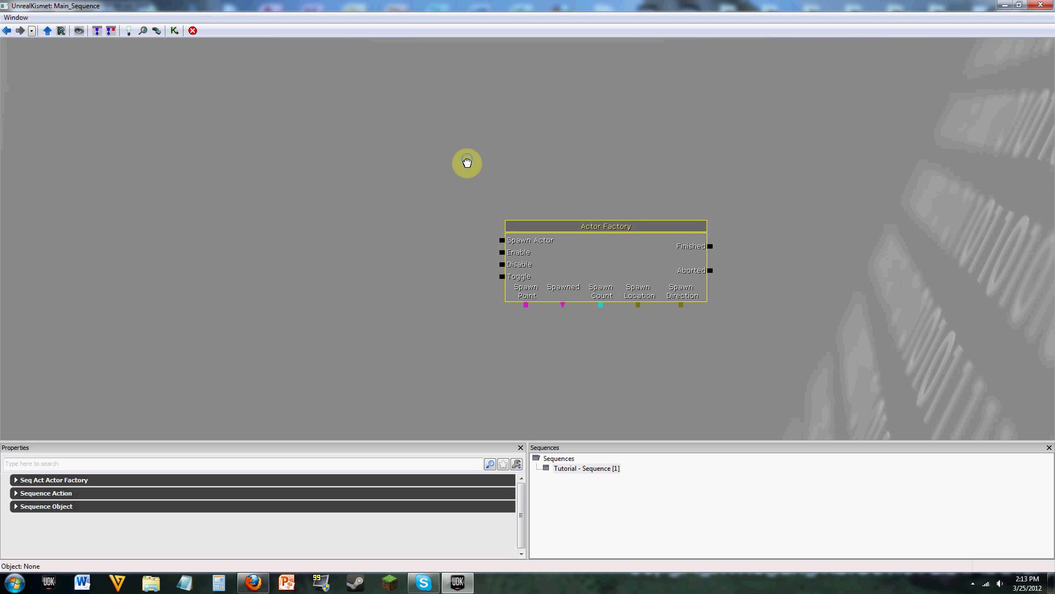
# - Add a Do Tutorial condition node beside the Actor Factory
pyautogui.rightClick(467, 162)
pyautogui.moveTo(535, 176)
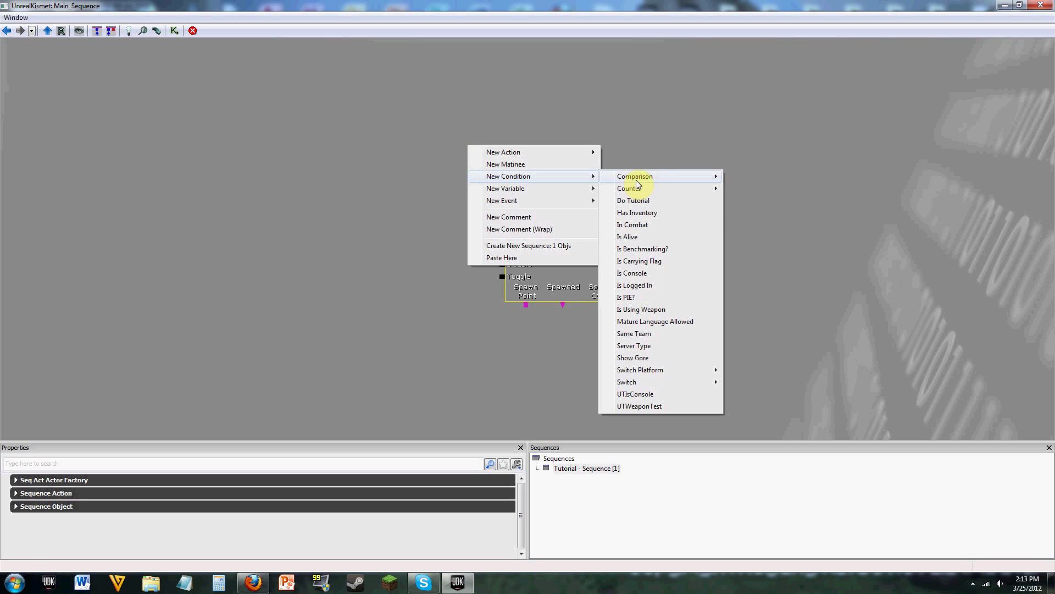
pyautogui.click(668, 200)
pyautogui.moveTo(504, 189); pyautogui.dragTo(481, 209)
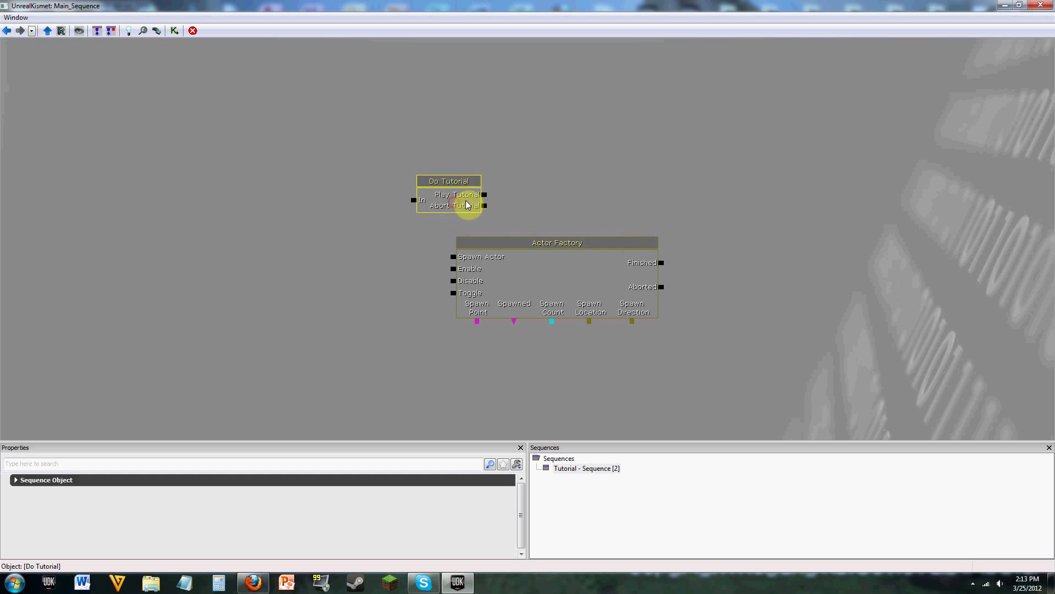
# - Use Zoom To Fit to frame both nodes, then pan them up-left
pyautogui.click(78, 31)
pyautogui.press('Delete')
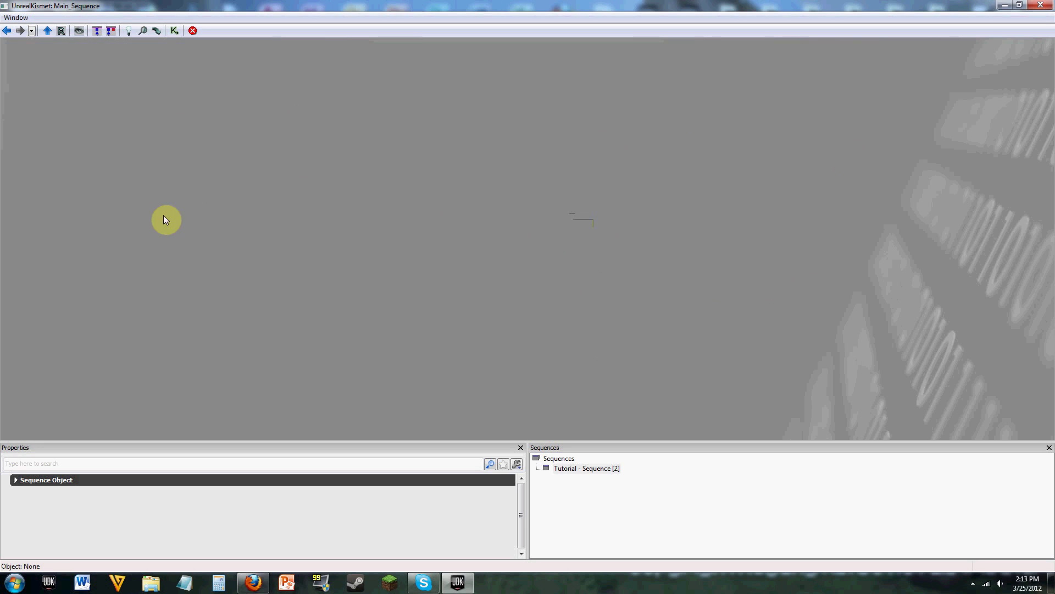
pyautogui.click(79, 31)
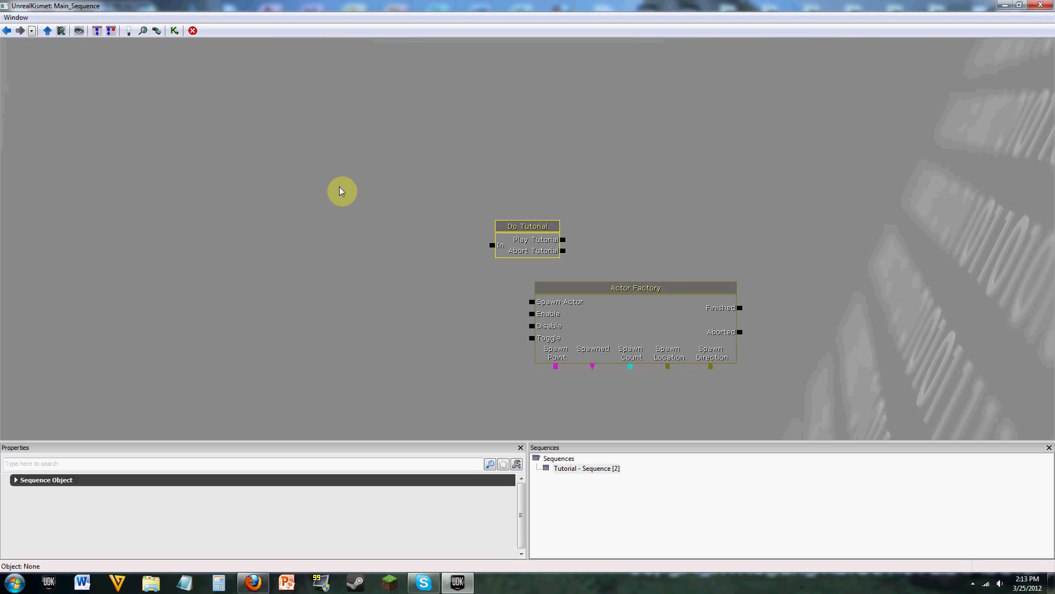
pyautogui.moveTo(574, 265); pyautogui.dragTo(542, 226)
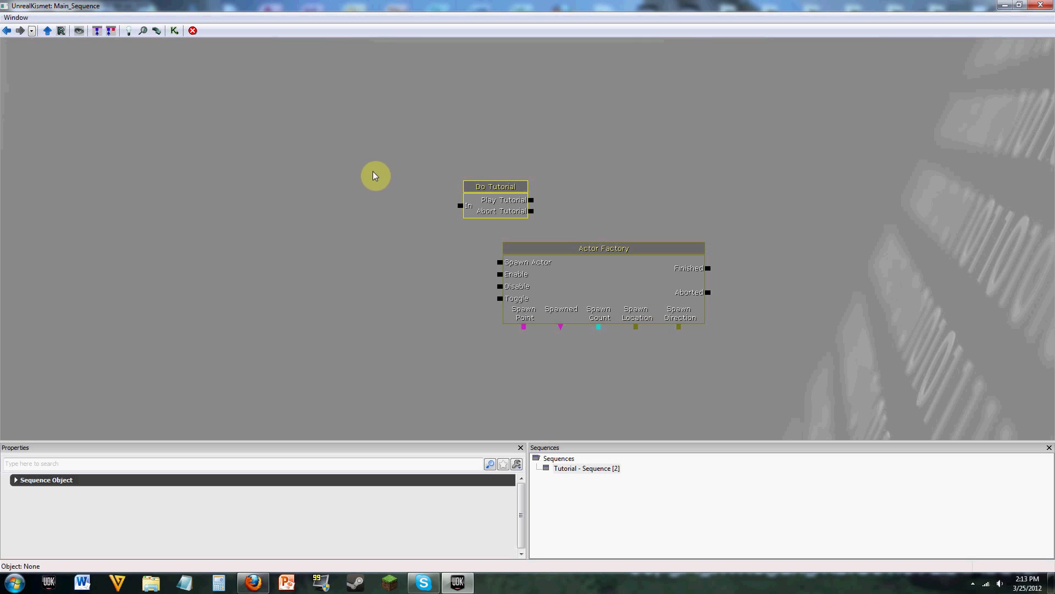
# - Select the Tutorial sequence in the Sequences tree, then select the Do Tutorial node
pyautogui.click(572, 473)
pyautogui.click(563, 462)
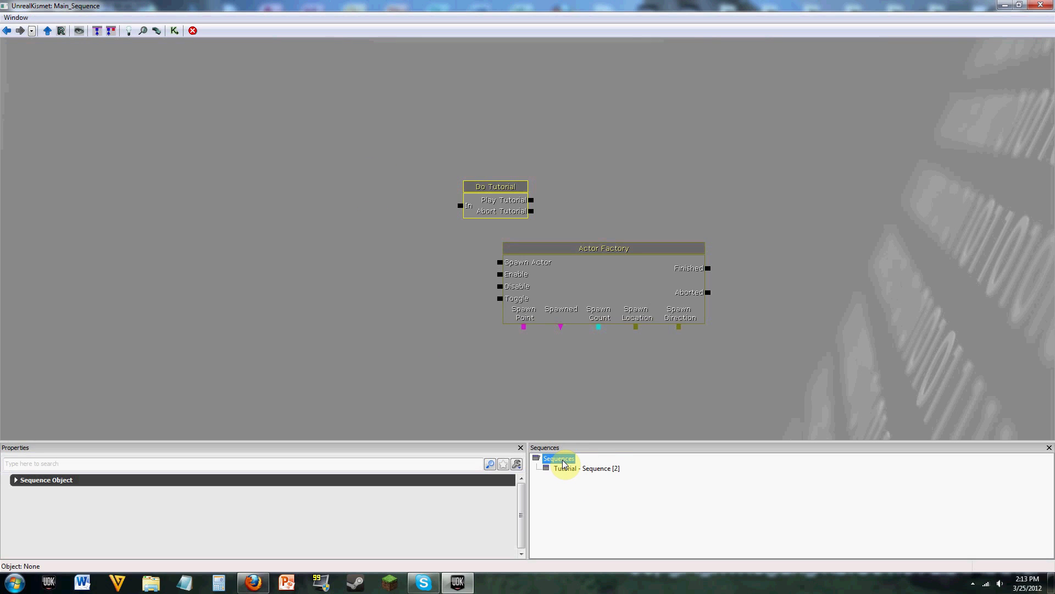
pyautogui.click(571, 468)
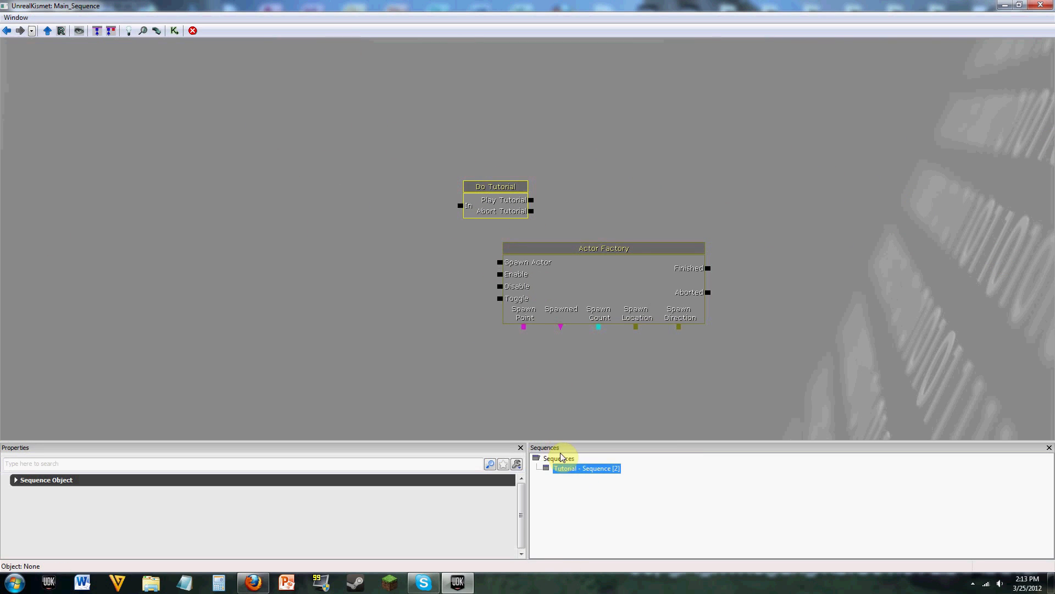
pyautogui.click(566, 468)
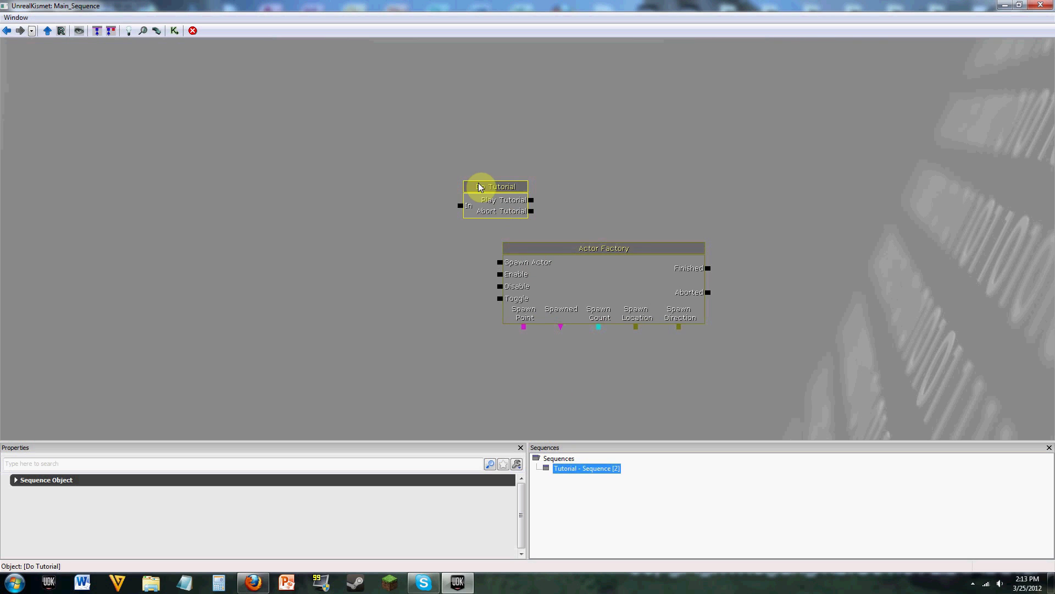
pyautogui.click(502, 210)
pyautogui.moveTo(770, 163); pyautogui.dragTo(697, 177)
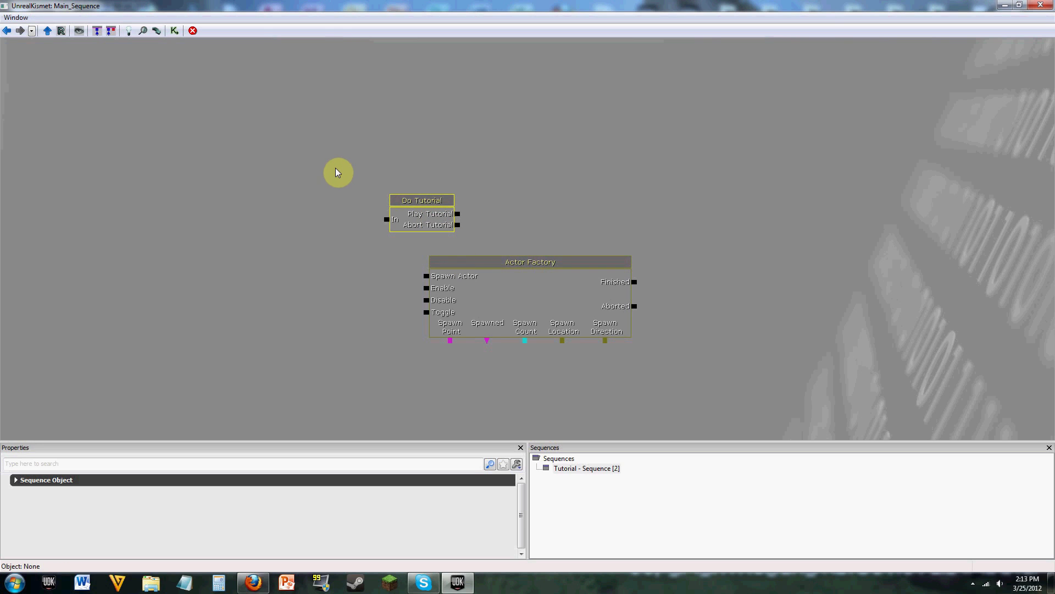
# - Delete the Do Tutorial and Actor Factory nodes
pyautogui.press('Delete')
pyautogui.click(472, 278)
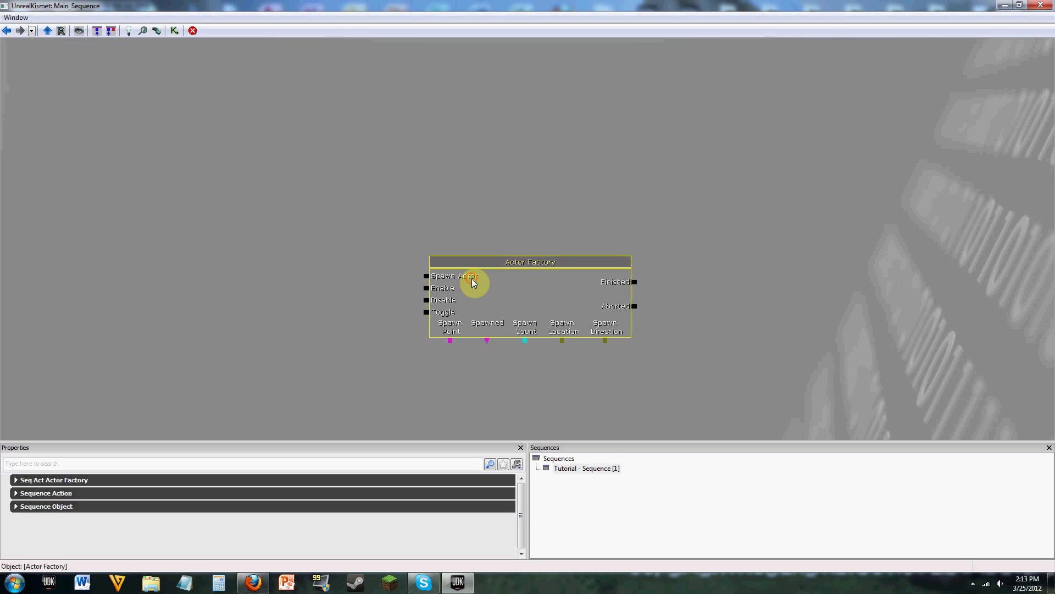
pyautogui.press('Delete')
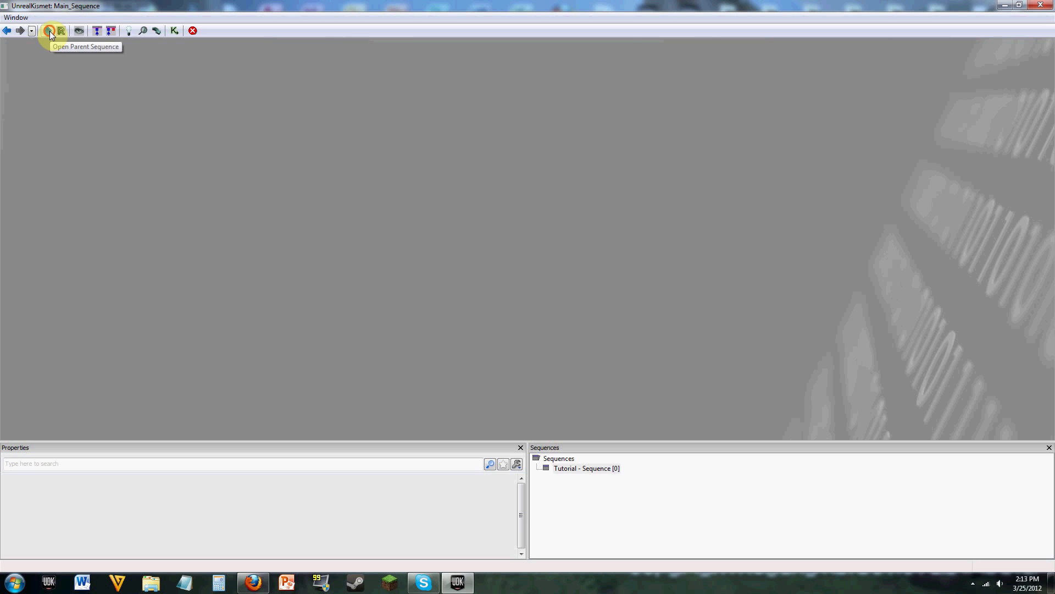
# - Select the Tutorial sequence entry in the Sequences tree
pyautogui.click(552, 459)
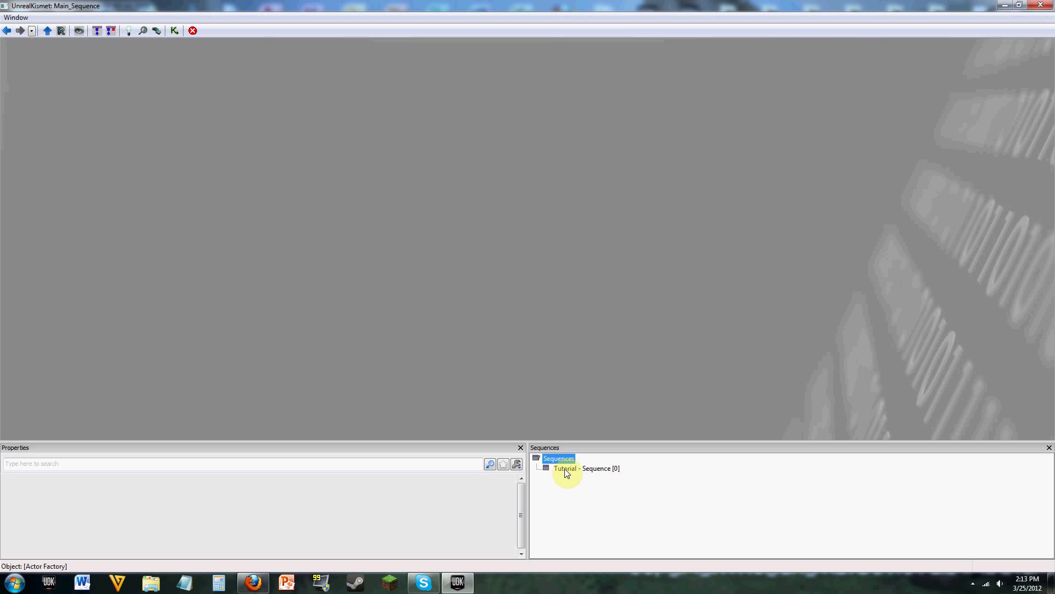
pyautogui.click(566, 469)
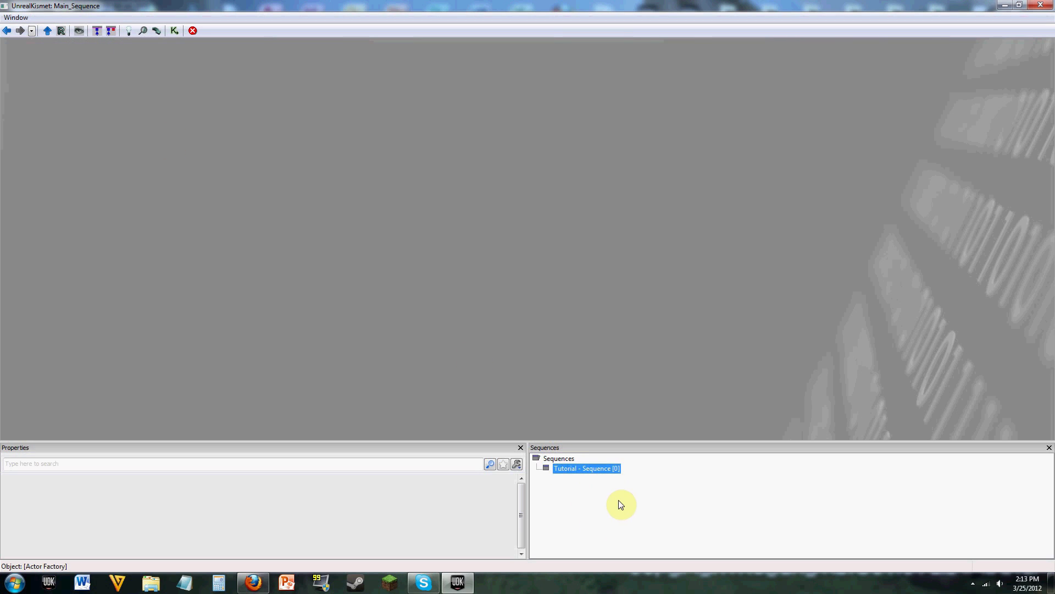
pyautogui.click(558, 460)
pyautogui.click(587, 469)
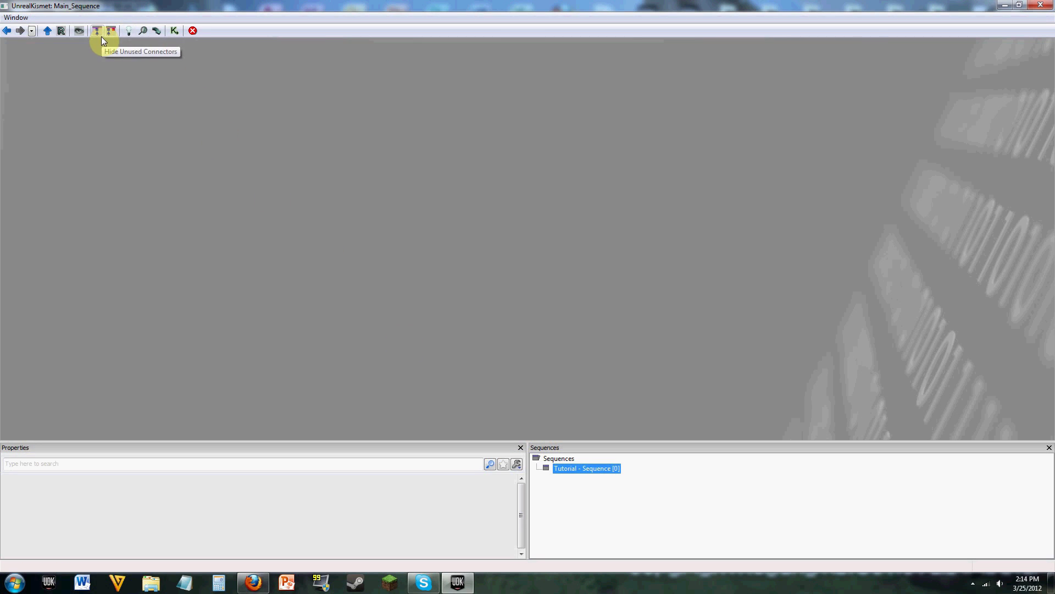
pyautogui.click(130, 31)
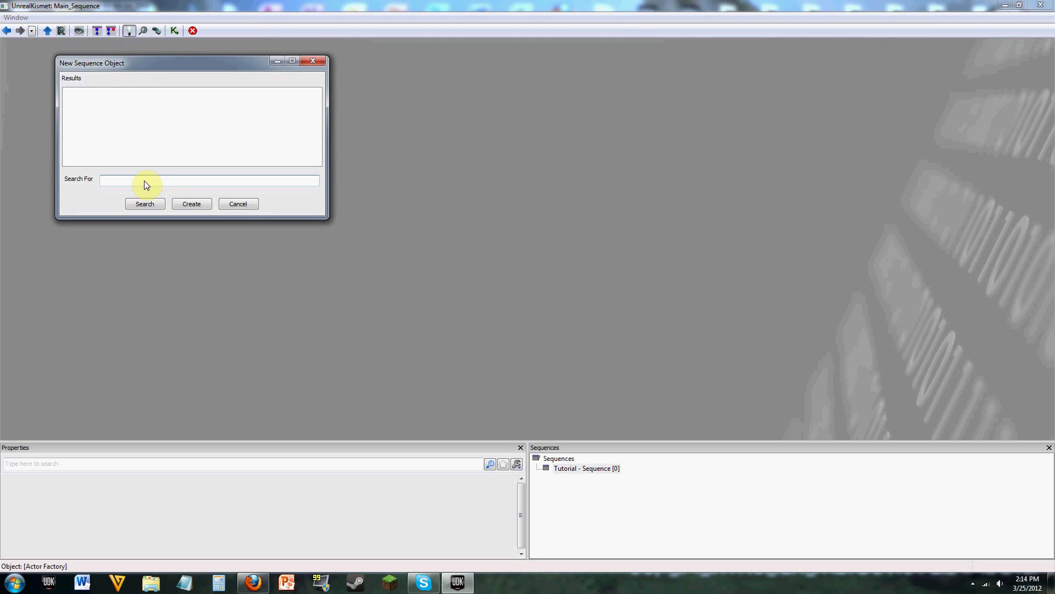
pyautogui.click(324, 64)
pyautogui.rightClick(373, 118)
pyautogui.moveTo(378, 122)
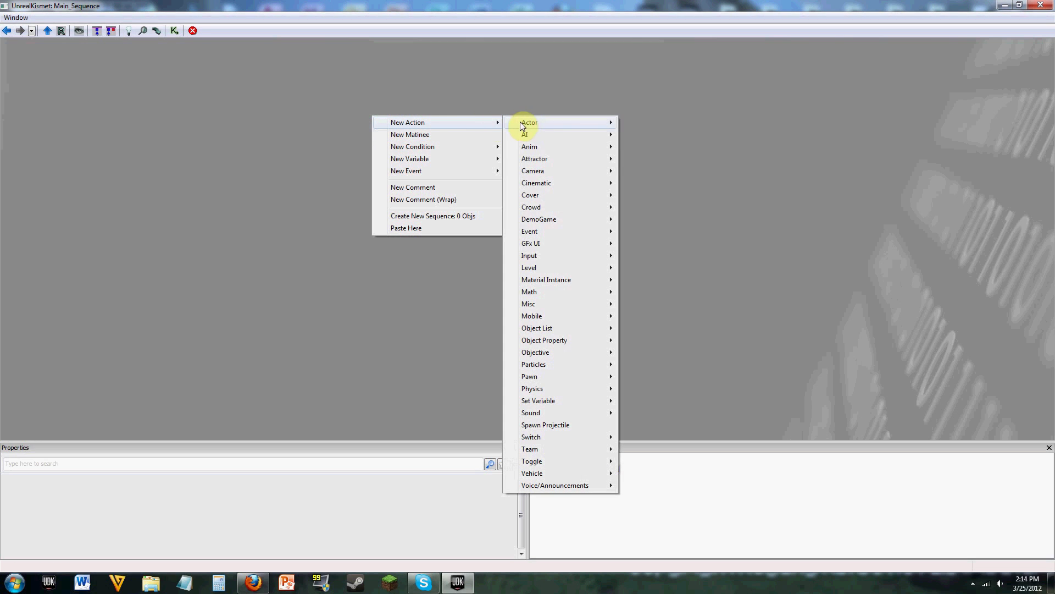
pyautogui.moveTo(561, 127)
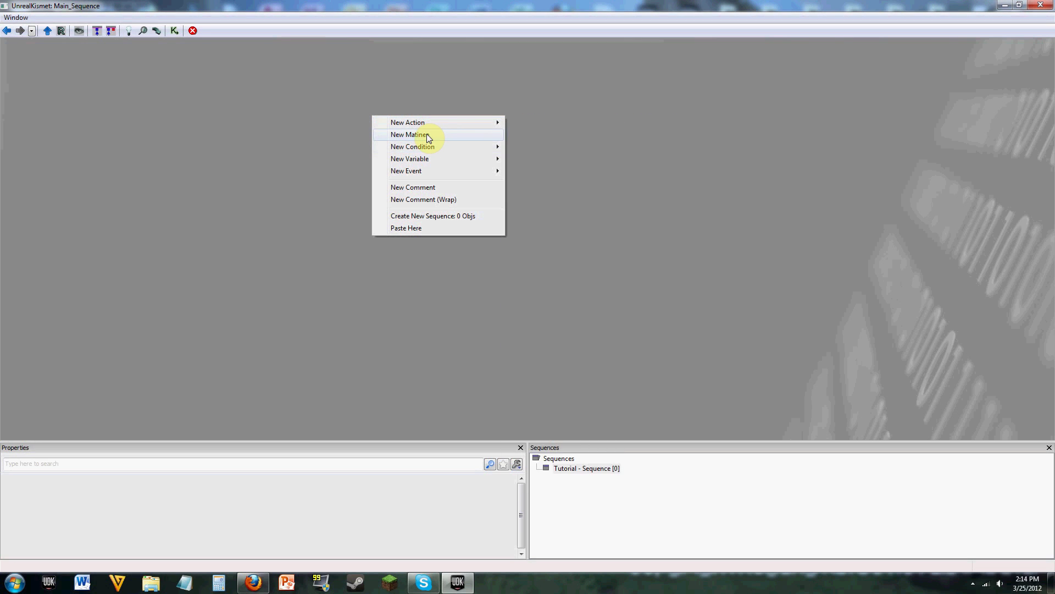
pyautogui.click(128, 30)
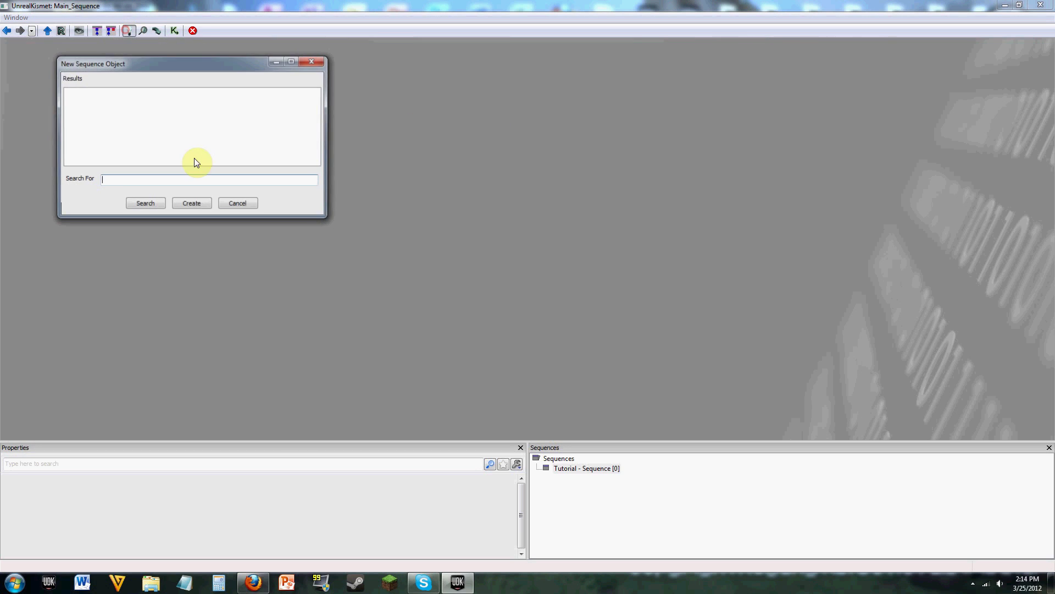
pyautogui.click(182, 186)
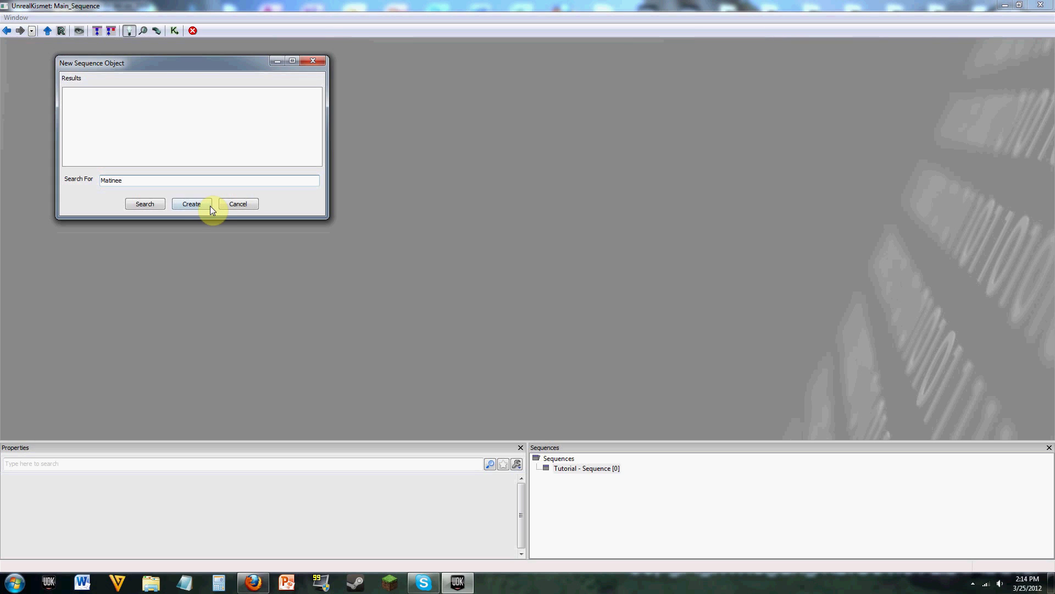
pyautogui.click(159, 206)
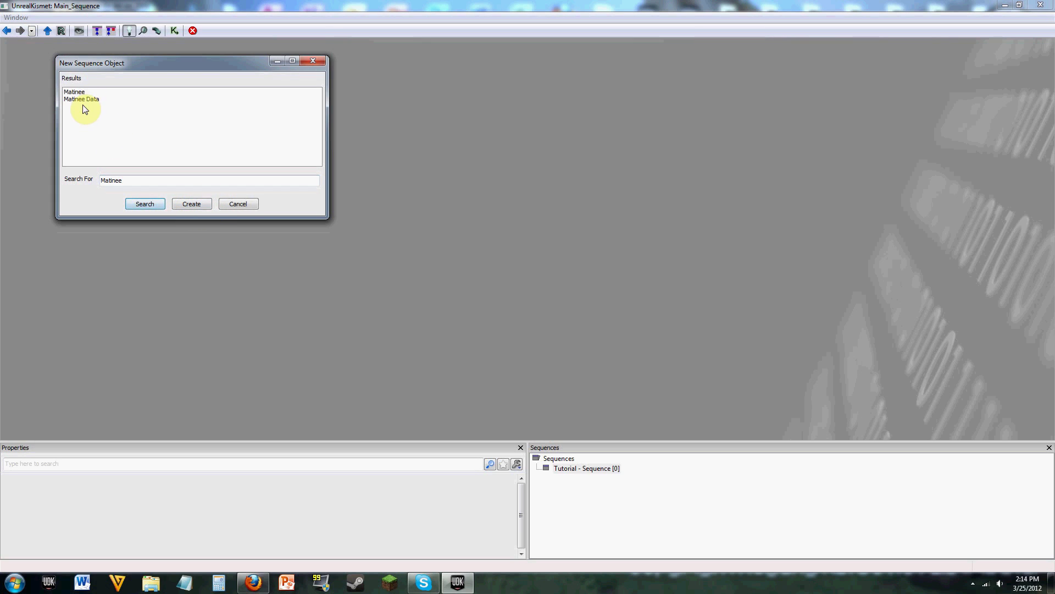
pyautogui.click(306, 64)
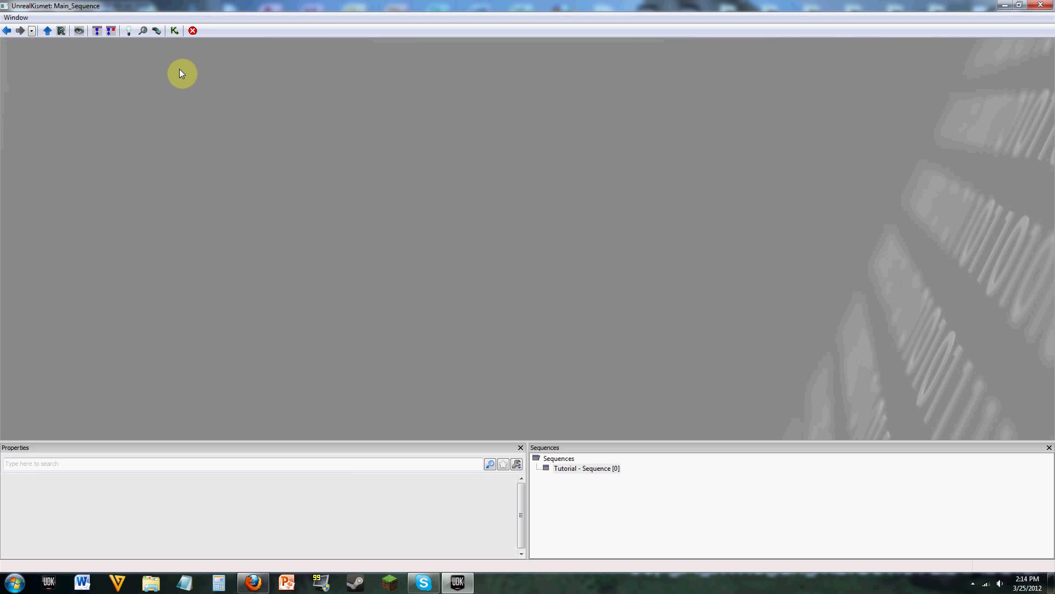
pyautogui.click(130, 32)
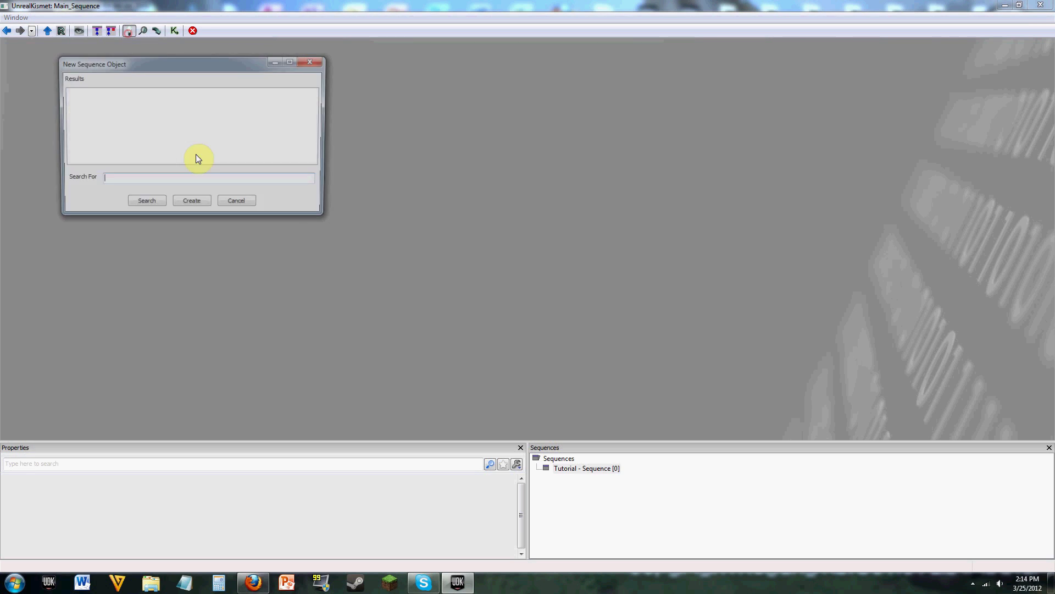
pyautogui.click(190, 180)
pyautogui.write('Cinematic')
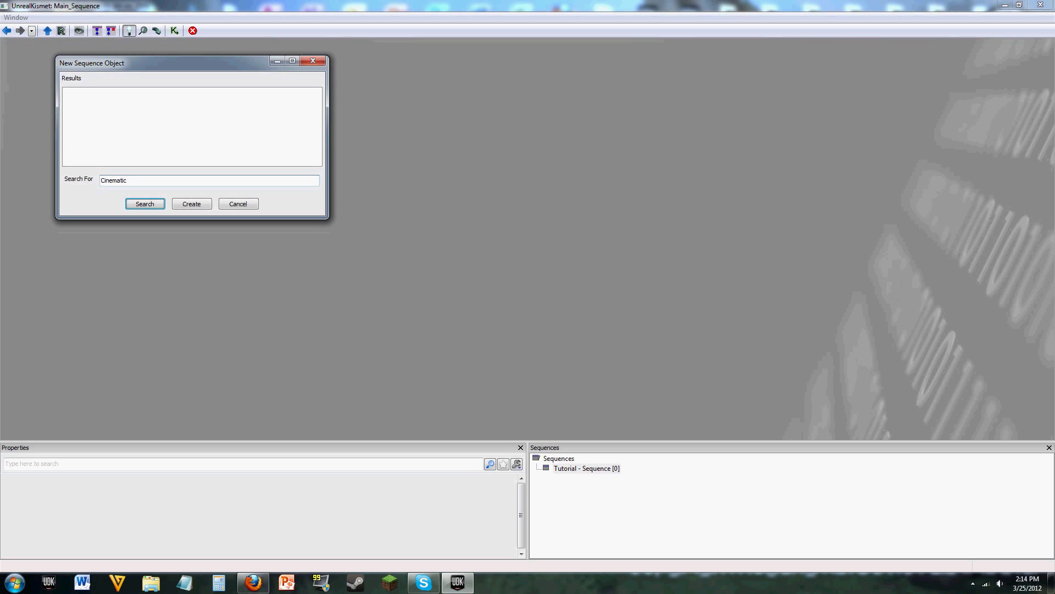
pyautogui.click(137, 205)
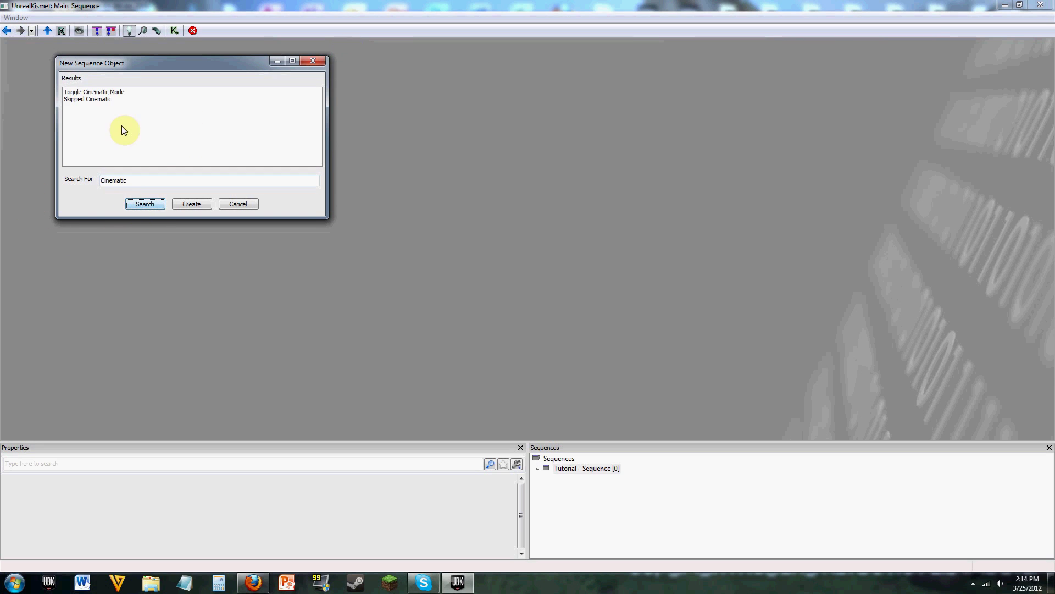
pyautogui.click(313, 62)
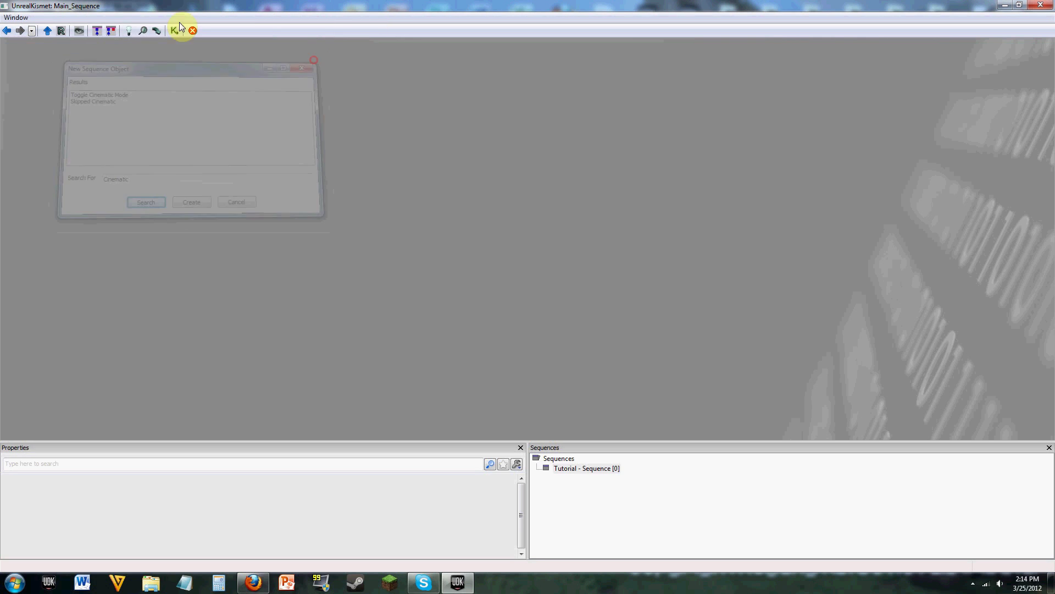
pyautogui.click(143, 31)
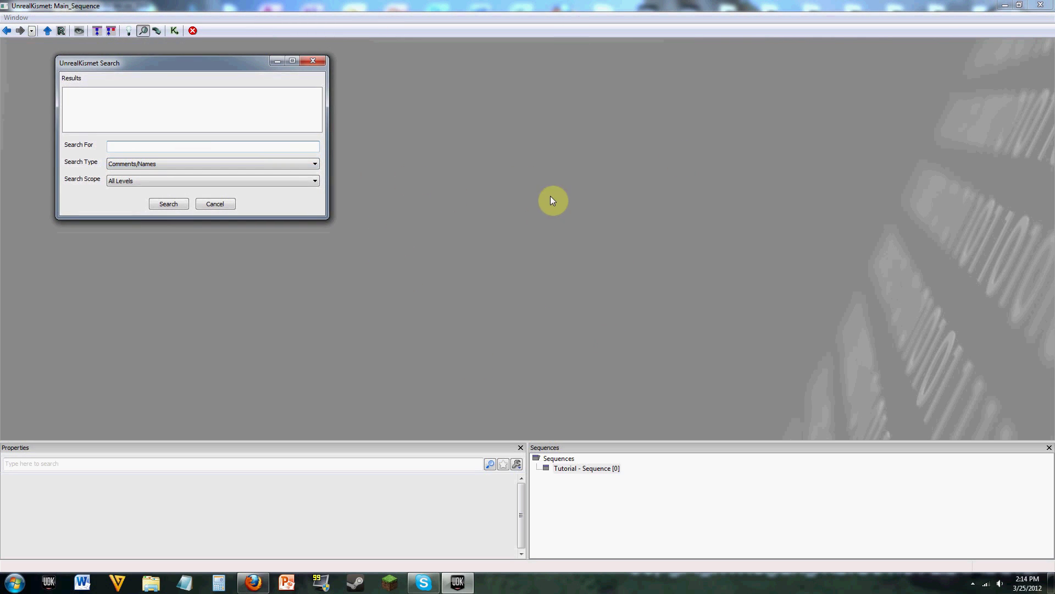
pyautogui.click(309, 63)
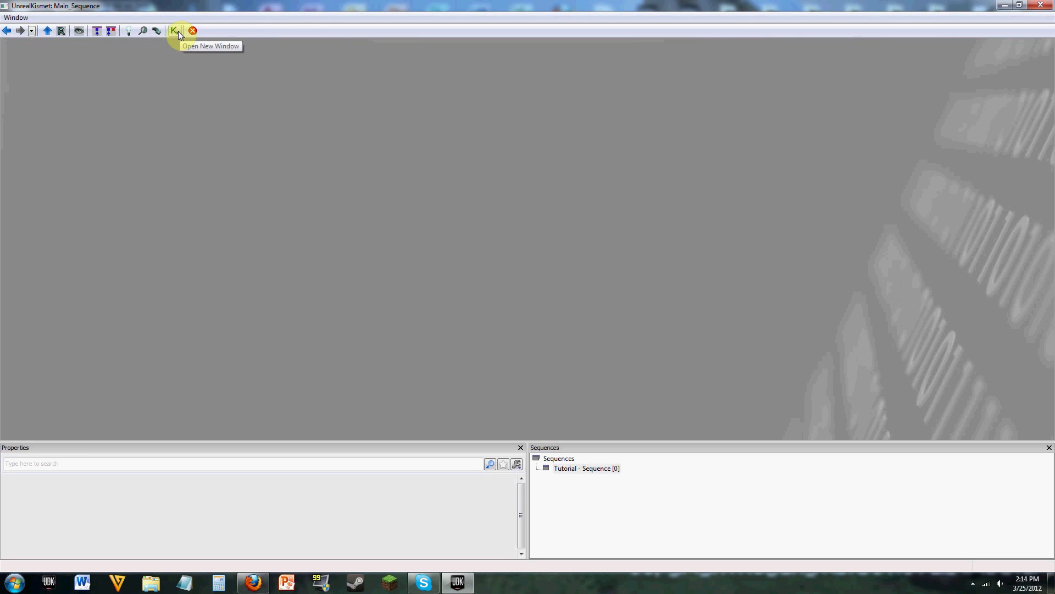
pyautogui.click(176, 31)
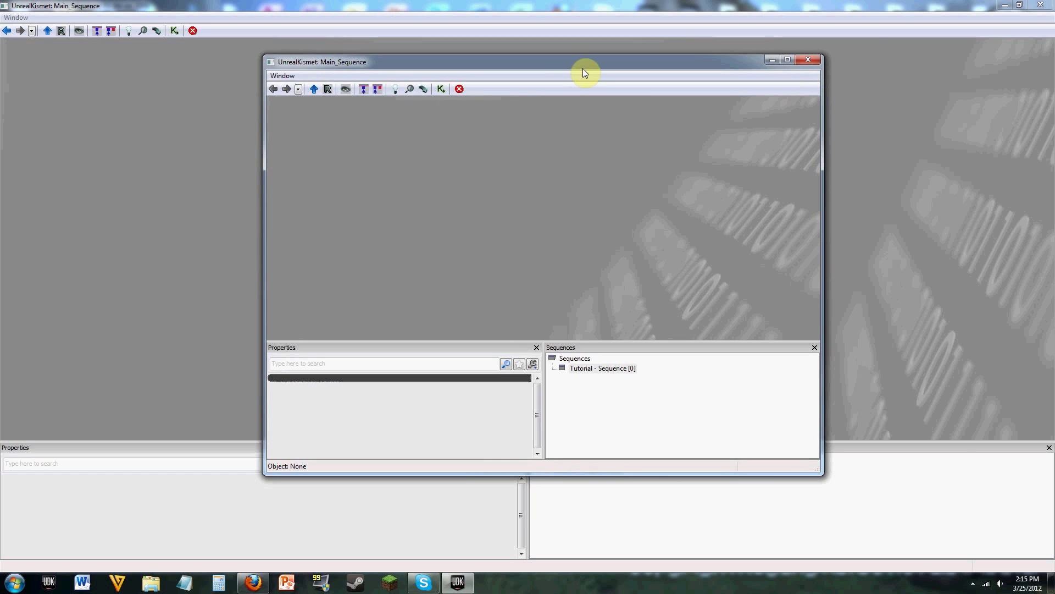
pyautogui.moveTo(583, 68); pyautogui.dragTo(802, 69)
pyautogui.click(1027, 60)
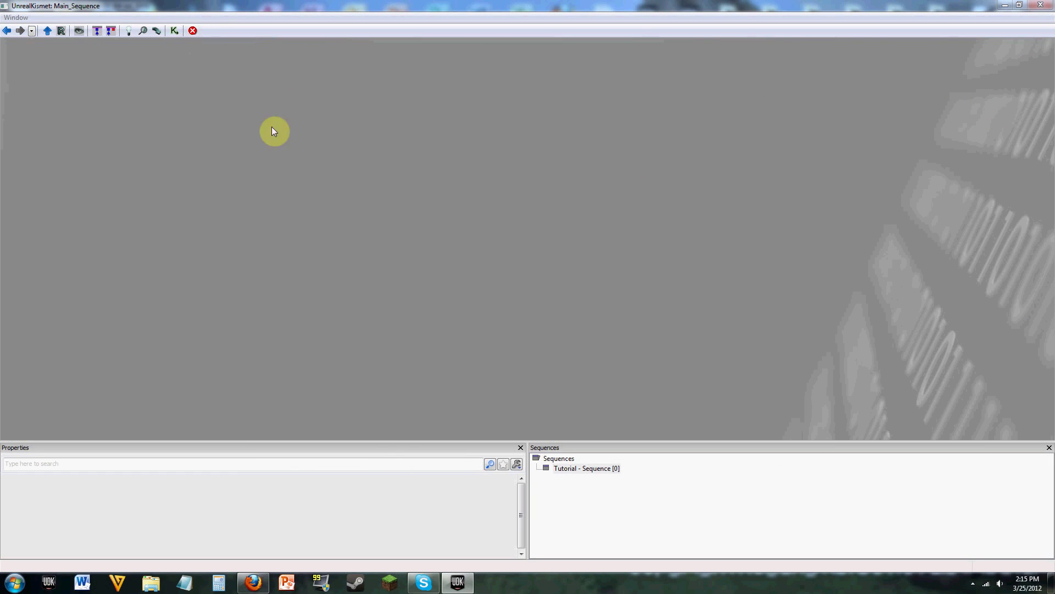
# - Add an Actor Factory action through New Action > Actor > Actor Factory
pyautogui.rightClick(443, 209)
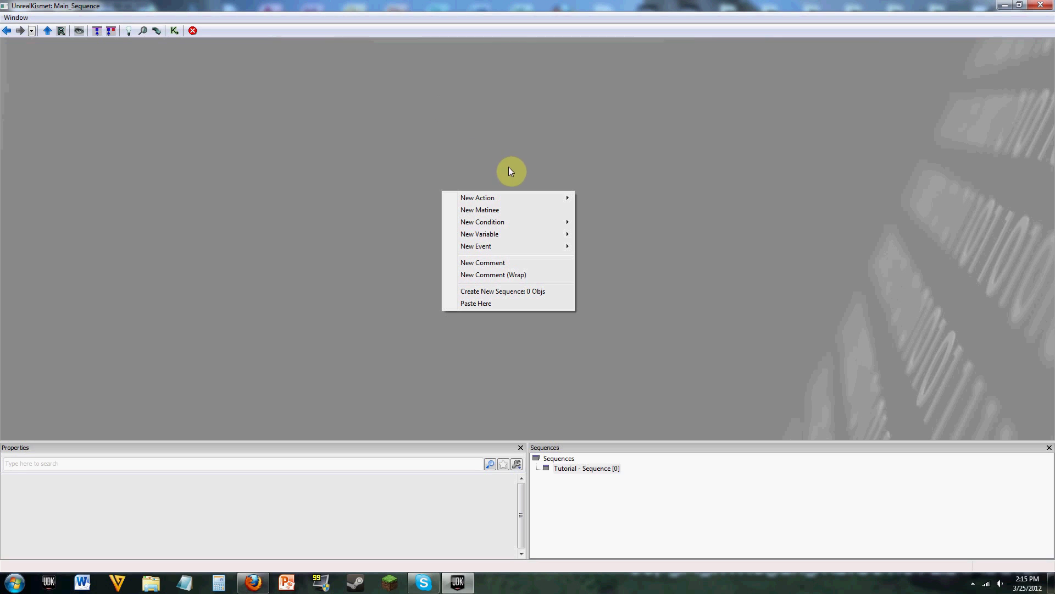
pyautogui.moveTo(519, 200)
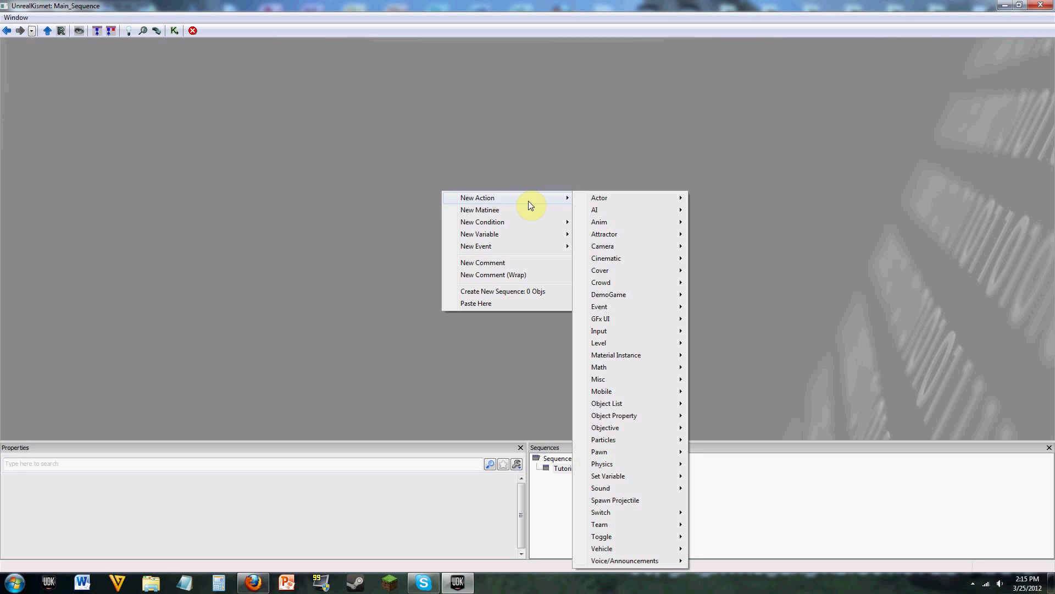
pyautogui.moveTo(634, 199)
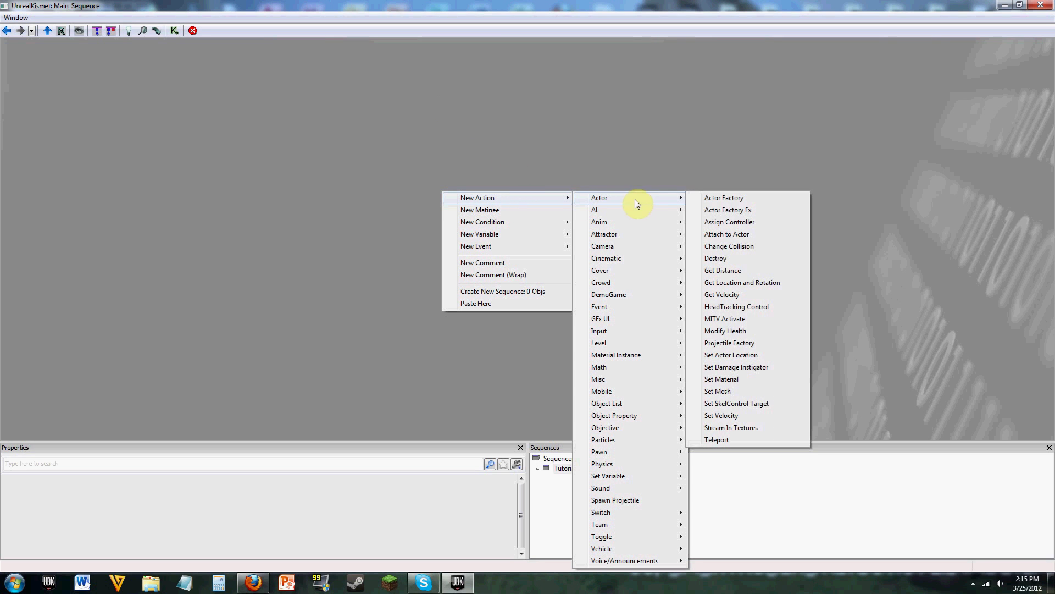
pyautogui.click(726, 201)
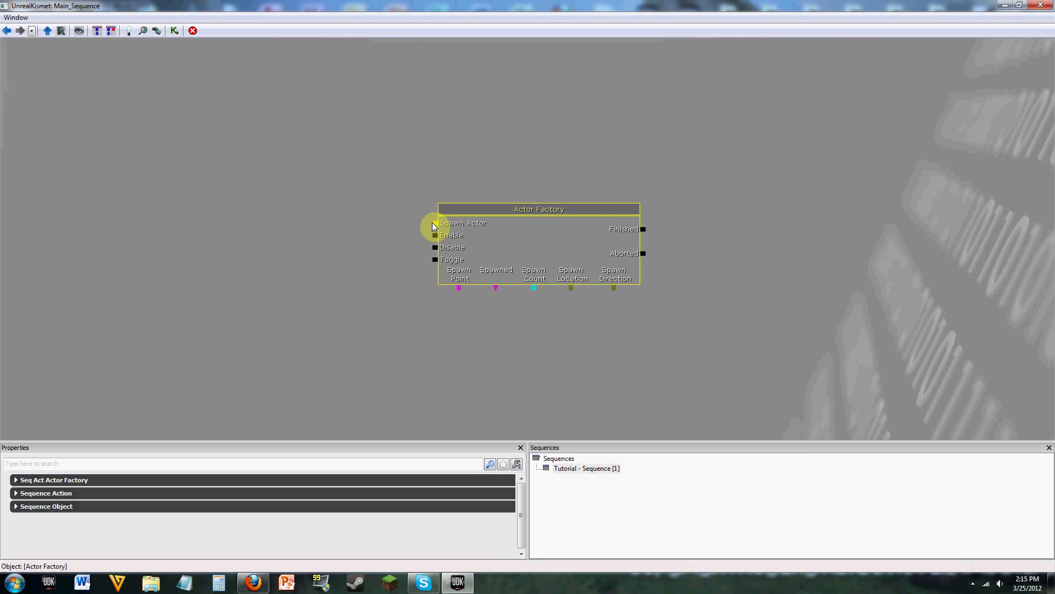
# - Add an Anim Notify event beside Actor Factory and wire its Out into Spawn Actor
pyautogui.moveTo(434, 222)
pyautogui.mouseDown()
pyautogui.moveTo(176, 234)
pyautogui.moveTo(137, 210)
pyautogui.moveTo(127, 254)
pyautogui.mouseUp()
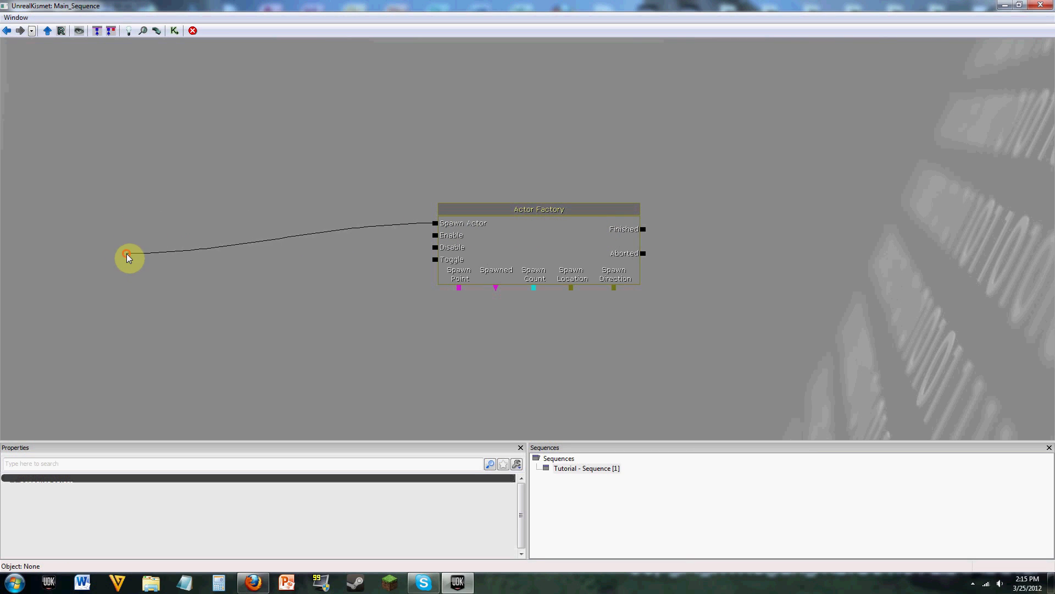
pyautogui.rightClick(141, 220)
pyautogui.moveTo(202, 282)
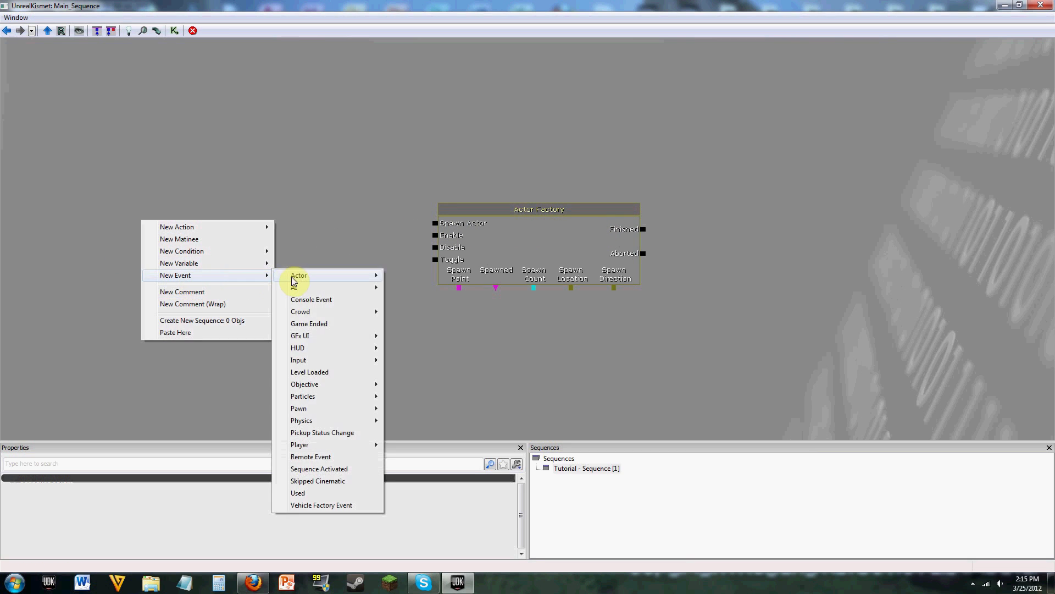
pyautogui.moveTo(335, 277)
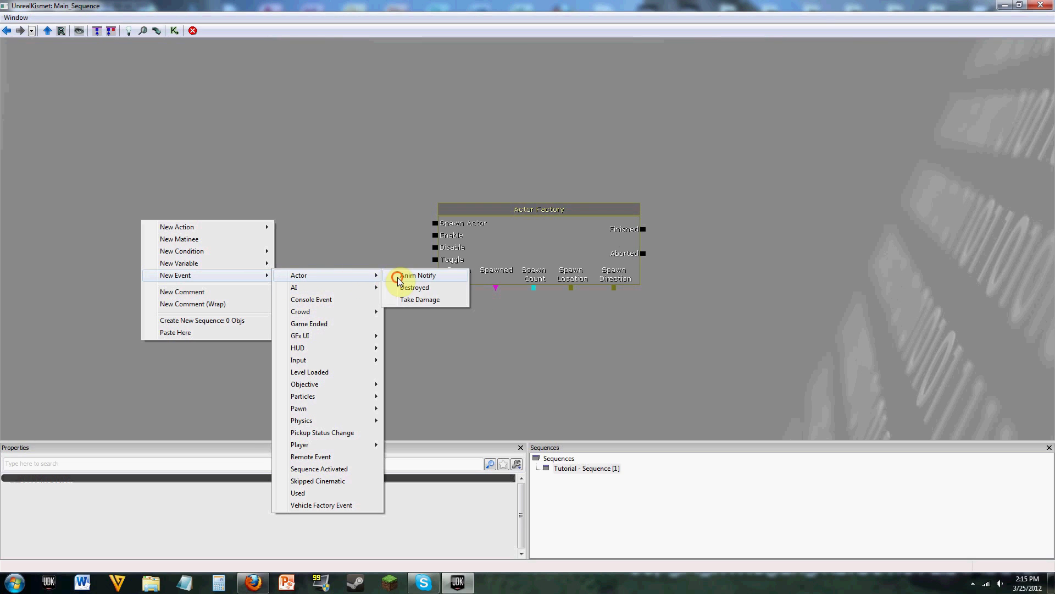
pyautogui.click(401, 275)
pyautogui.moveTo(183, 266); pyautogui.dragTo(389, 253)
pyautogui.moveTo(436, 223); pyautogui.dragTo(383, 258)
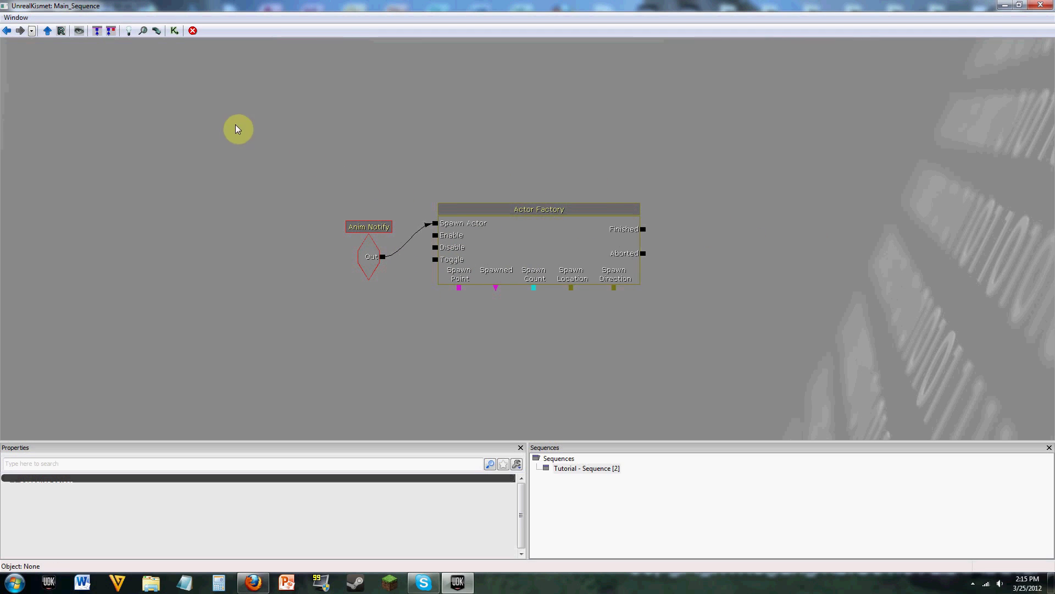
pyautogui.click(96, 32)
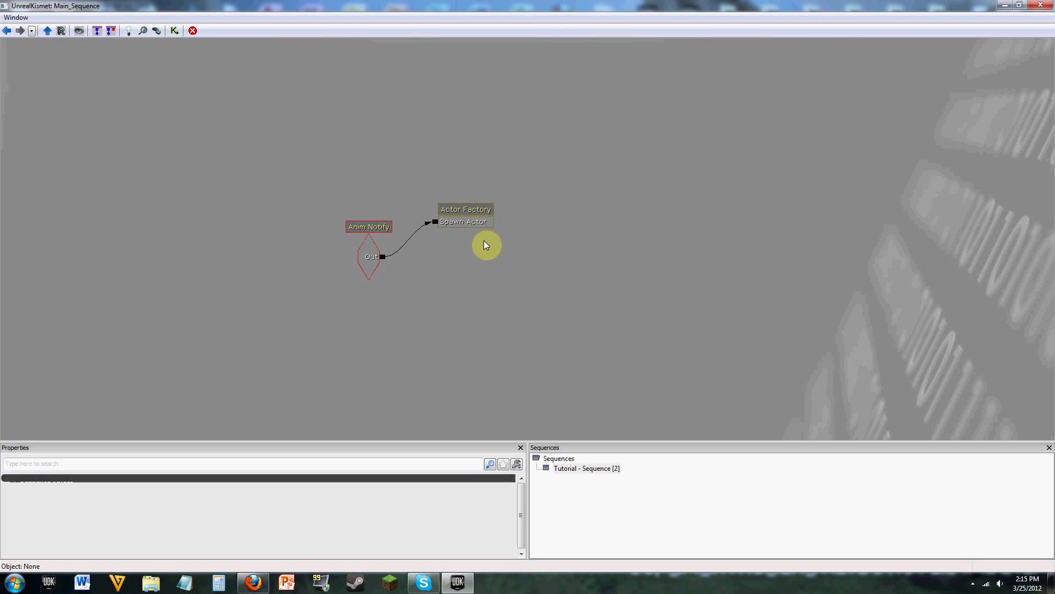
pyautogui.click(116, 33)
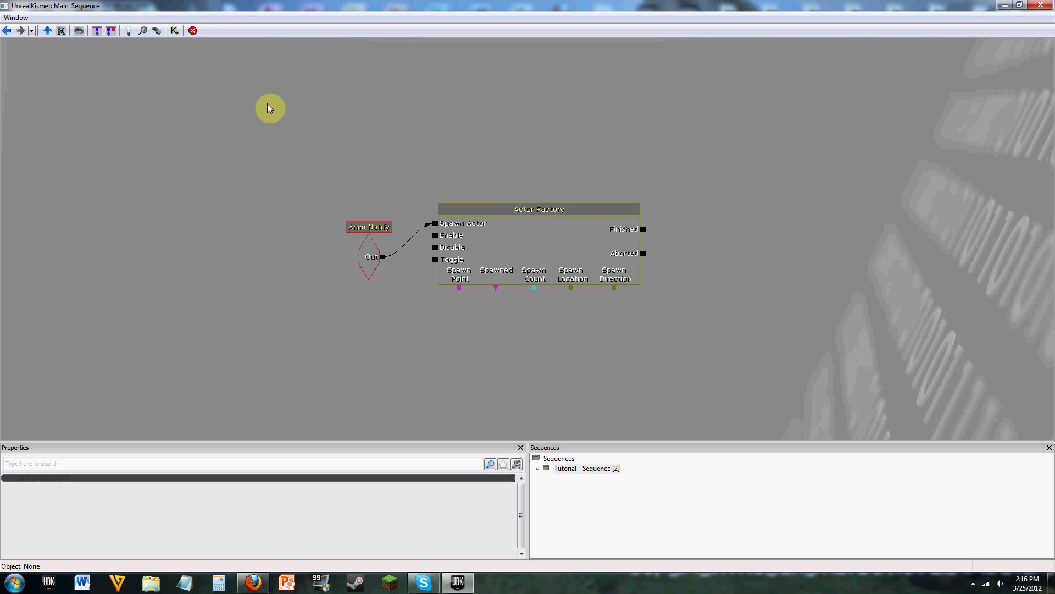
pyautogui.moveTo(383, 256); pyautogui.dragTo(529, 314)
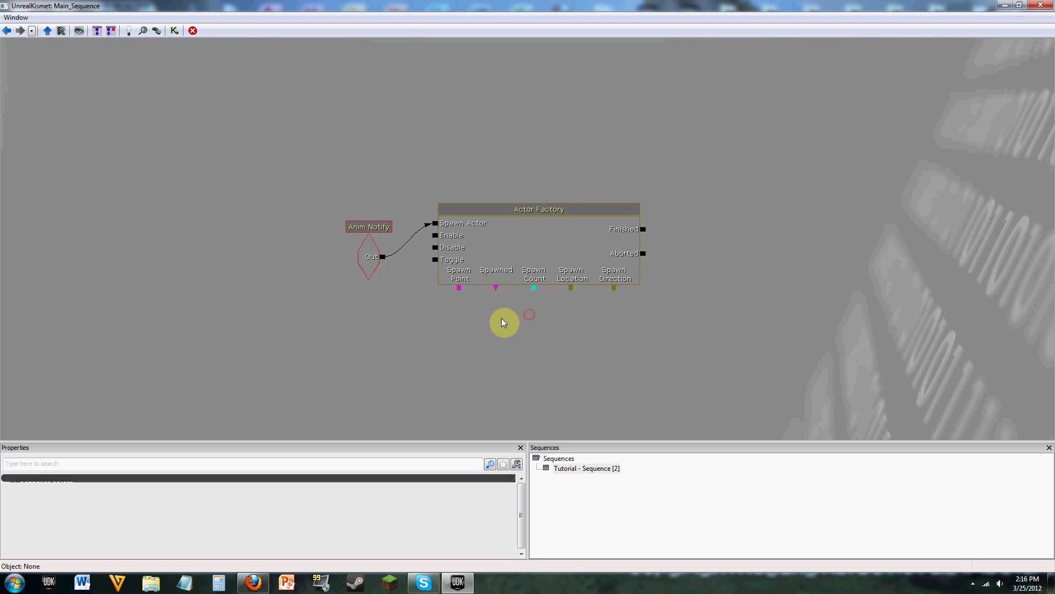
pyautogui.click(307, 170)
pyautogui.moveTo(437, 236)
pyautogui.mouseDown()
pyautogui.moveTo(327, 306)
pyautogui.moveTo(196, 276)
pyautogui.moveTo(203, 130)
pyautogui.moveTo(183, 142)
pyautogui.moveTo(113, 254)
pyautogui.moveTo(85, 330)
pyautogui.moveTo(107, 428)
pyautogui.moveTo(365, 392)
pyautogui.moveTo(622, 207)
pyautogui.moveTo(412, 93)
pyautogui.mouseUp()
pyautogui.moveTo(434, 259)
pyautogui.mouseDown()
pyautogui.moveTo(413, 274)
pyautogui.moveTo(150, 254)
pyautogui.mouseUp()
pyautogui.moveTo(687, 451)
pyautogui.mouseDown()
pyautogui.moveTo(690, 500)
pyautogui.moveTo(681, 452)
pyautogui.mouseUp()
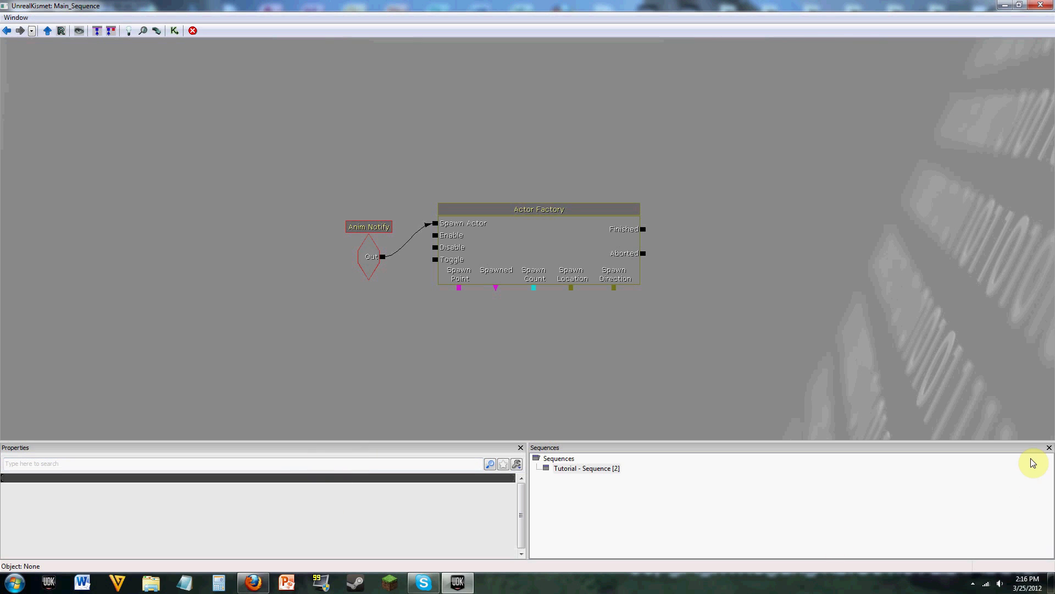
# - Shrink the bottom Properties/Sequences panels to give the graph more room
pyautogui.rightClick(532, 227)
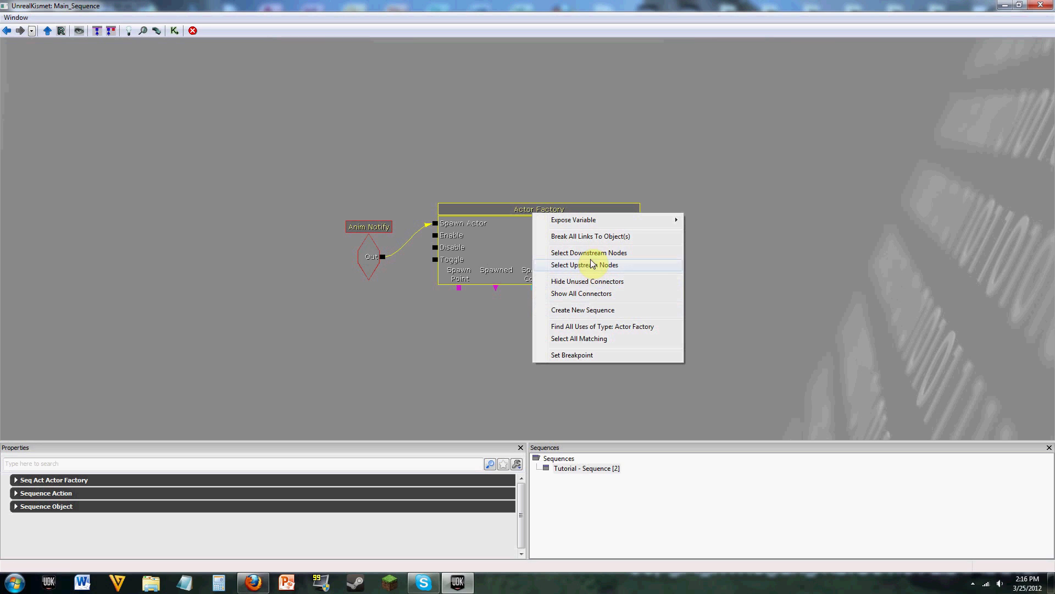
pyautogui.click(363, 361)
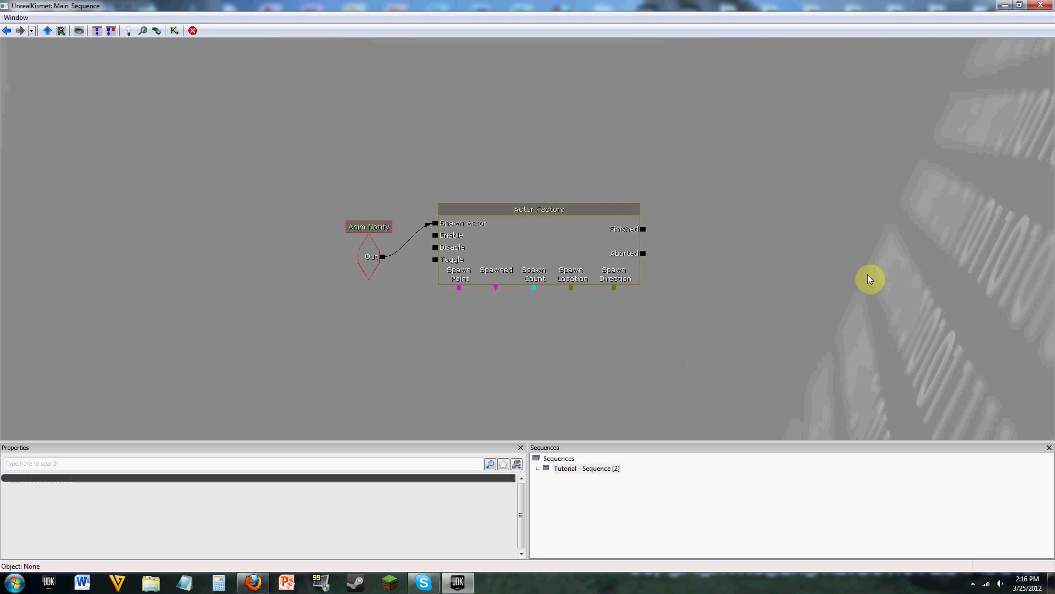
pyautogui.moveTo(948, 440); pyautogui.dragTo(916, 434)
# - Browse the Window panel list and sequence history, then select the Actor Factory node
pyautogui.click(17, 18)
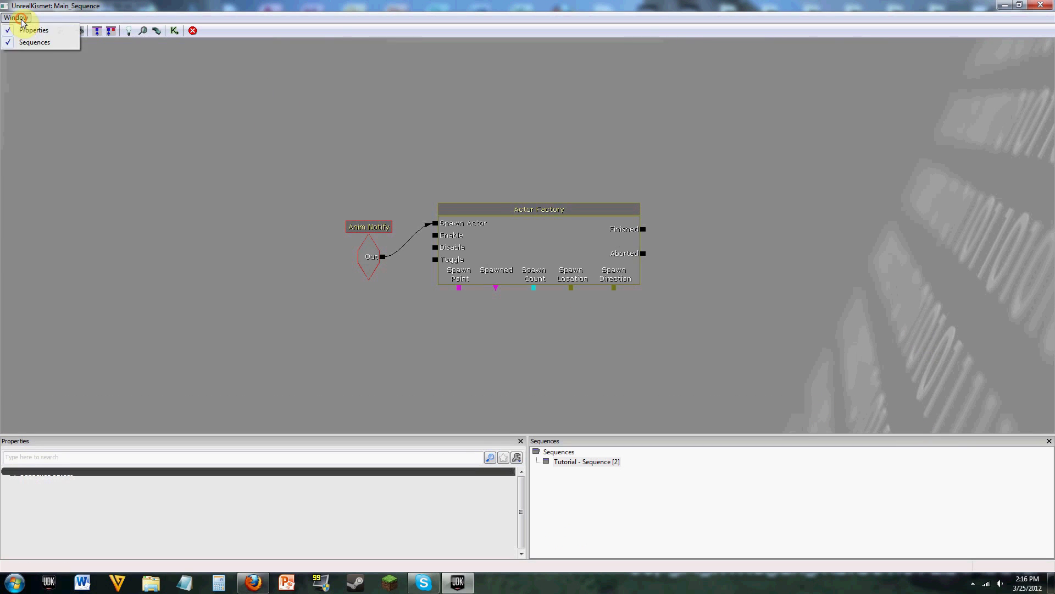
pyautogui.click(21, 19)
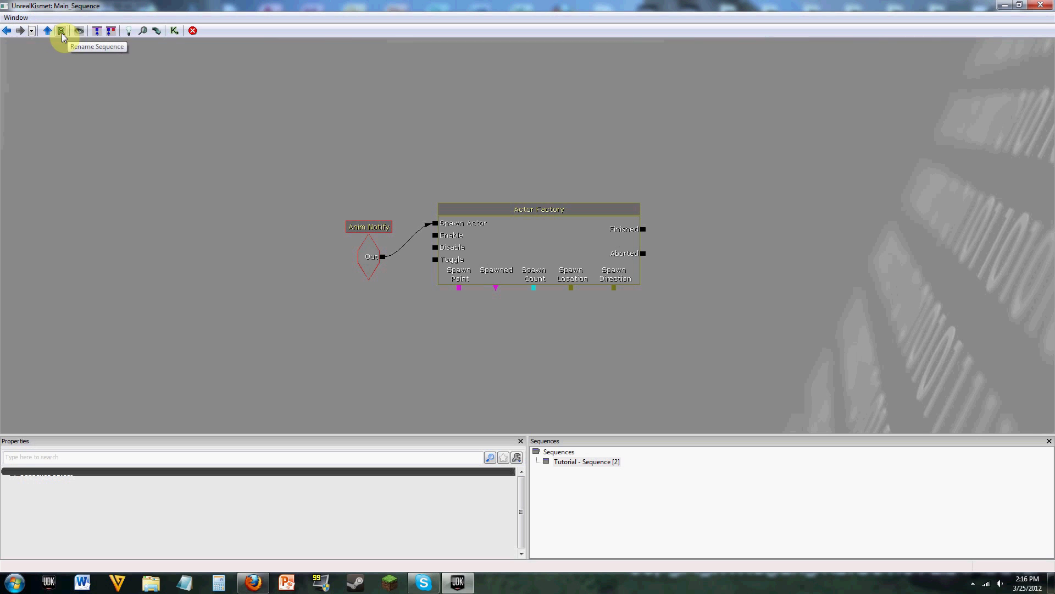
pyautogui.click(33, 31)
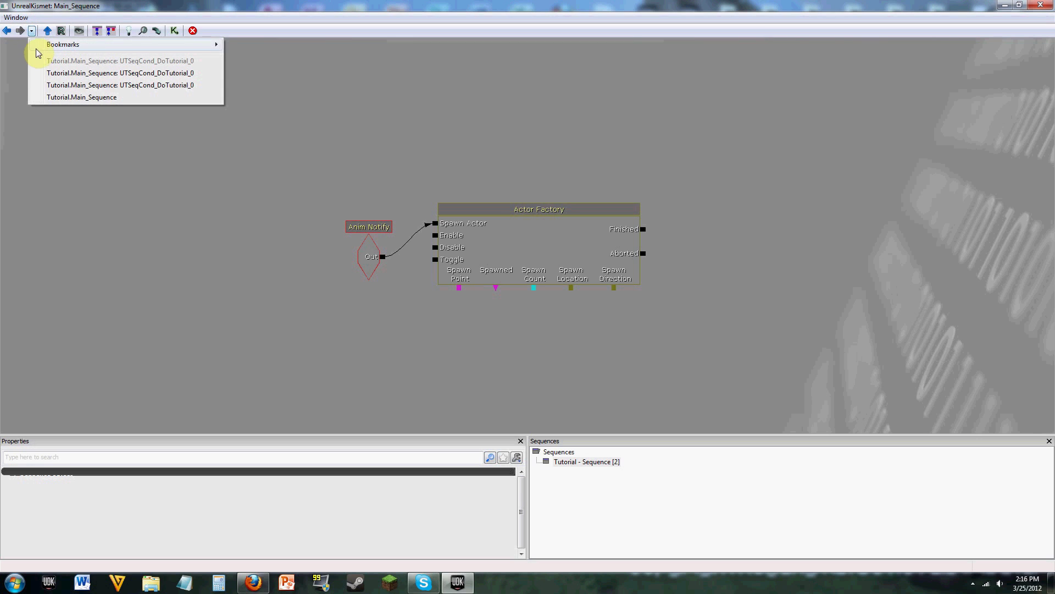
pyautogui.click(330, 31)
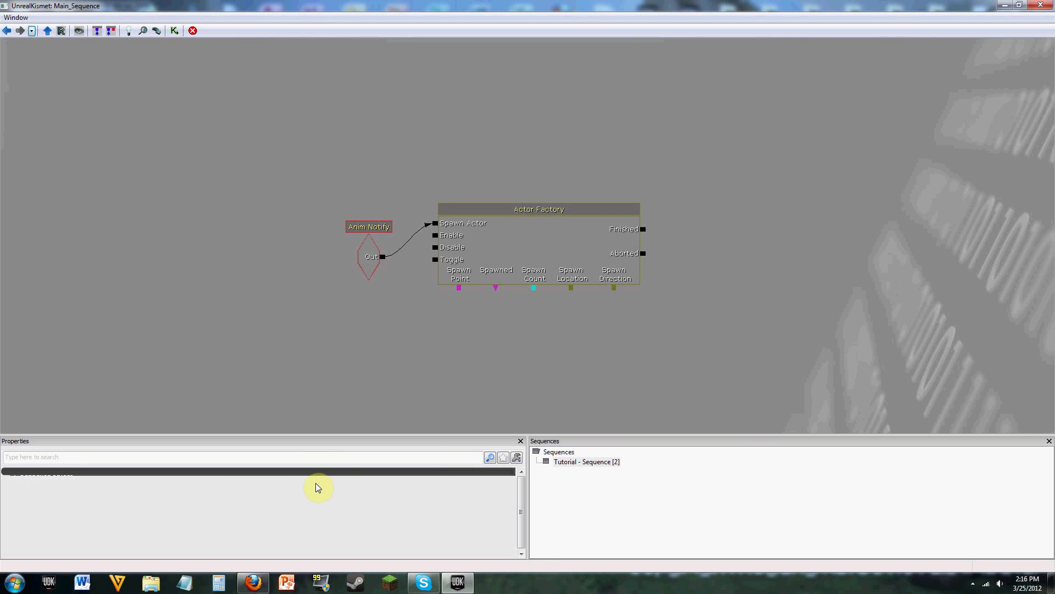
pyautogui.click(569, 234)
pyautogui.rightClick(571, 230)
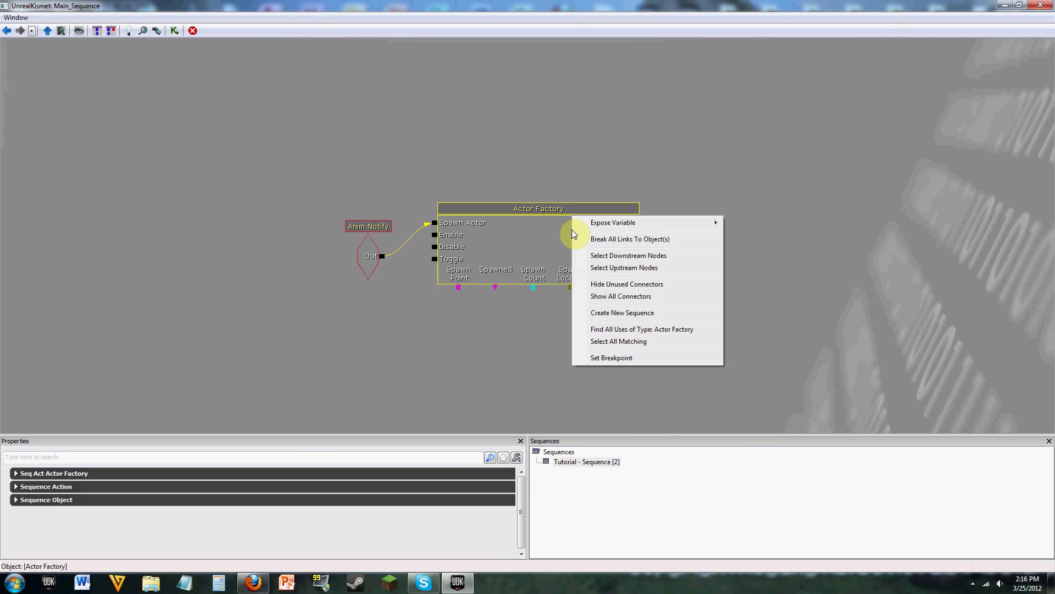
pyautogui.moveTo(660, 222)
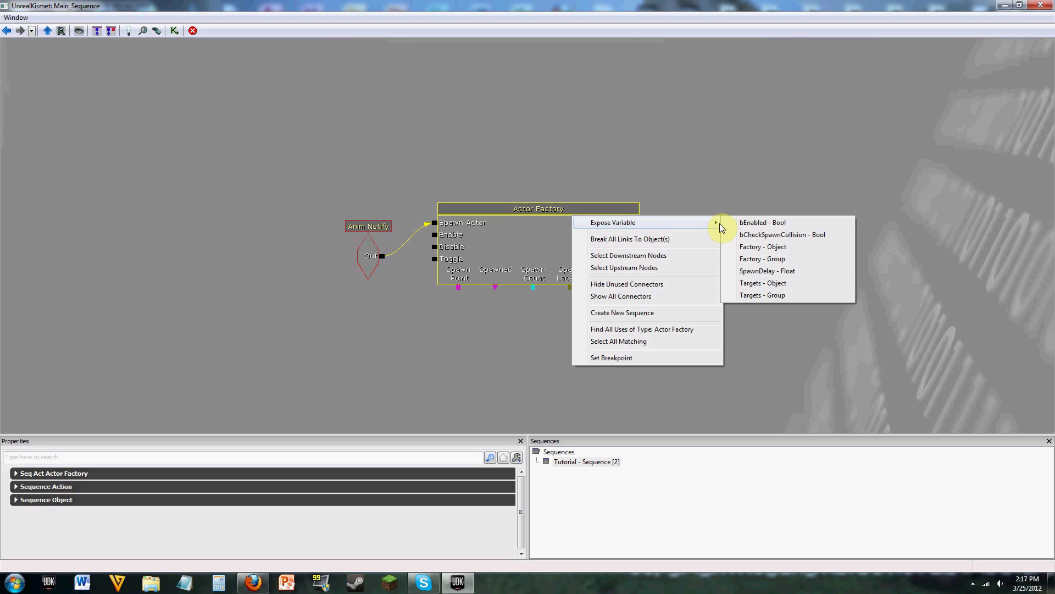
pyautogui.click(729, 169)
pyautogui.click(728, 169)
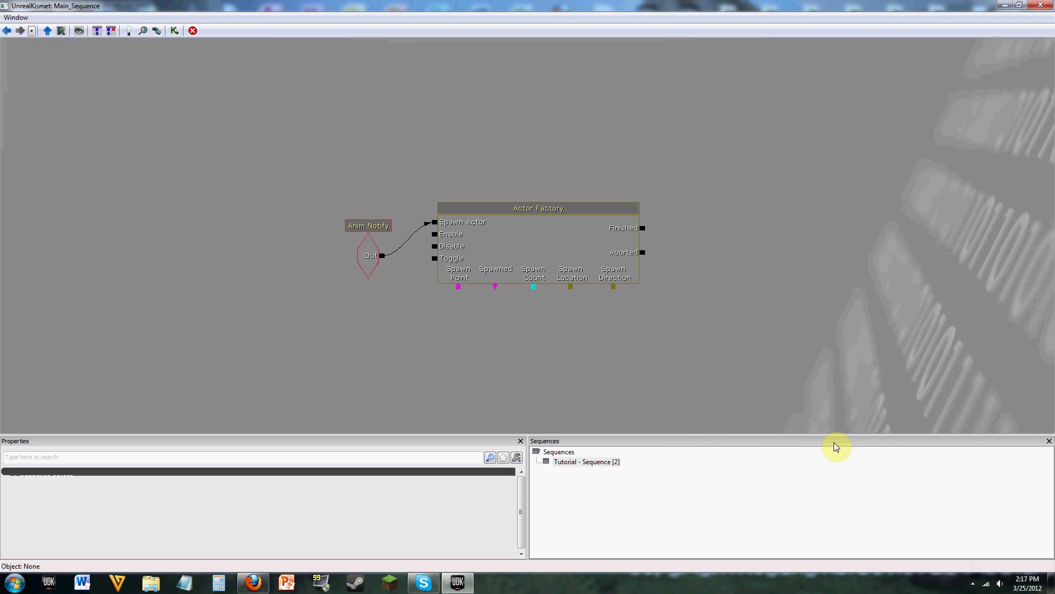
# - Rearrange the Anim Notify and Actor Factory nodes and discard a stray link wire
pyautogui.click(502, 231)
pyautogui.click(371, 257)
pyautogui.moveTo(371, 256); pyautogui.dragTo(287, 194)
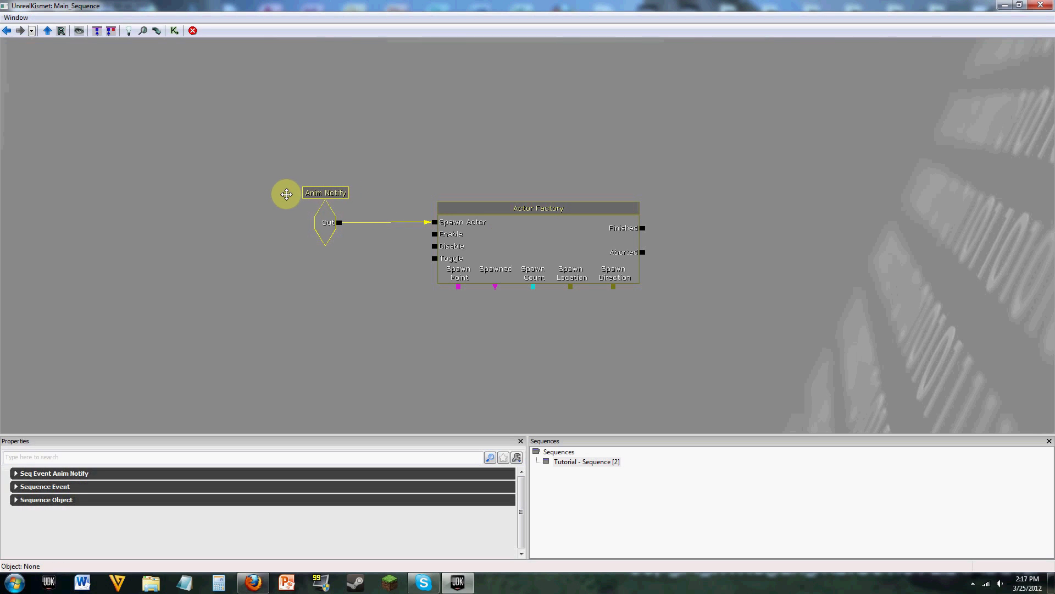
pyautogui.click(540, 252)
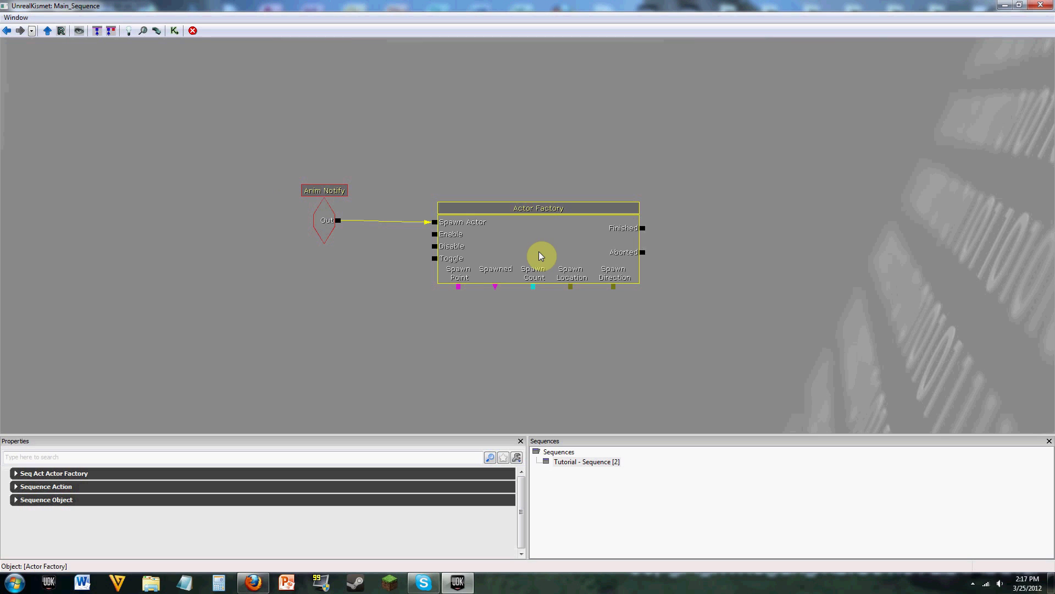
pyautogui.moveTo(538, 252); pyautogui.dragTo(561, 217)
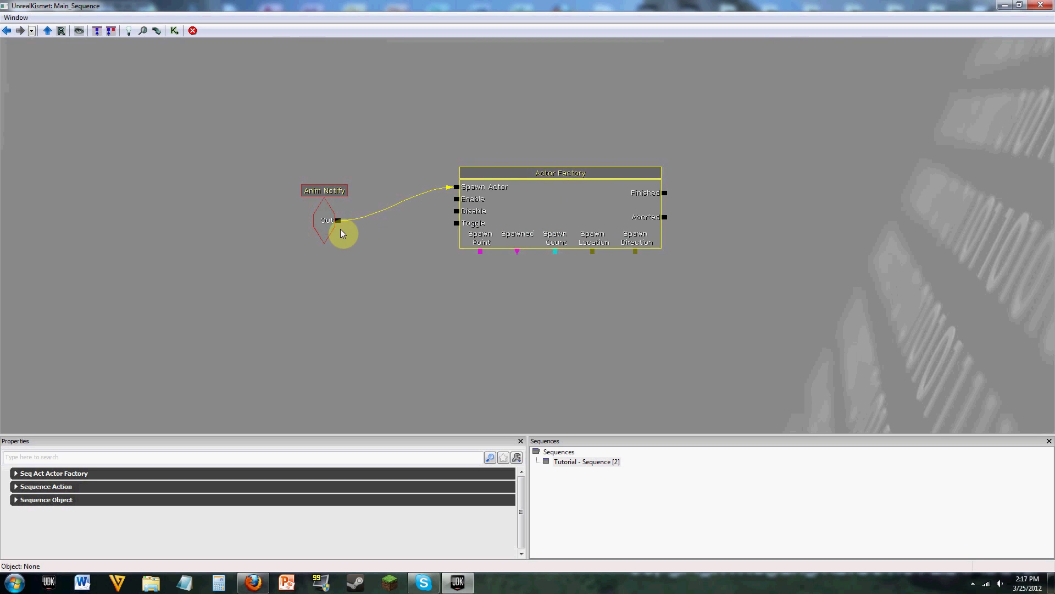
pyautogui.click(327, 225)
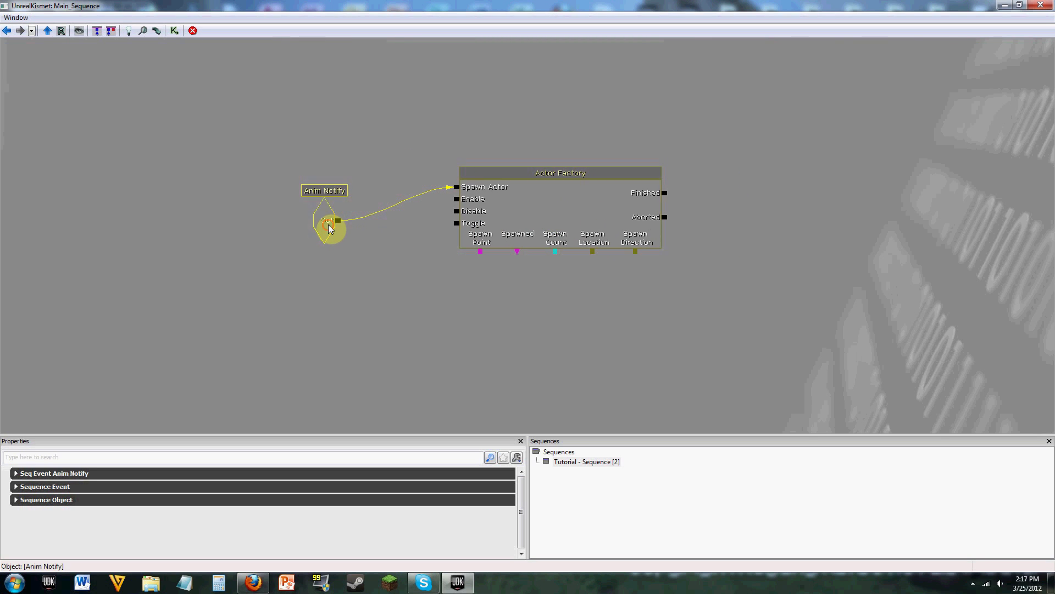
pyautogui.click(532, 200)
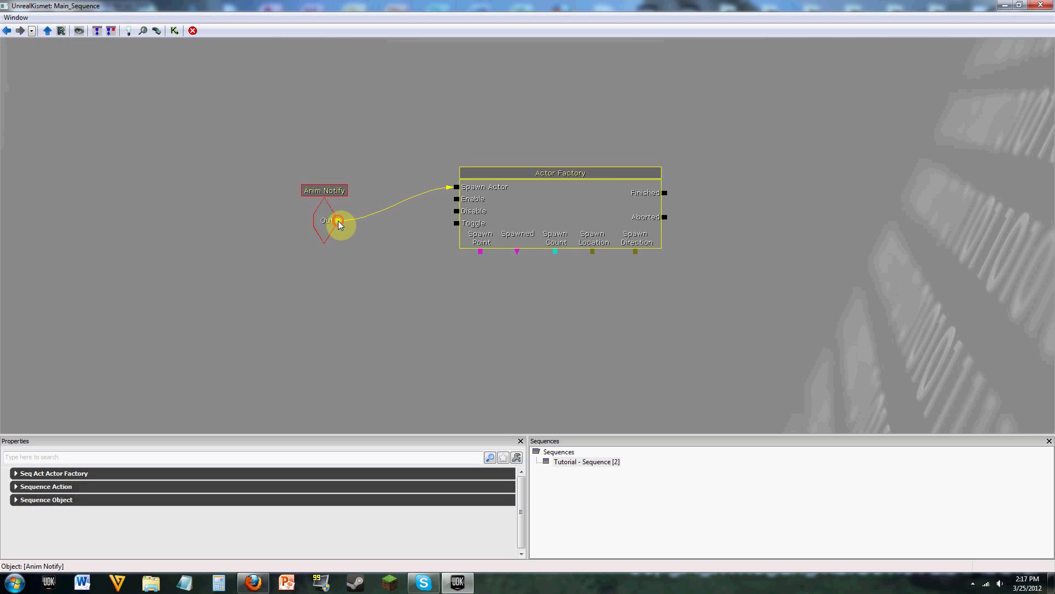
pyautogui.moveTo(338, 219)
pyautogui.mouseDown()
pyautogui.moveTo(545, 308)
pyautogui.moveTo(681, 330)
pyautogui.mouseUp()
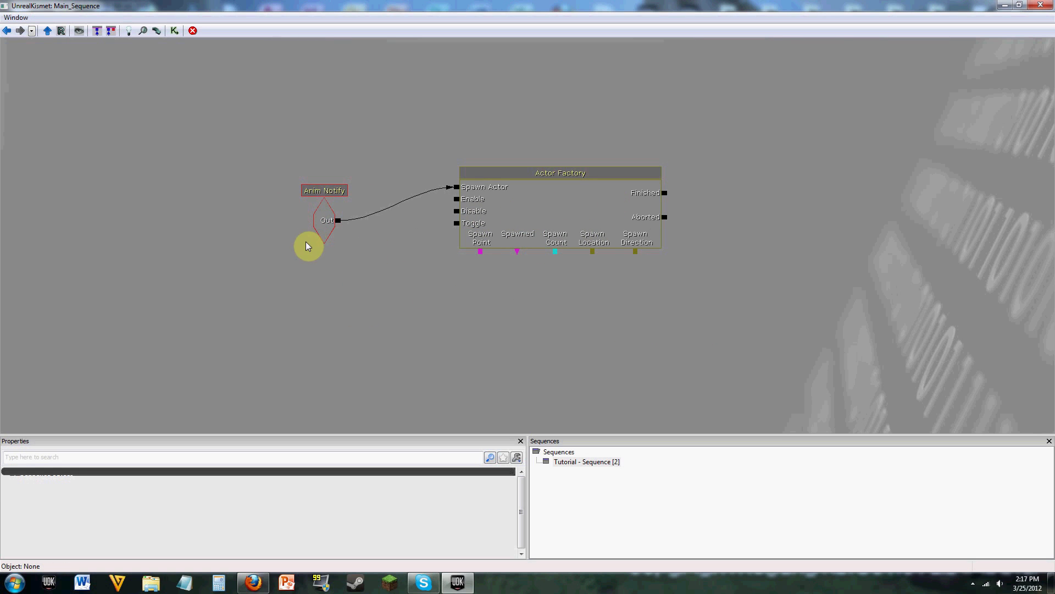
pyautogui.click(457, 188)
# - Delete the Actor Factory and Anim Notify nodes from the sequence
pyautogui.rightClick(488, 192)
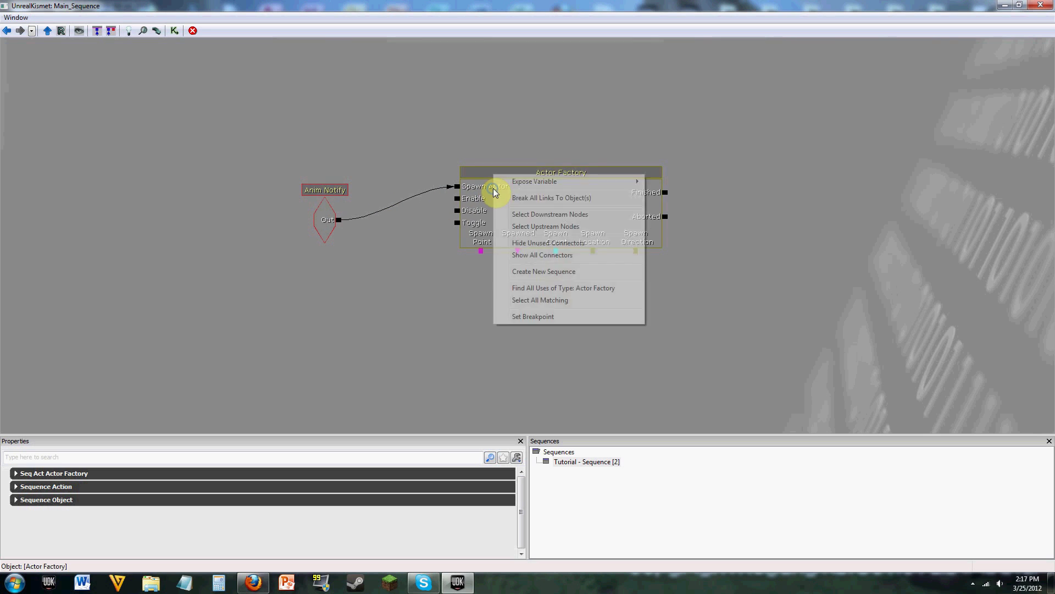
pyautogui.rightClick(472, 207)
pyautogui.click(474, 210)
pyautogui.press('Delete')
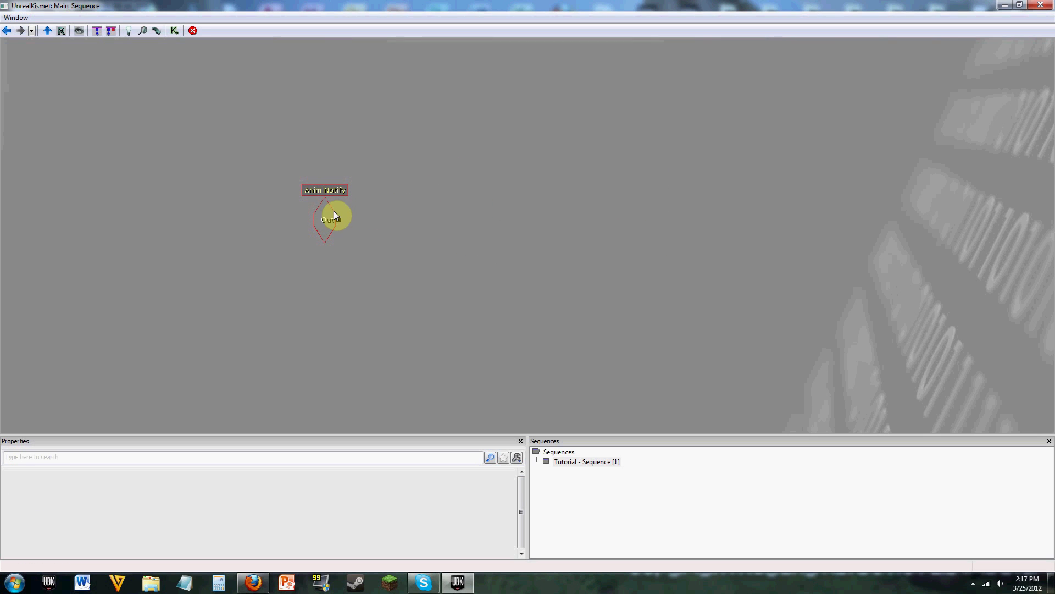
pyautogui.click(330, 212)
pyautogui.press('Delete')
# - Return to the level viewport and add a trigger actor on the floor before the door
pyautogui.click(1006, 5)
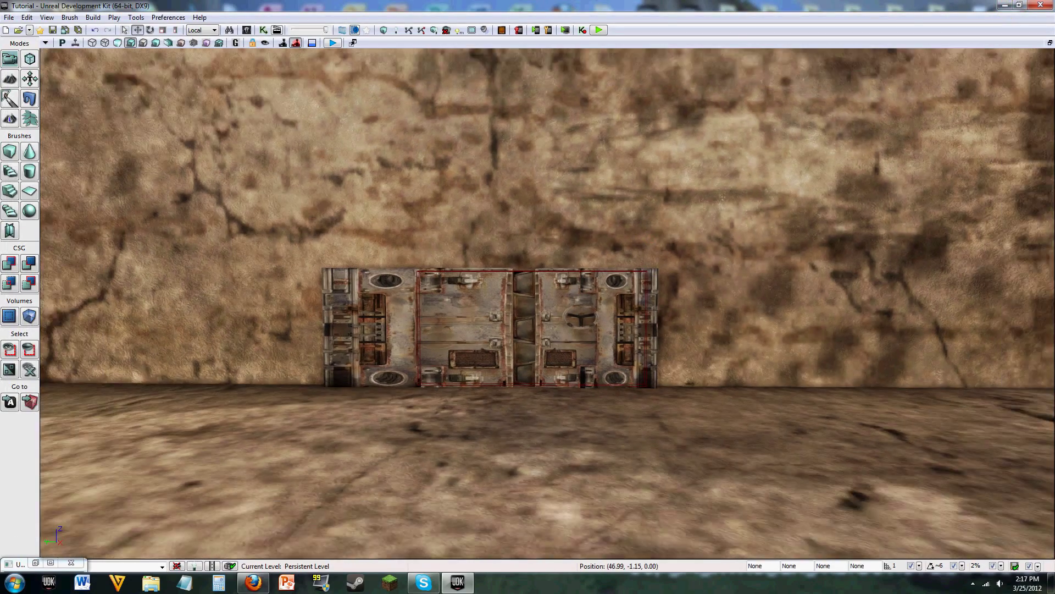
pyautogui.moveTo(667, 238)
pyautogui.mouseDown(button='right')
pyautogui.moveTo(667, 286)
pyautogui.moveTo(662, 238)
pyautogui.mouseUp(button='right')
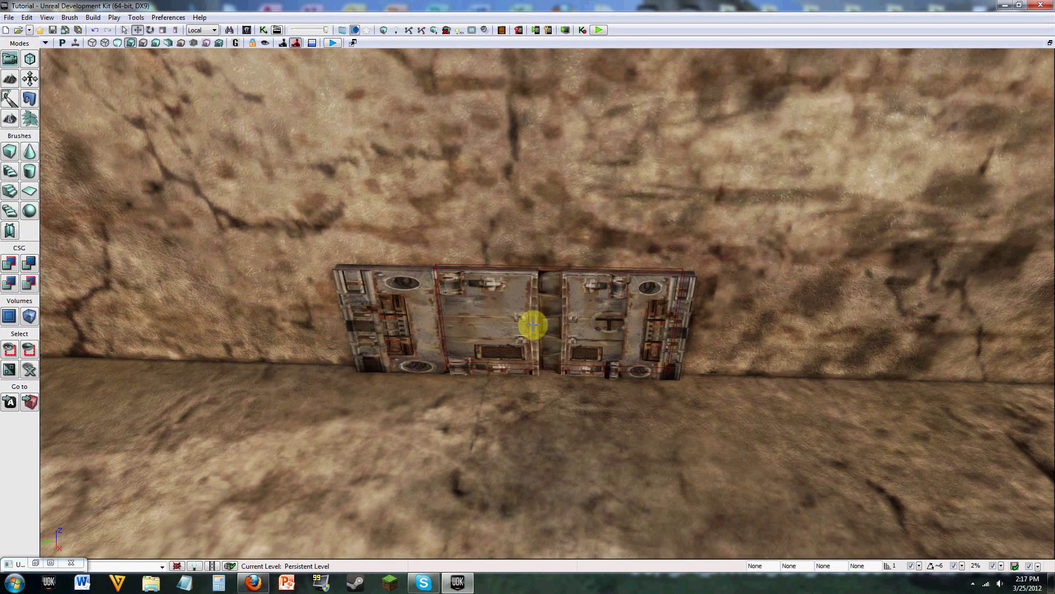
pyautogui.rightClick(518, 407)
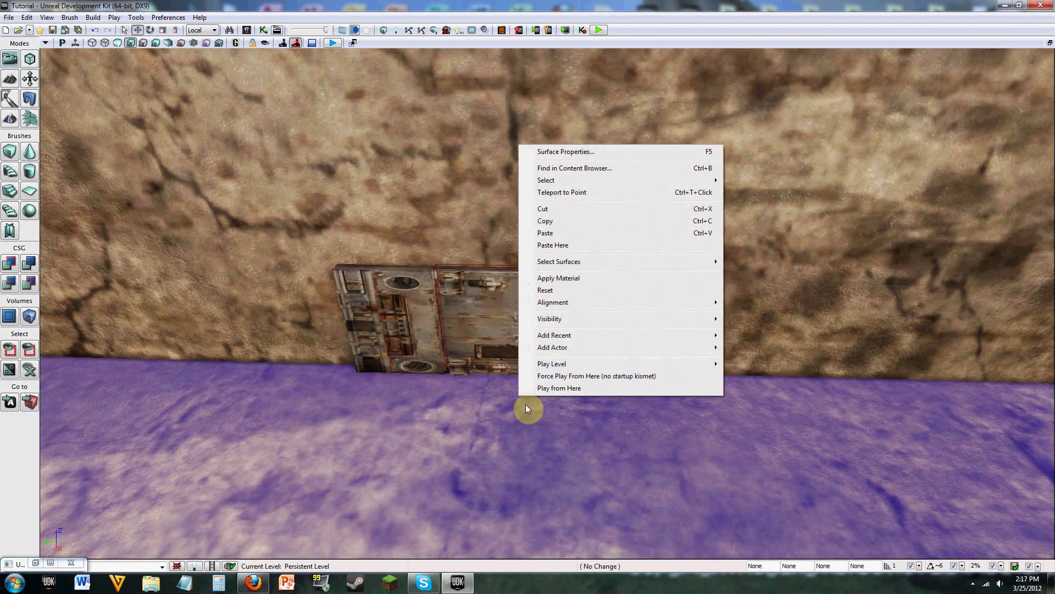
pyautogui.moveTo(674, 350)
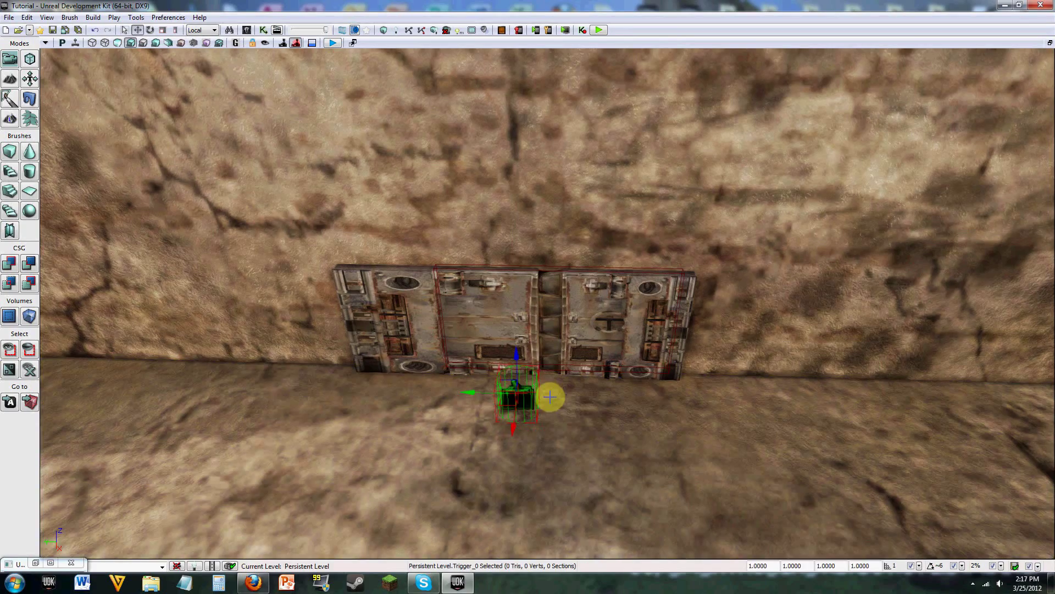
pyautogui.moveTo(617, 383)
pyautogui.mouseDown()
pyautogui.moveTo(617, 329)
pyautogui.moveTo(616, 379)
pyautogui.mouseUp()
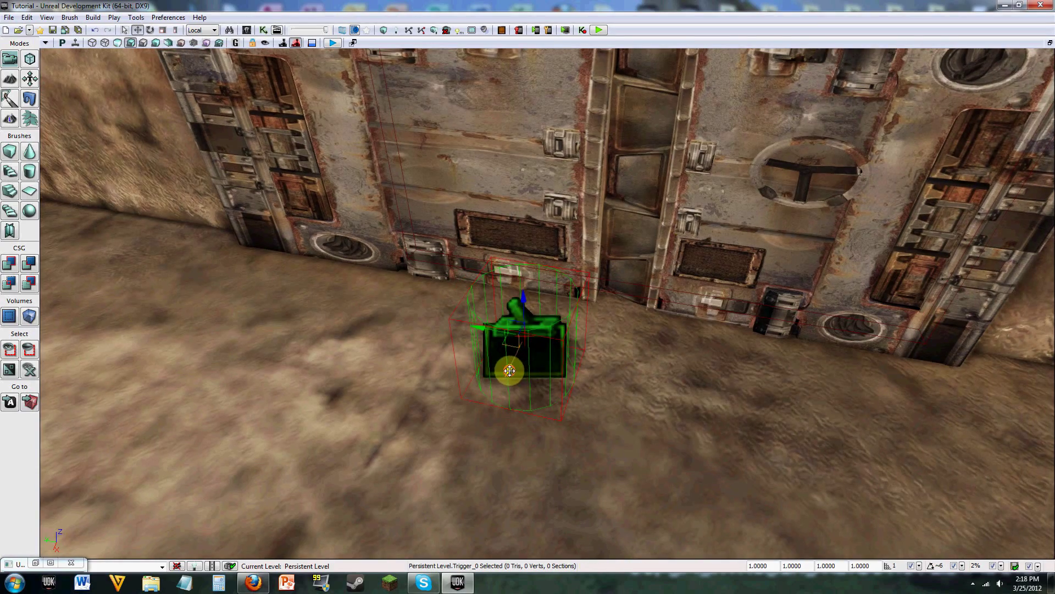
# - Position Trigger_0 on the dirt floor under the centre of the double door
pyautogui.moveTo(531, 357); pyautogui.dragTo(666, 314)
pyautogui.moveTo(666, 313); pyautogui.dragTo(709, 283, button='right')
pyautogui.moveTo(593, 280)
pyautogui.mouseDown()
pyautogui.moveTo(593, 330)
pyautogui.moveTo(495, 330)
pyautogui.moveTo(593, 280)
pyautogui.mouseUp()
pyautogui.moveTo(454, 280); pyautogui.dragTo(393, 318, button='right')
pyautogui.moveTo(393, 318); pyautogui.dragTo(407, 286)
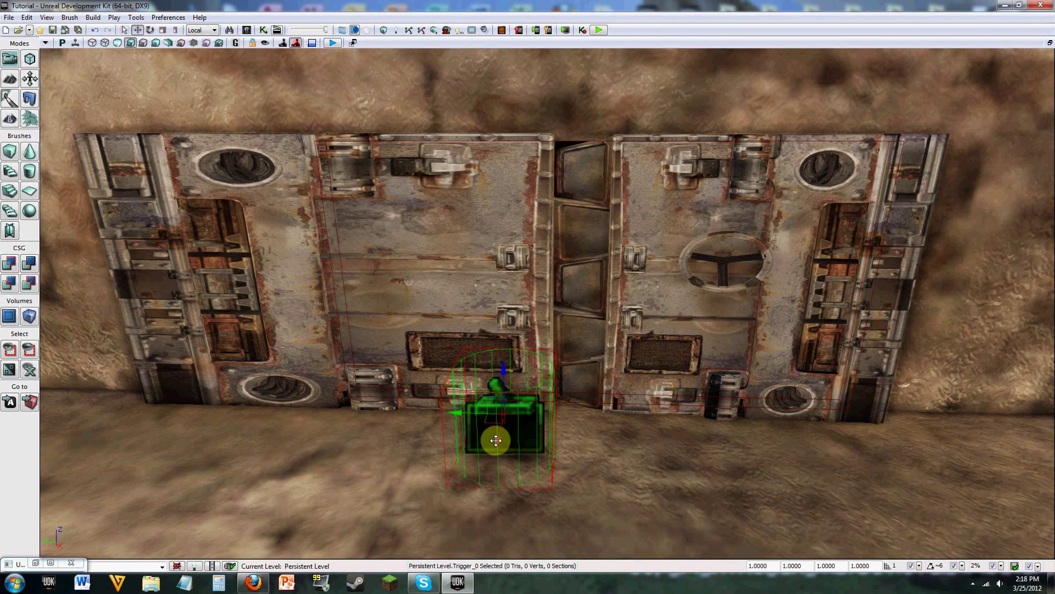
pyautogui.moveTo(497, 431); pyautogui.dragTo(501, 422)
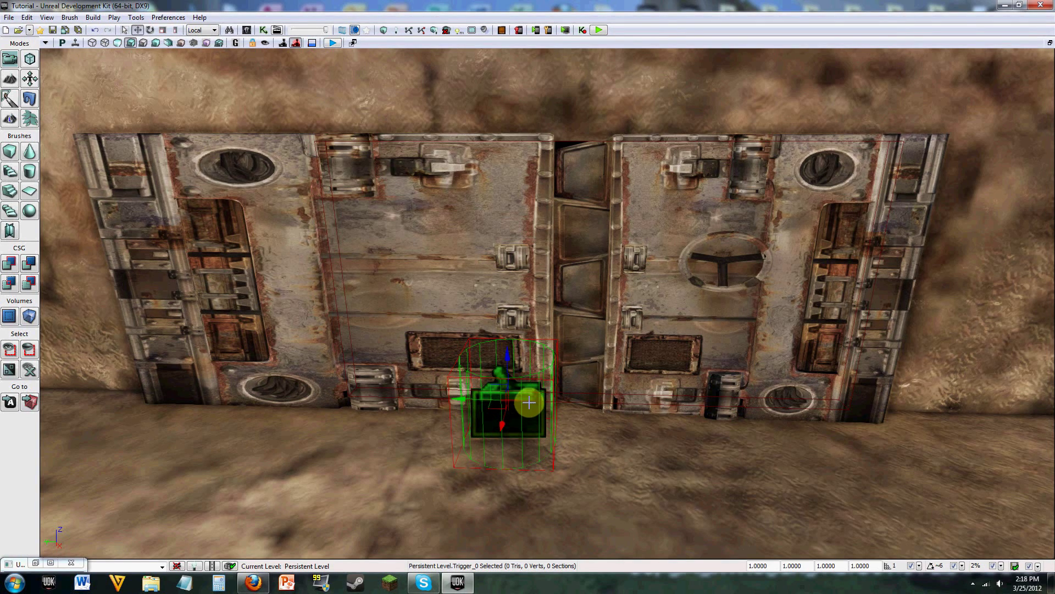
# - Open Trigger_0's properties and expand Trigger > Cylinder Component
pyautogui.rightClick(515, 403)
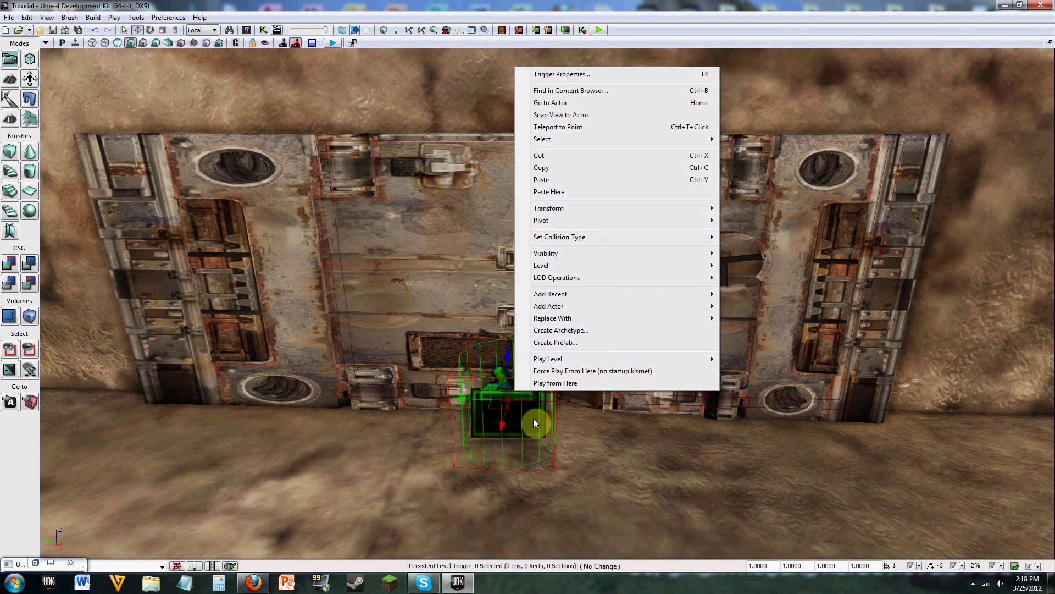
pyautogui.click(531, 416)
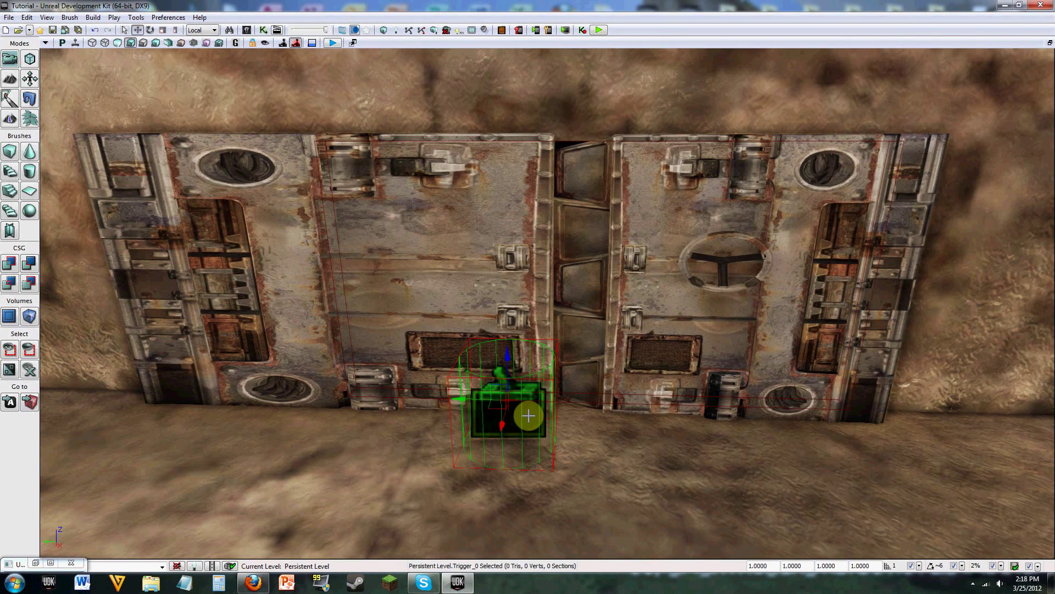
pyautogui.doubleClick(528, 416)
pyautogui.click(892, 120)
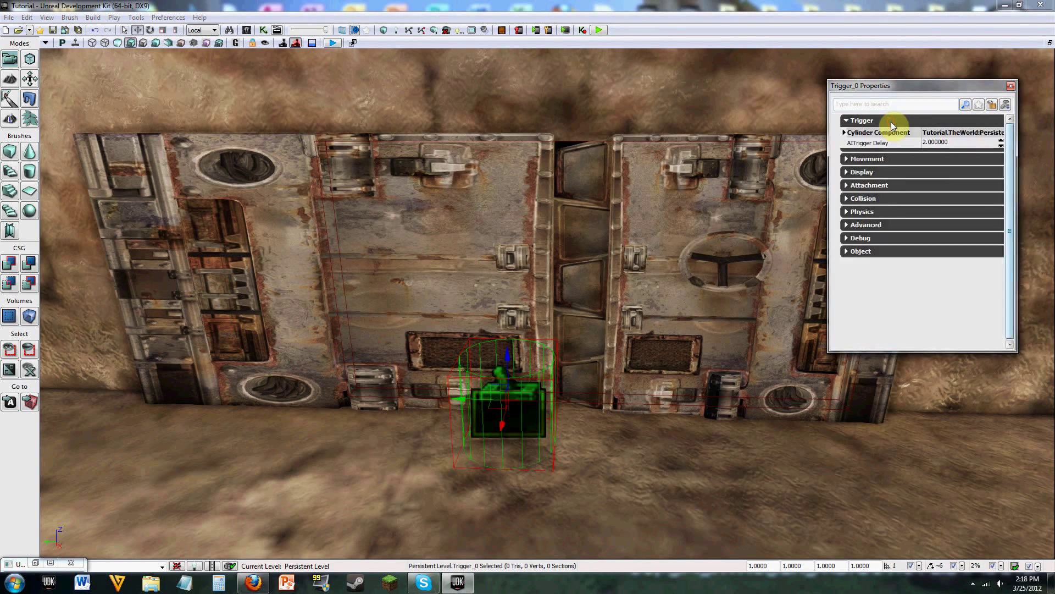
pyautogui.doubleClick(890, 133)
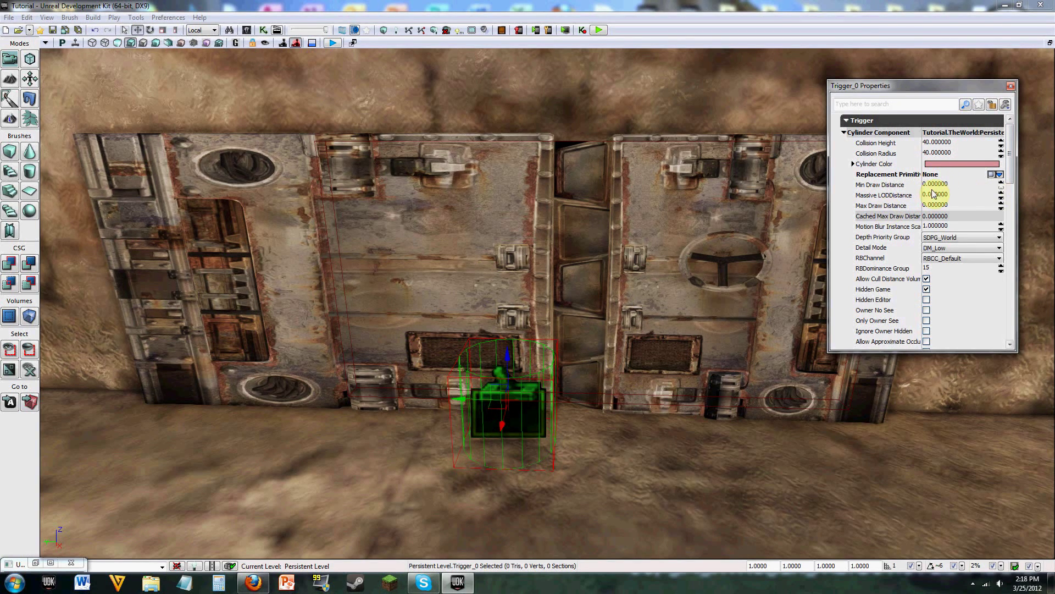
# - Change the trigger's Cylinder Color from pink to light cyan (FFB1D8DF)
pyautogui.click(958, 163)
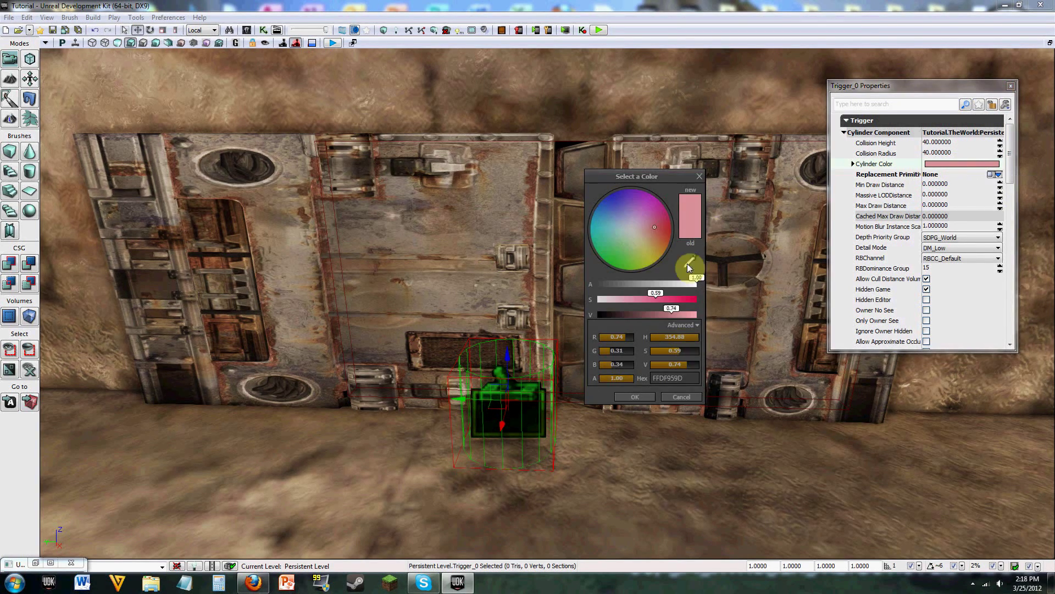
pyautogui.click(643, 236)
pyautogui.click(617, 228)
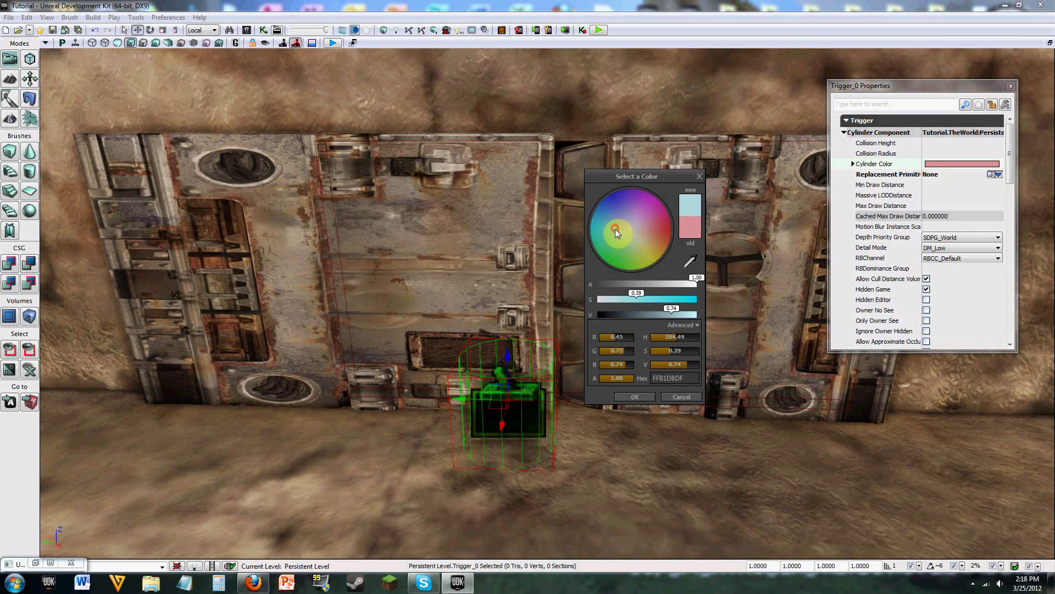
pyautogui.click(637, 397)
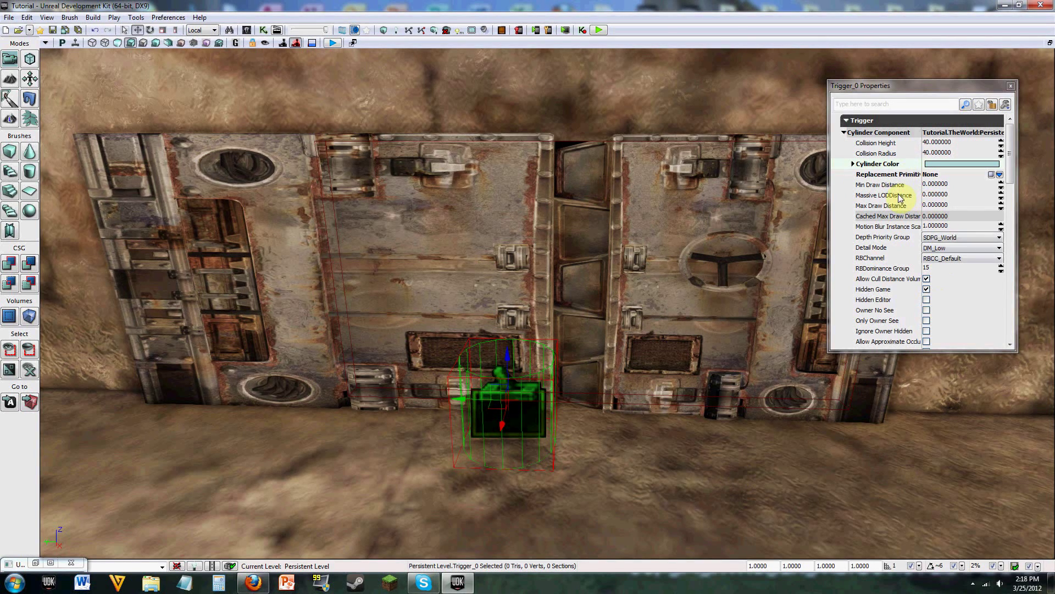
pyautogui.click(861, 164)
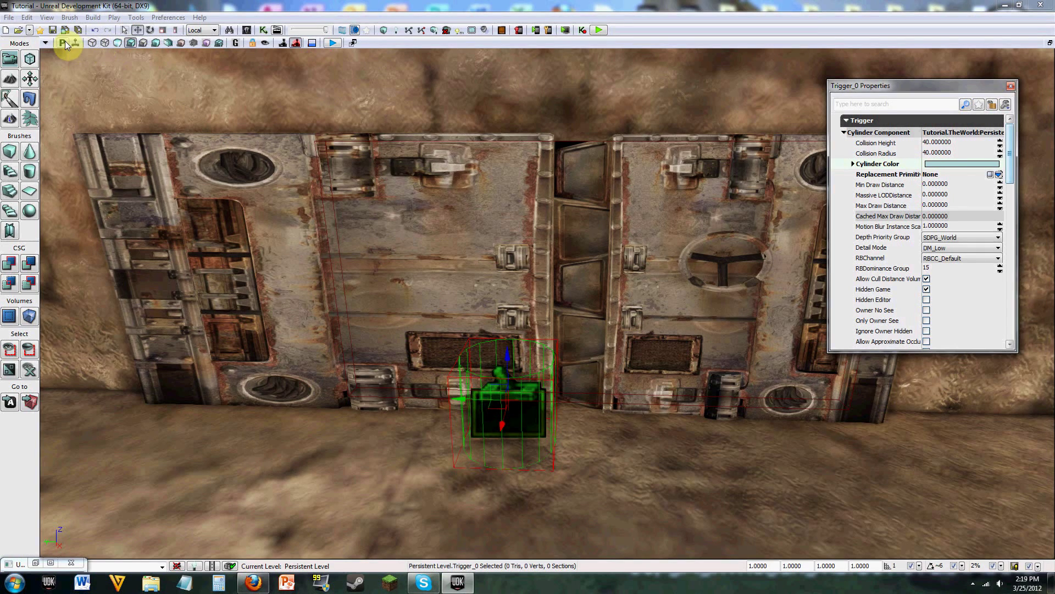
# - Set the trigger's Collision Radius to 100 and Collision Height to 60
pyautogui.moveTo(898, 94); pyautogui.dragTo(806, 115)
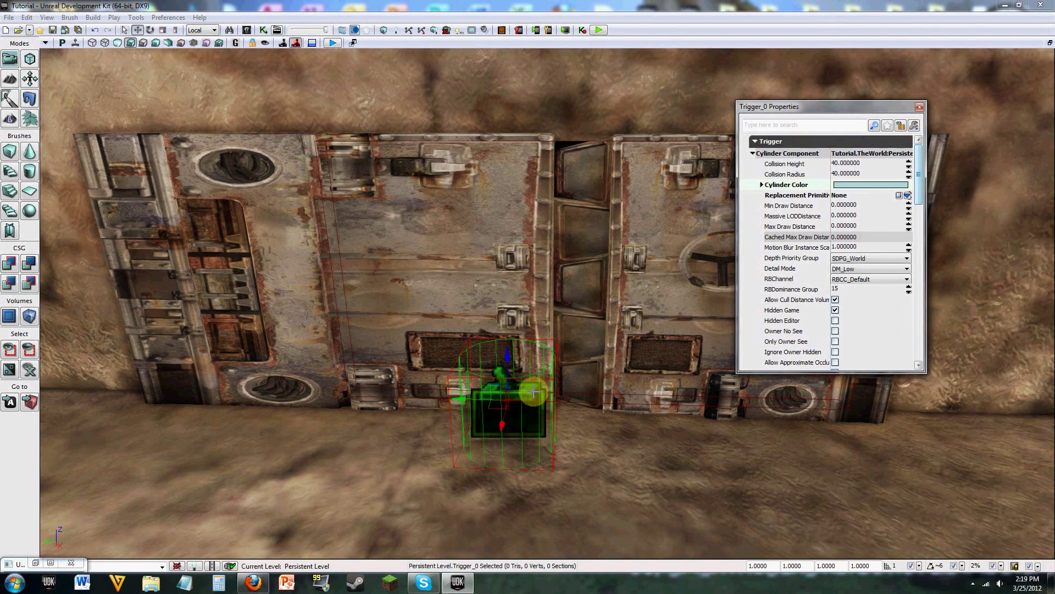
pyautogui.click(838, 164)
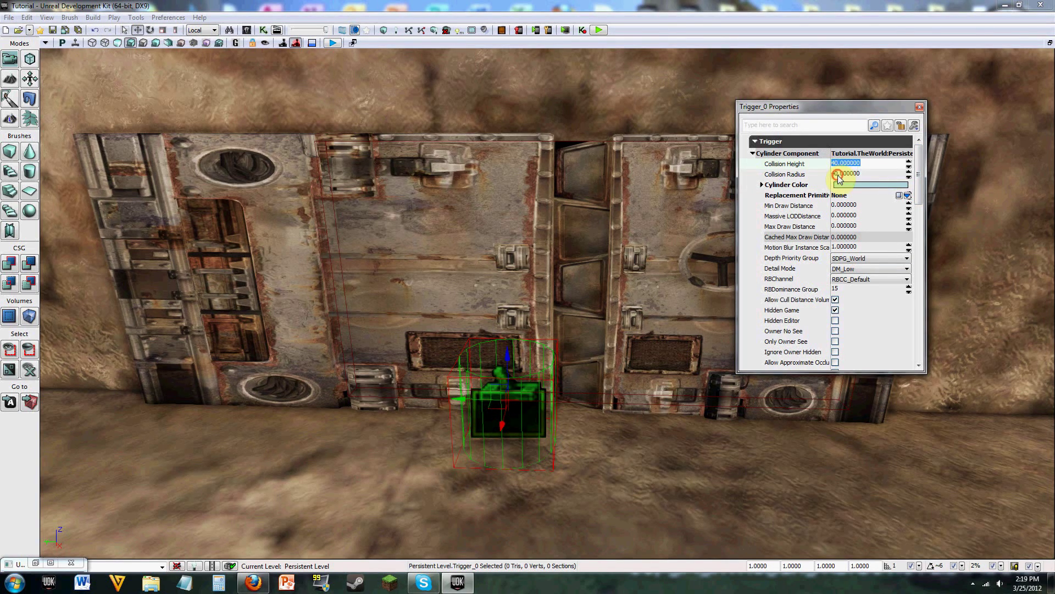
pyautogui.click(837, 174)
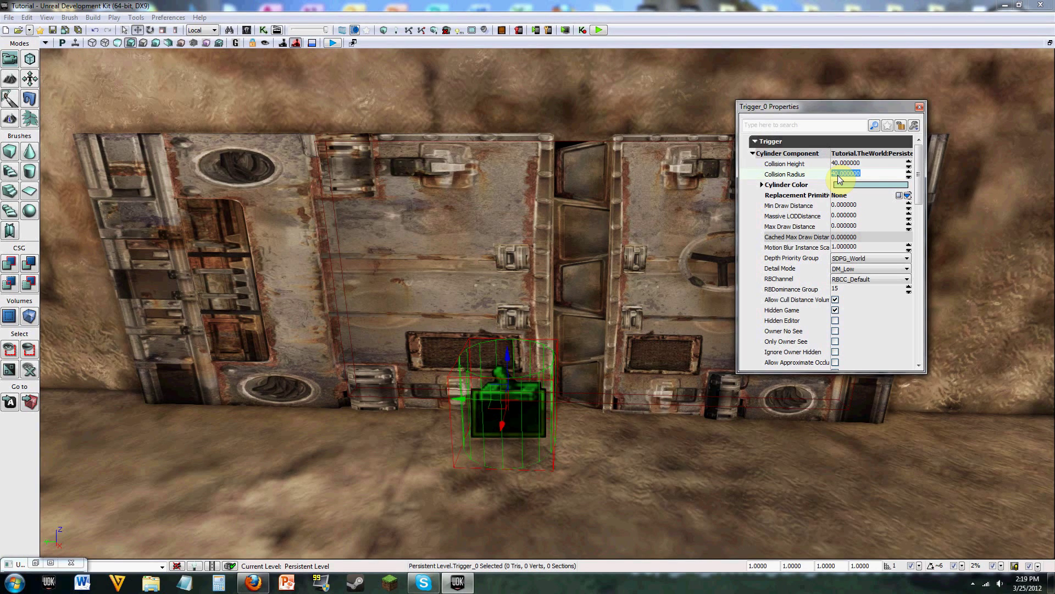
pyautogui.write('100')
pyautogui.press('Return')
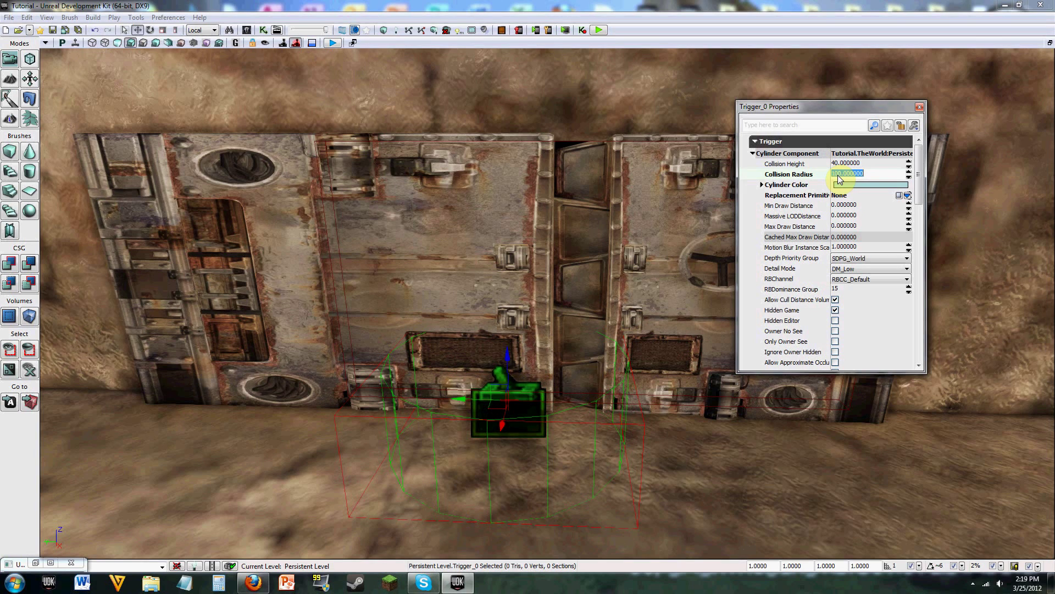
pyautogui.click(840, 166)
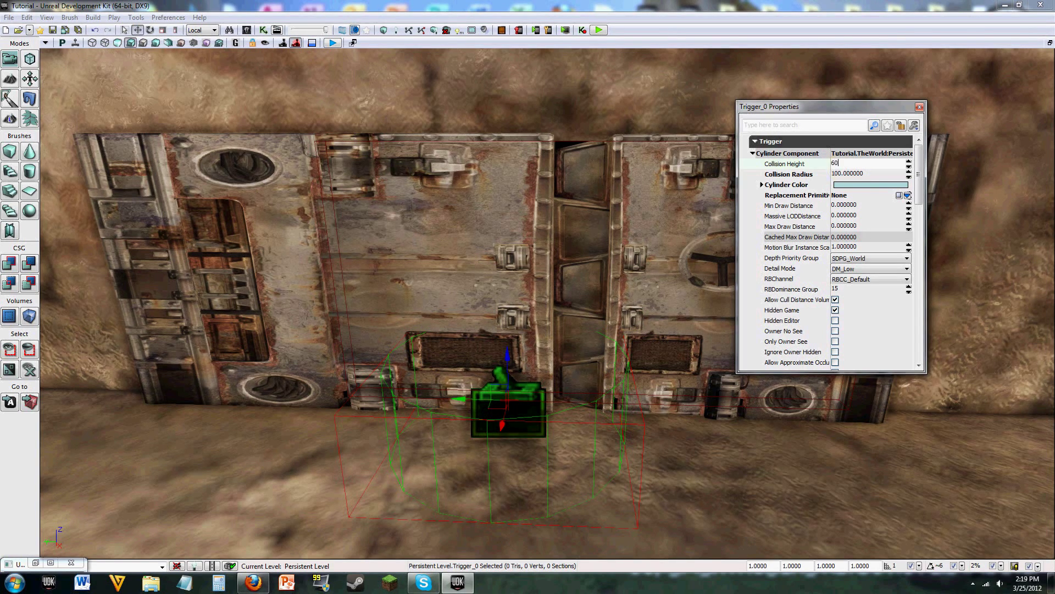
pyautogui.press('Return')
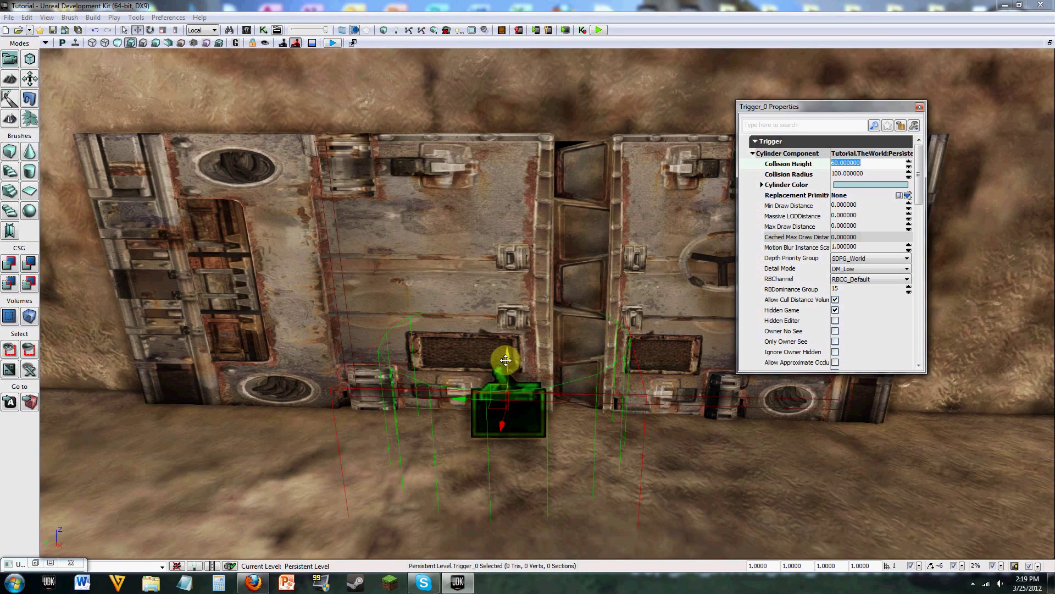
# - Raise the trigger up the door and change its Collision Height to 100
pyautogui.moveTo(501, 358); pyautogui.dragTo(502, 332)
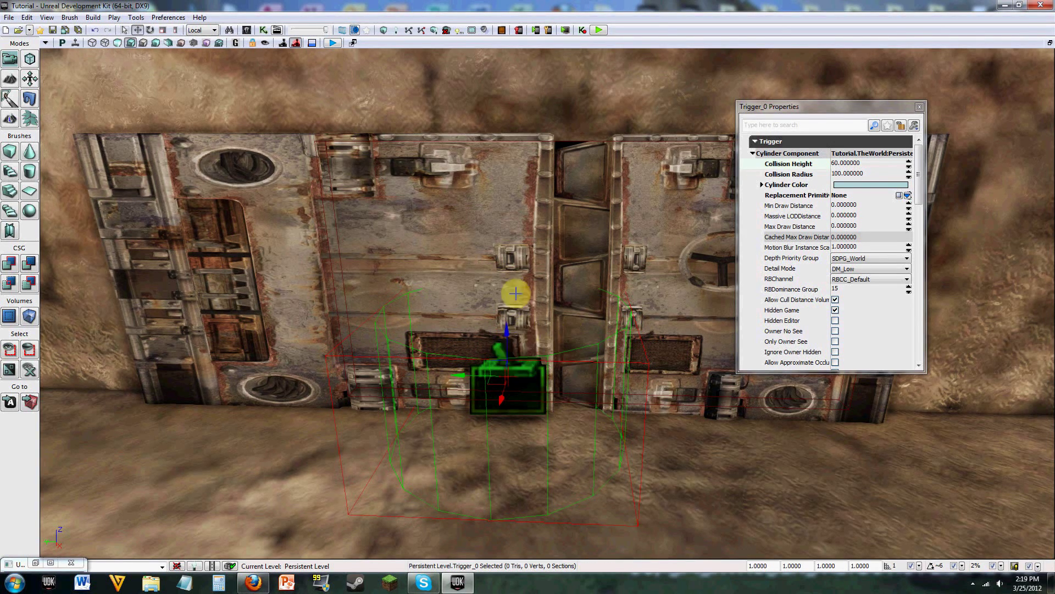
pyautogui.moveTo(550, 322); pyautogui.dragTo(566, 344, button='right')
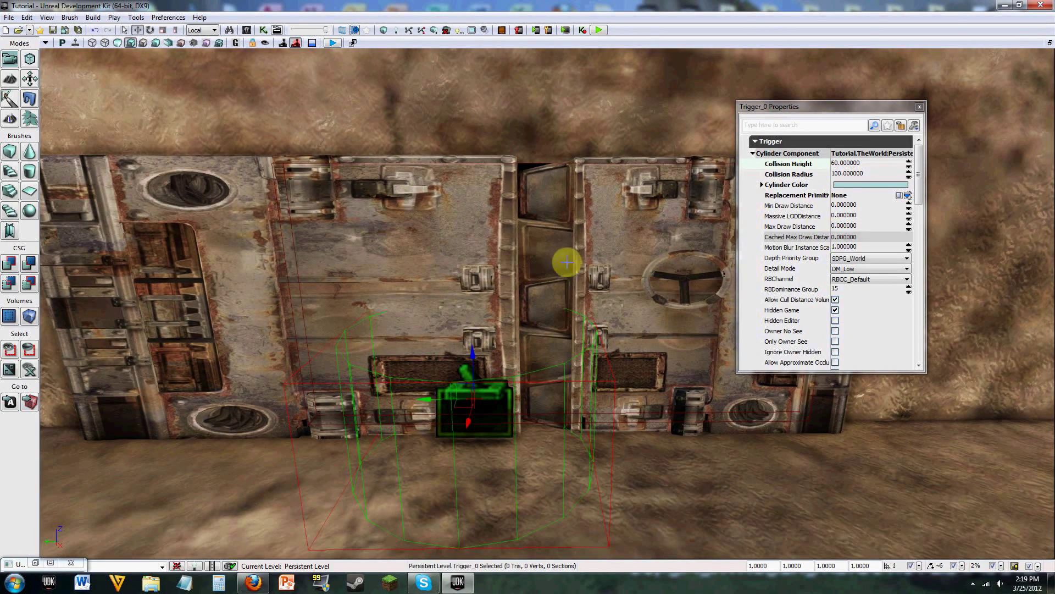
pyautogui.doubleClick(837, 164)
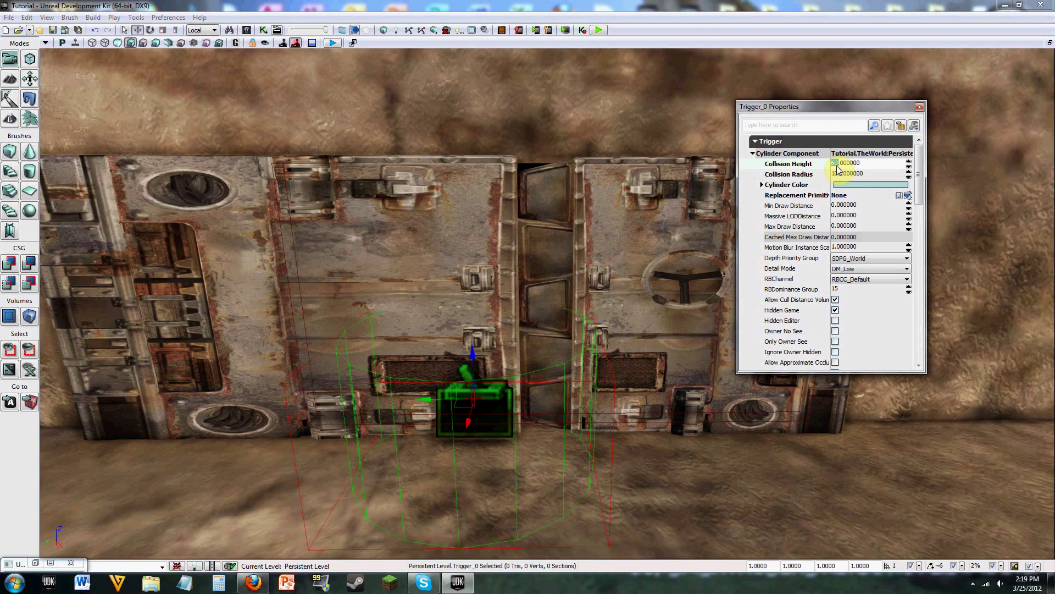
pyautogui.press('Return')
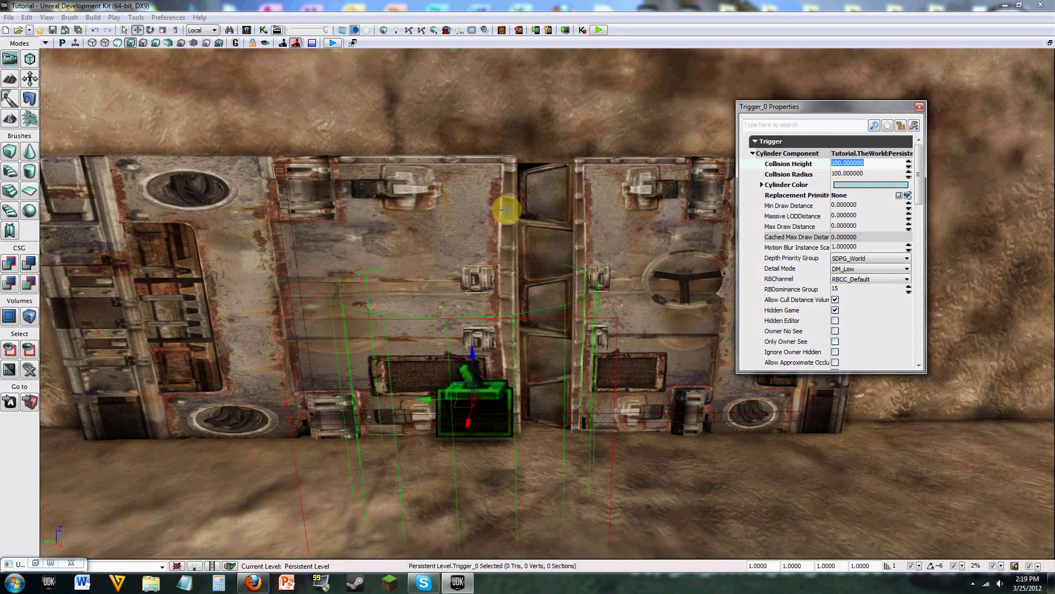
pyautogui.moveTo(471, 352); pyautogui.dragTo(440, 294)
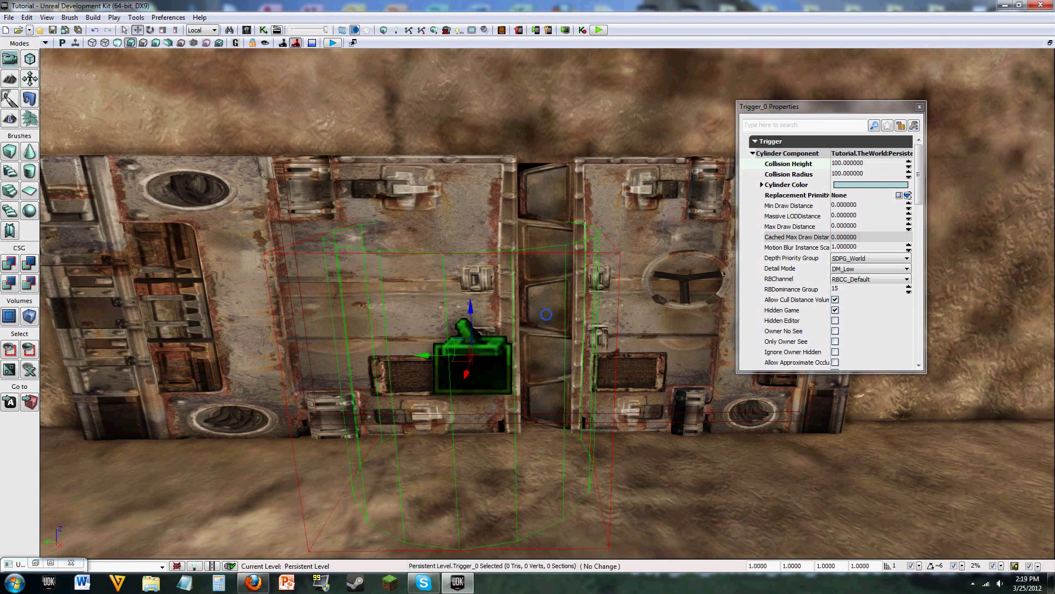
pyautogui.moveTo(546, 314); pyautogui.dragTo(561, 285)
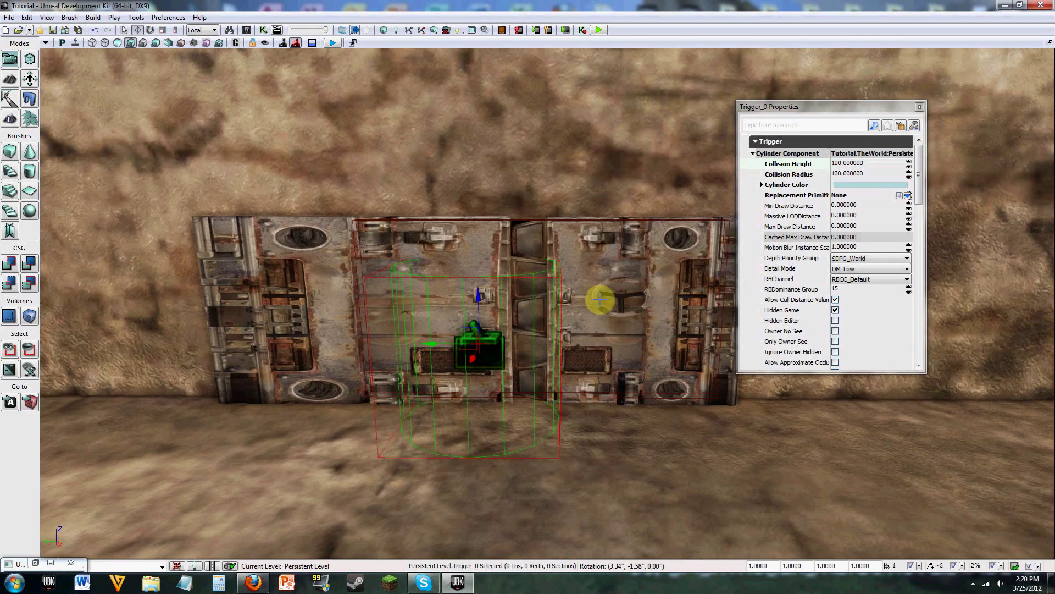
# - Set Collision Radius to 200 and slide the trigger to the centre between the doors
pyautogui.click(842, 173)
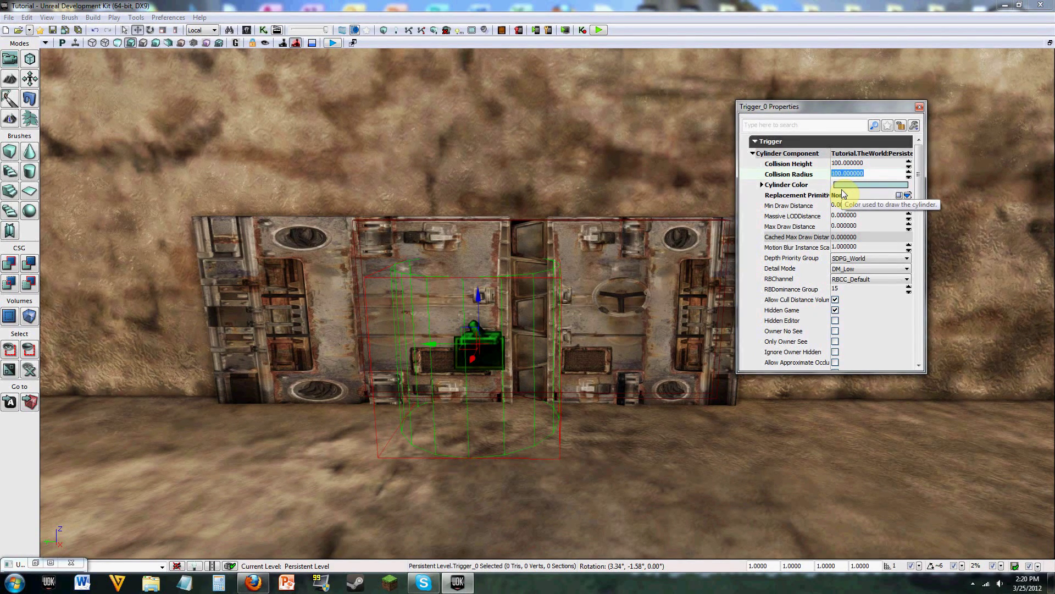
pyautogui.write('200')
pyautogui.press('Return')
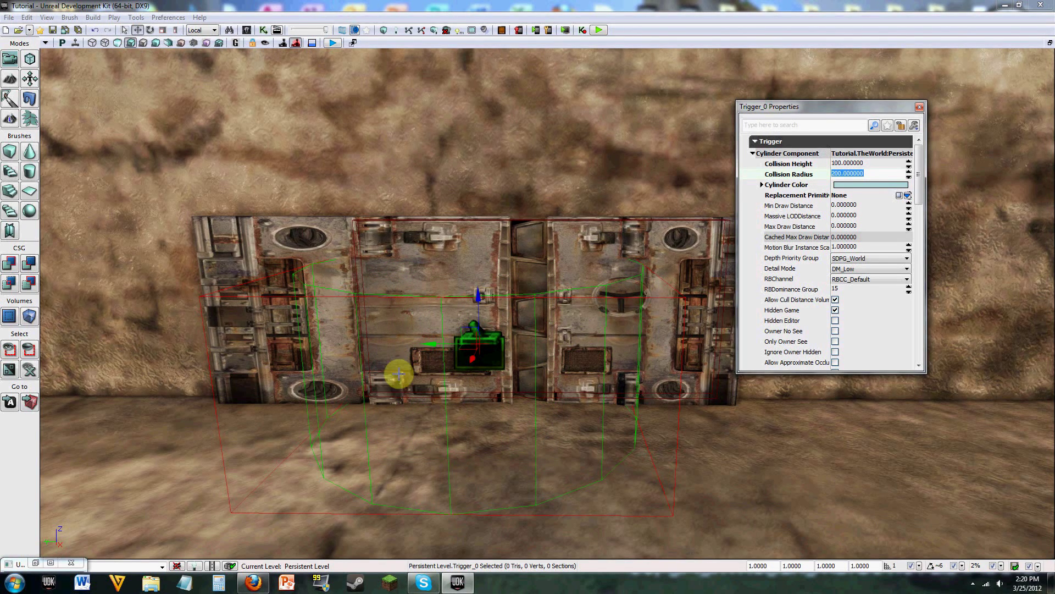
pyautogui.moveTo(438, 345); pyautogui.dragTo(503, 350)
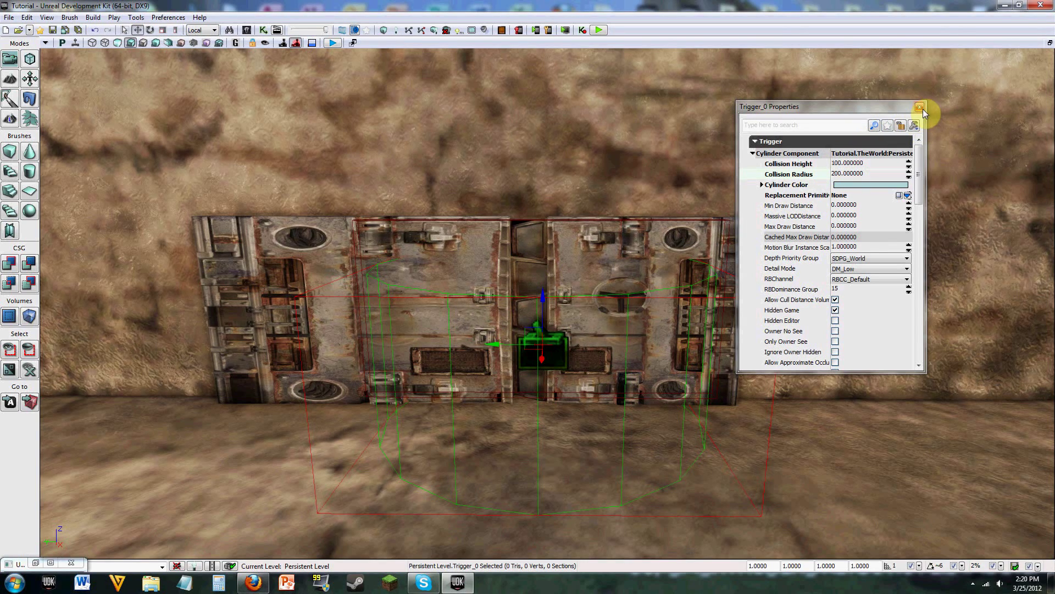
# - Close the Trigger_0 Properties window
pyautogui.moveTo(919, 193); pyautogui.dragTo(924, 292)
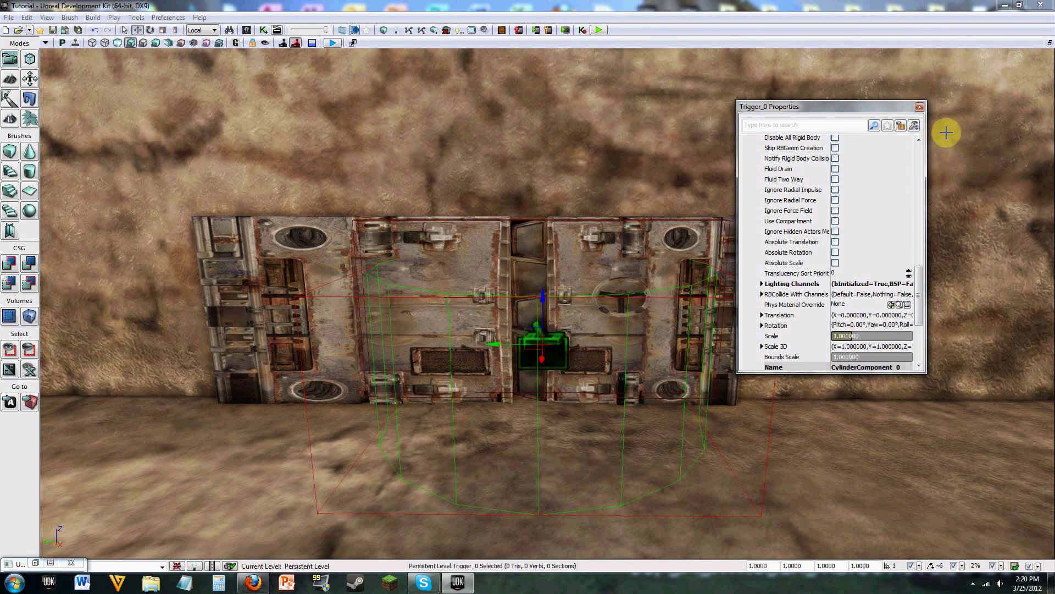
pyautogui.click(918, 139)
pyautogui.click(919, 139)
pyautogui.click(918, 139)
pyautogui.click(919, 139)
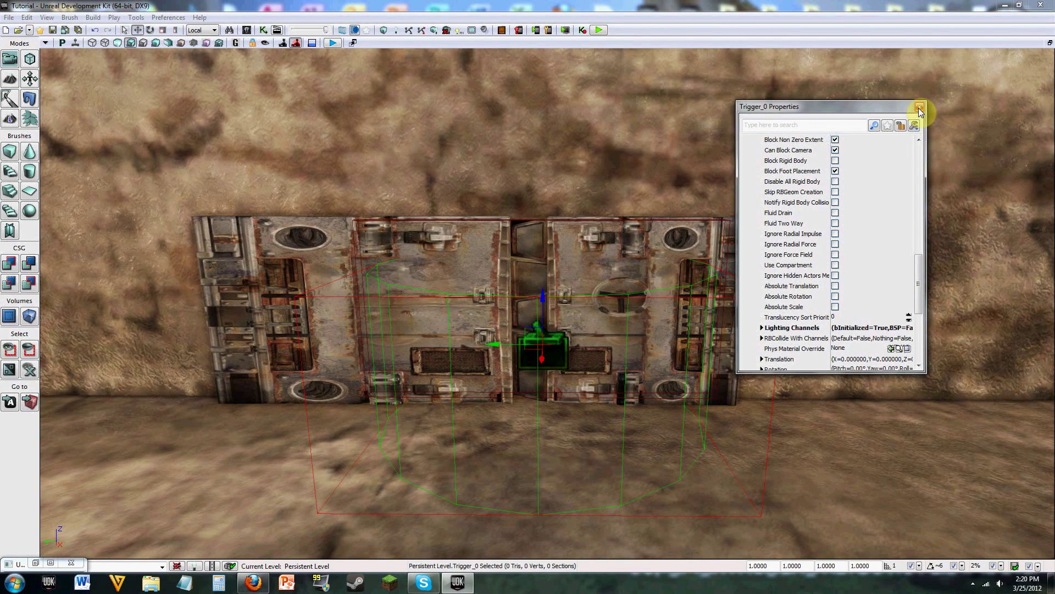
pyautogui.scroll(6, 920, 209)
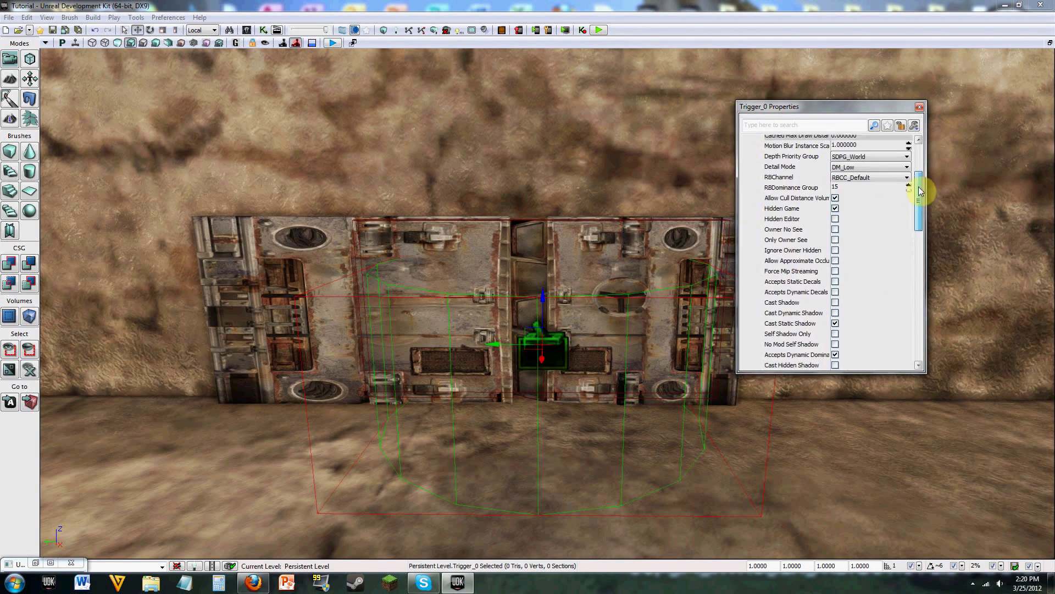
pyautogui.scroll(8, 920, 236)
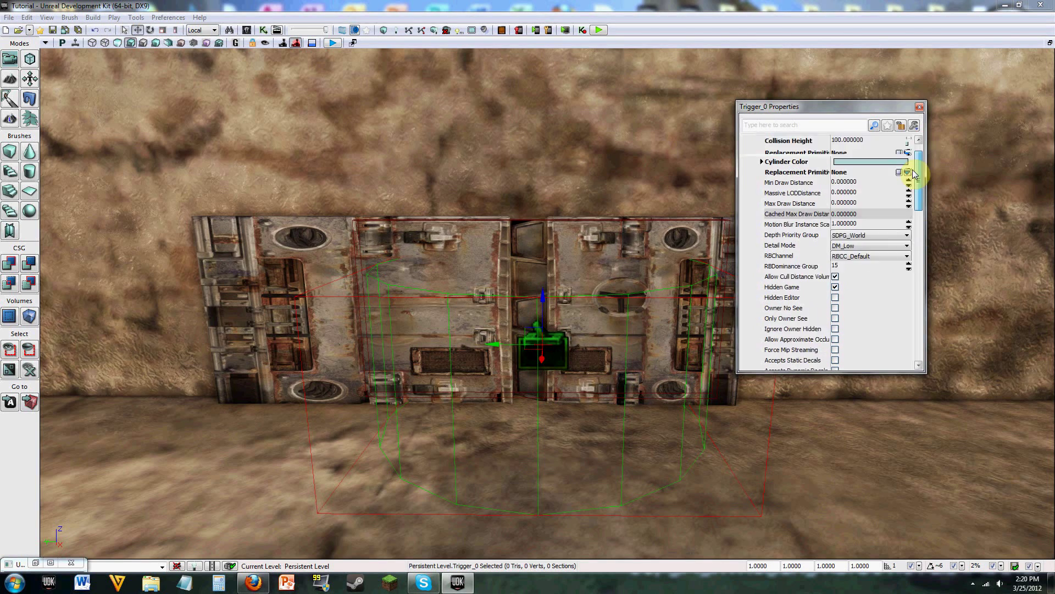
pyautogui.click(920, 107)
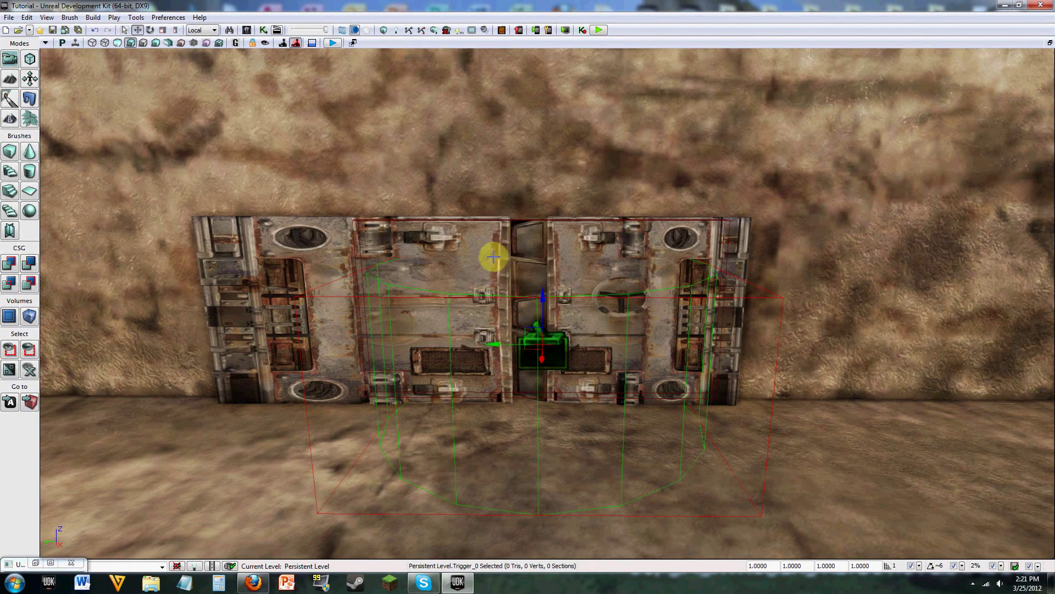
# - Reselect the trigger and open the Kismet editor
pyautogui.click(558, 353)
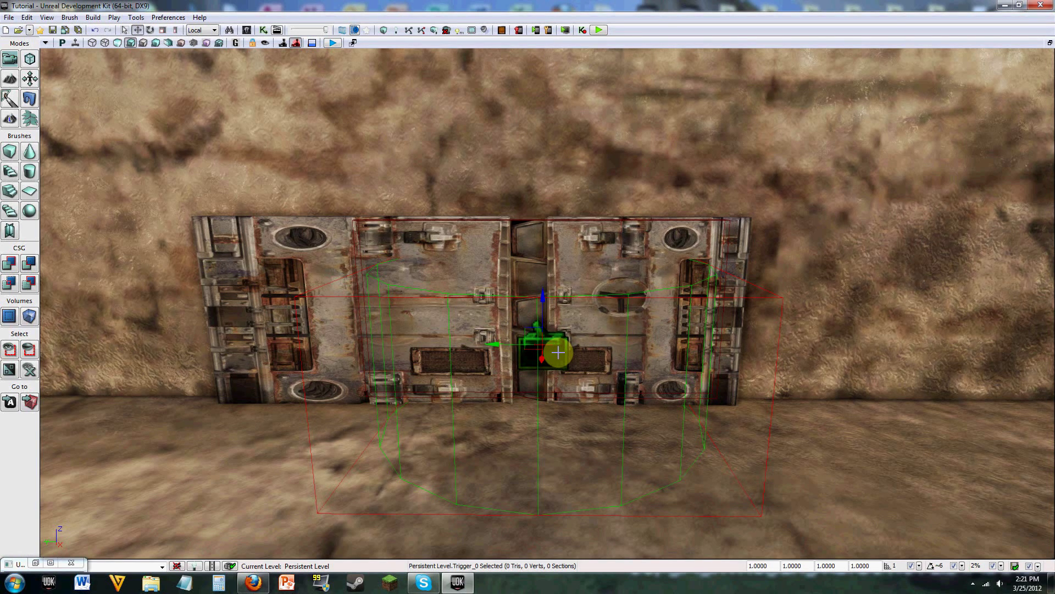
pyautogui.click(275, 265)
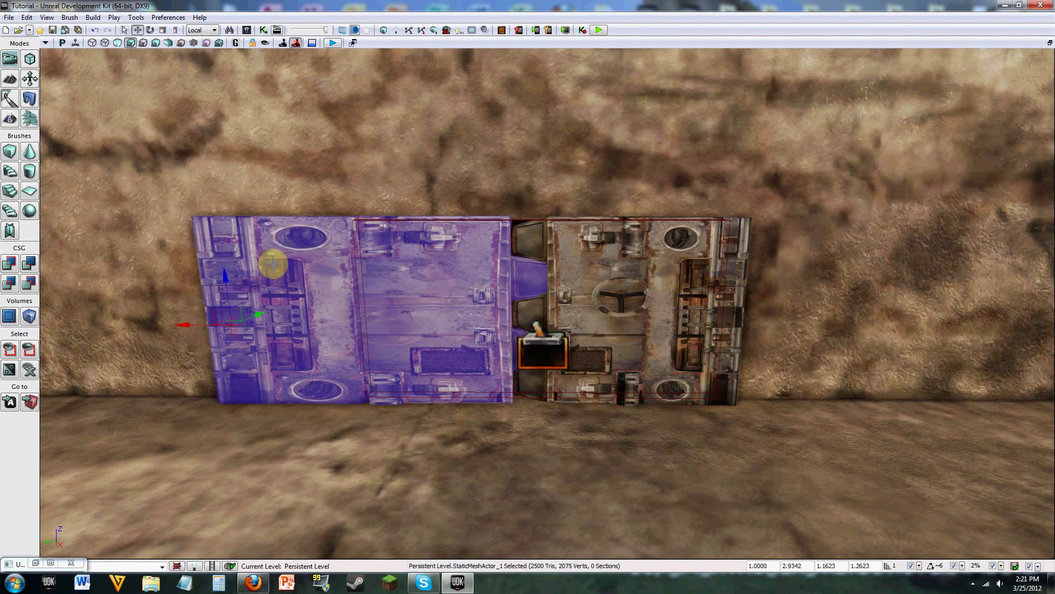
pyautogui.click(559, 354)
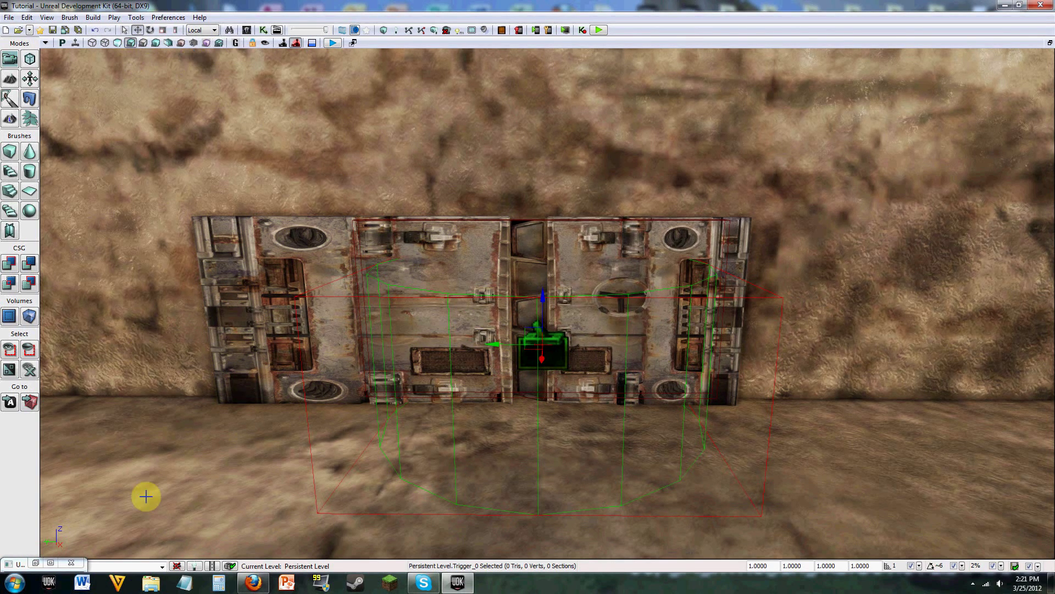
pyautogui.click(52, 563)
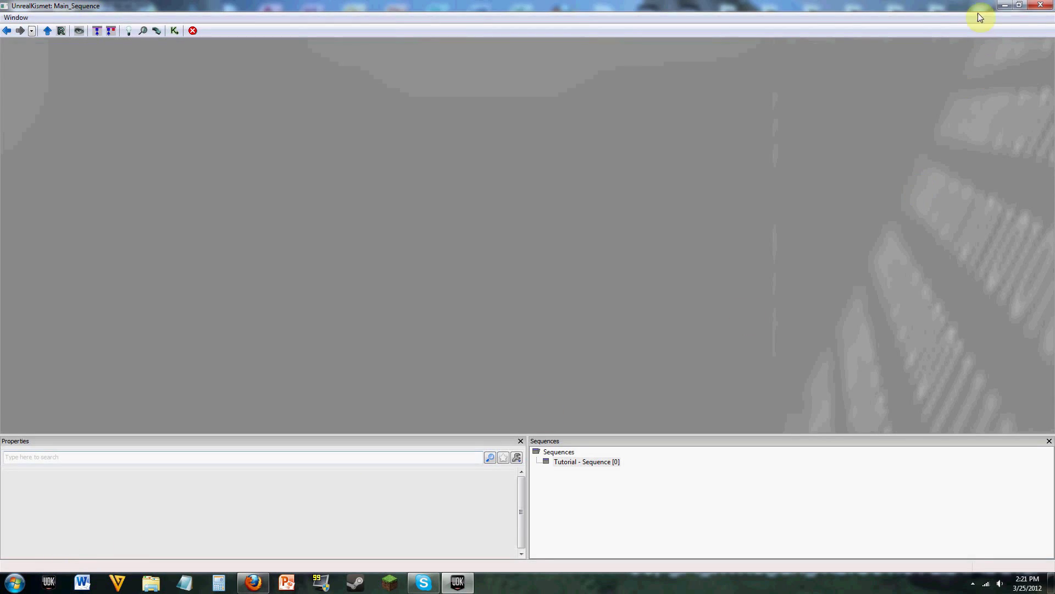
# - Restore the Kismet window, move it up-left, and show the New Event Using Trigger_0 list
pyautogui.click(1020, 5)
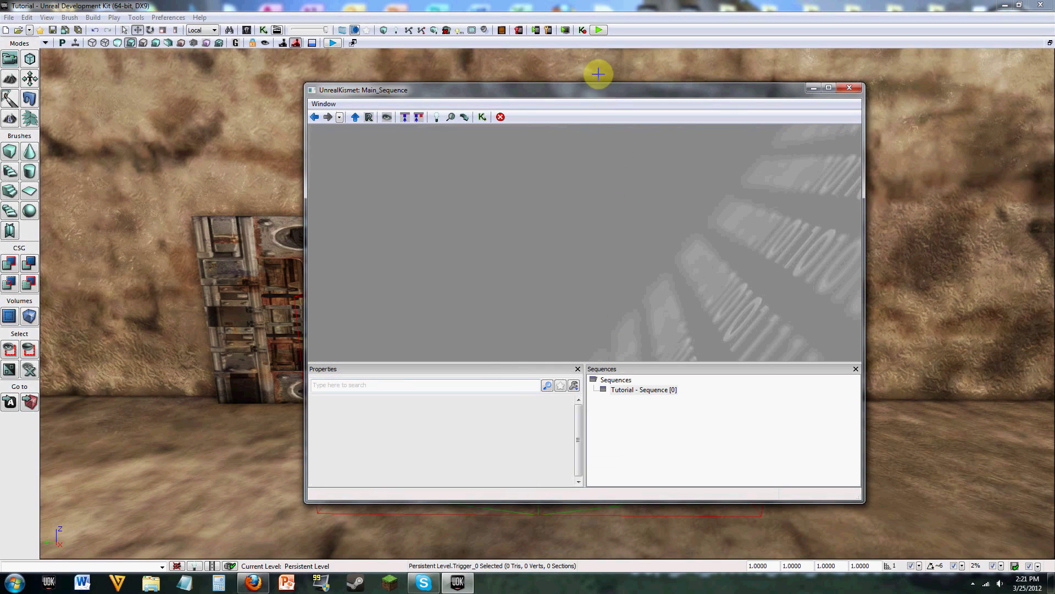
pyautogui.moveTo(604, 91); pyautogui.dragTo(517, 70)
pyautogui.rightClick(483, 187)
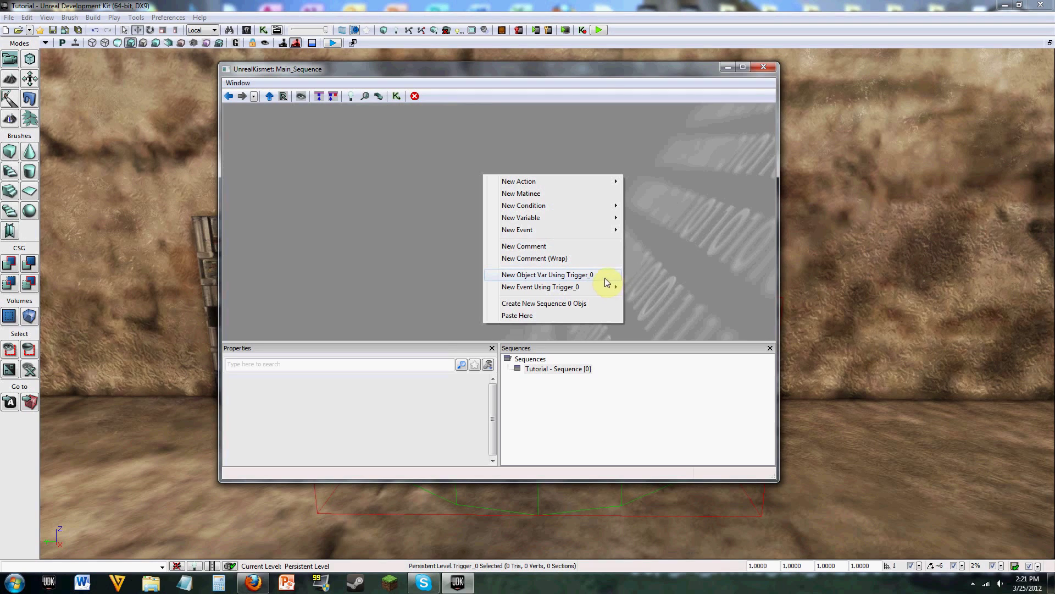
pyautogui.moveTo(599, 289)
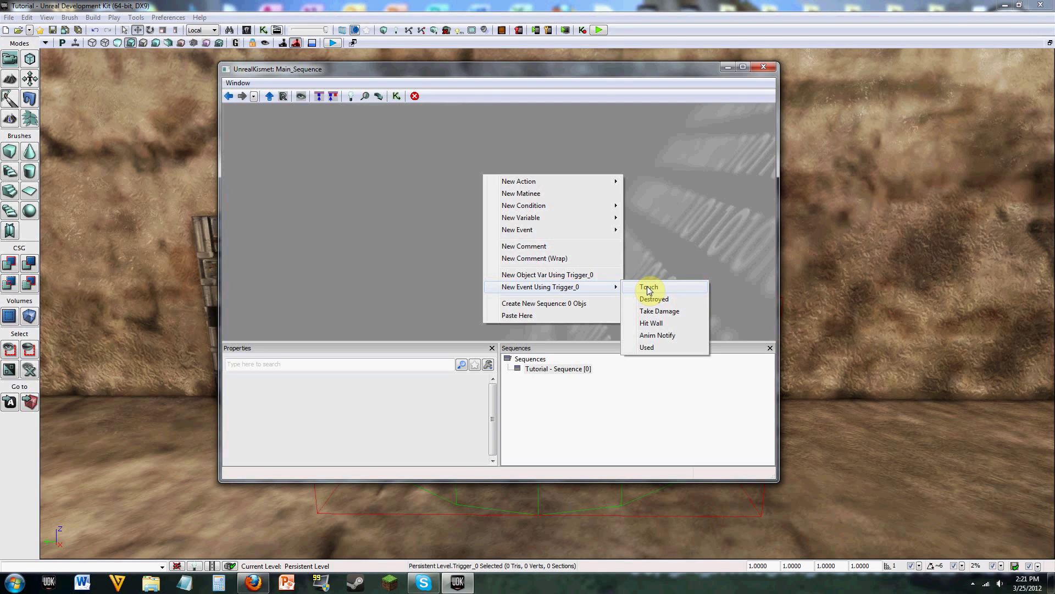
pyautogui.moveTo(587, 181)
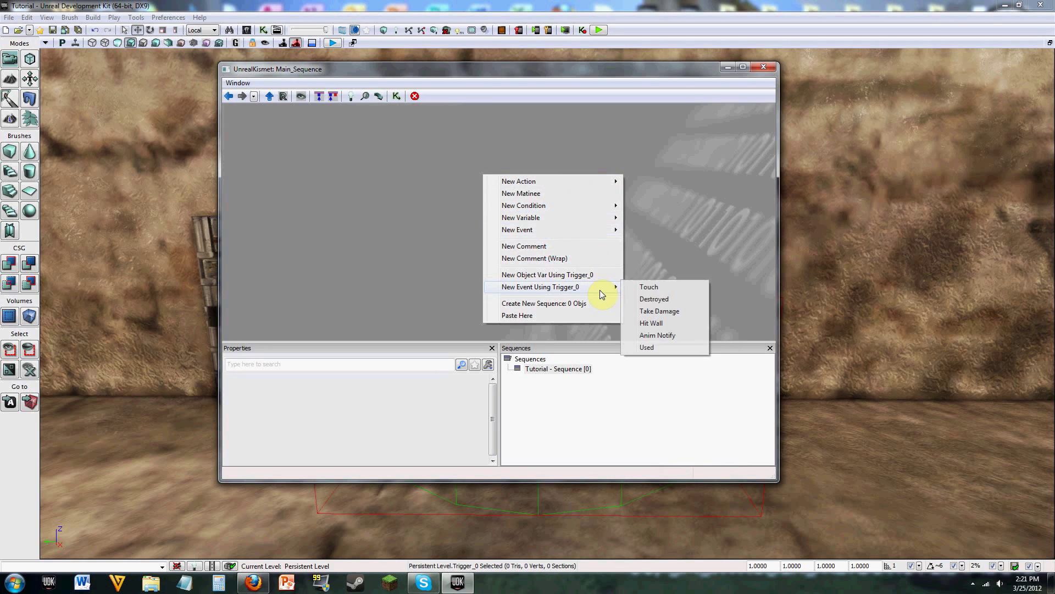
# - Add a Trigger_0 Touch event node and shift the Kismet window so the doors show
pyautogui.click(654, 290)
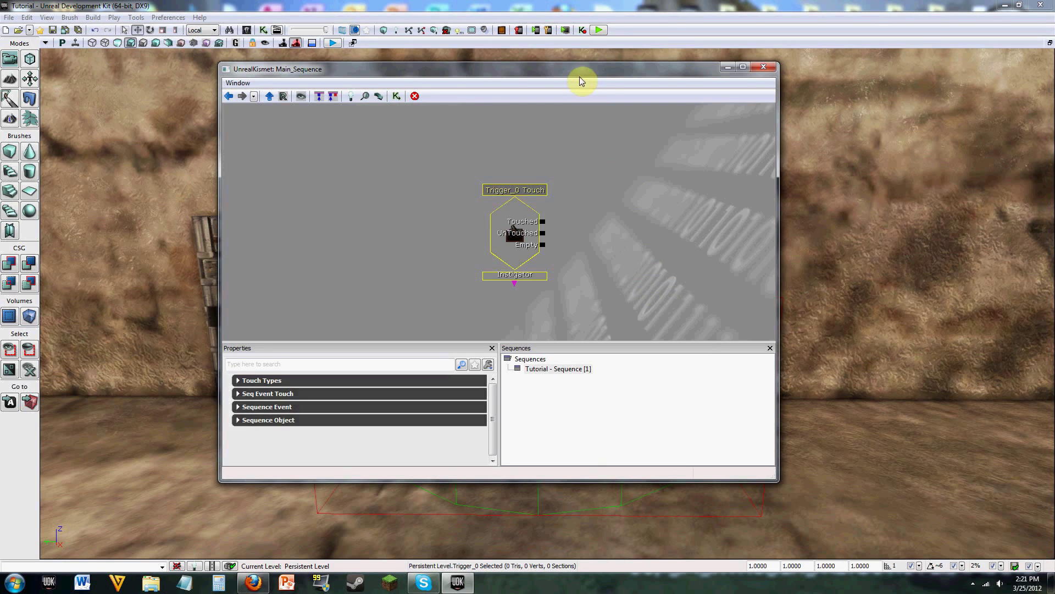
pyautogui.moveTo(582, 72); pyautogui.dragTo(891, 102)
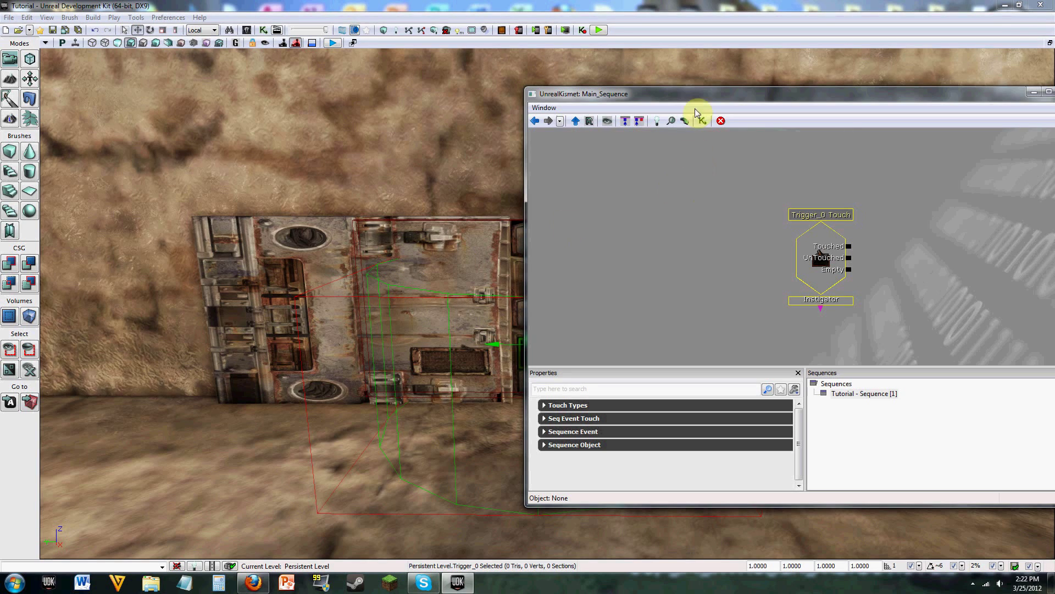
pyautogui.moveTo(692, 98); pyautogui.dragTo(908, 92)
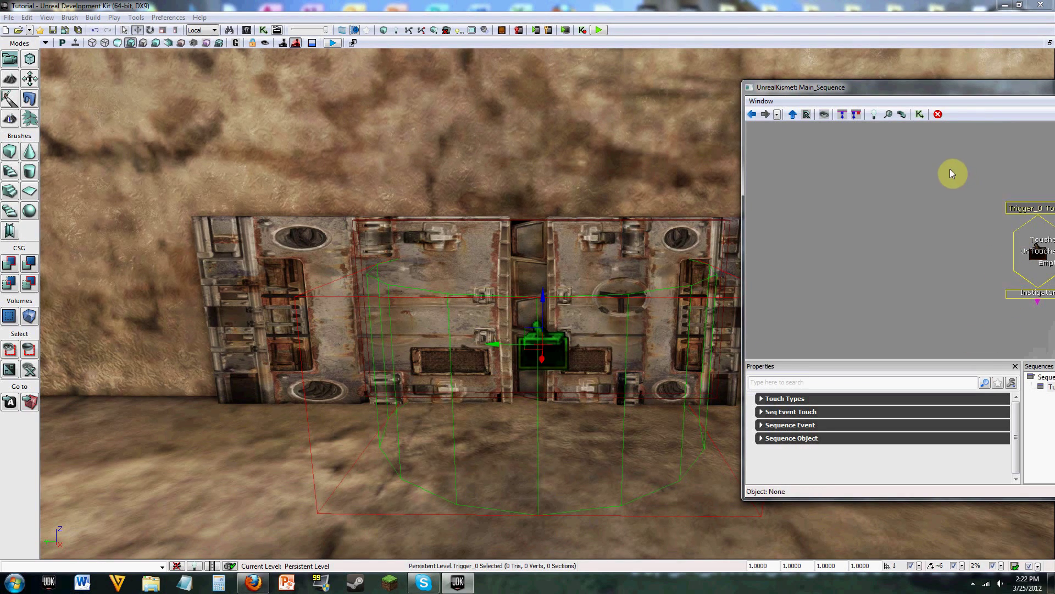
pyautogui.moveTo(904, 89); pyautogui.dragTo(878, 88)
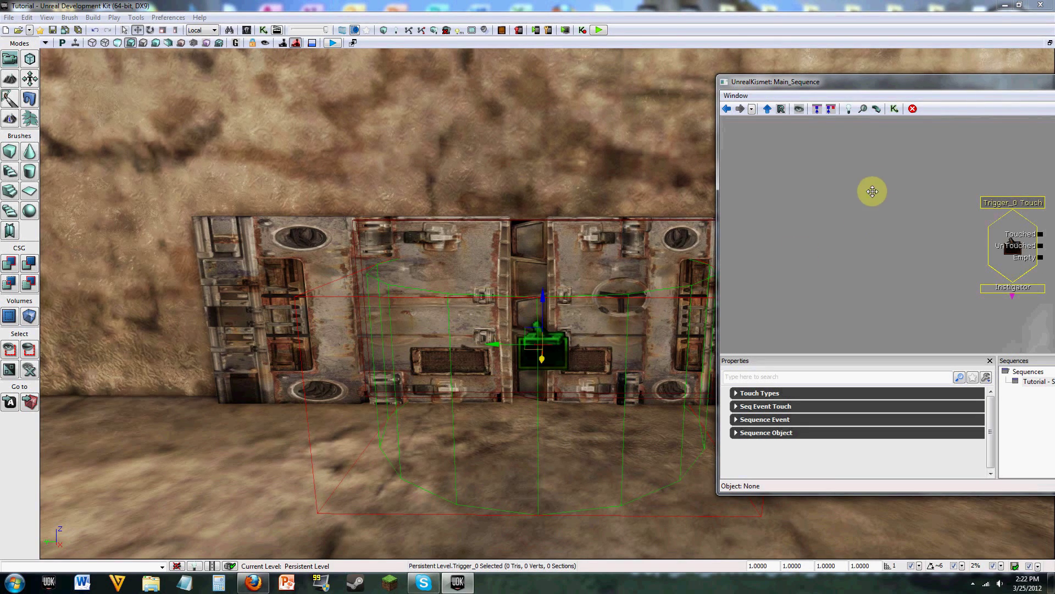
pyautogui.moveTo(835, 89); pyautogui.dragTo(800, 80)
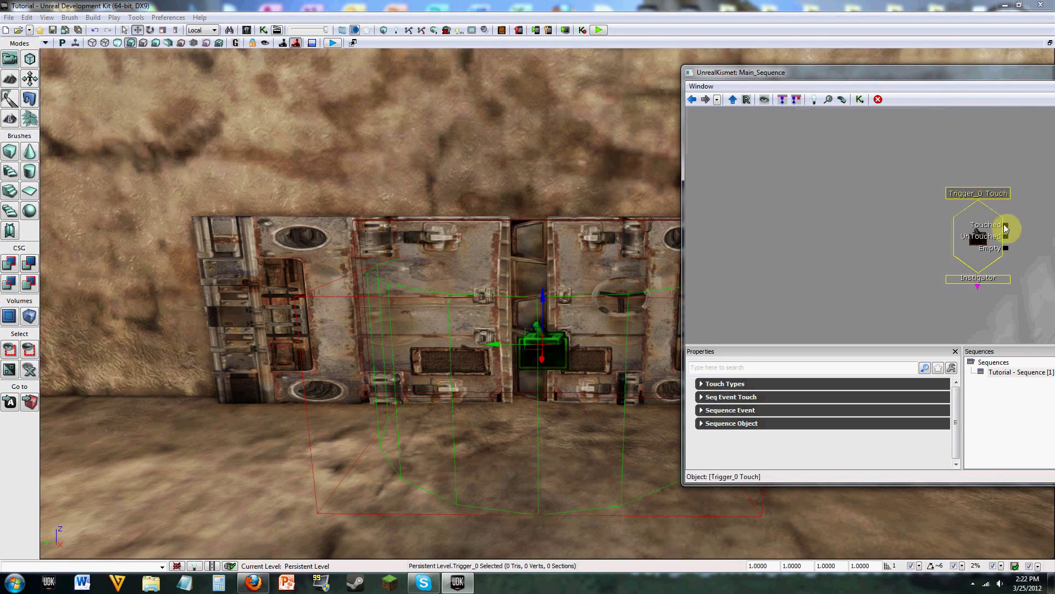
pyautogui.moveTo(880, 73); pyautogui.dragTo(802, 54)
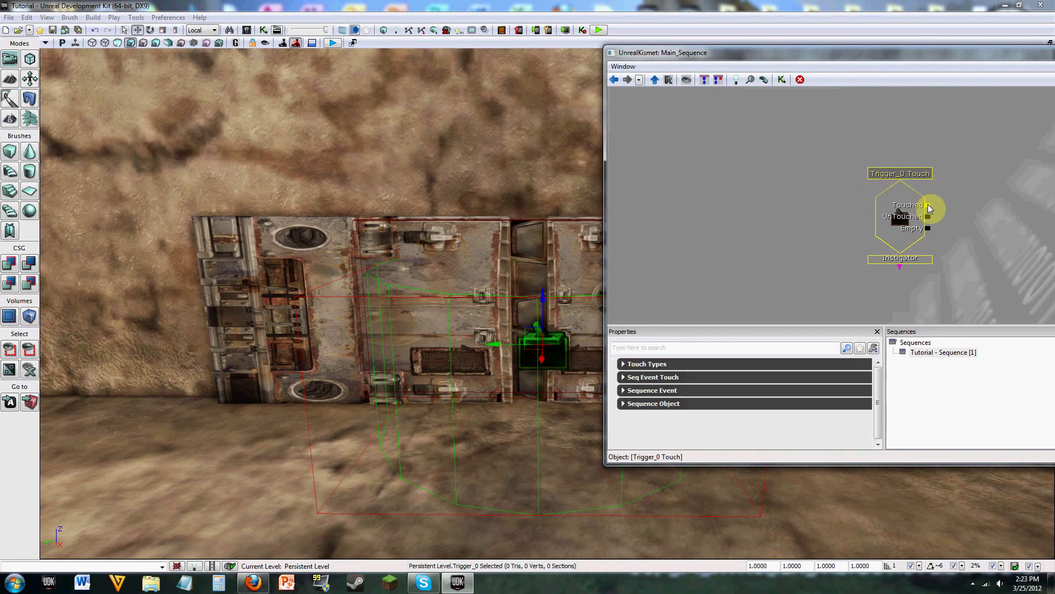
# - Try pulling links from the Touch node's Touched and UnTouched outputs, leaving them unconnected
pyautogui.click(937, 207)
pyautogui.click(929, 218)
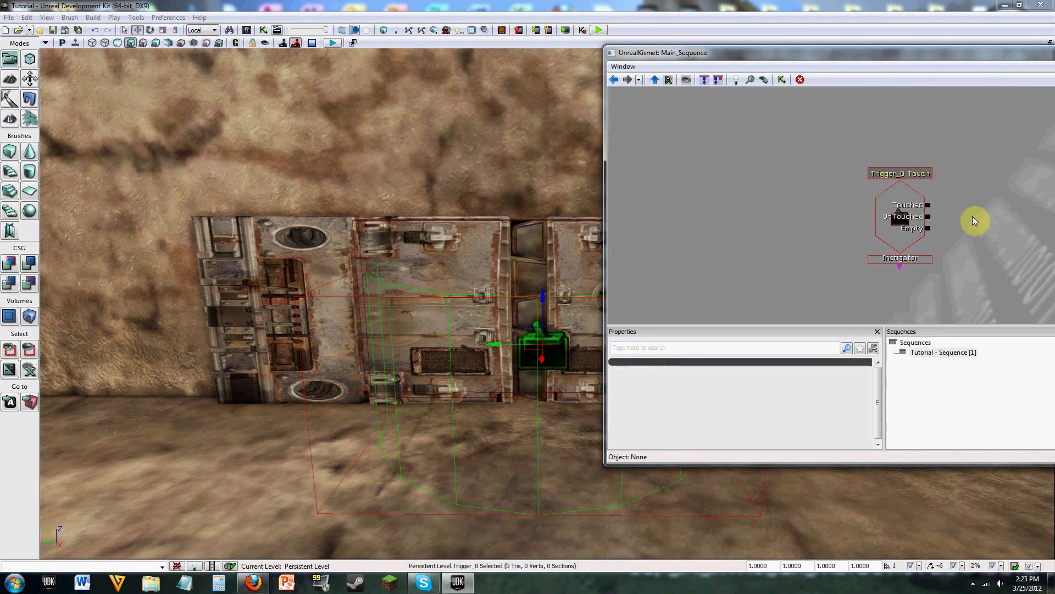
pyautogui.moveTo(927, 230); pyautogui.dragTo(960, 227)
pyautogui.click(928, 206)
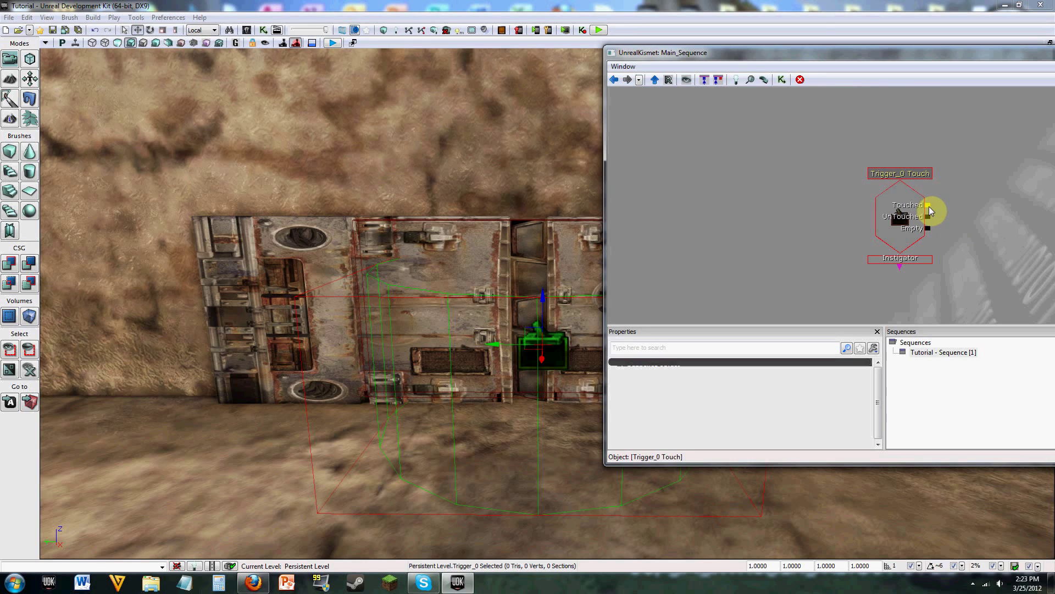
pyautogui.moveTo(929, 206); pyautogui.dragTo(1028, 156)
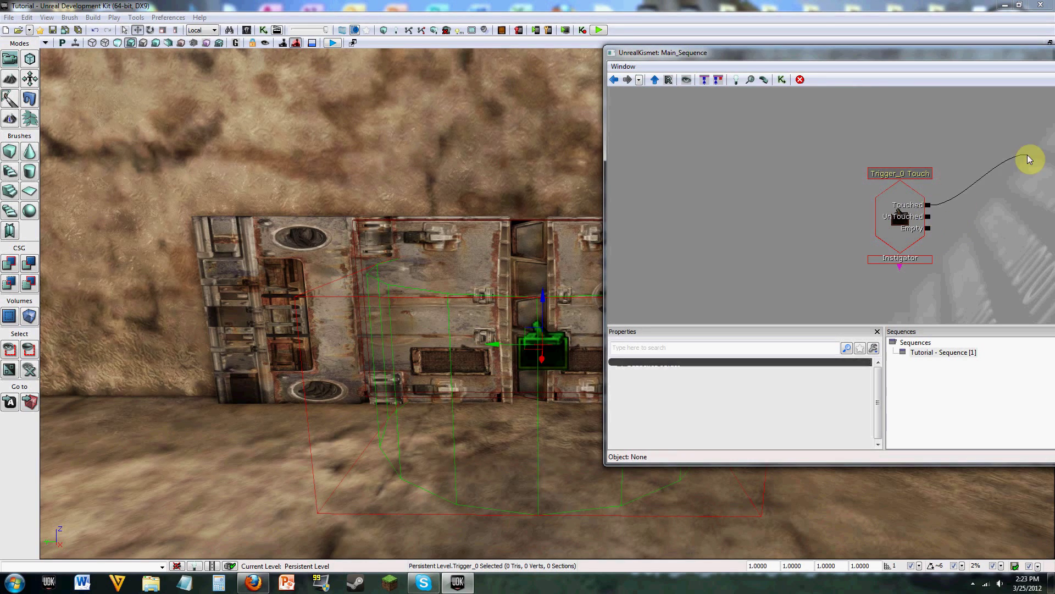
pyautogui.click(930, 207)
pyautogui.moveTo(930, 207); pyautogui.dragTo(1014, 165)
pyautogui.moveTo(929, 217)
pyautogui.mouseDown()
pyautogui.moveTo(1036, 169)
pyautogui.moveTo(937, 225)
pyautogui.moveTo(1020, 221)
pyautogui.moveTo(938, 219)
pyautogui.mouseUp()
pyautogui.click(930, 223)
pyautogui.moveTo(928, 217); pyautogui.dragTo(984, 215)
pyautogui.moveTo(938, 215); pyautogui.dragTo(929, 229)
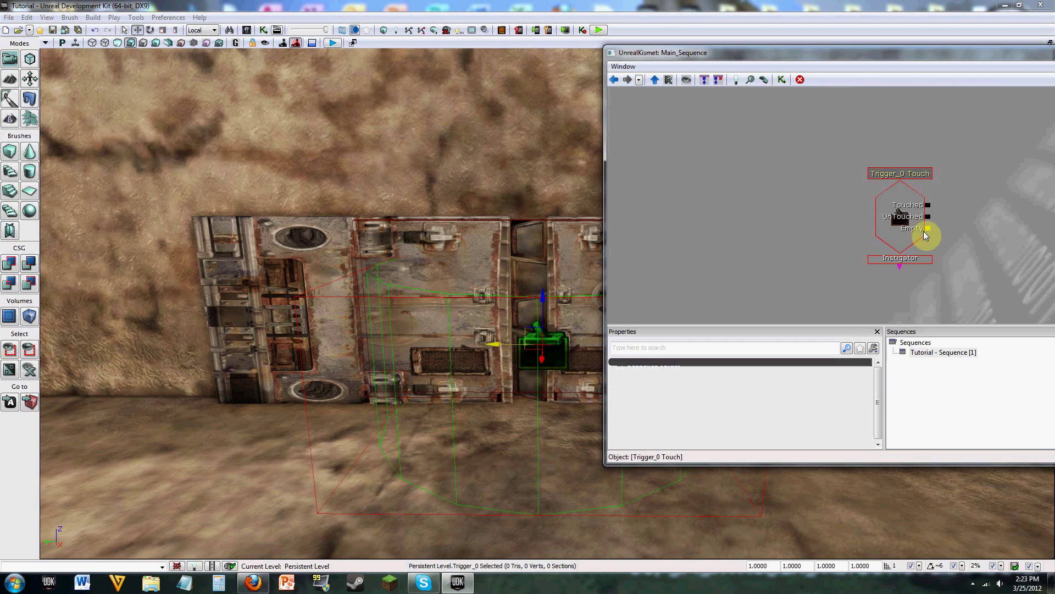
# - Centre the Kismet window and maximize it to fill the screen
pyautogui.moveTo(831, 59); pyautogui.dragTo(868, 36)
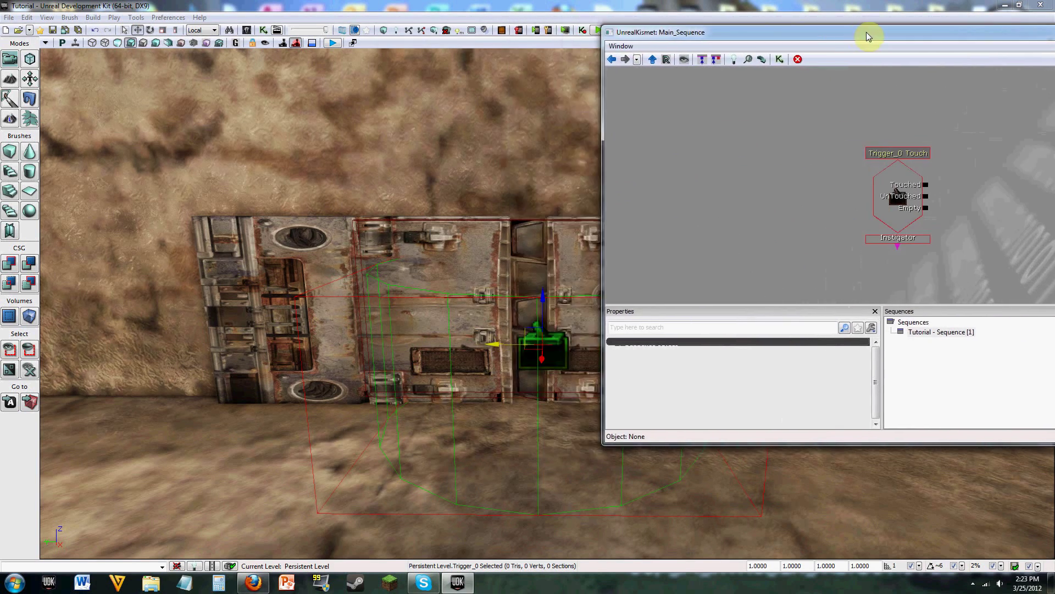
pyautogui.click(514, 278)
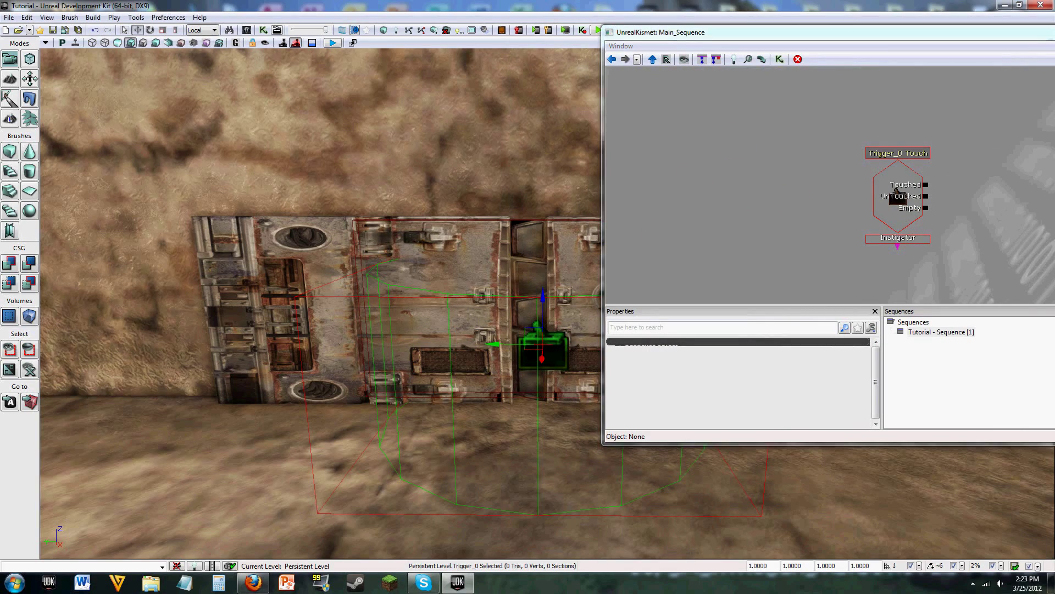
pyautogui.moveTo(514, 277)
pyautogui.mouseDown()
pyautogui.moveTo(528, 278)
pyautogui.moveTo(522, 338)
pyautogui.moveTo(483, 276)
pyautogui.moveTo(447, 258)
pyautogui.moveTo(506, 278)
pyautogui.mouseUp()
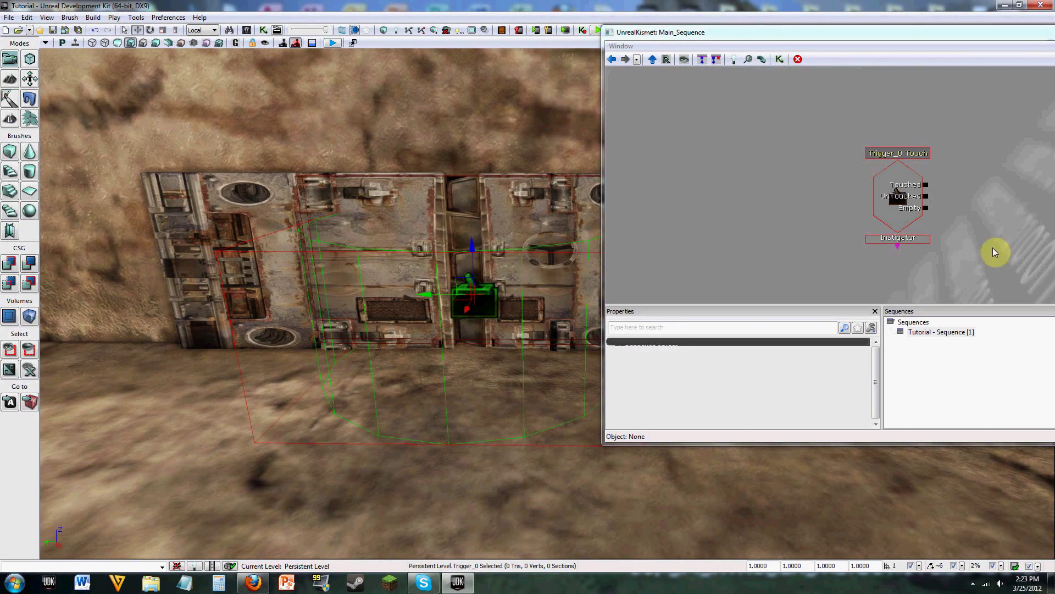
pyautogui.moveTo(844, 44); pyautogui.dragTo(504, 66)
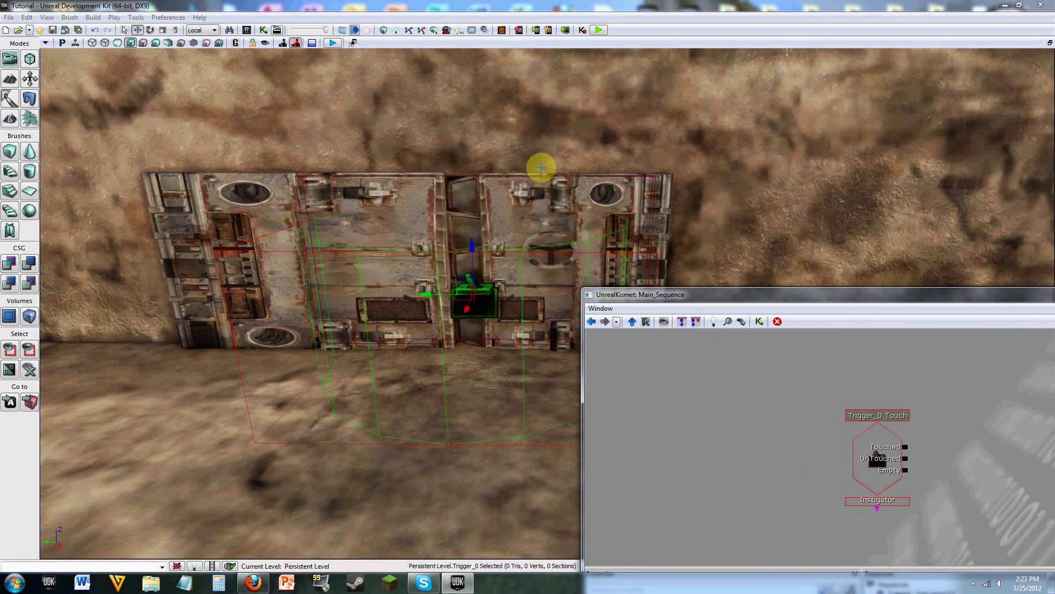
pyautogui.moveTo(777, 294); pyautogui.dragTo(466, 113)
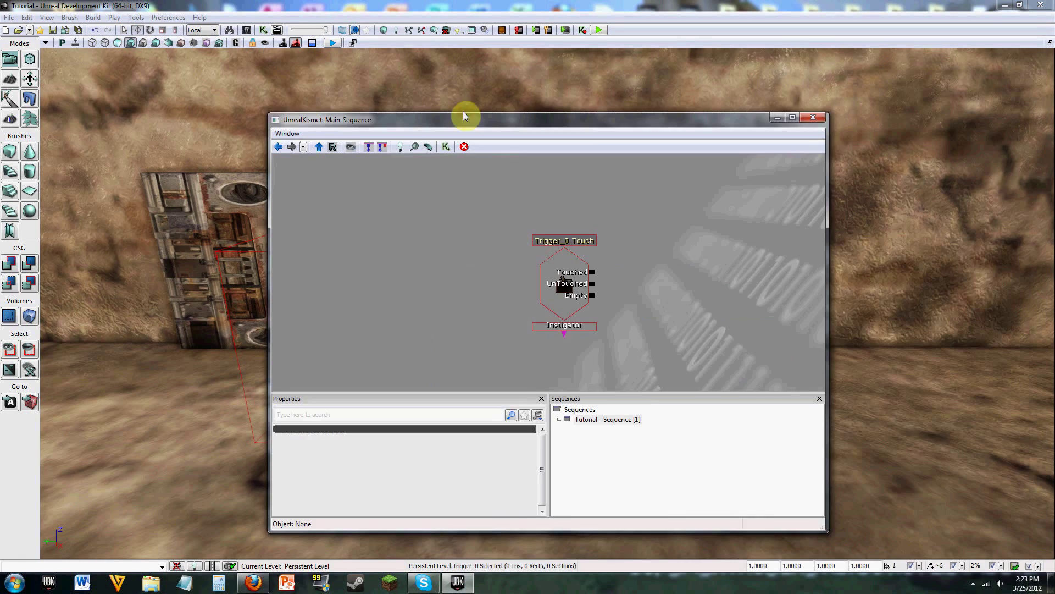
pyautogui.click(794, 110)
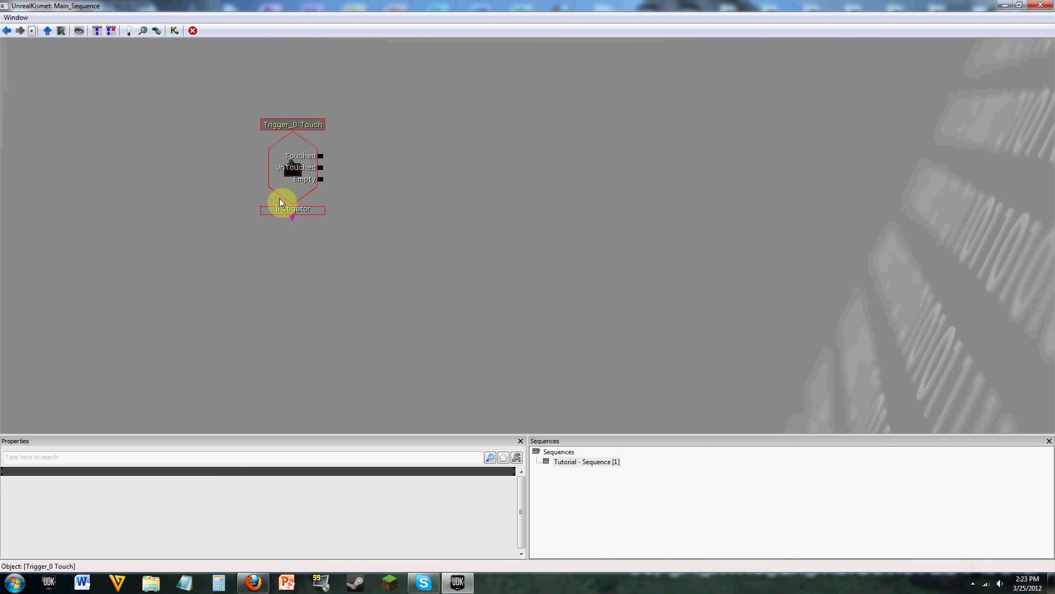
# - Drag out links from the Touch event's Instigator connector
pyautogui.moveTo(293, 233); pyautogui.dragTo(293, 256)
pyautogui.moveTo(295, 256)
pyautogui.mouseDown()
pyautogui.moveTo(296, 218)
pyautogui.moveTo(290, 244)
pyautogui.mouseUp()
pyautogui.moveTo(300, 221)
pyautogui.mouseDown()
pyautogui.moveTo(294, 244)
pyautogui.moveTo(293, 227)
pyautogui.mouseUp()
# - Add a New Matinee action, place it with its Matinee Data variable, and restore the window
pyautogui.rightClick(372, 160)
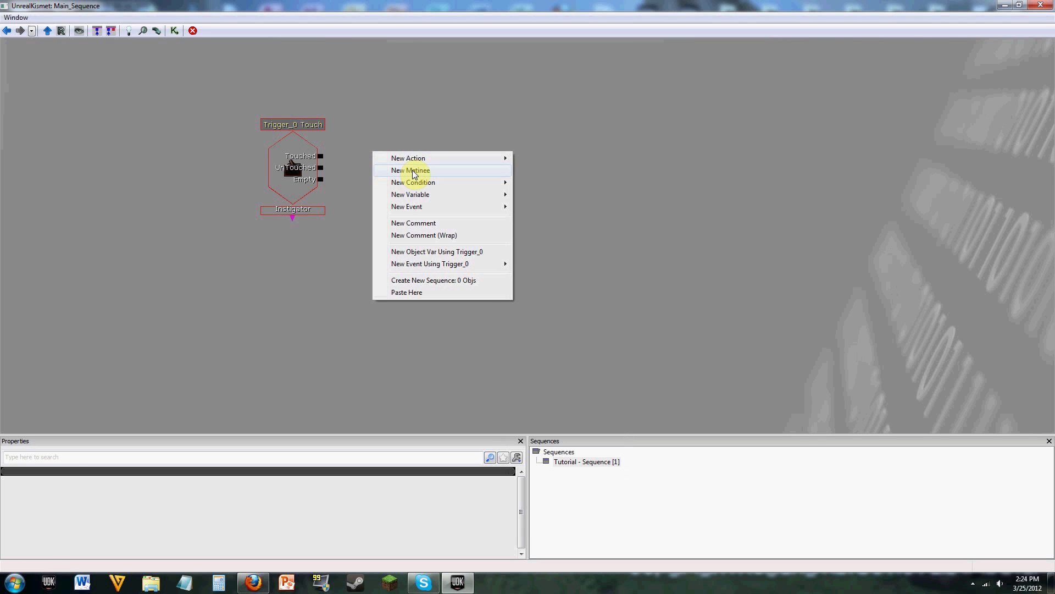
pyautogui.moveTo(420, 182)
pyautogui.click(422, 172)
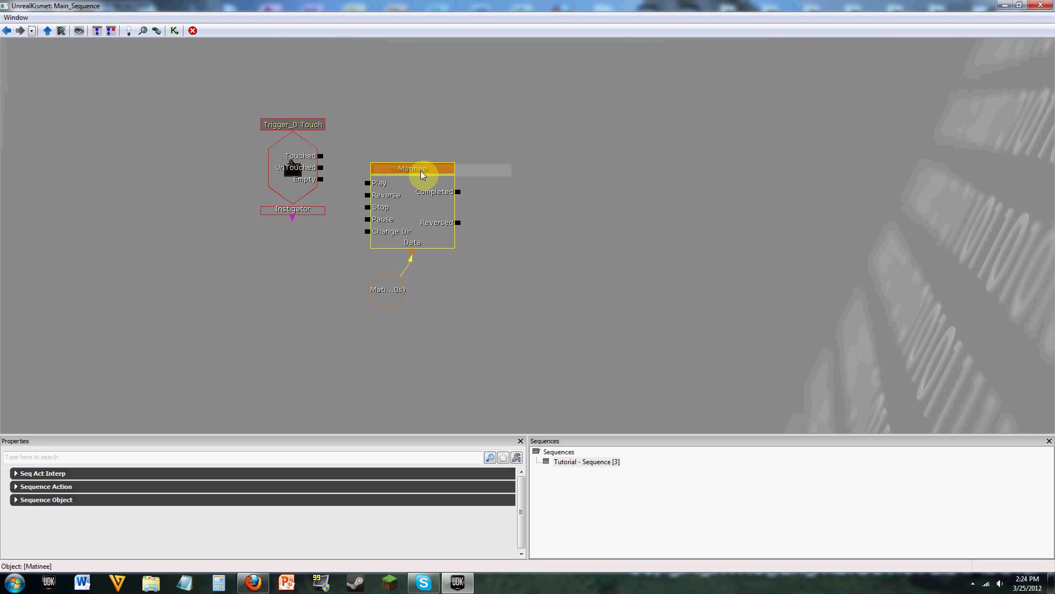
pyautogui.moveTo(421, 171); pyautogui.dragTo(438, 141)
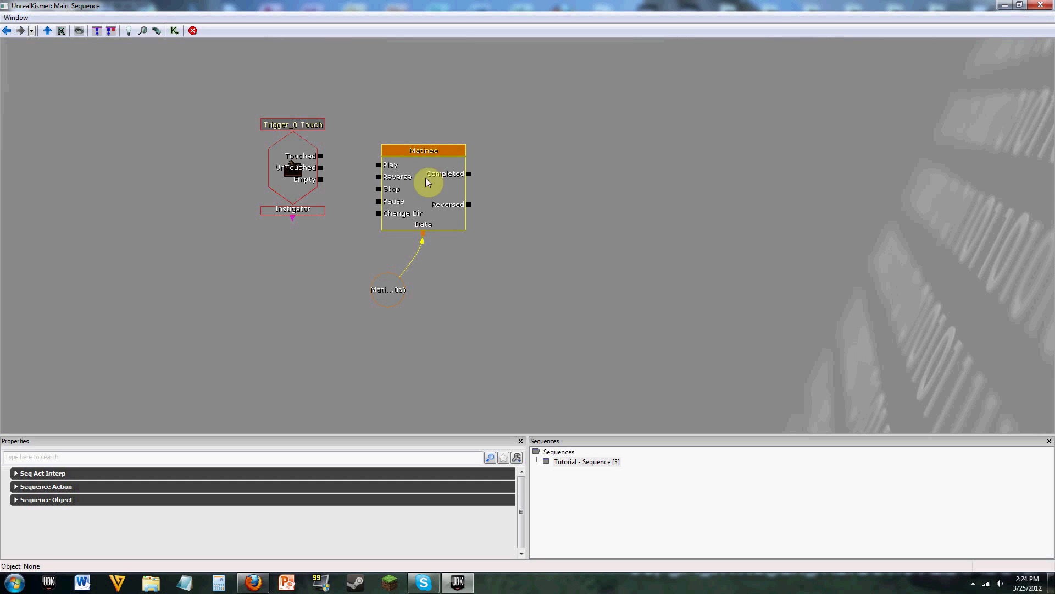
pyautogui.keyDown('ctrl'); pyautogui.moveTo(398, 286); pyautogui.dragTo(397, 275); pyautogui.keyUp('ctrl')
pyautogui.moveTo(398, 295); pyautogui.dragTo(429, 265)
pyautogui.click(434, 187)
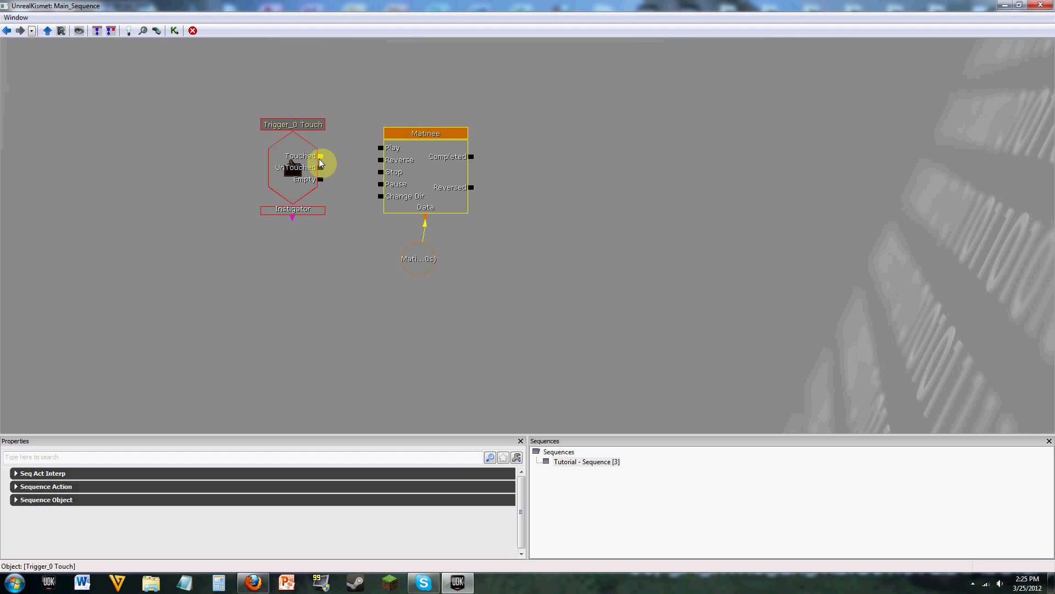
pyautogui.moveTo(793, 6); pyautogui.dragTo(773, 126)
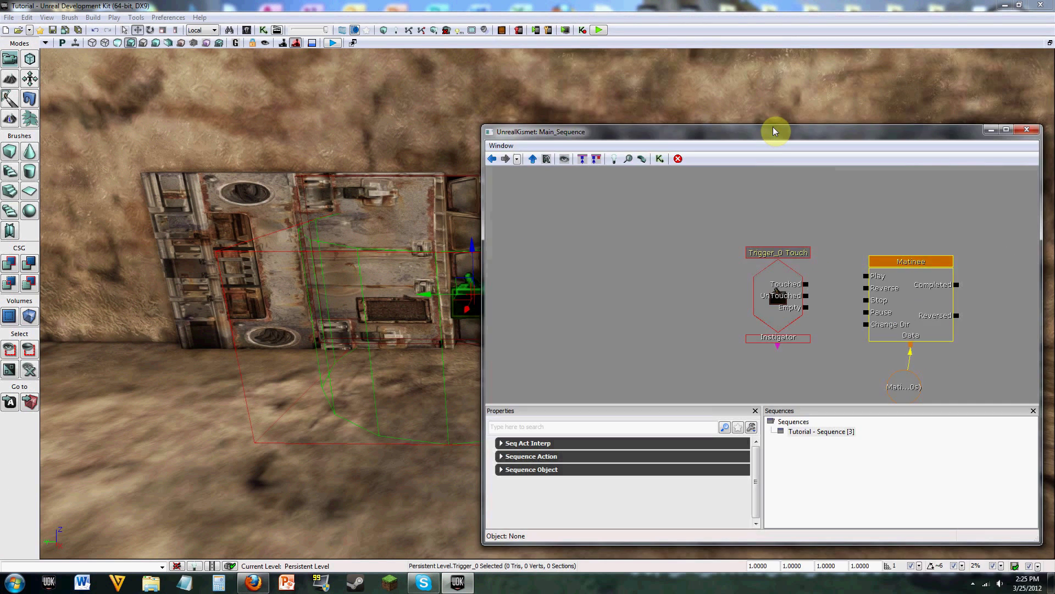
pyautogui.moveTo(637, 126); pyautogui.dragTo(691, 126)
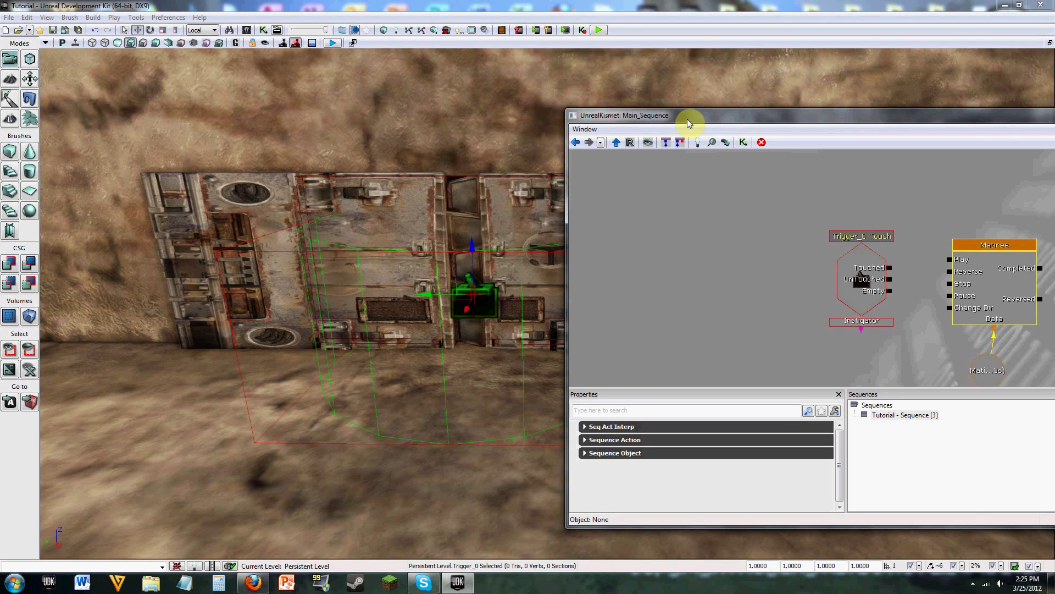
pyautogui.moveTo(689, 122); pyautogui.dragTo(687, 121)
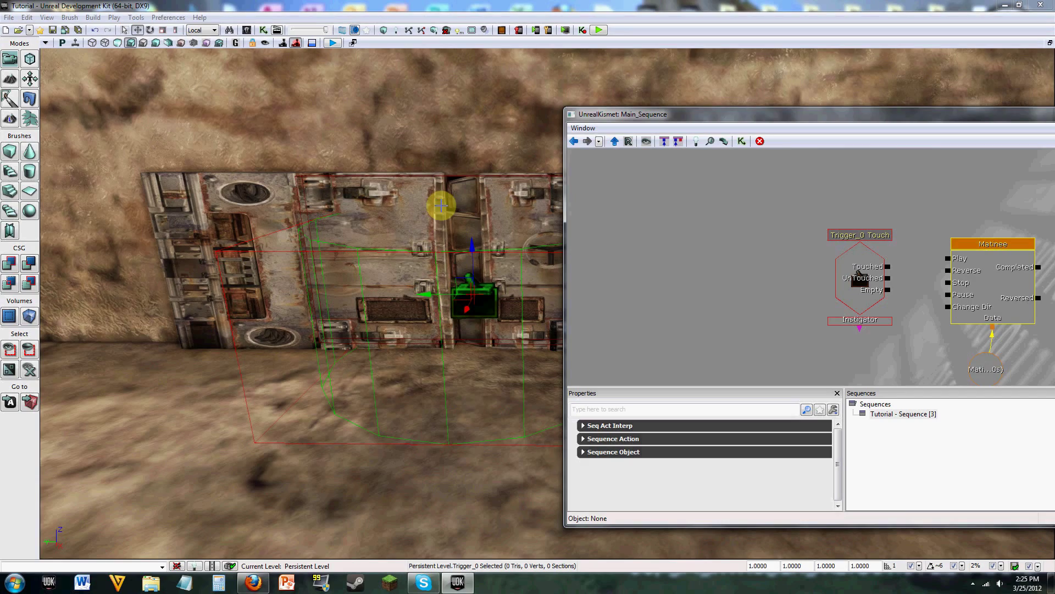
pyautogui.moveTo(447, 203); pyautogui.dragTo(418, 209, button='right')
pyautogui.moveTo(449, 202); pyautogui.dragTo(362, 240)
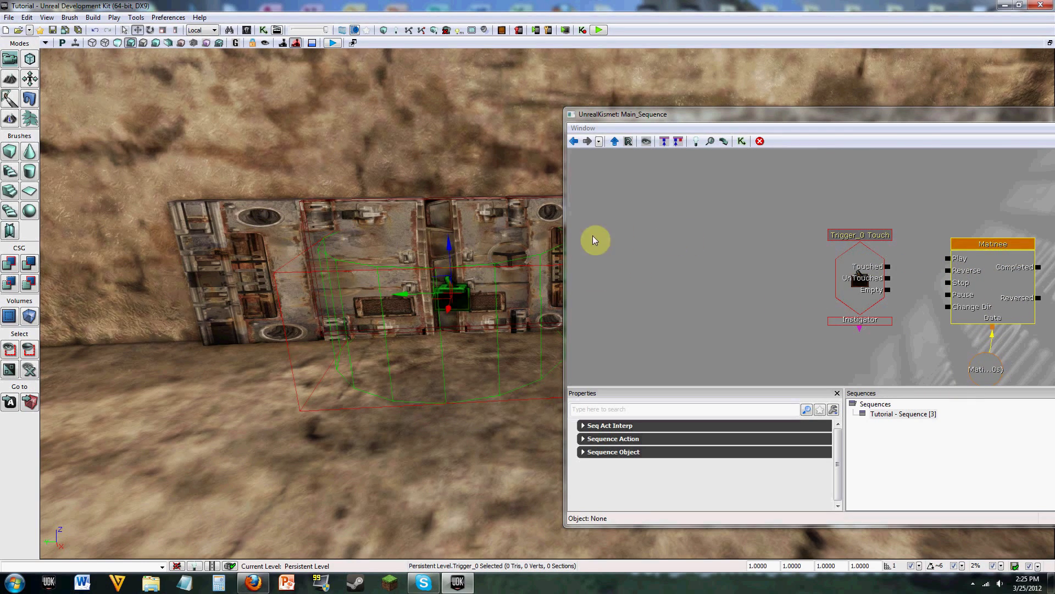
pyautogui.moveTo(836, 116); pyautogui.dragTo(890, 38)
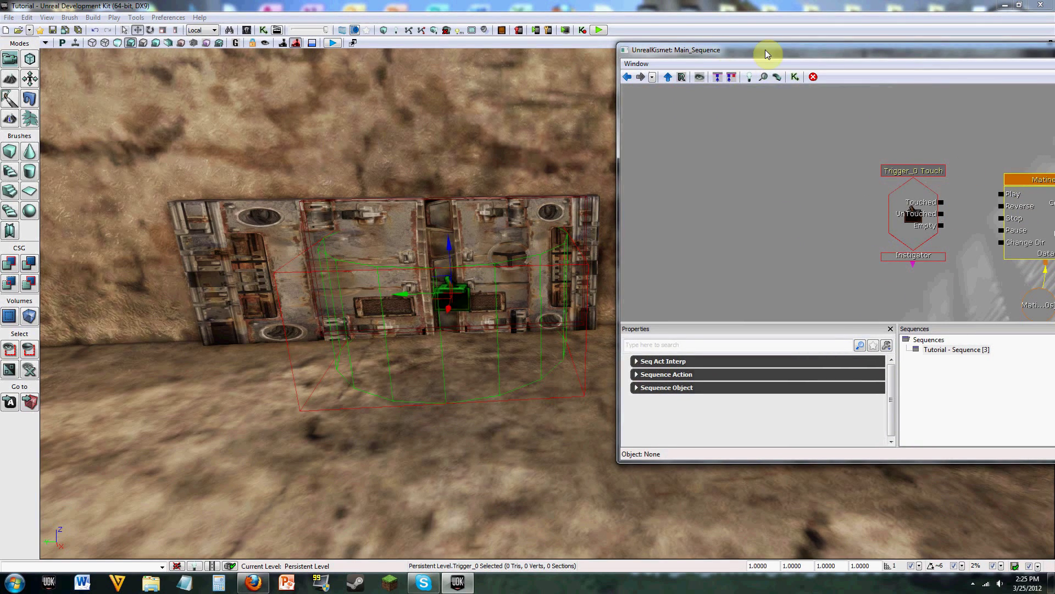
pyautogui.moveTo(768, 50); pyautogui.dragTo(746, 59)
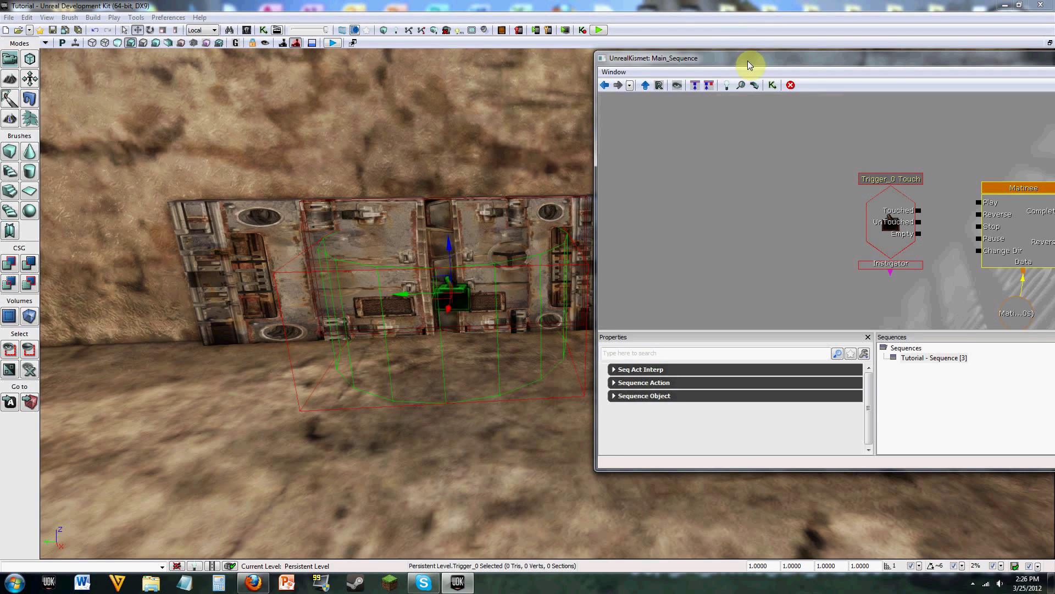
# - Maximize Kismet and link the Touched output to the Matinee Play input
pyautogui.moveTo(749, 58); pyautogui.dragTo(471, 110)
pyautogui.click(837, 102)
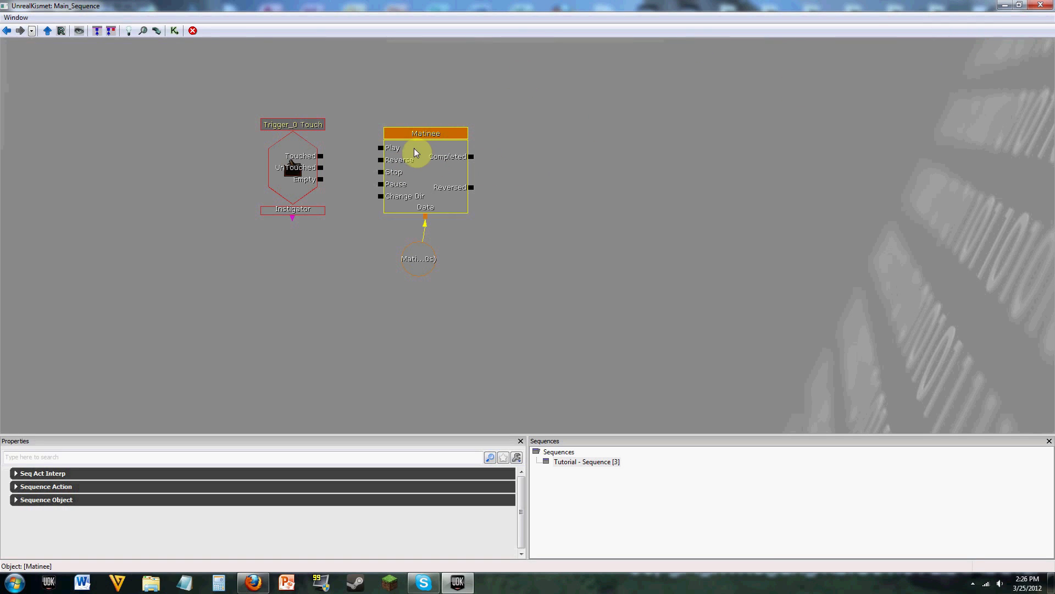
pyautogui.click(321, 156)
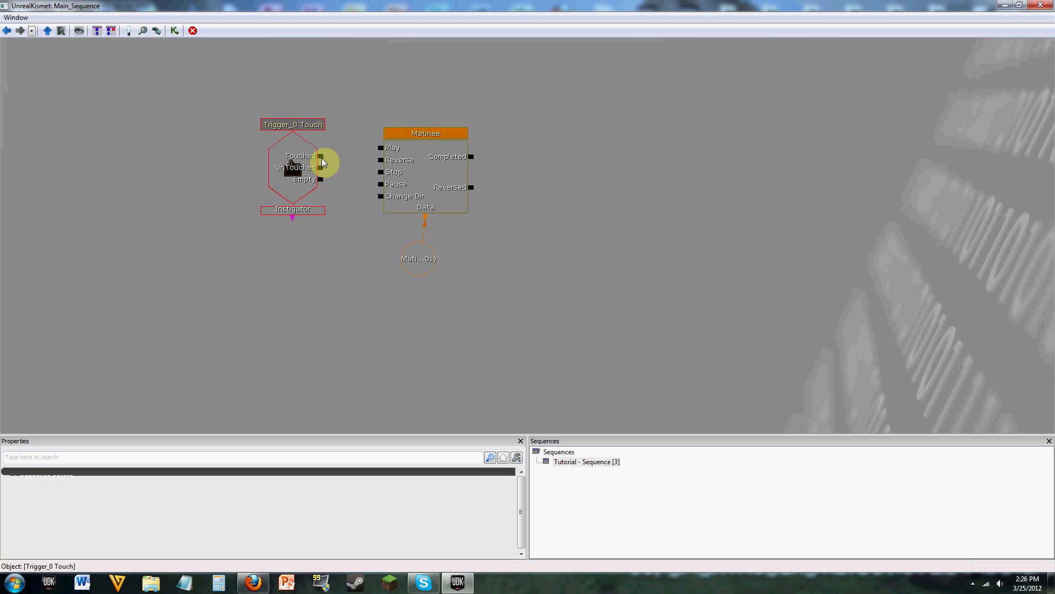
pyautogui.moveTo(330, 158); pyautogui.dragTo(379, 149)
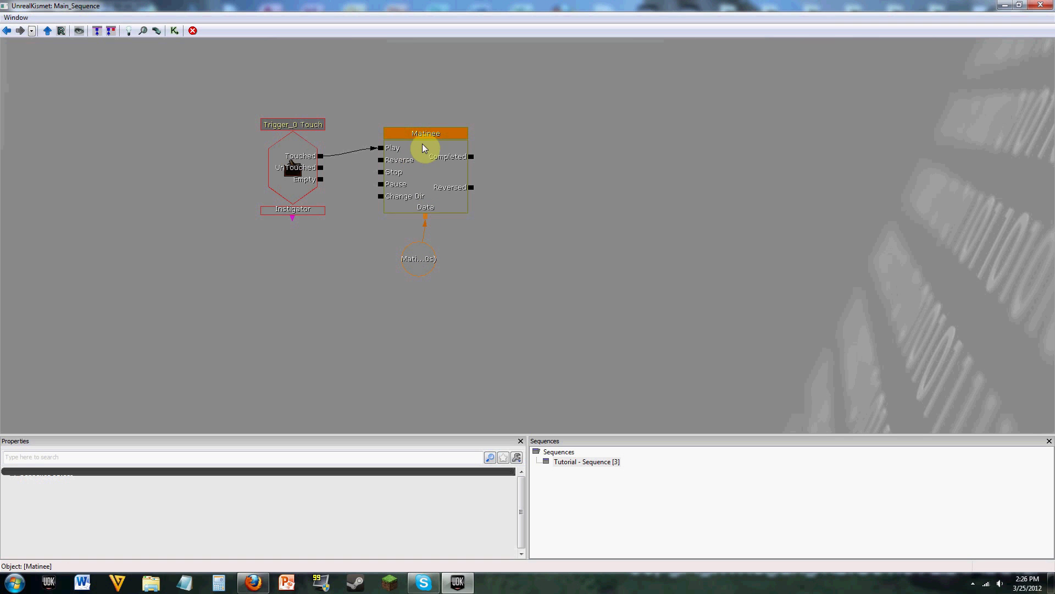
# - Re-maximize the Kismet window and select the Matinee node
pyautogui.doubleClick(618, 7)
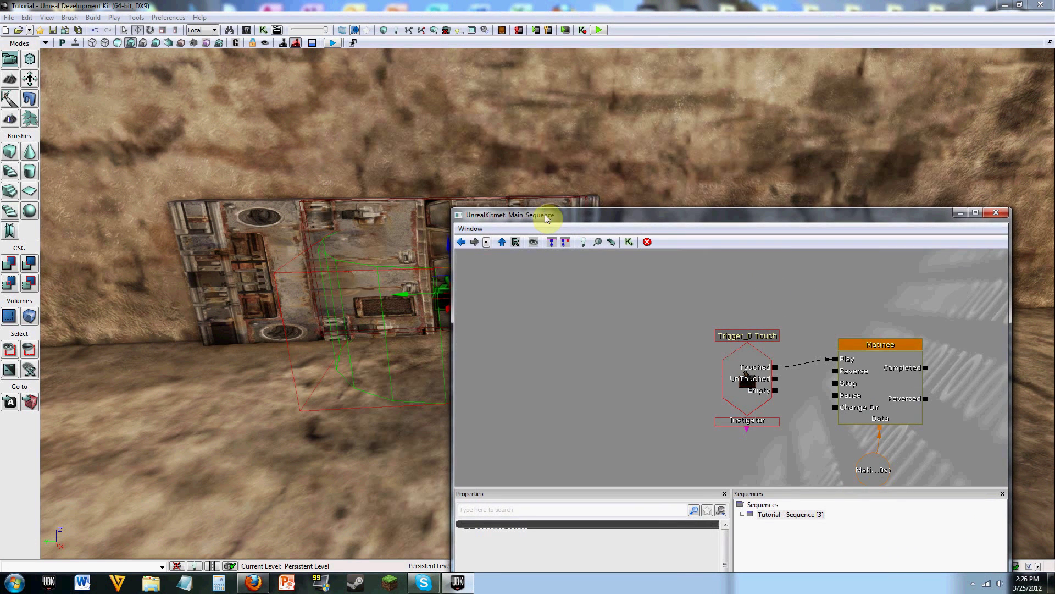
pyautogui.moveTo(598, 67); pyautogui.dragTo(445, 44)
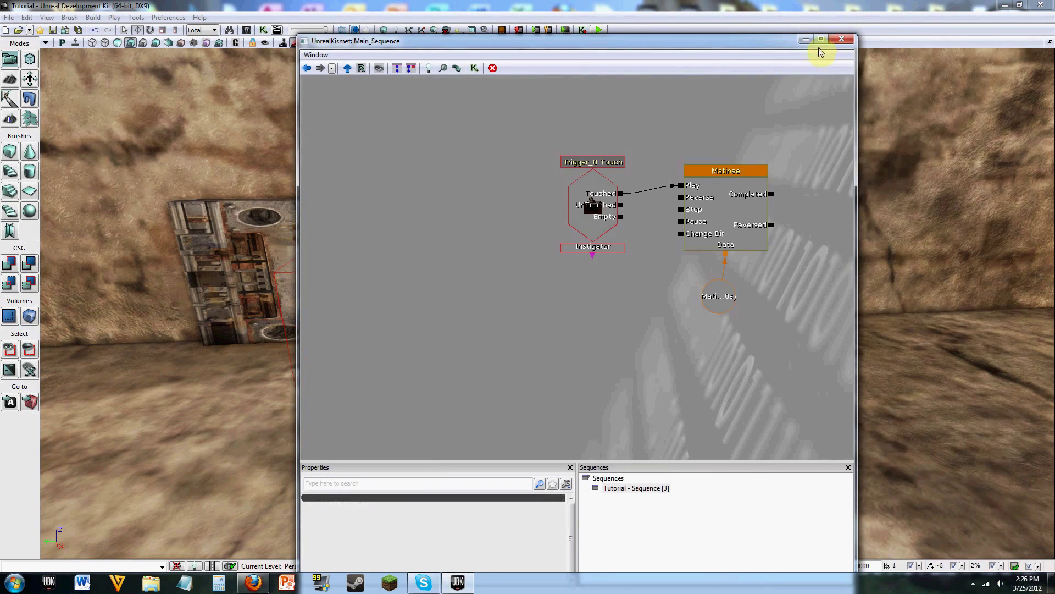
pyautogui.click(821, 47)
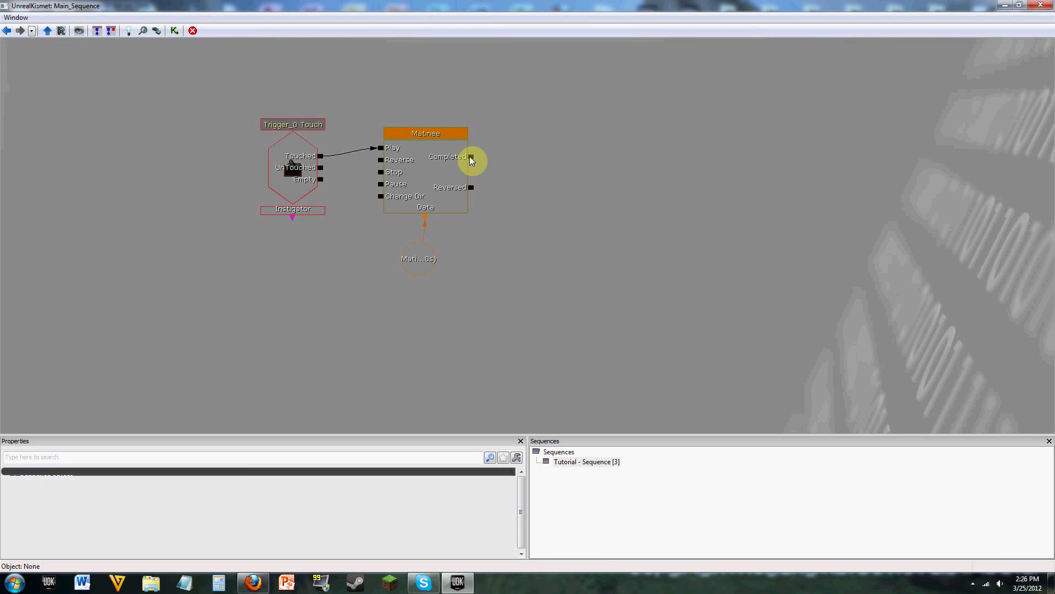
pyautogui.click(433, 258)
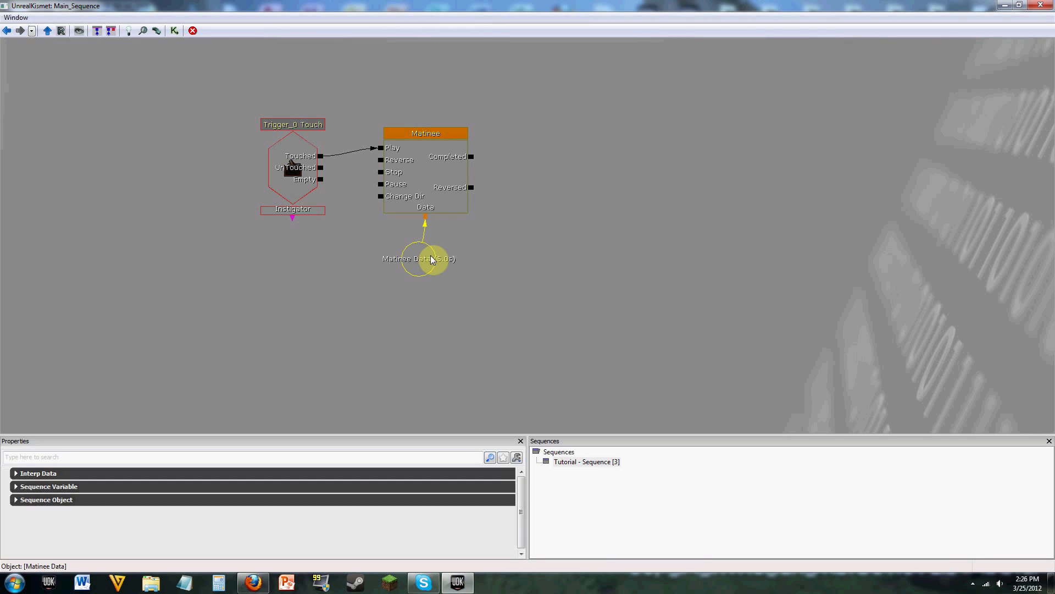
pyautogui.click(428, 181)
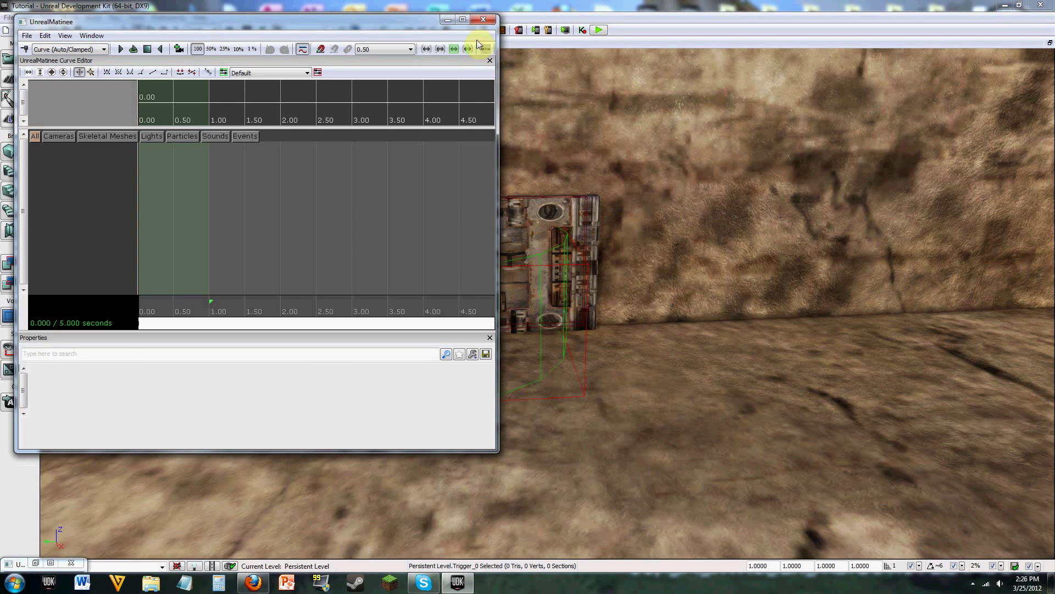
# - Maximize UnrealMatinee, turn on 0.50 time snapping, and enlarge the curve and track areas
pyautogui.click(463, 19)
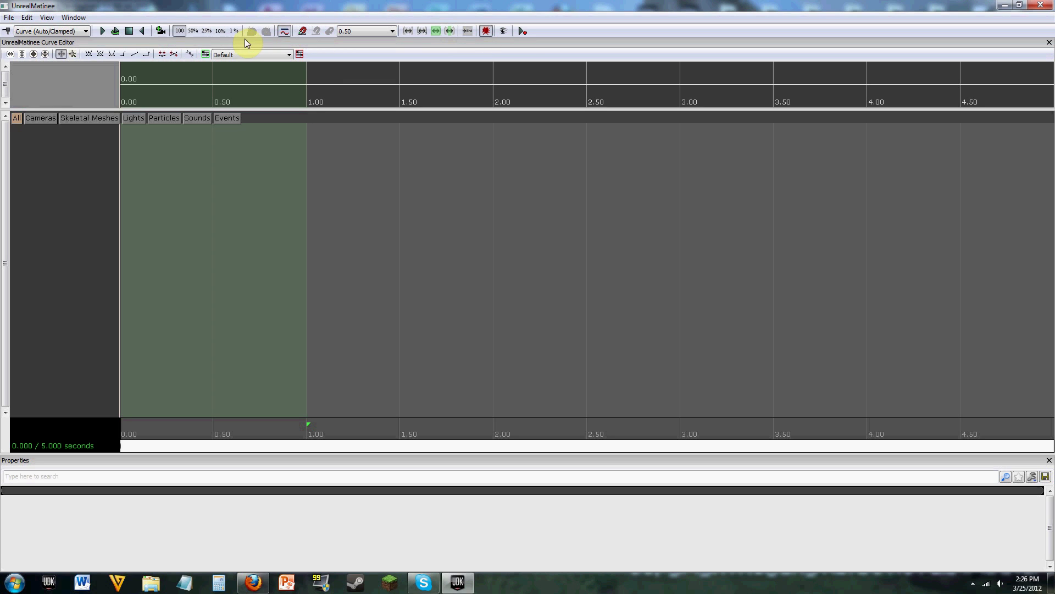
pyautogui.click(284, 31)
pyautogui.moveTo(332, 109); pyautogui.dragTo(328, 203)
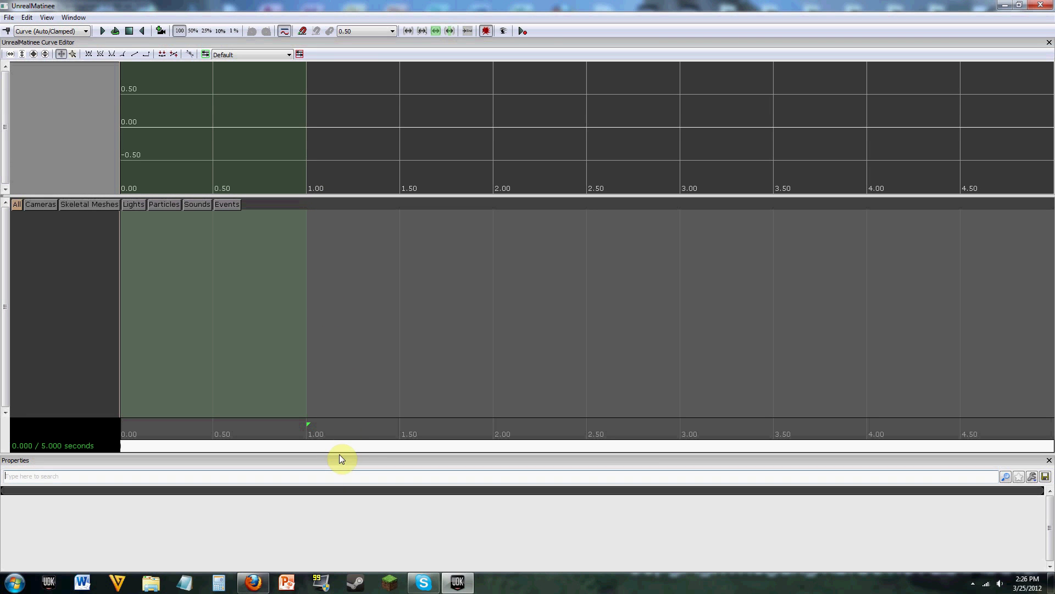
pyautogui.moveTo(339, 453); pyautogui.dragTo(350, 508)
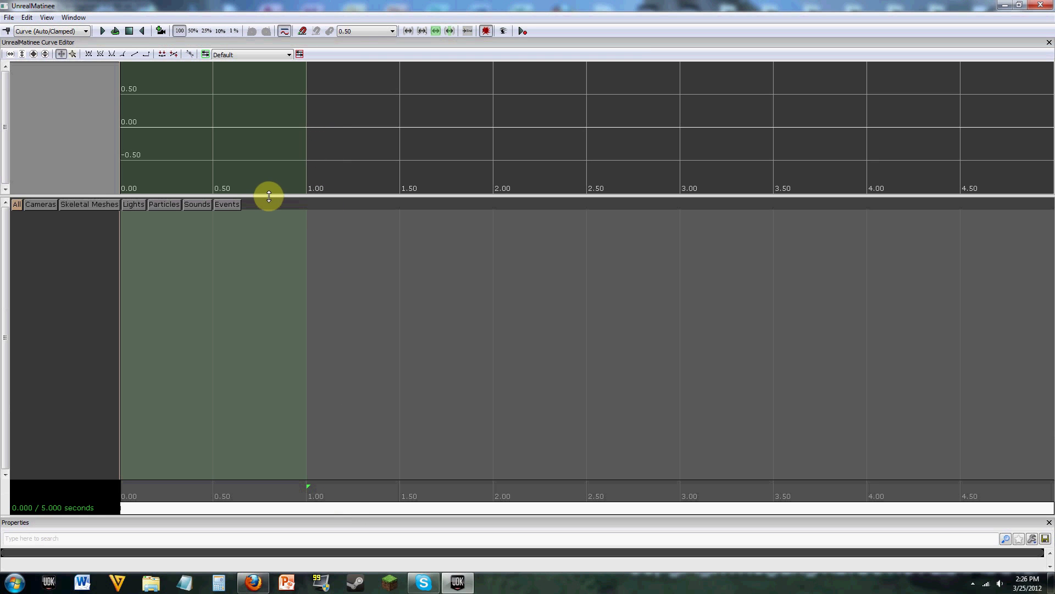
pyautogui.moveTo(270, 197)
pyautogui.mouseDown()
pyautogui.moveTo(270, 243)
pyautogui.moveTo(281, 241)
pyautogui.mouseUp()
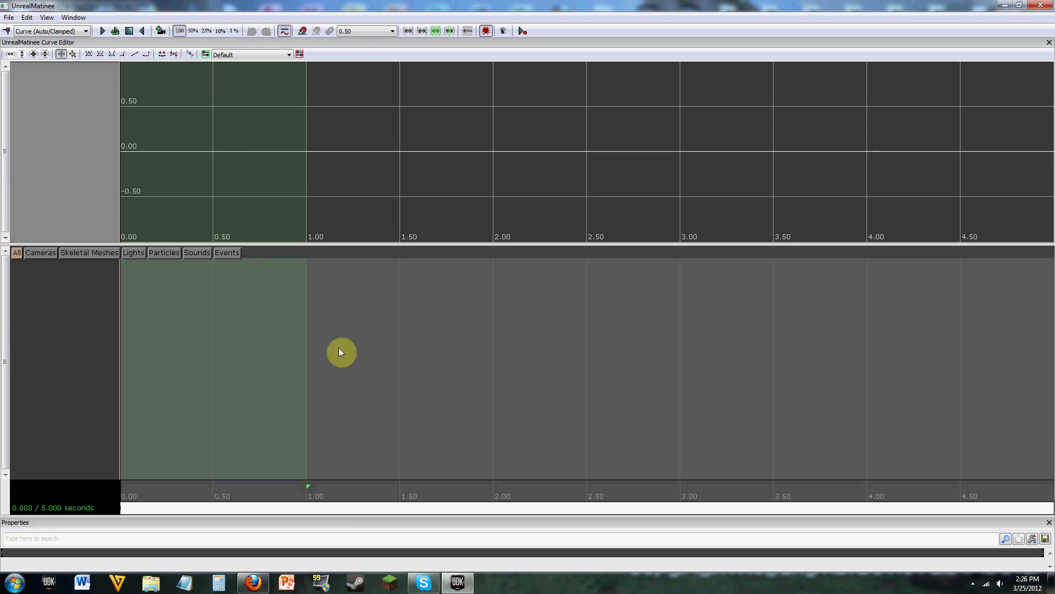
pyautogui.click(303, 32)
pyautogui.click(362, 33)
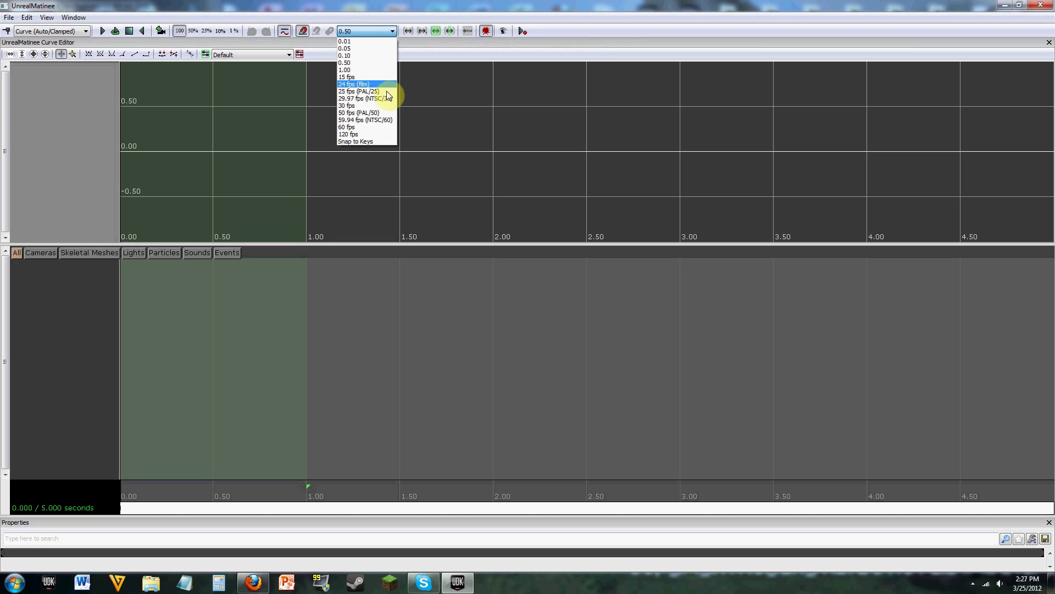
pyautogui.click(374, 31)
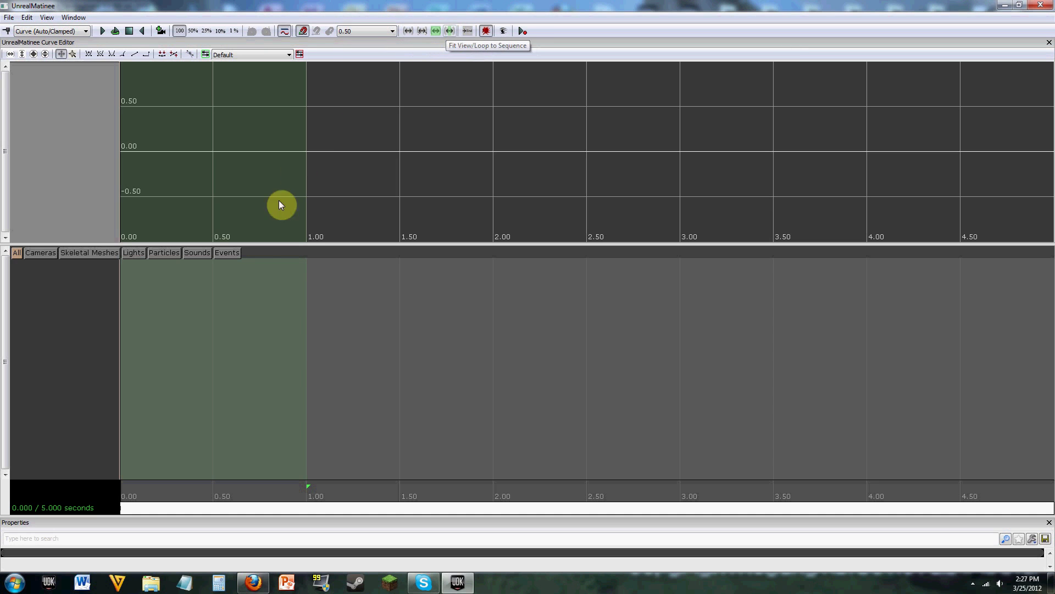
pyautogui.moveTo(243, 302); pyautogui.dragTo(144, 319)
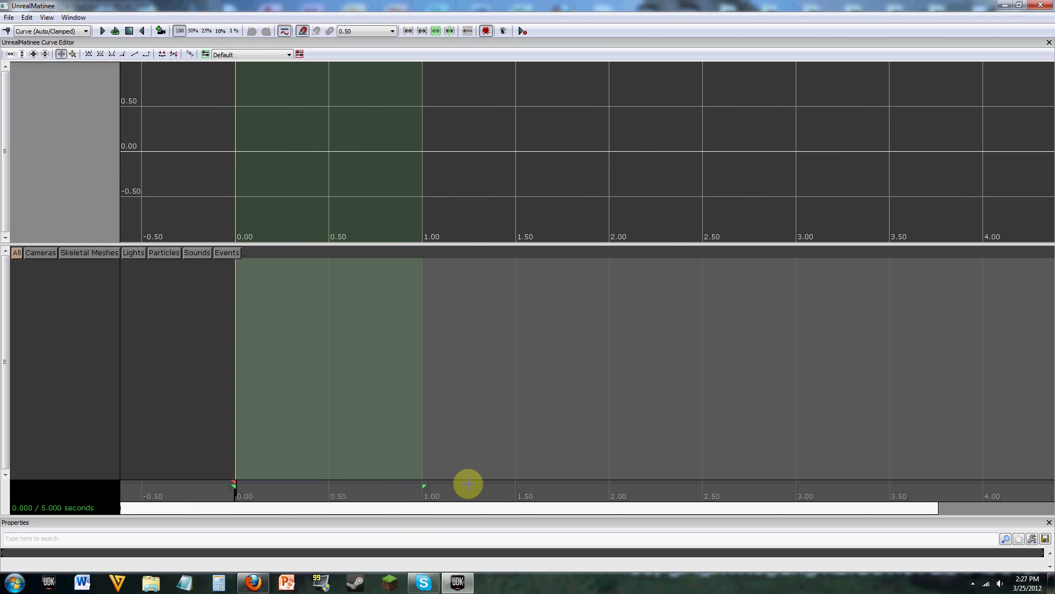
# - Drag the sequence end marker to about 2.8 seconds using 0.01 snap, then restore 0.50 snap
pyautogui.click(426, 488)
pyautogui.moveTo(423, 485)
pyautogui.mouseDown()
pyautogui.moveTo(484, 496)
pyautogui.moveTo(798, 478)
pyautogui.moveTo(713, 485)
pyautogui.moveTo(709, 504)
pyautogui.mouseUp()
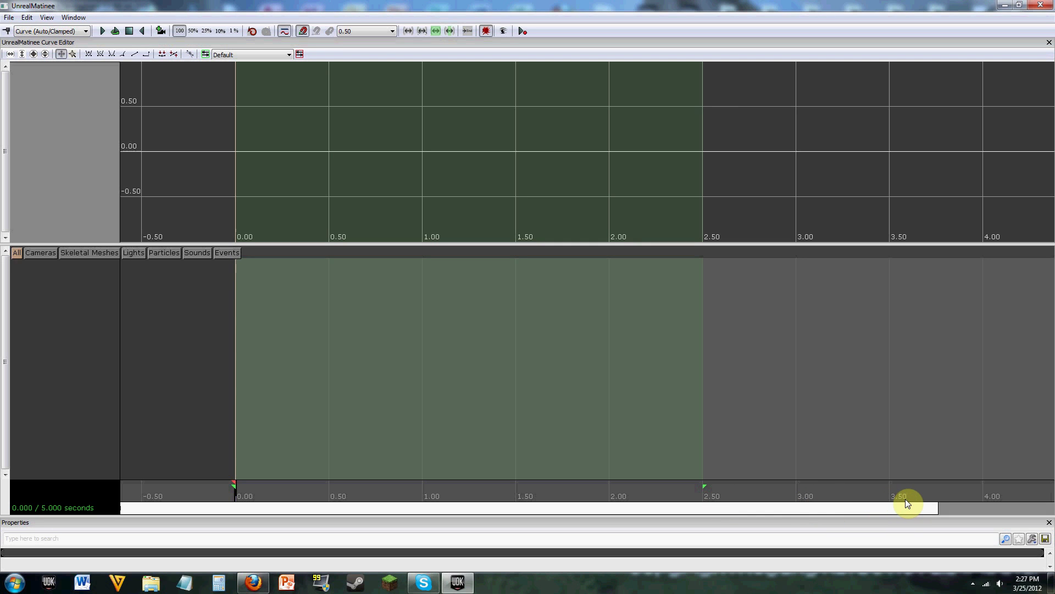
pyautogui.click(374, 33)
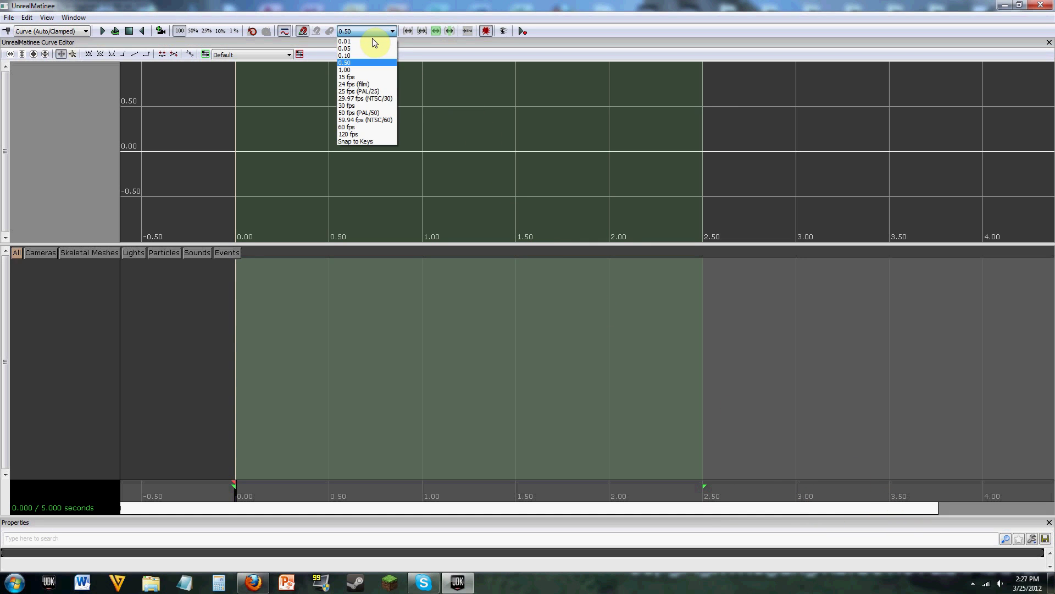
pyautogui.click(371, 41)
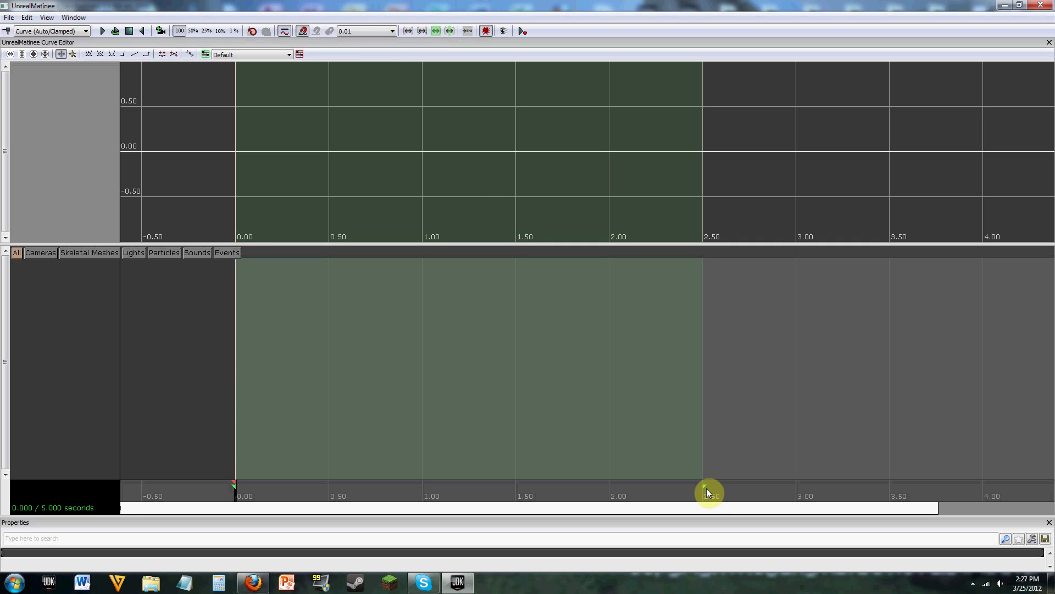
pyautogui.moveTo(706, 487)
pyautogui.mouseDown()
pyautogui.moveTo(812, 480)
pyautogui.moveTo(725, 478)
pyautogui.moveTo(762, 477)
pyautogui.mouseUp()
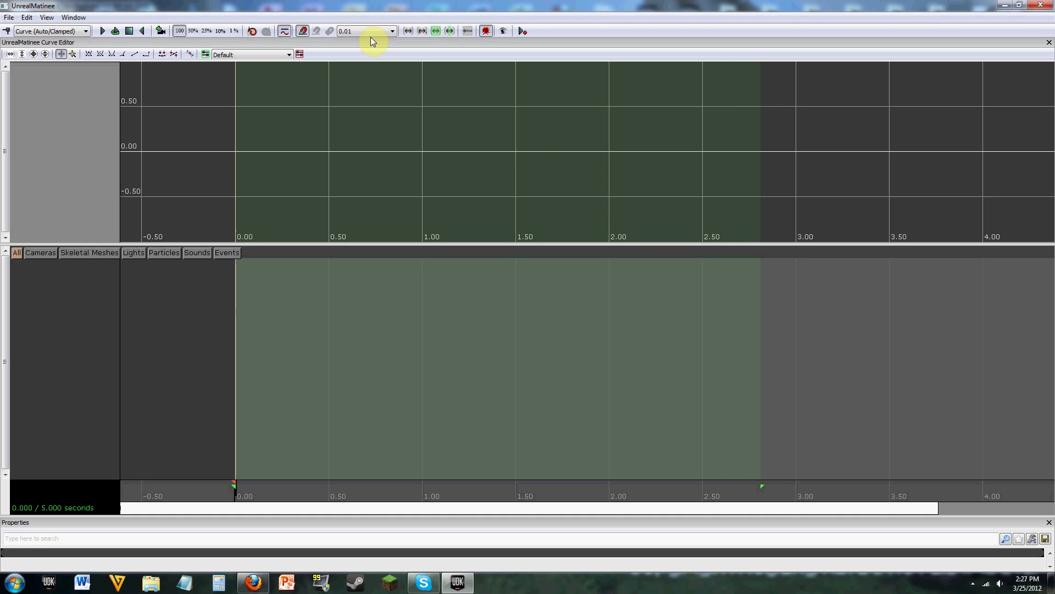
pyautogui.click(349, 30)
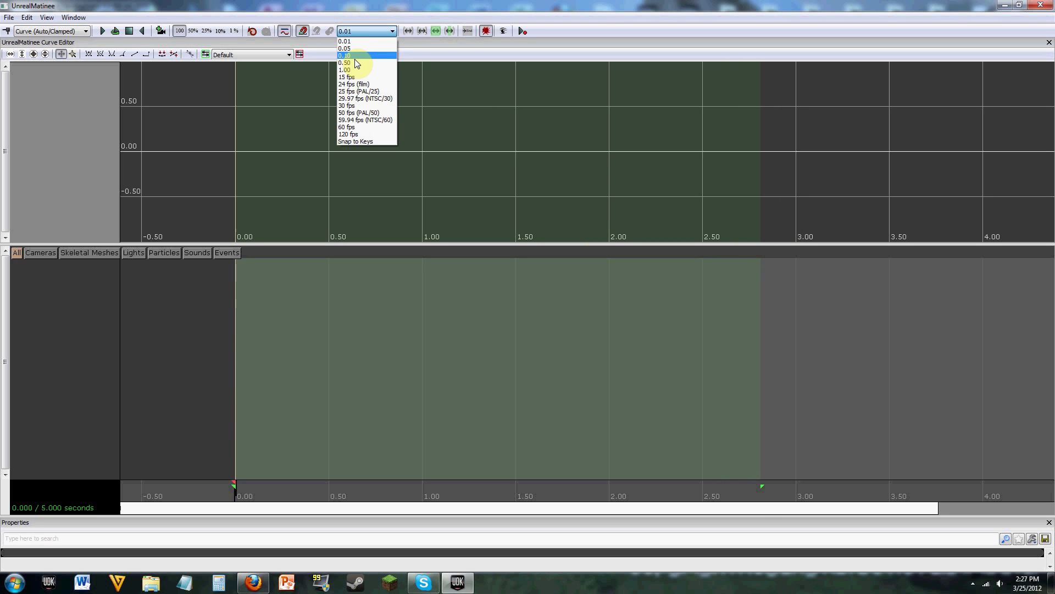
pyautogui.click(355, 63)
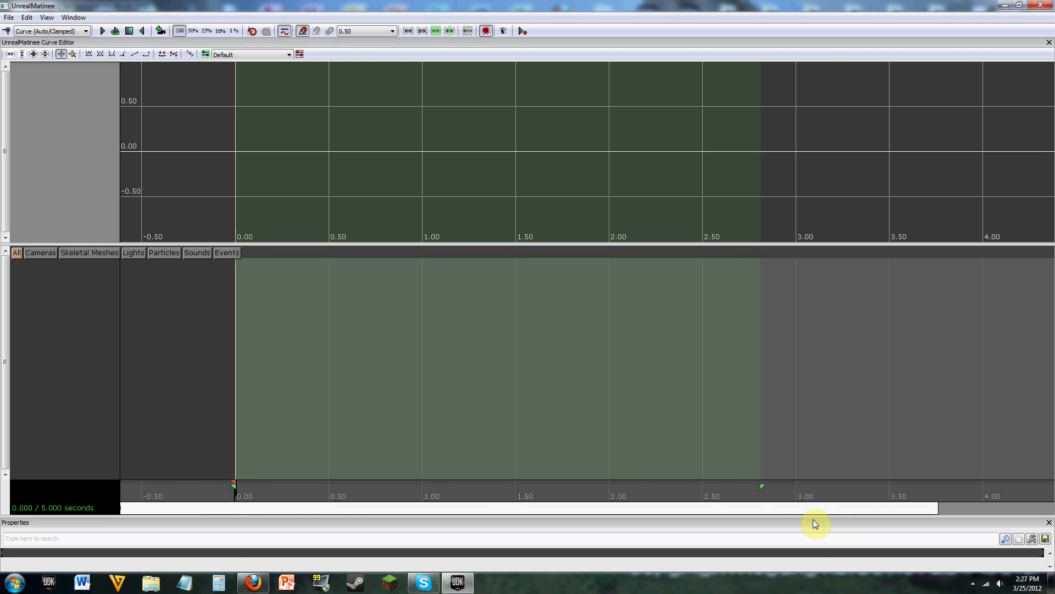
# - Drag within the Matinee timeline, then minimize Matinee to show the level viewport
pyautogui.moveTo(827, 511); pyautogui.dragTo(861, 472)
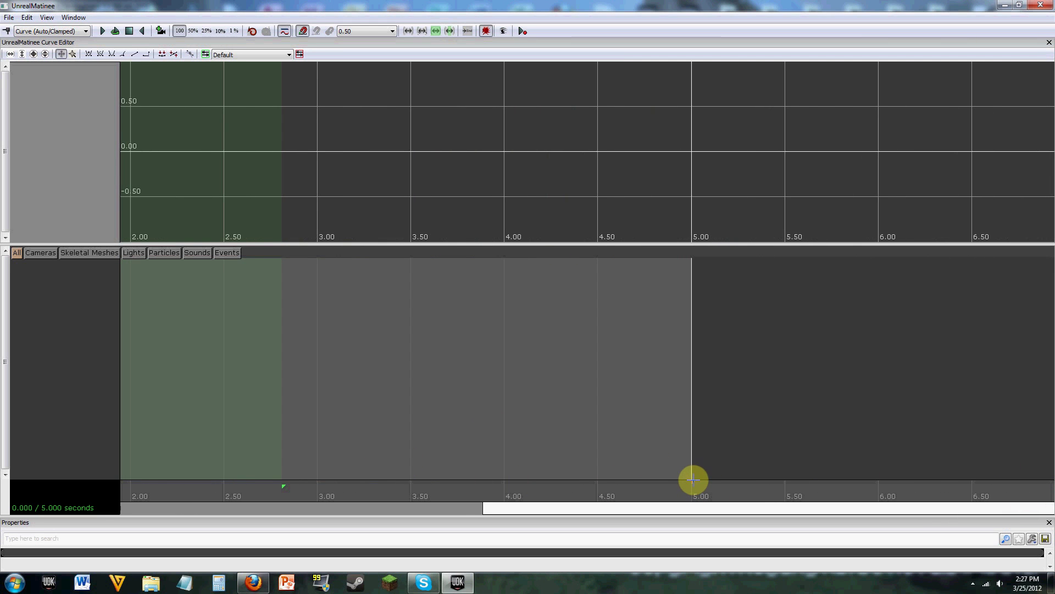
pyautogui.moveTo(777, 504); pyautogui.dragTo(890, 464)
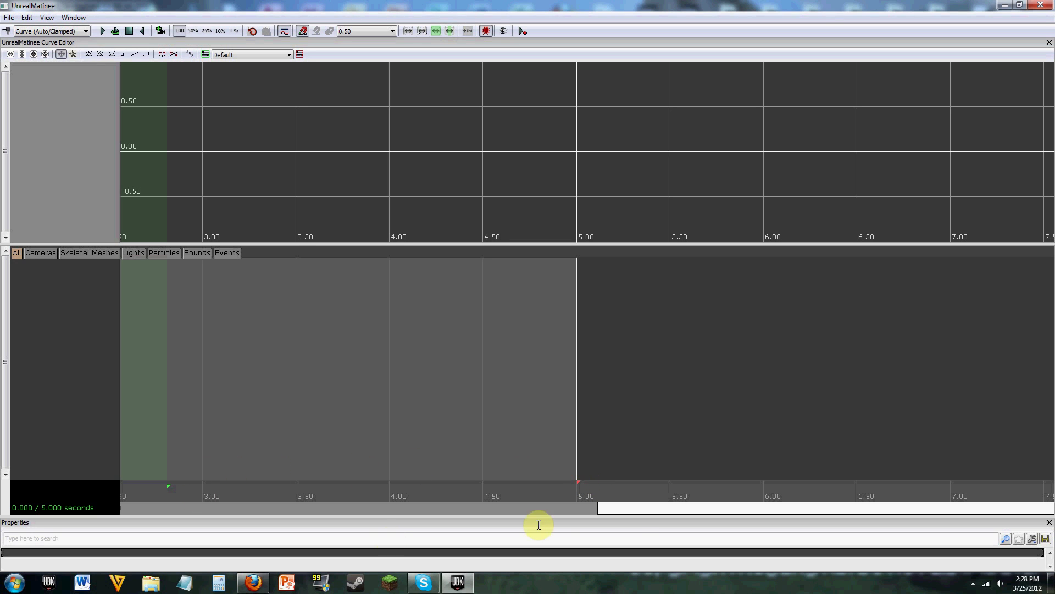
pyautogui.moveTo(638, 512); pyautogui.dragTo(205, 472)
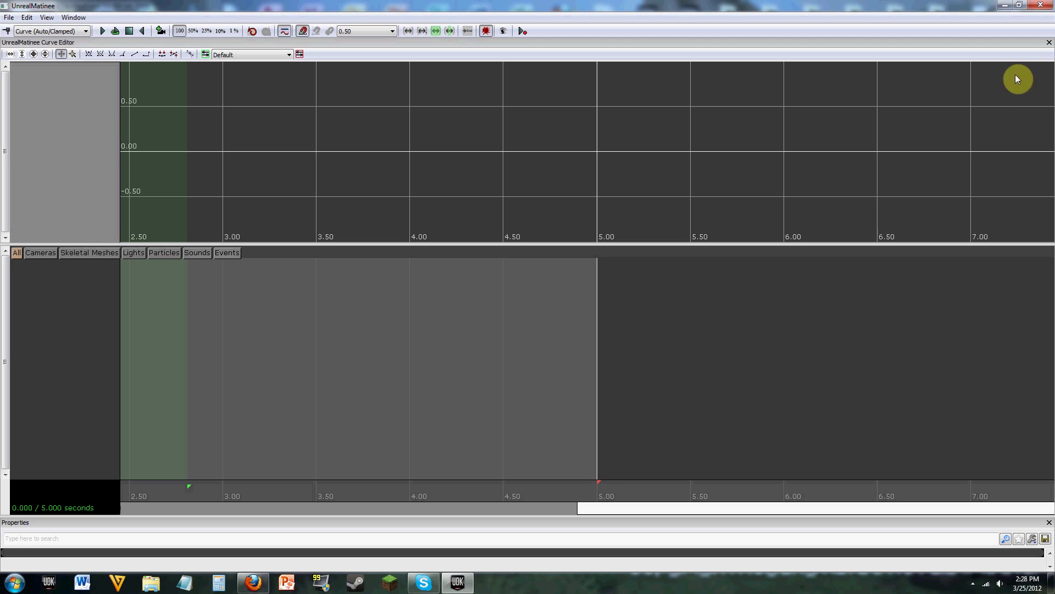
pyautogui.click(1004, 5)
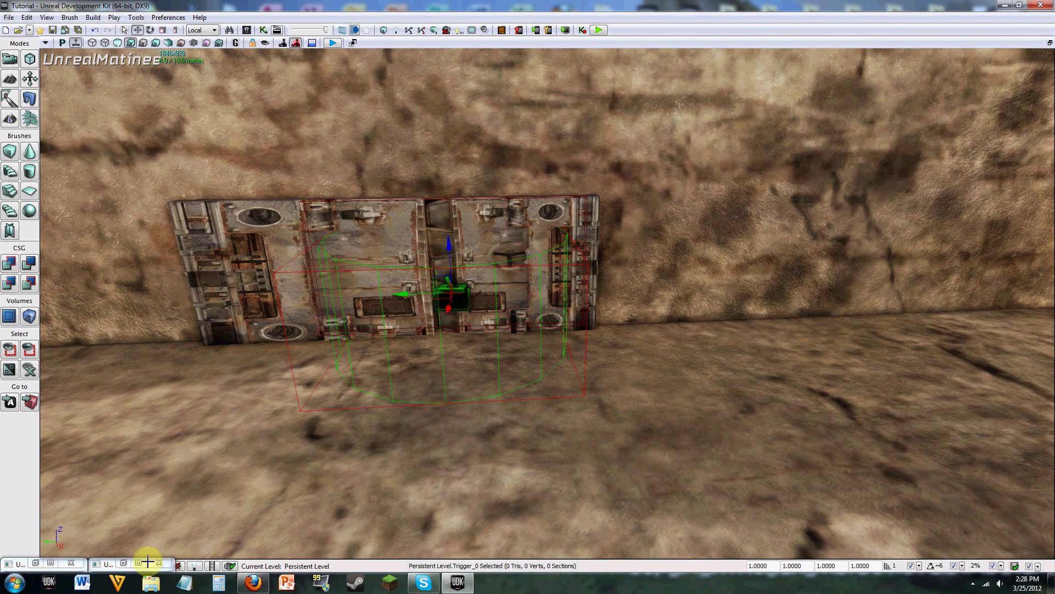
# - Bring Kismet back, select the Trigger_0 Touch event and expand its Sequence Event properties
pyautogui.click(55, 563)
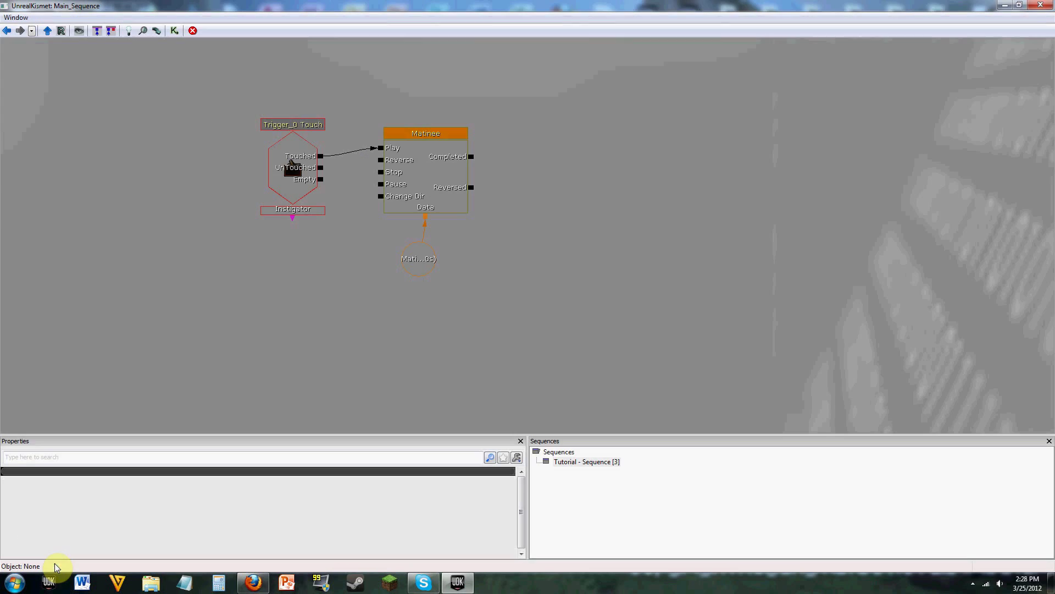
pyautogui.click(306, 181)
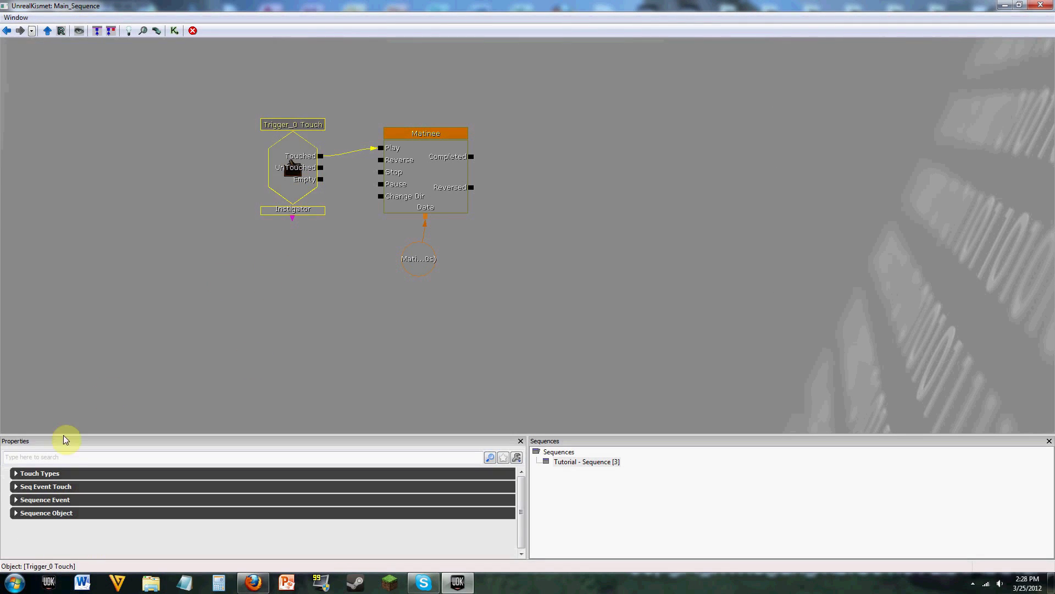
pyautogui.click(61, 472)
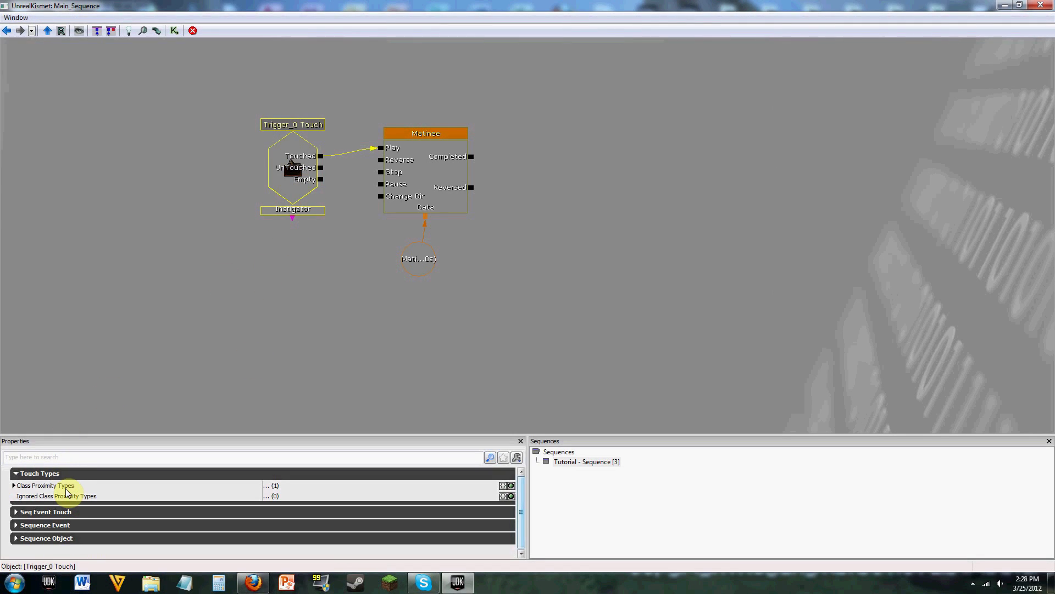
pyautogui.doubleClick(61, 486)
pyautogui.doubleClick(59, 487)
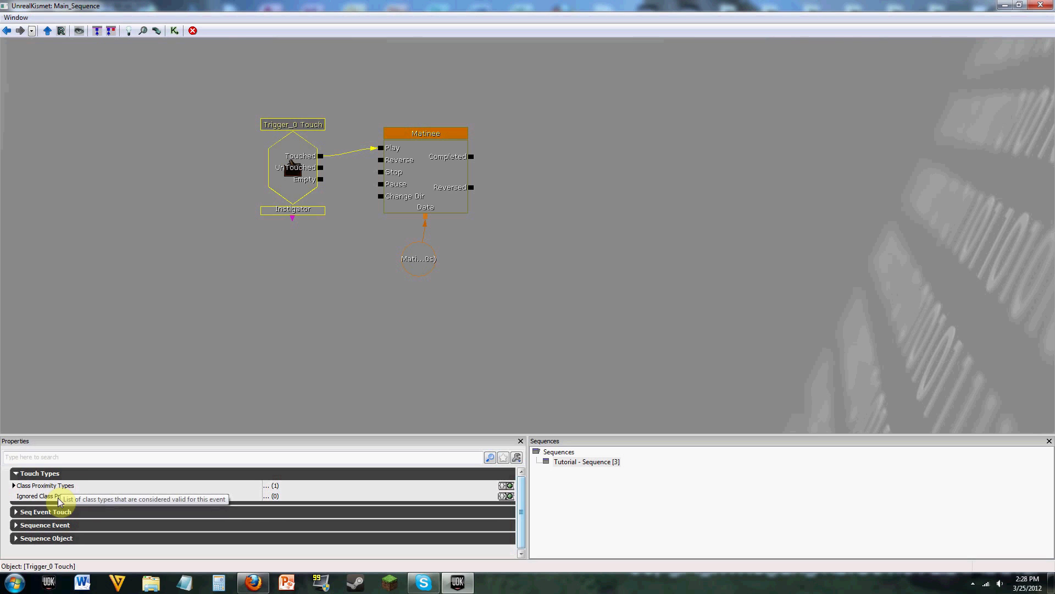
pyautogui.click(58, 513)
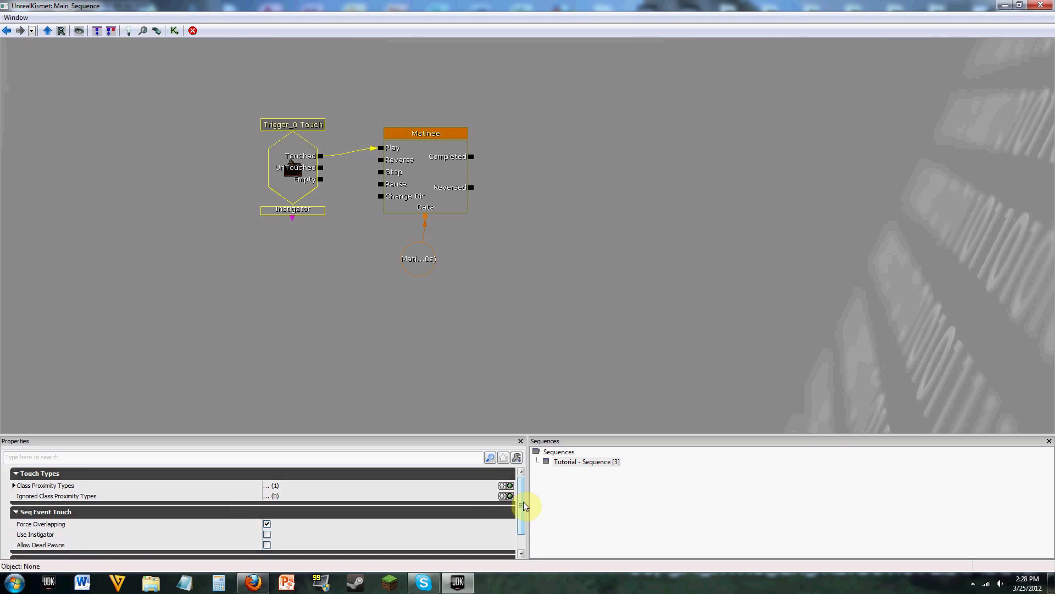
pyautogui.moveTo(525, 505); pyautogui.dragTo(518, 530)
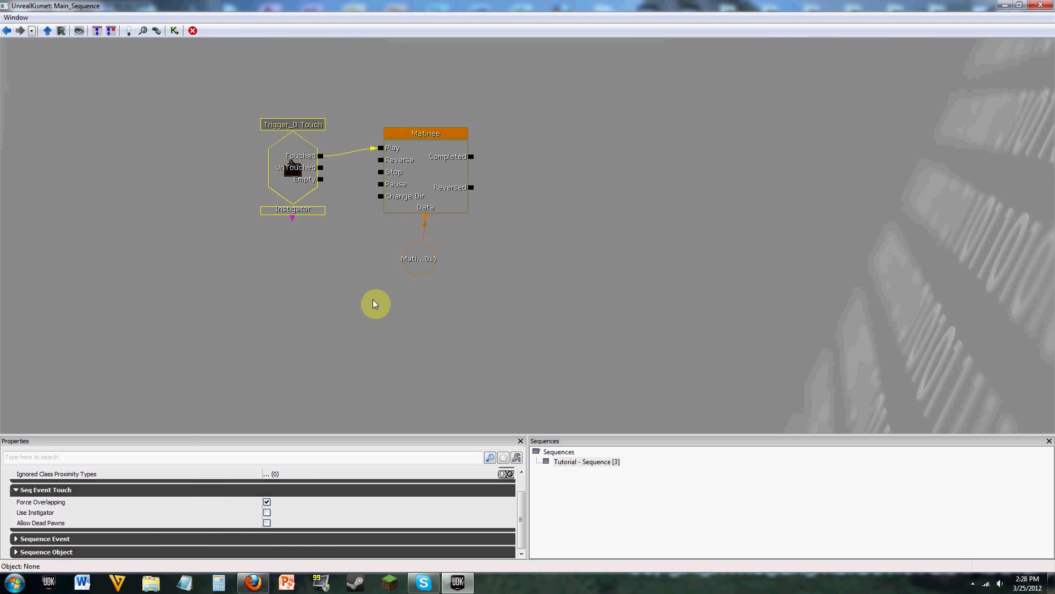
pyautogui.click(47, 490)
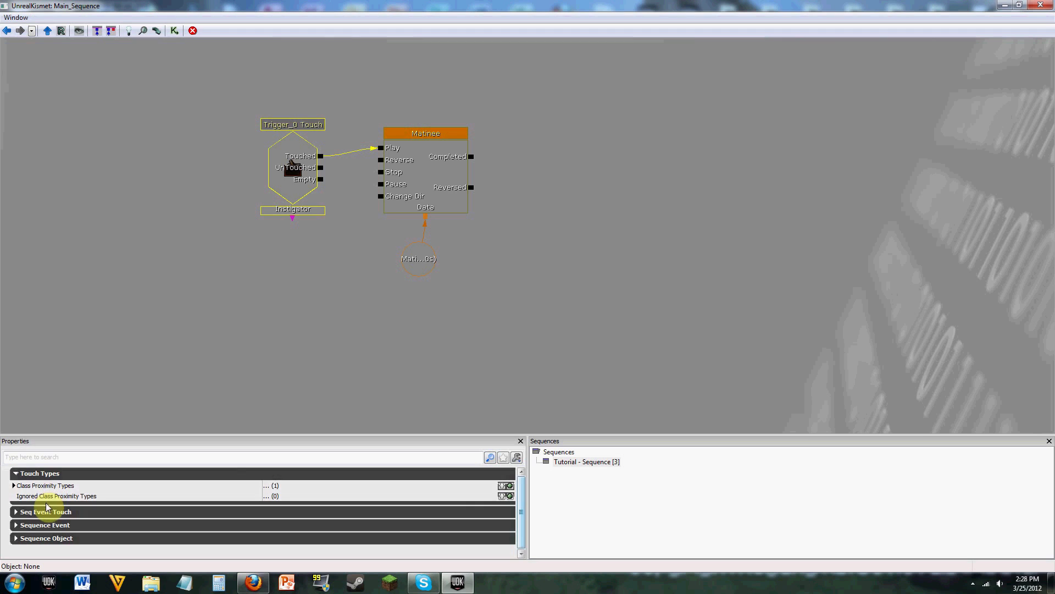
pyautogui.click(40, 474)
pyautogui.click(44, 487)
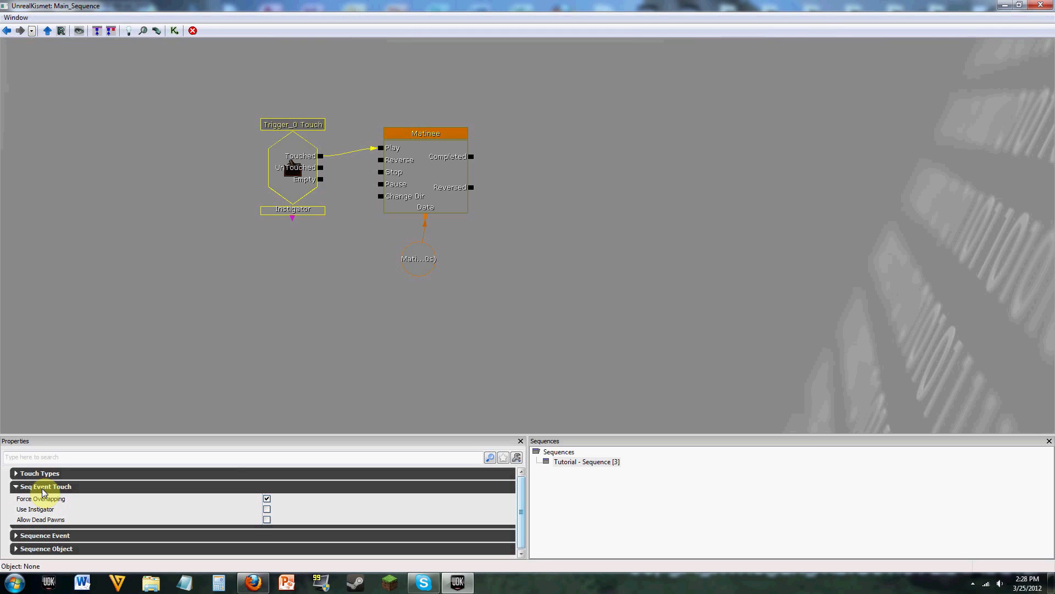
pyautogui.click(44, 487)
pyautogui.click(42, 499)
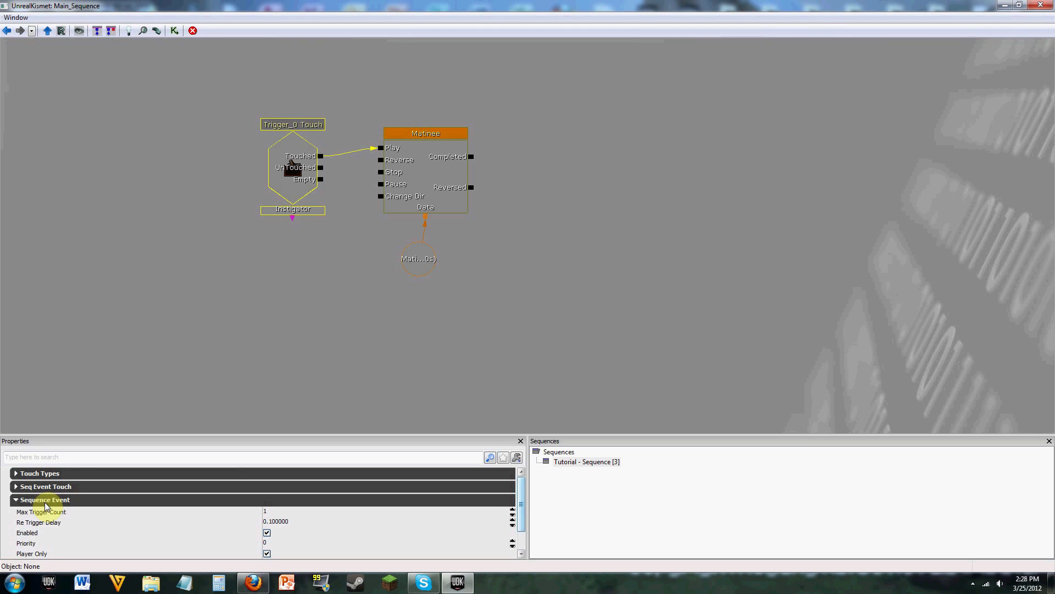
pyautogui.scroll(-2, 522, 500)
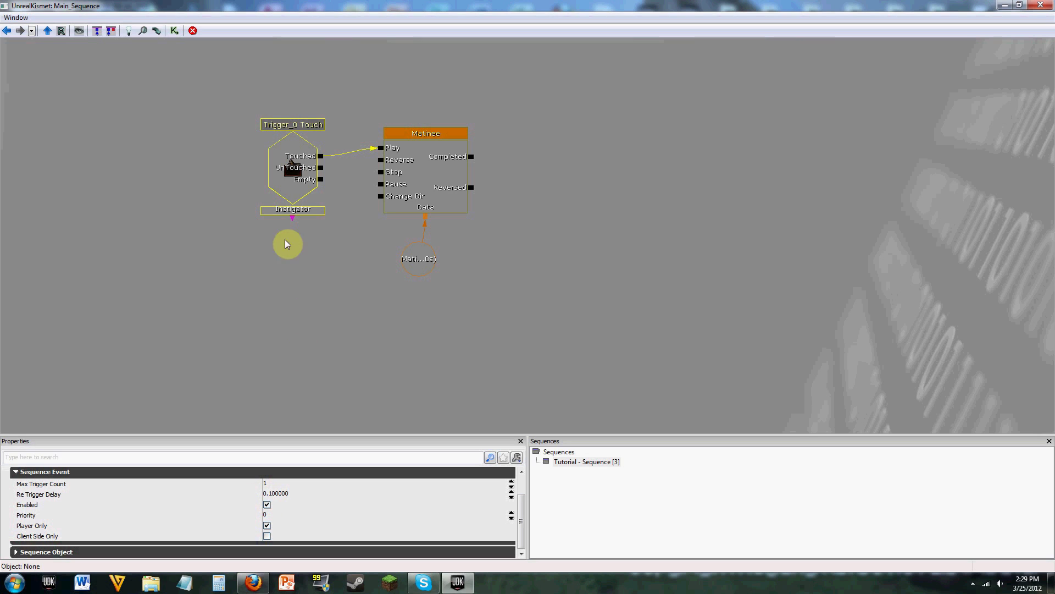
# - Set the Trigger_0 Touch event's Re Trigger Delay to 1
pyautogui.click(285, 176)
pyautogui.click(273, 498)
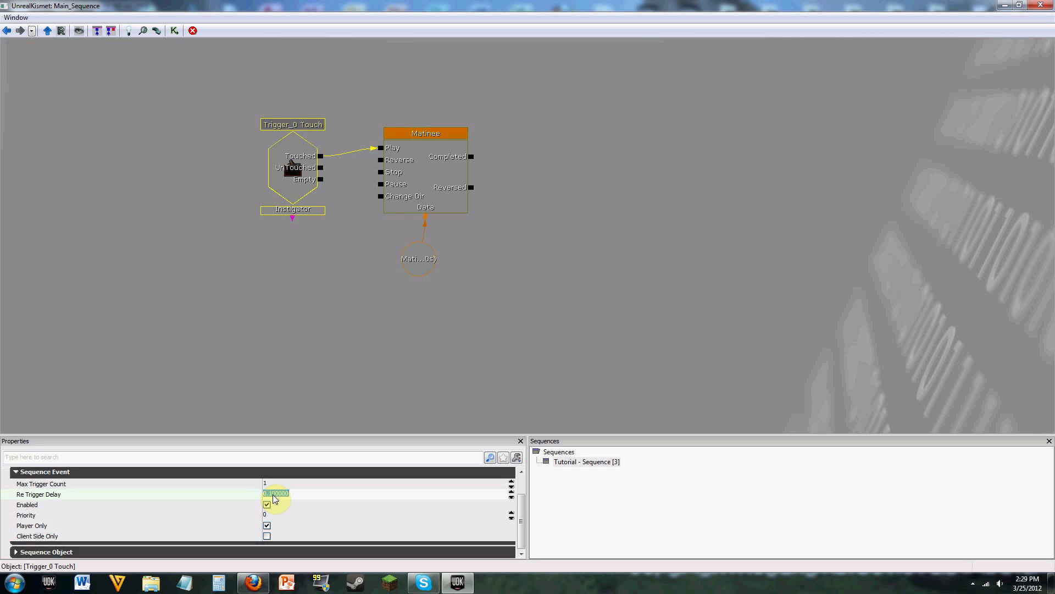
pyautogui.write('1')
pyautogui.click(266, 482)
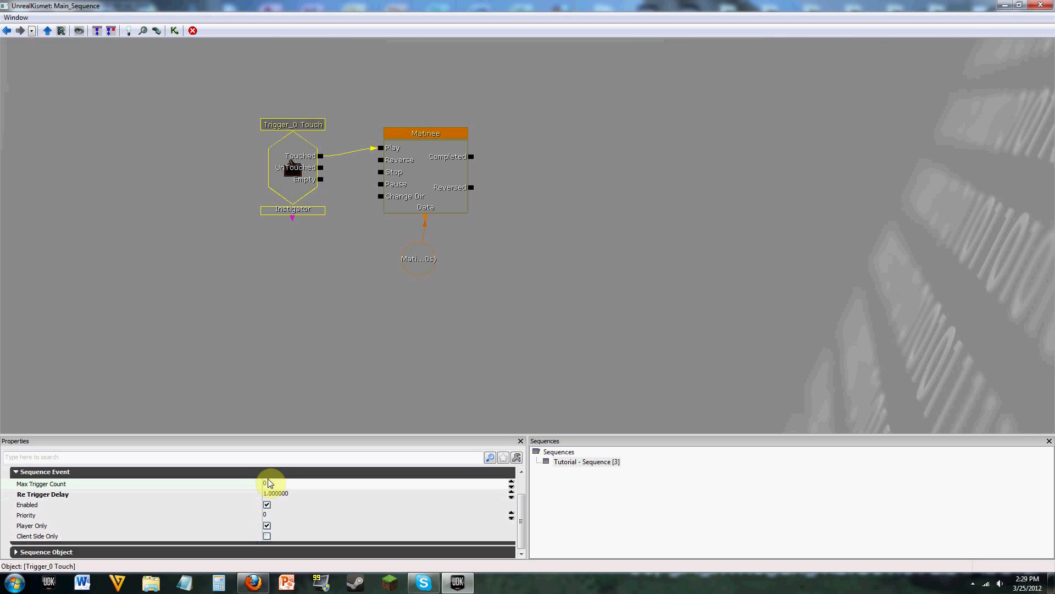
# - Enter 0 as the Touch event's Max Trigger Count and commit it
pyautogui.write('0')
pyautogui.click(346, 505)
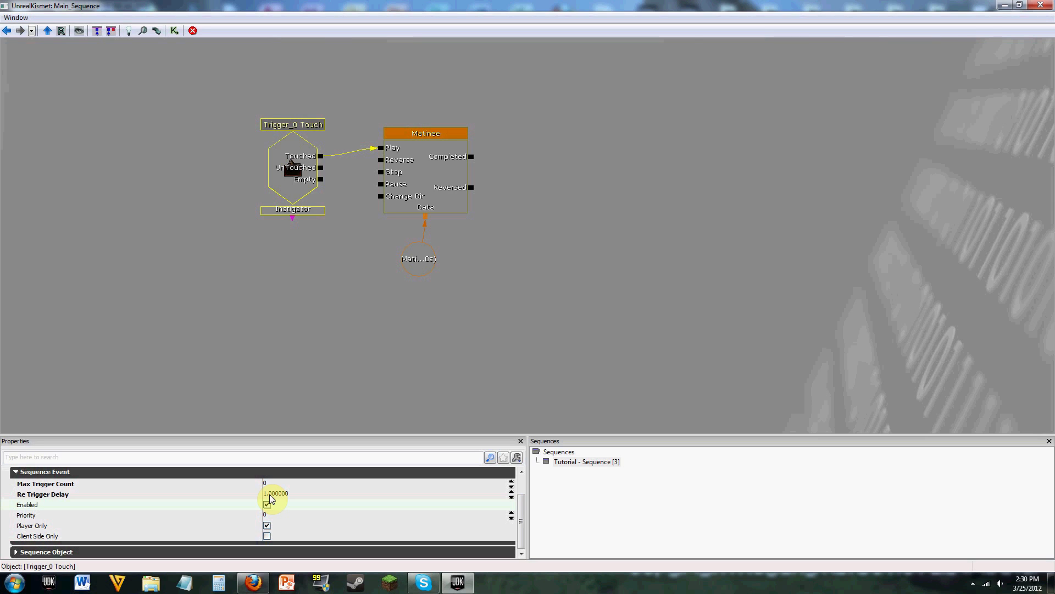
# - Briefly set Kismet aside, restore it and inspect the Touched output's link options
pyautogui.click(1004, 5)
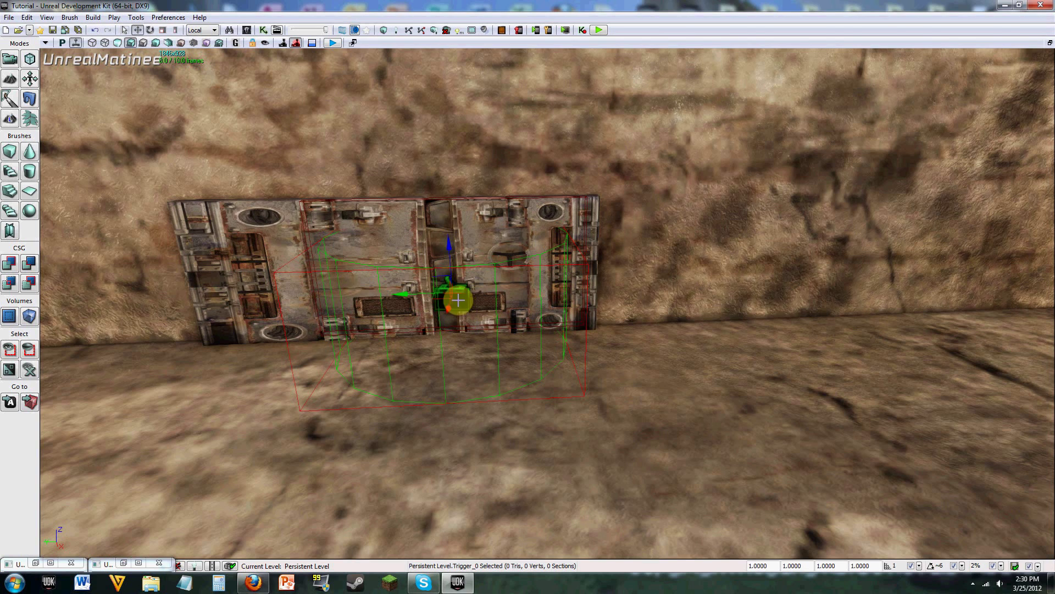
pyautogui.click(48, 562)
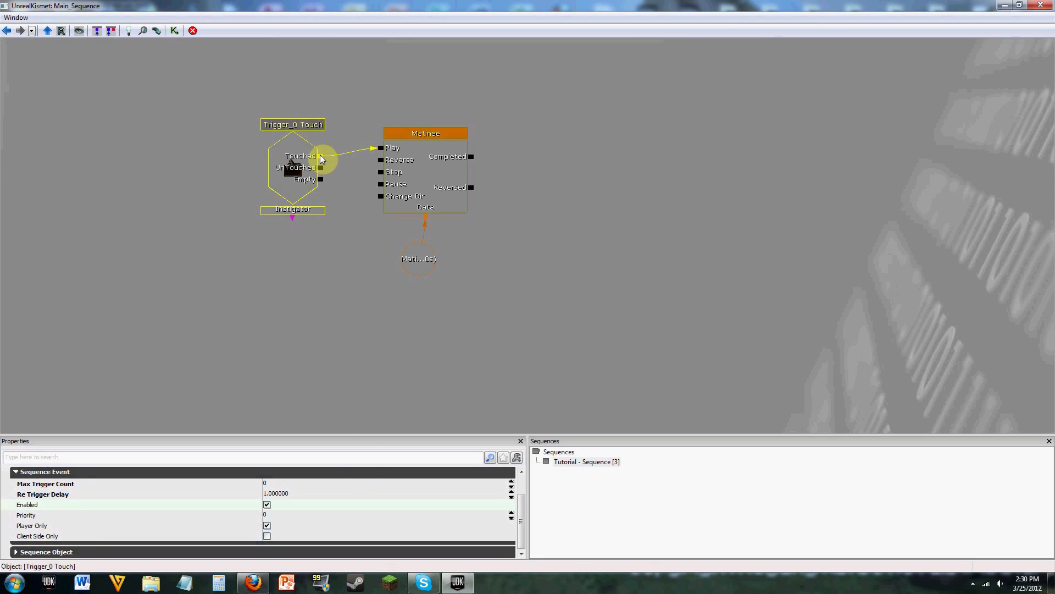
pyautogui.rightClick(321, 159)
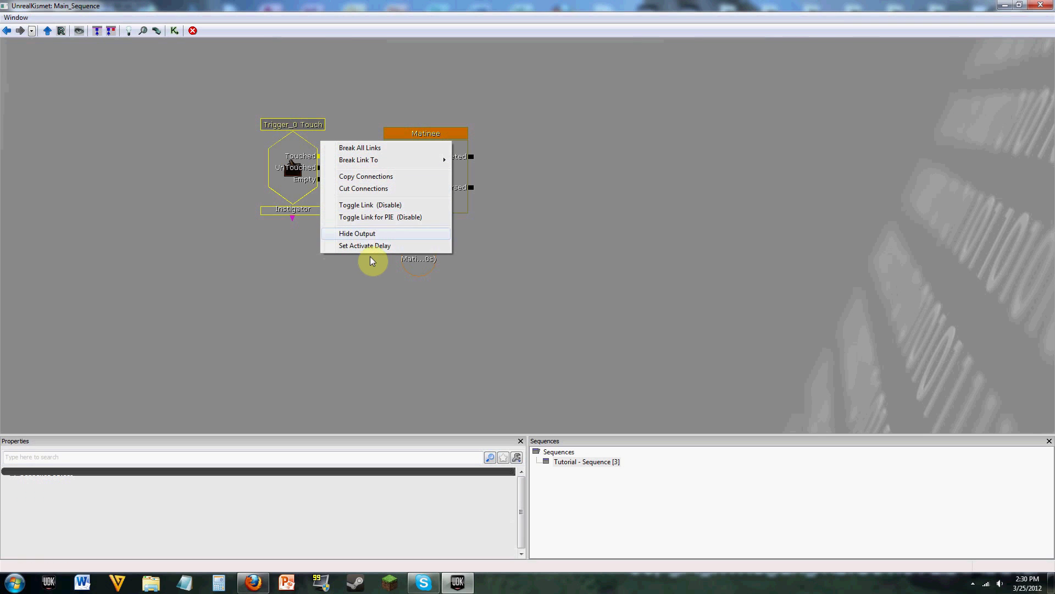
pyautogui.click(617, 301)
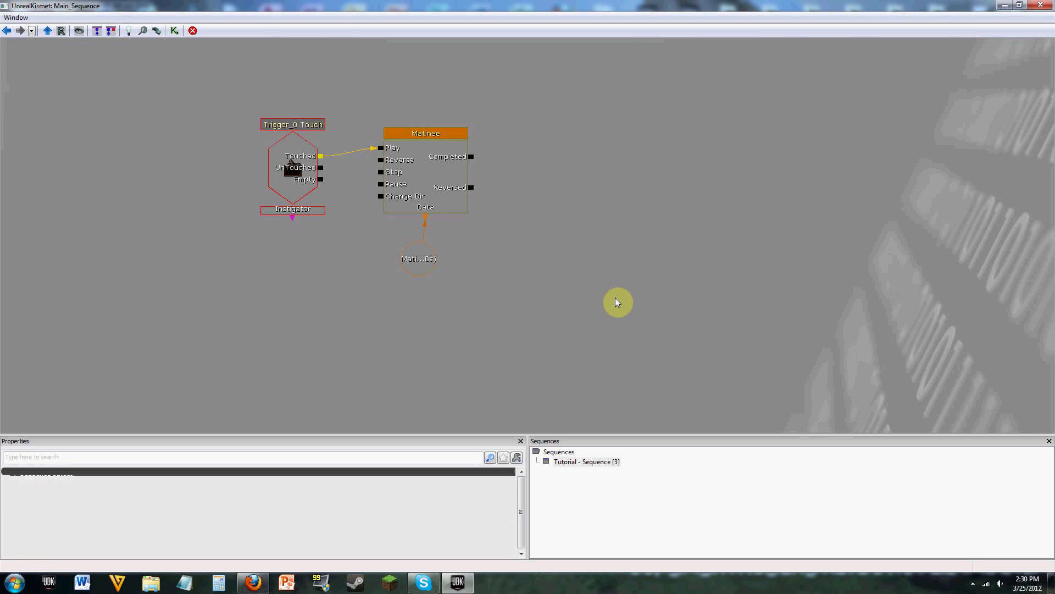
# - Look over the add-object options and the Matinee action, then close Kismet
pyautogui.rightClick(584, 249)
pyautogui.moveTo(626, 238)
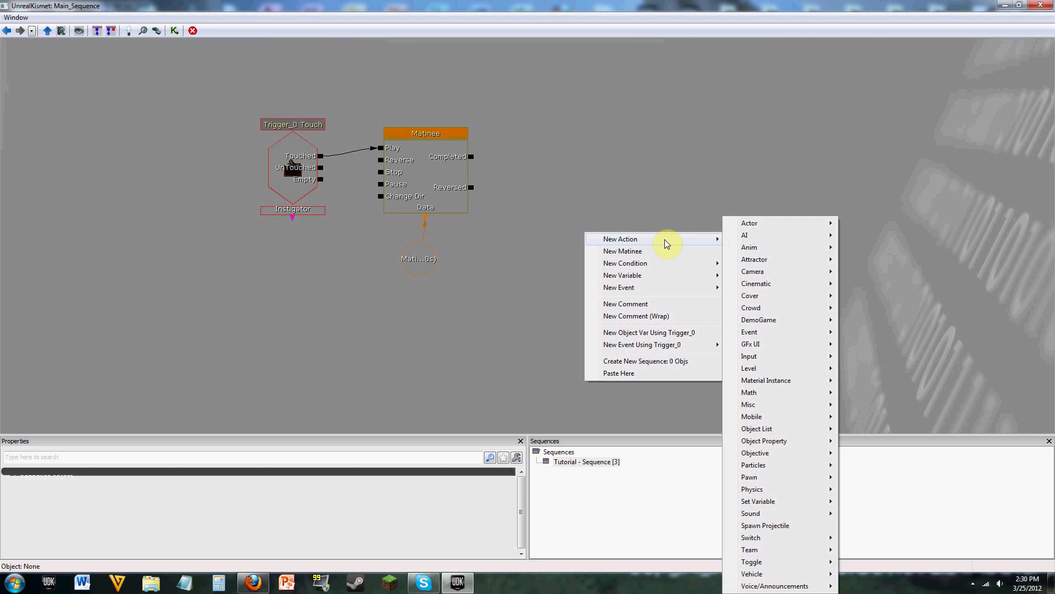
pyautogui.moveTo(679, 278)
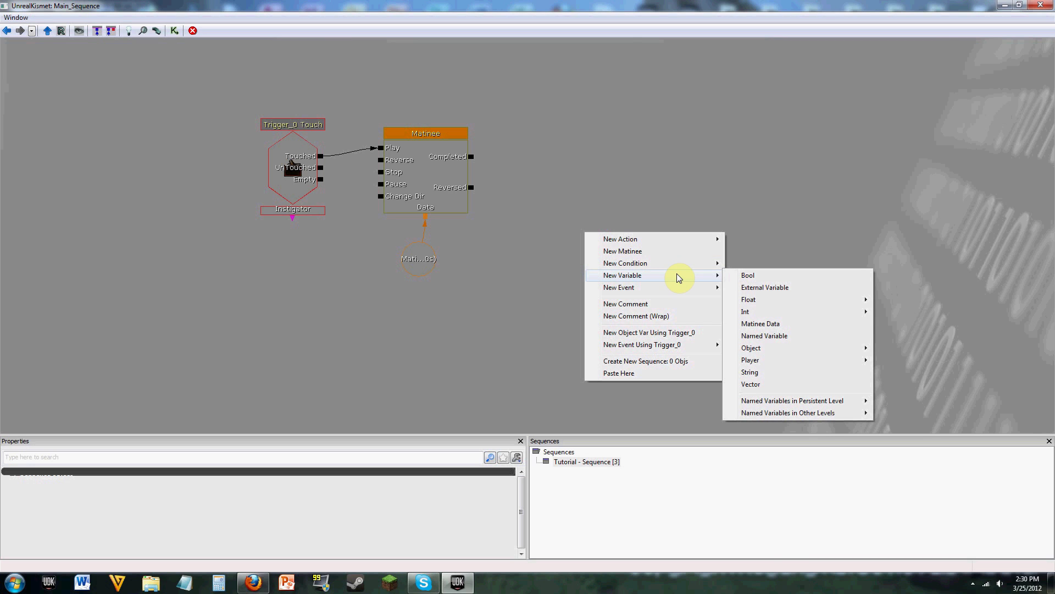
pyautogui.click(928, 161)
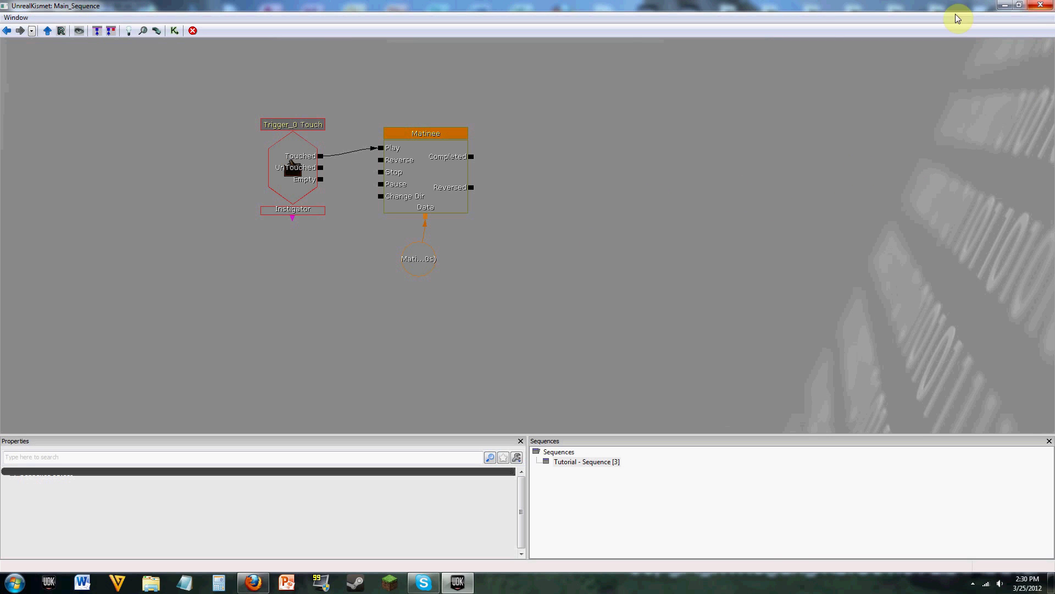
pyautogui.moveTo(436, 141); pyautogui.dragTo(436, 146)
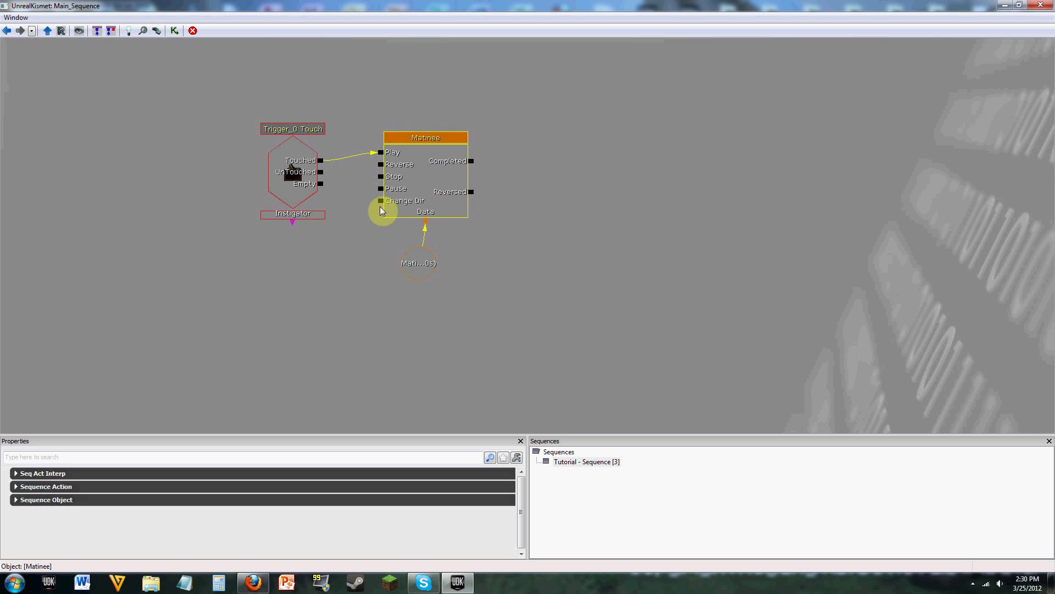
pyautogui.click(556, 264)
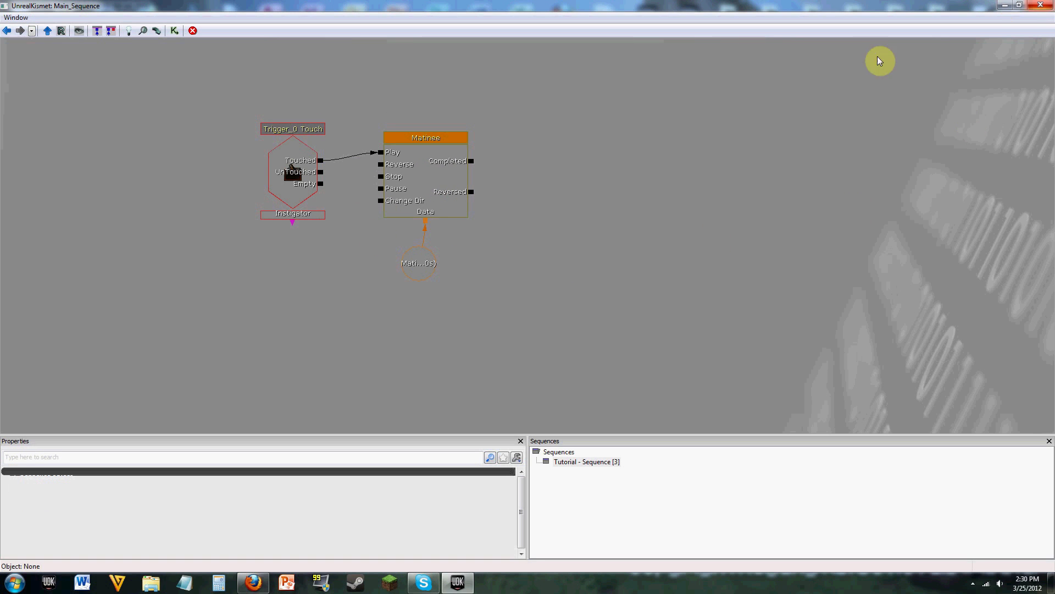
pyautogui.click(1041, 5)
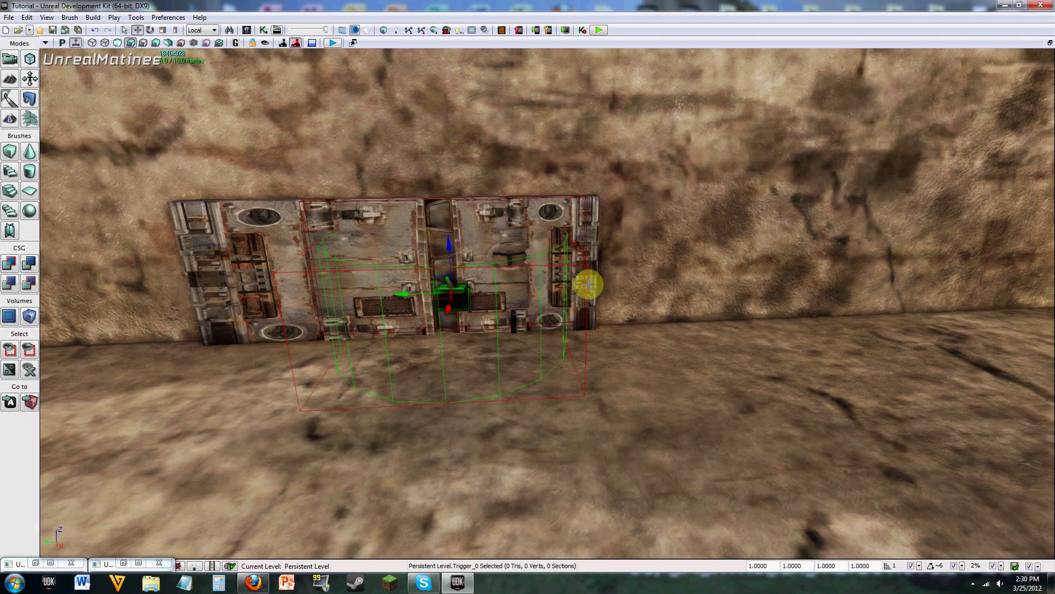
# - Select the right door panel and resize the restored Matinee window beside the level
pyautogui.click(524, 240)
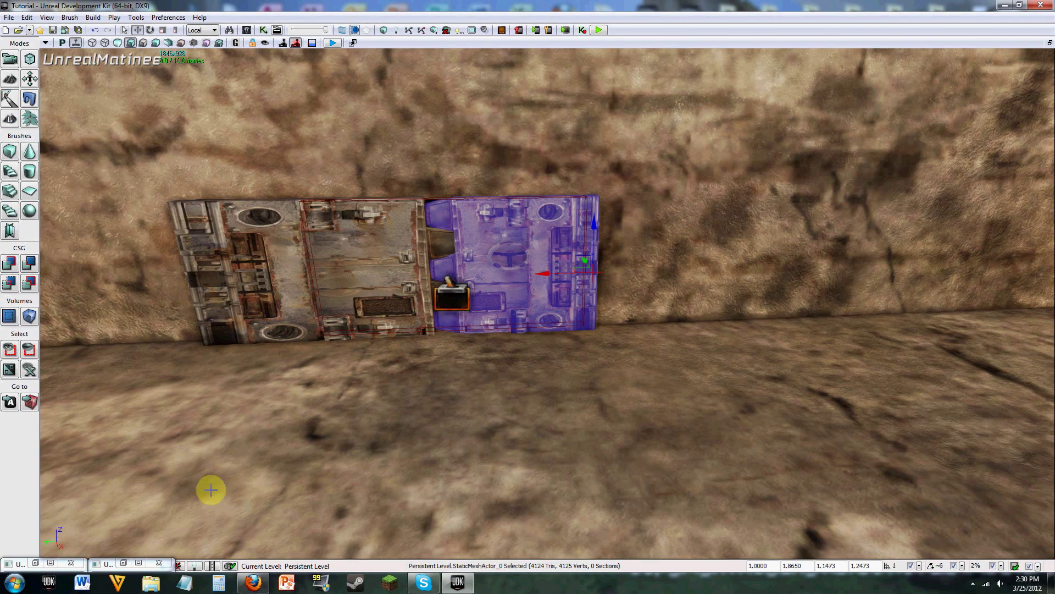
pyautogui.click(137, 564)
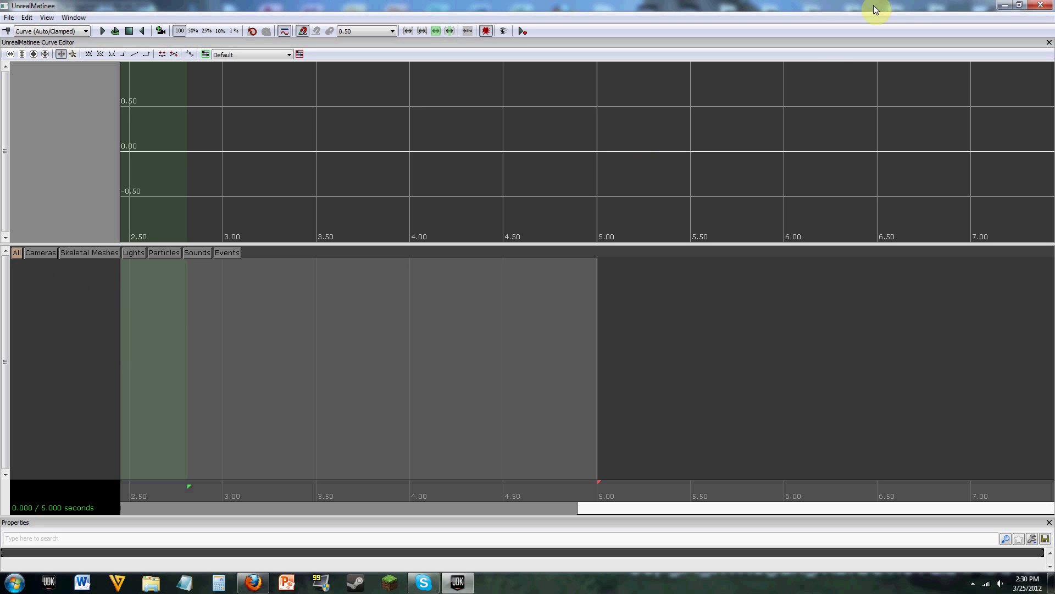
pyautogui.click(1018, 5)
pyautogui.moveTo(1006, 82); pyautogui.dragTo(997, 127)
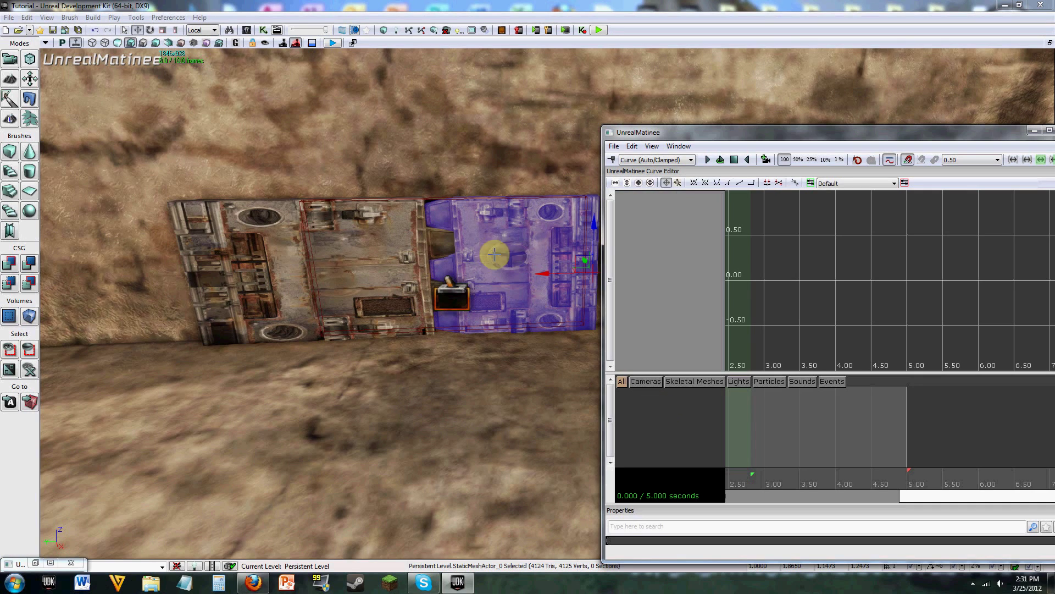
# - Add a new empty Matinee group named Right_Door, then maximize Matinee
pyautogui.rightClick(638, 403)
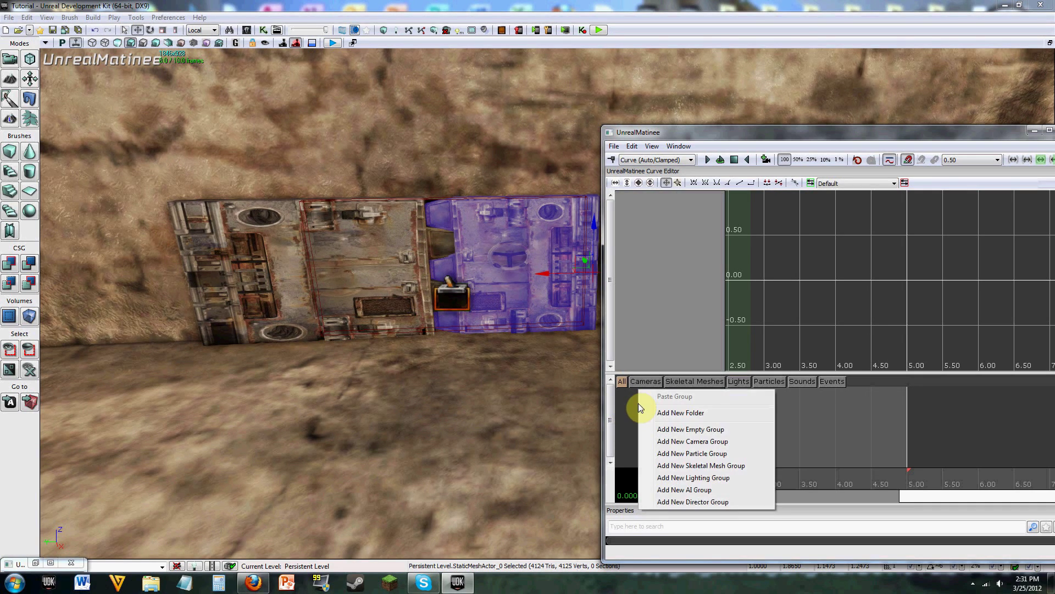
pyautogui.click(672, 432)
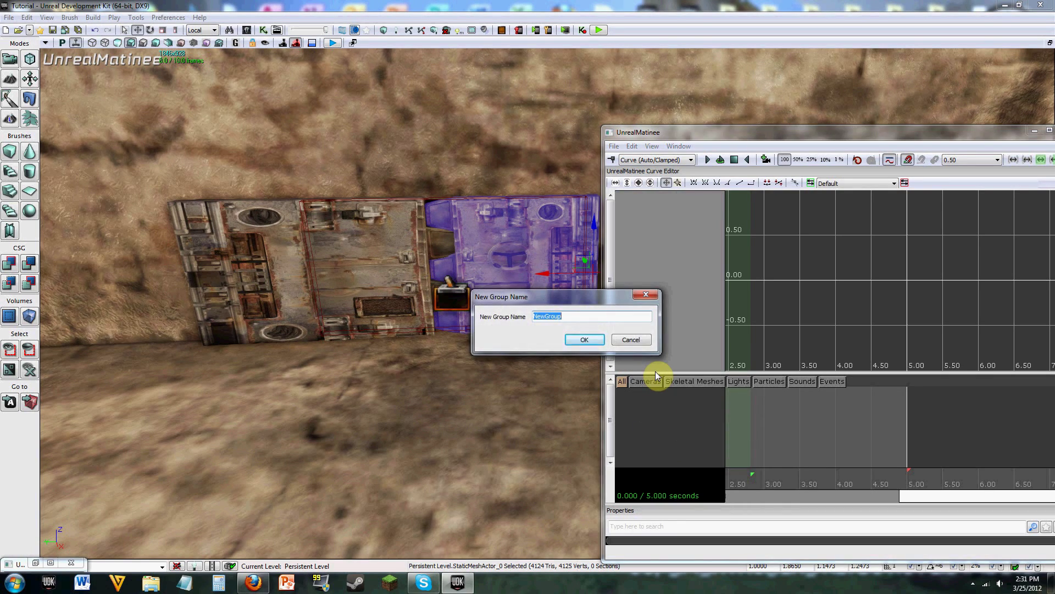
pyautogui.press('BackSpace')
pyautogui.write('D')
pyautogui.write('Right D')
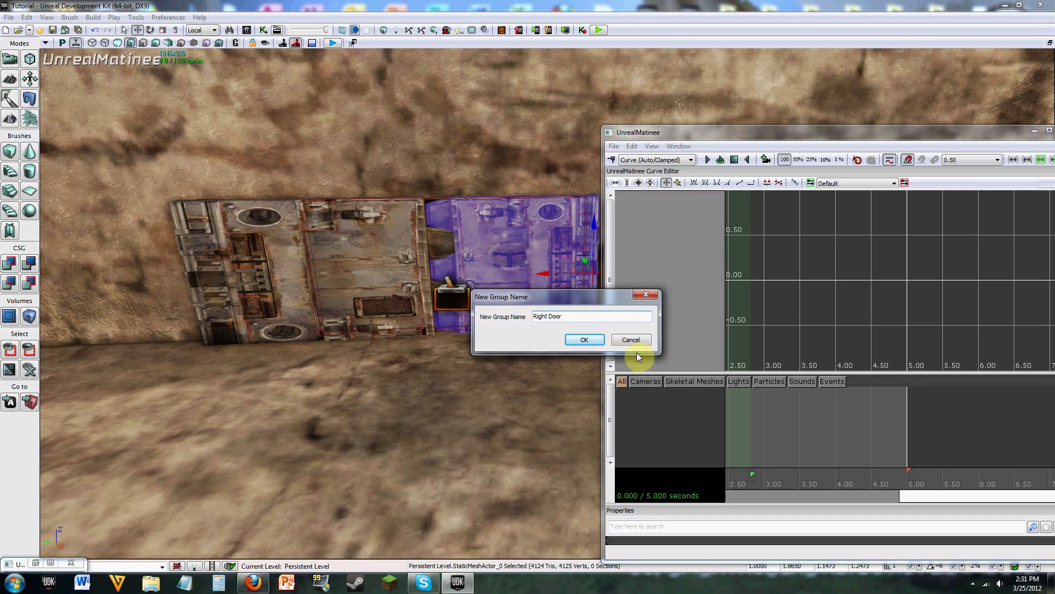
pyautogui.click(585, 339)
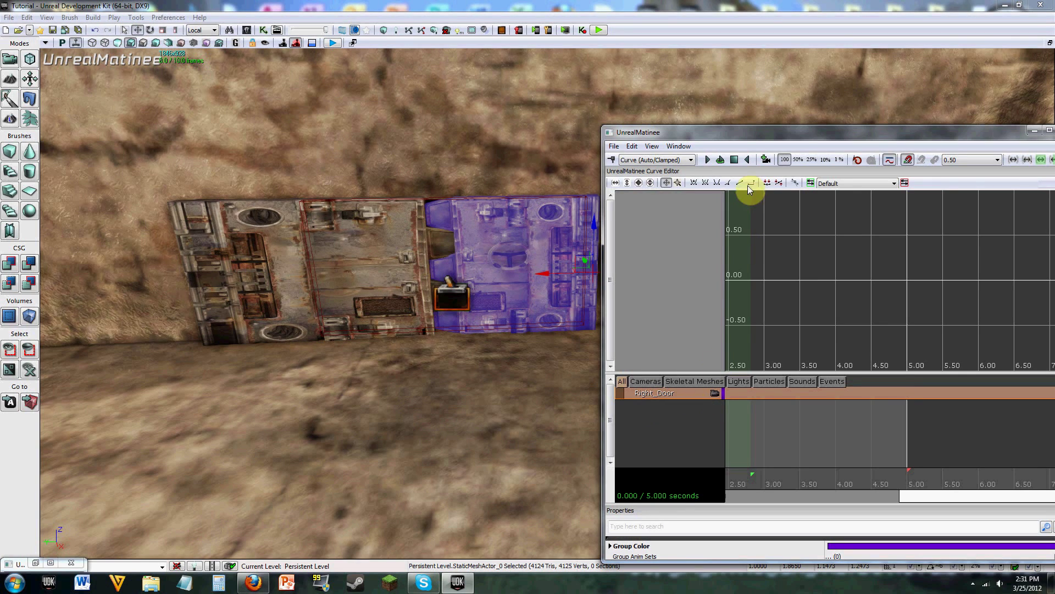
pyautogui.moveTo(738, 134); pyautogui.dragTo(677, 64)
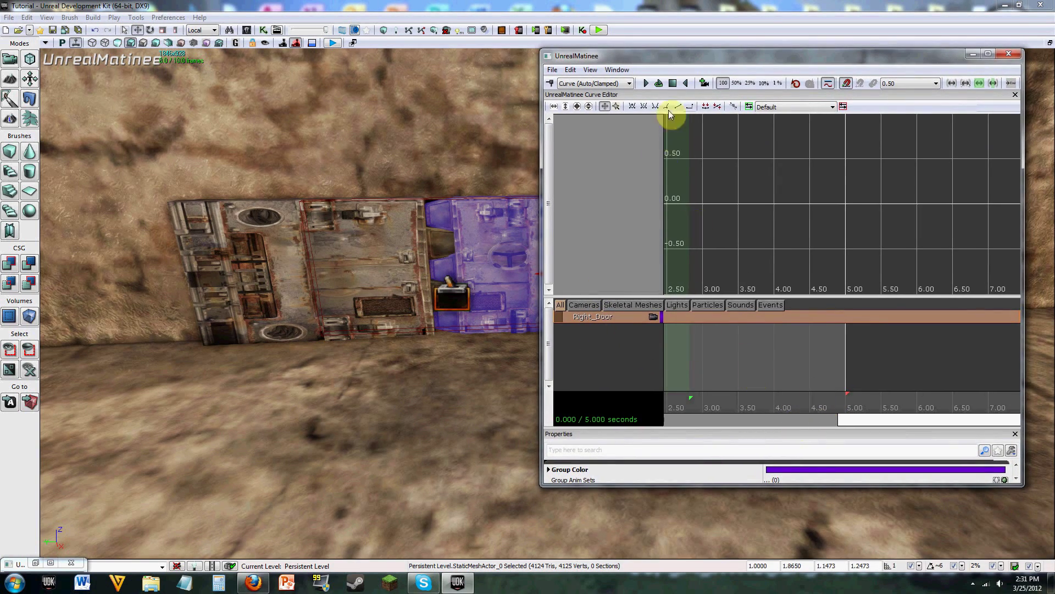
pyautogui.click(989, 53)
# - Try adding a movement track to Right_Door and decline at the dynamic-actor warning
pyautogui.rightClick(77, 266)
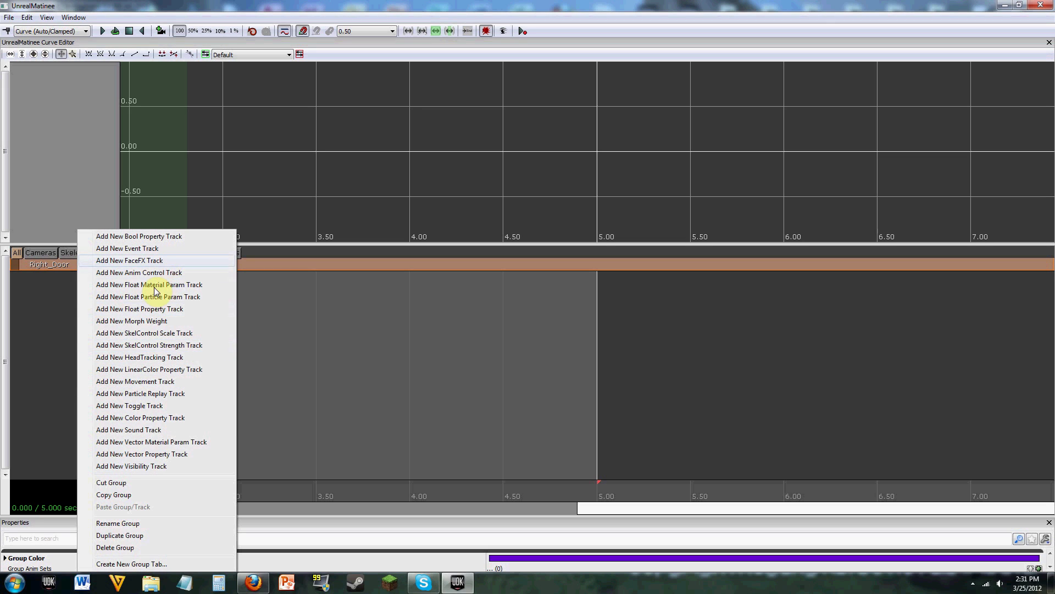
pyautogui.click(151, 383)
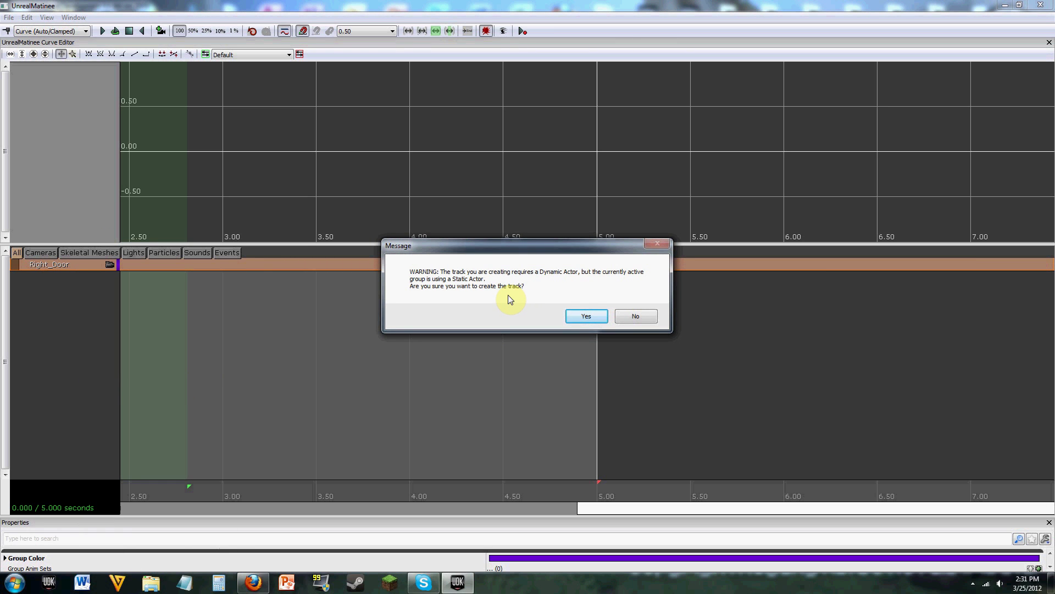
pyautogui.press('Escape')
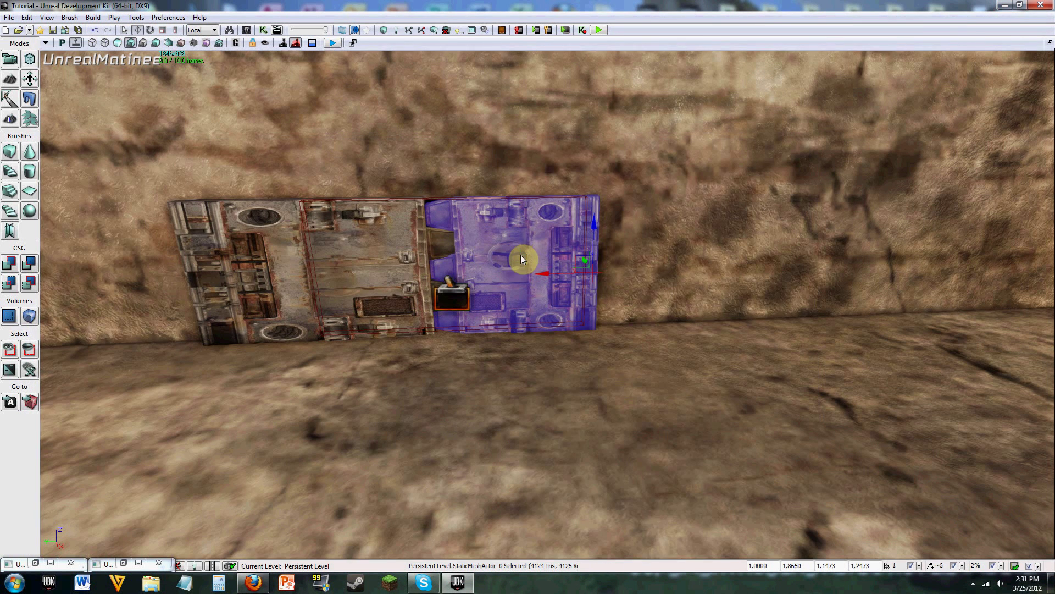
# - Abandon an InterpActor attempt for the right door and find its mesh in the Content Browser
pyautogui.rightClick(521, 255)
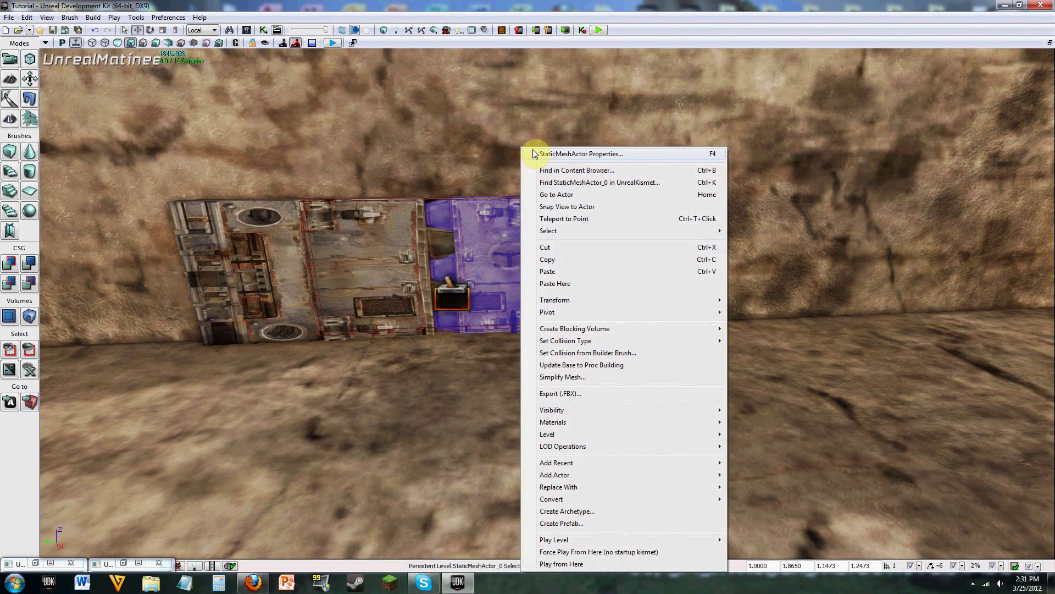
pyautogui.click(492, 233)
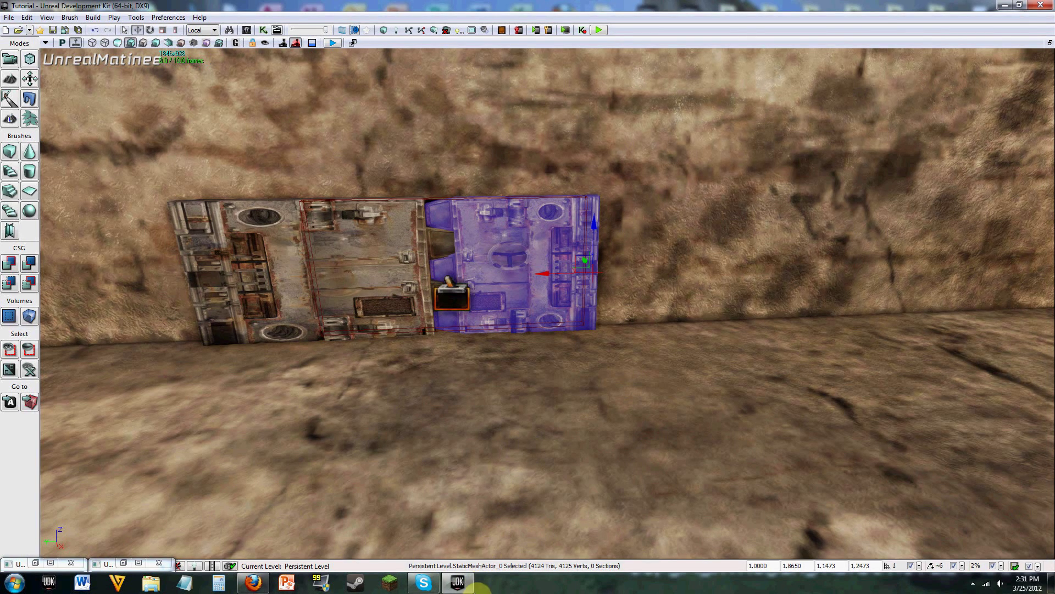
pyautogui.rightClick(530, 245)
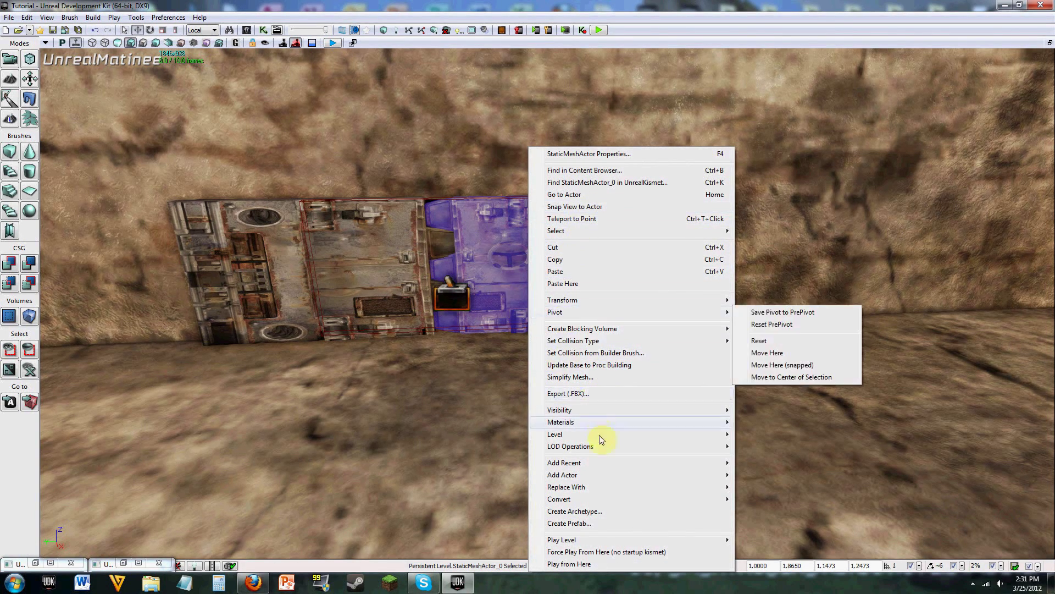
pyautogui.moveTo(605, 467)
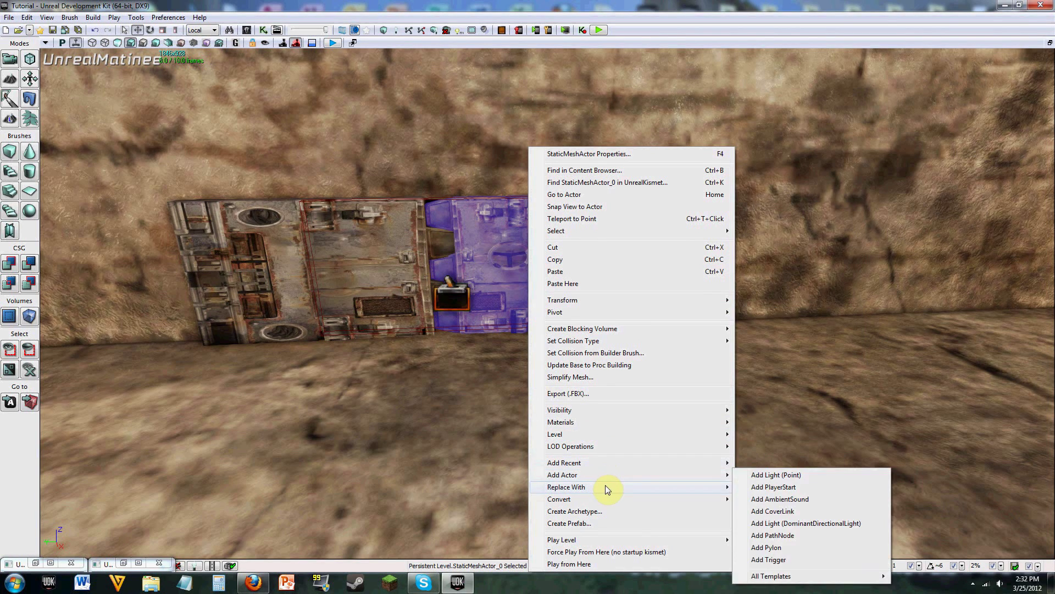
pyautogui.moveTo(701, 487)
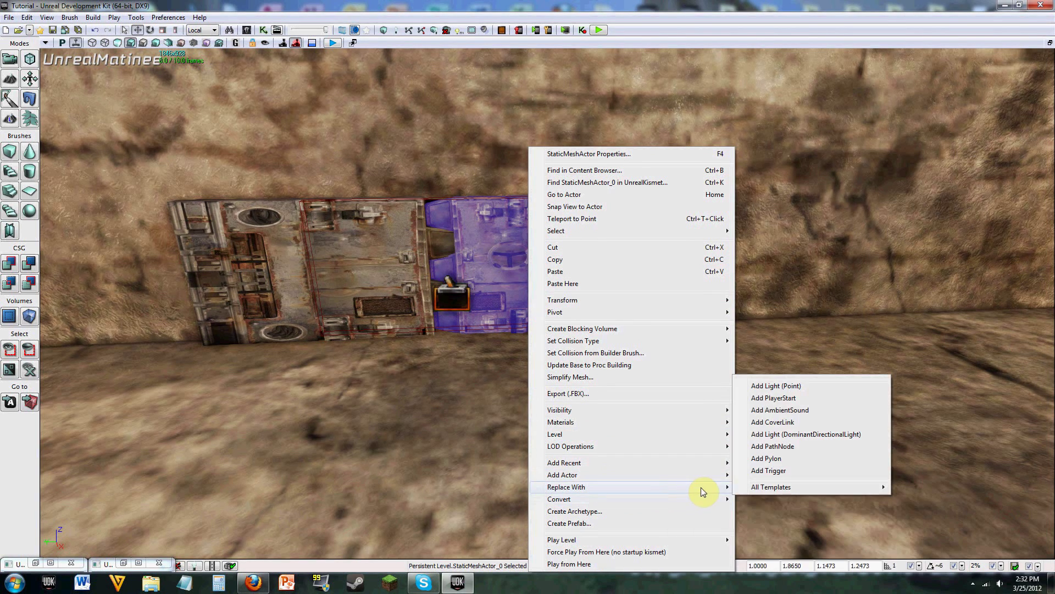
pyautogui.moveTo(776, 487)
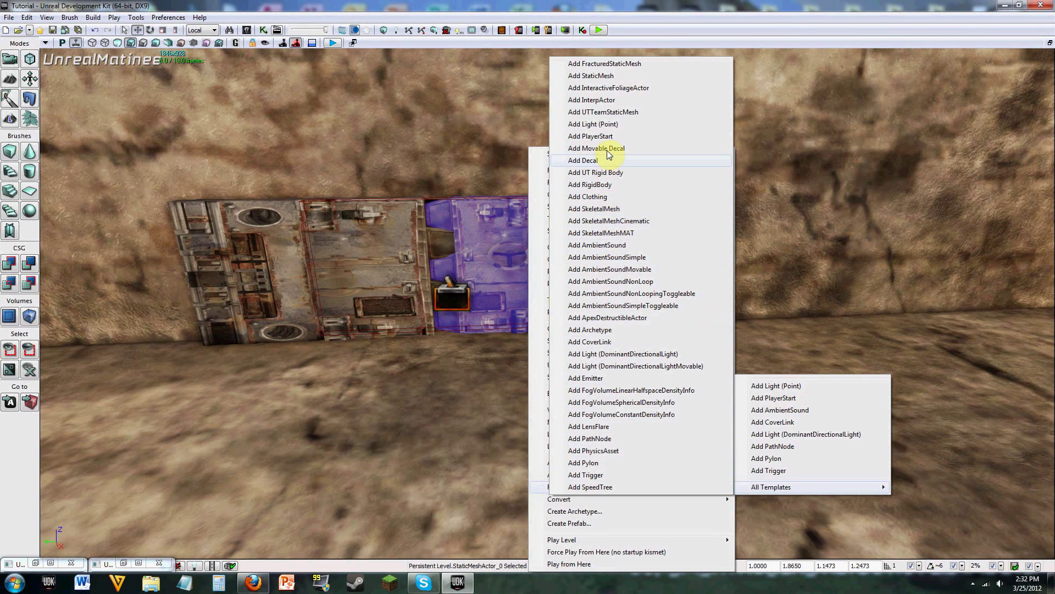
pyautogui.click(614, 102)
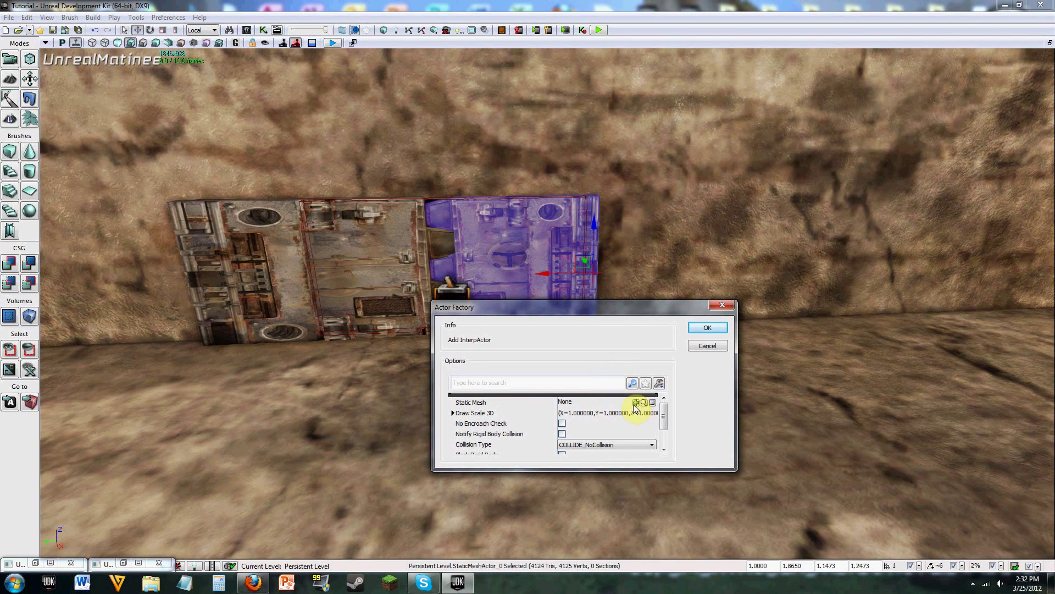
pyautogui.click(636, 403)
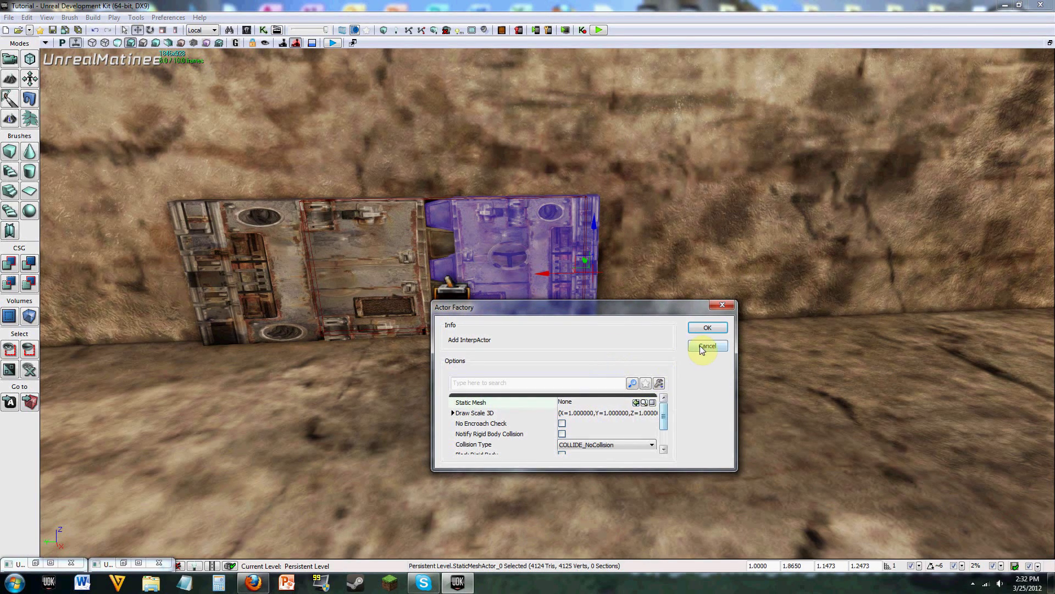
pyautogui.click(706, 345)
pyautogui.rightClick(504, 236)
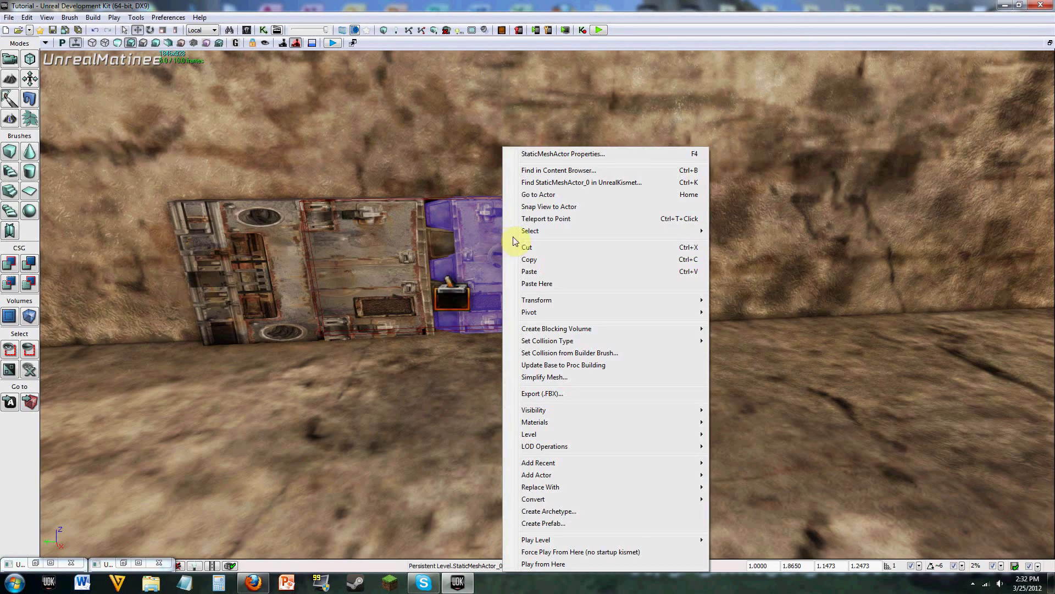
pyautogui.click(554, 171)
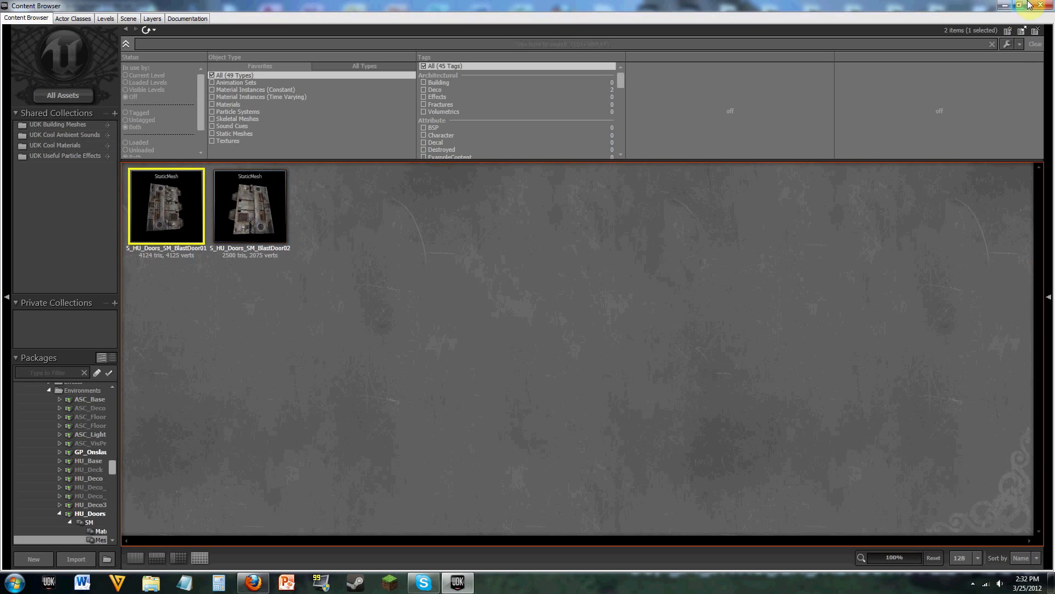
# - Back in the level, add a BlastDoor01 InterpActor at the right door
pyautogui.click(1002, 5)
pyautogui.rightClick(535, 233)
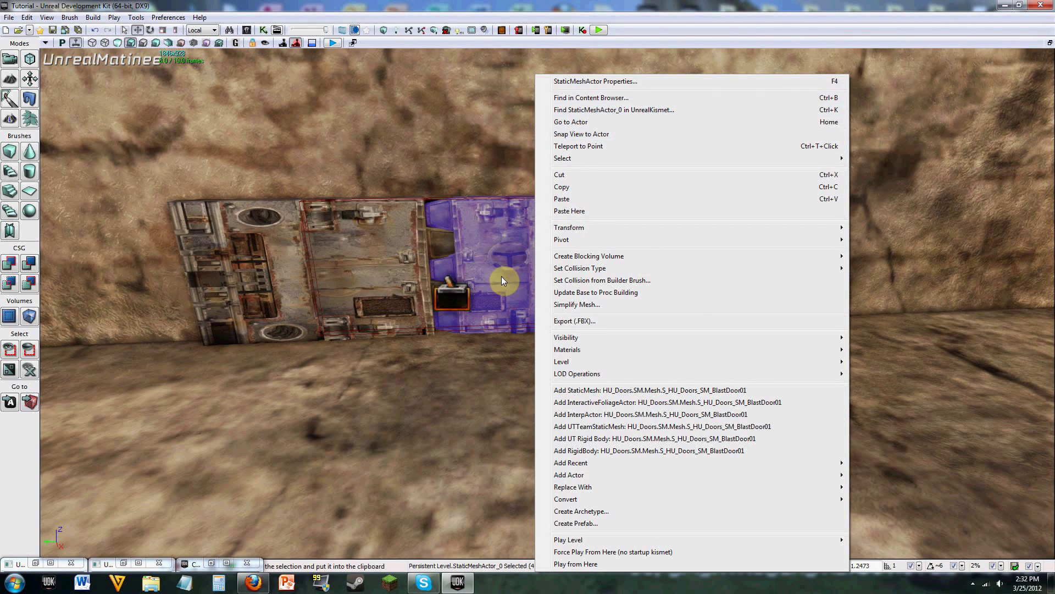
pyautogui.click(591, 418)
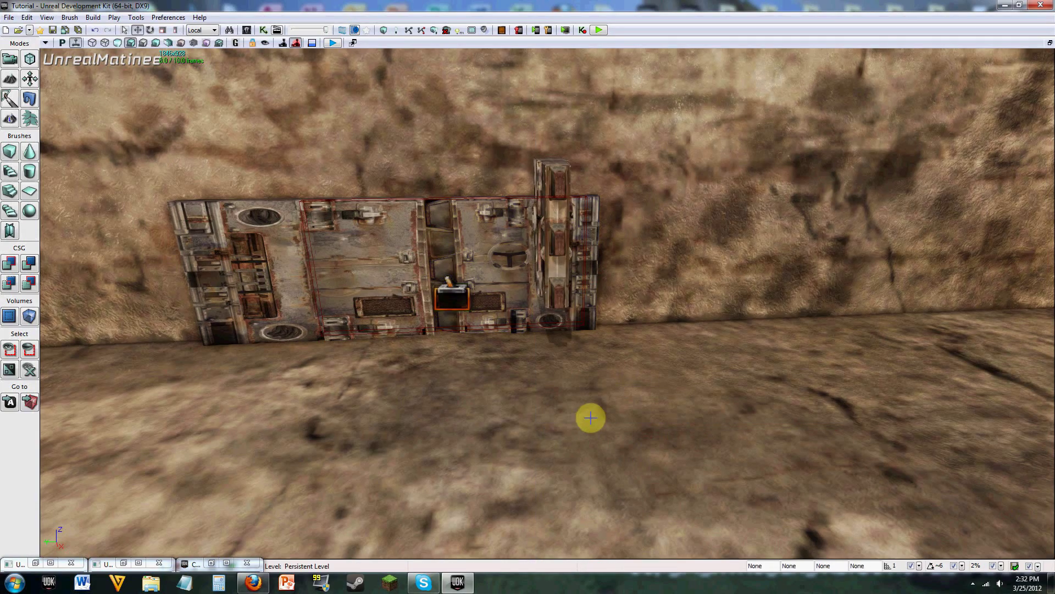
pyautogui.click(555, 264)
# - Try cutting the new InterpActor, then slide it right along X
pyautogui.moveTo(556, 264); pyautogui.dragTo(573, 369)
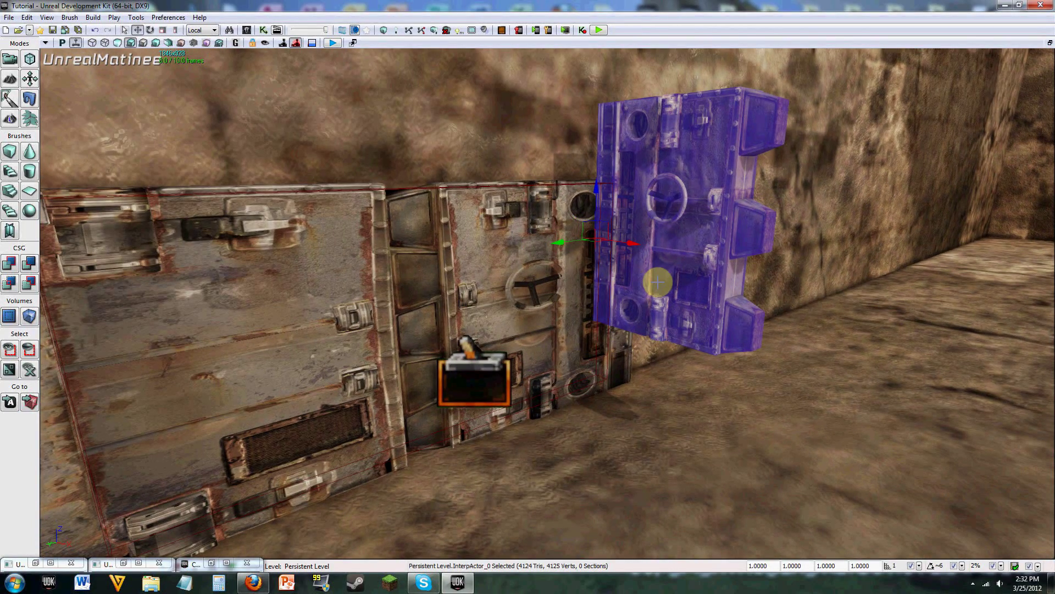
pyautogui.click(540, 279)
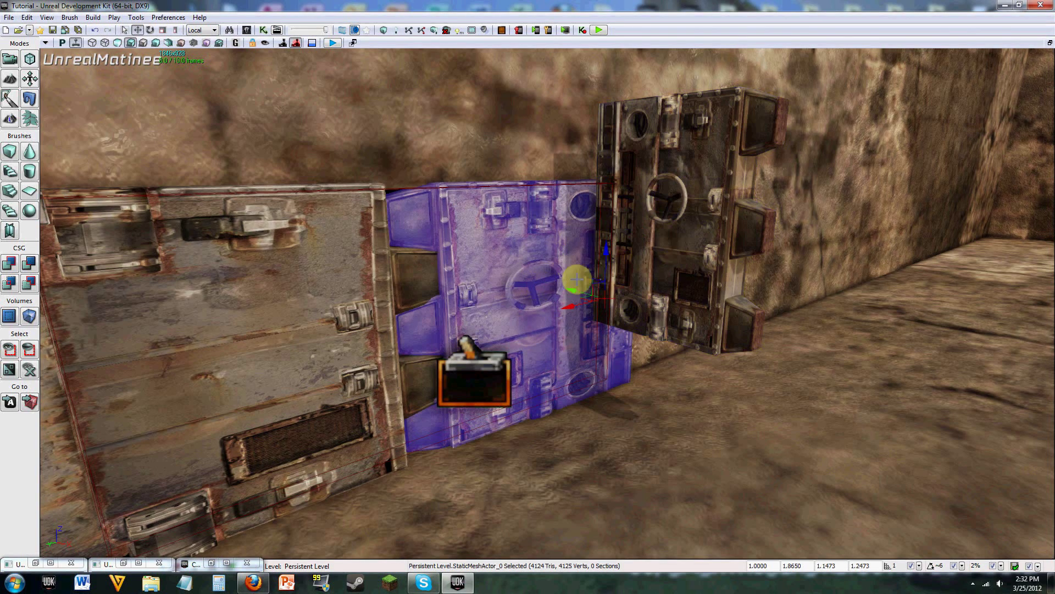
pyautogui.click(682, 245)
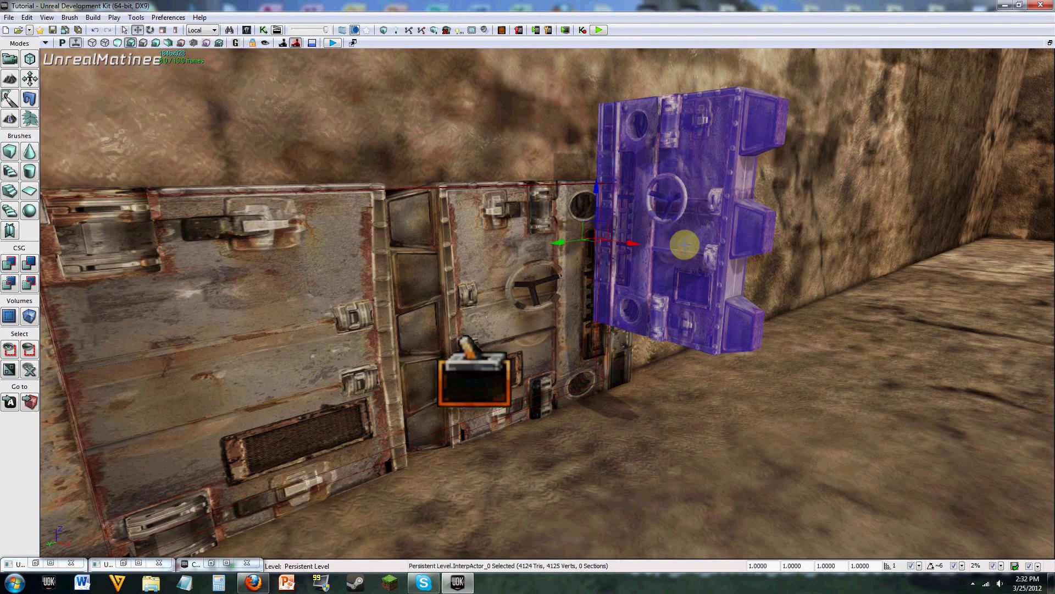
pyautogui.rightClick(685, 245)
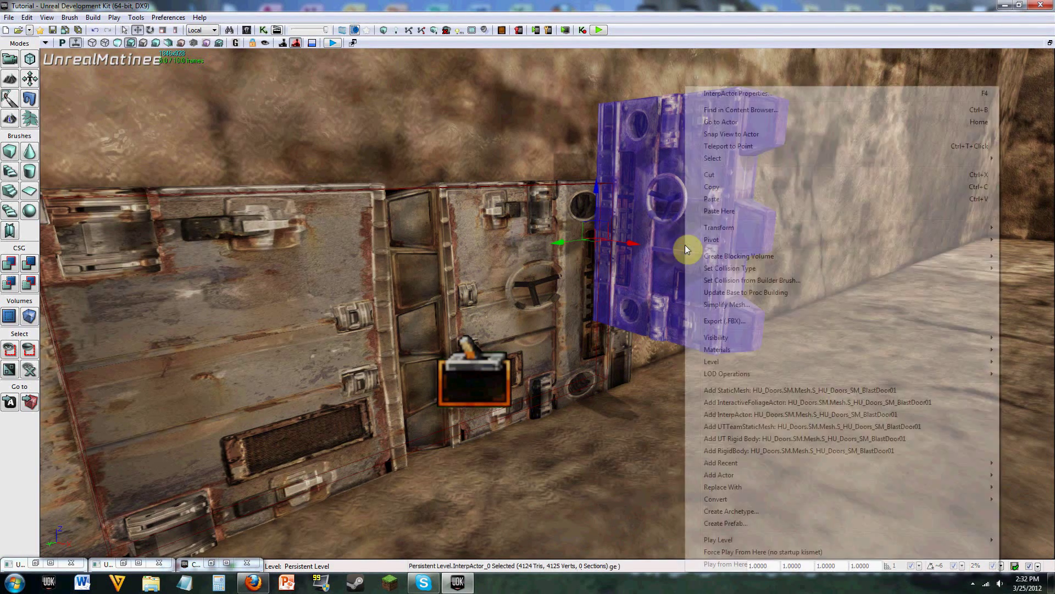
pyautogui.click(709, 174)
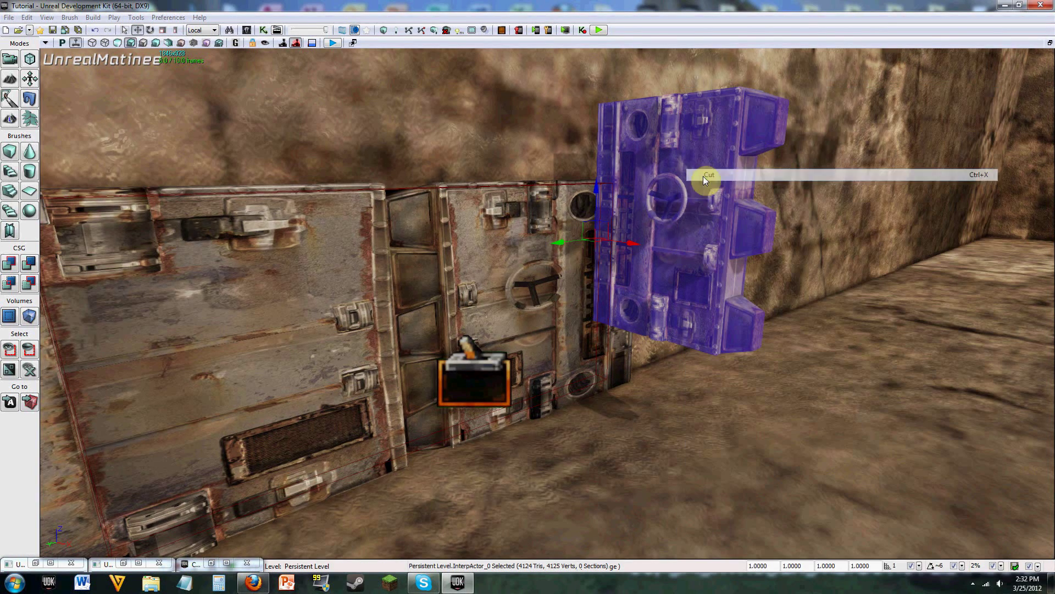
pyautogui.click(615, 310)
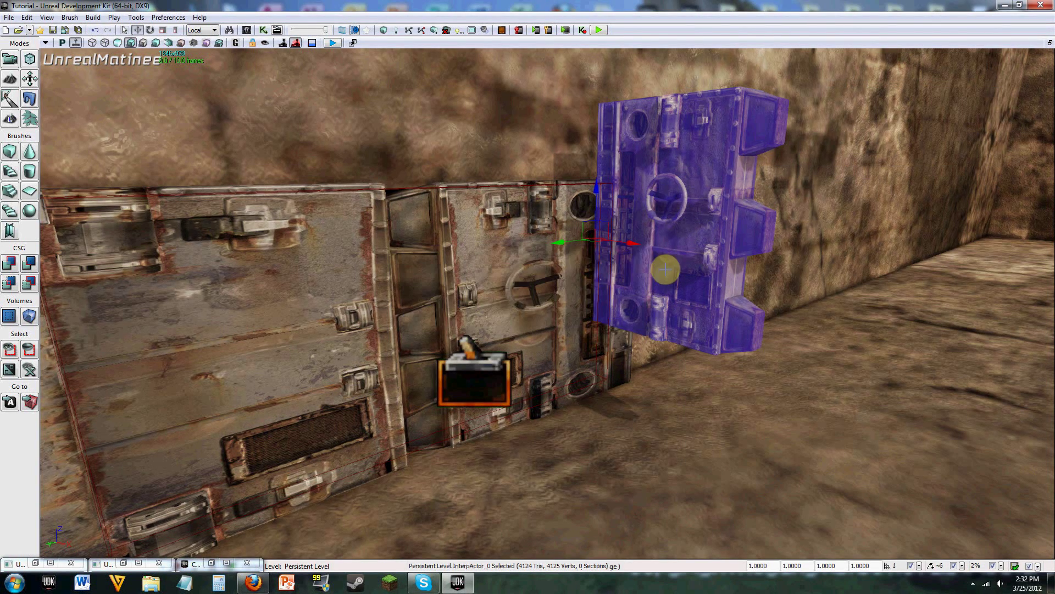
pyautogui.moveTo(631, 242); pyautogui.dragTo(665, 352)
# - Turn the view to face the wall panel head-on and select the right door half
pyautogui.moveTo(629, 313); pyautogui.dragTo(629, 313)
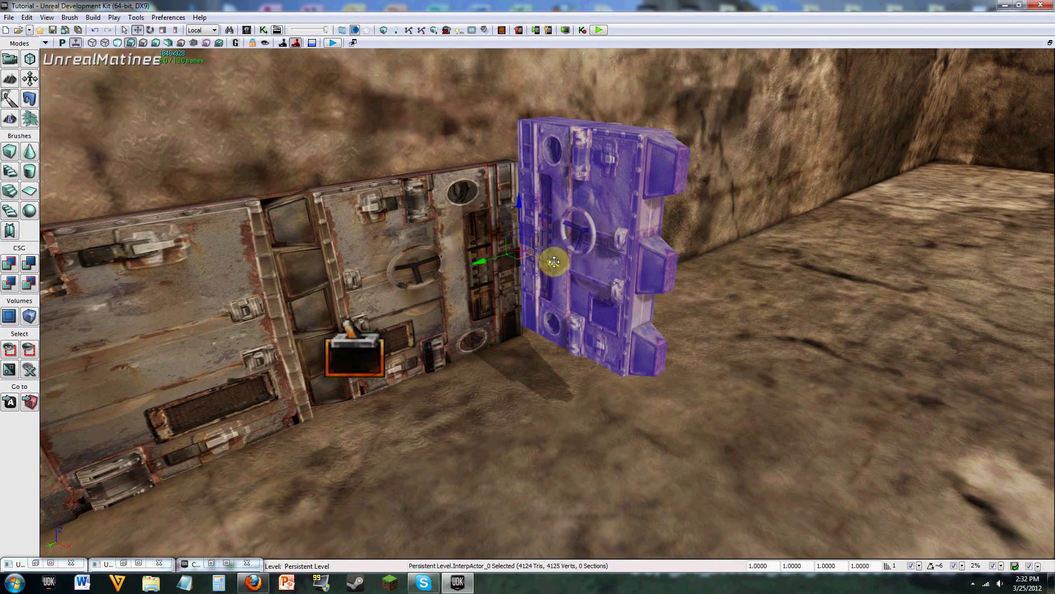
pyautogui.moveTo(556, 259); pyautogui.dragTo(556, 259)
pyautogui.moveTo(644, 229); pyautogui.dragTo(645, 229)
pyautogui.moveTo(544, 262); pyautogui.dragTo(537, 231)
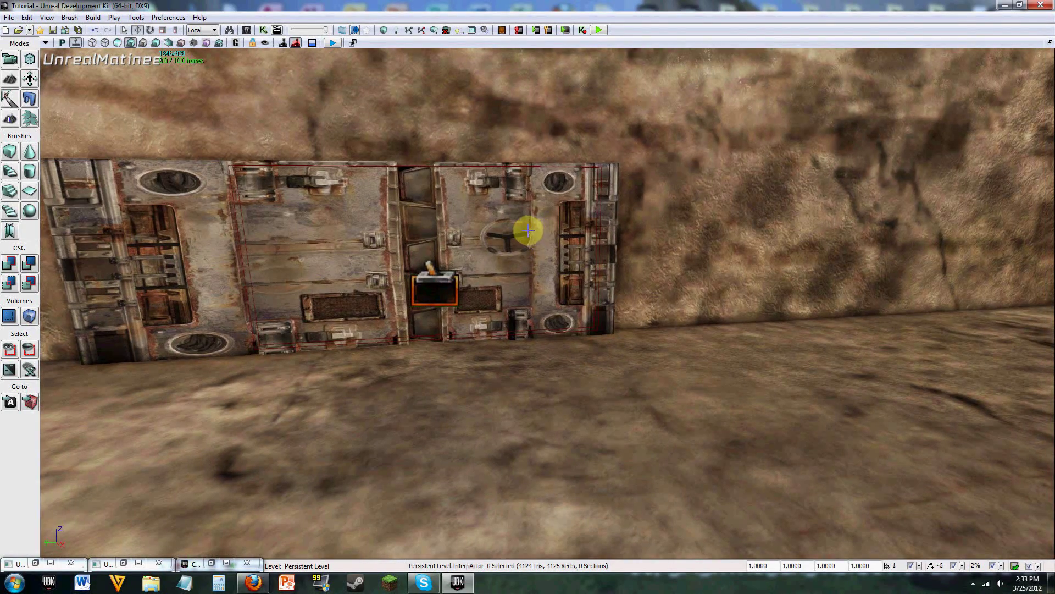
pyautogui.click(529, 235)
# - Attempt converting the right door half to an InterpActor, dismiss the warning, and exit Matinee mode
pyautogui.rightClick(528, 232)
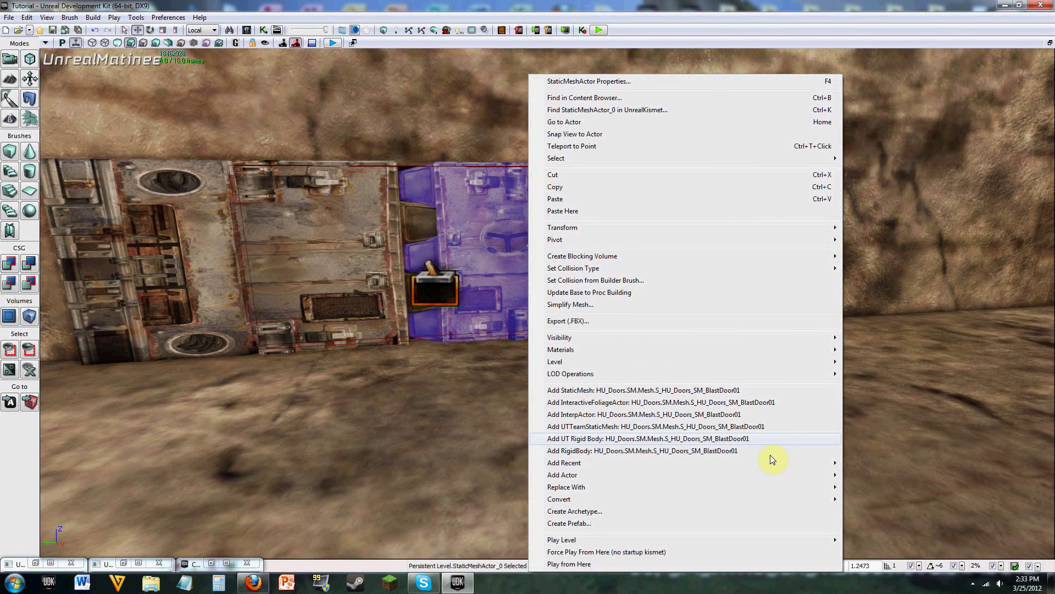
pyautogui.moveTo(775, 484)
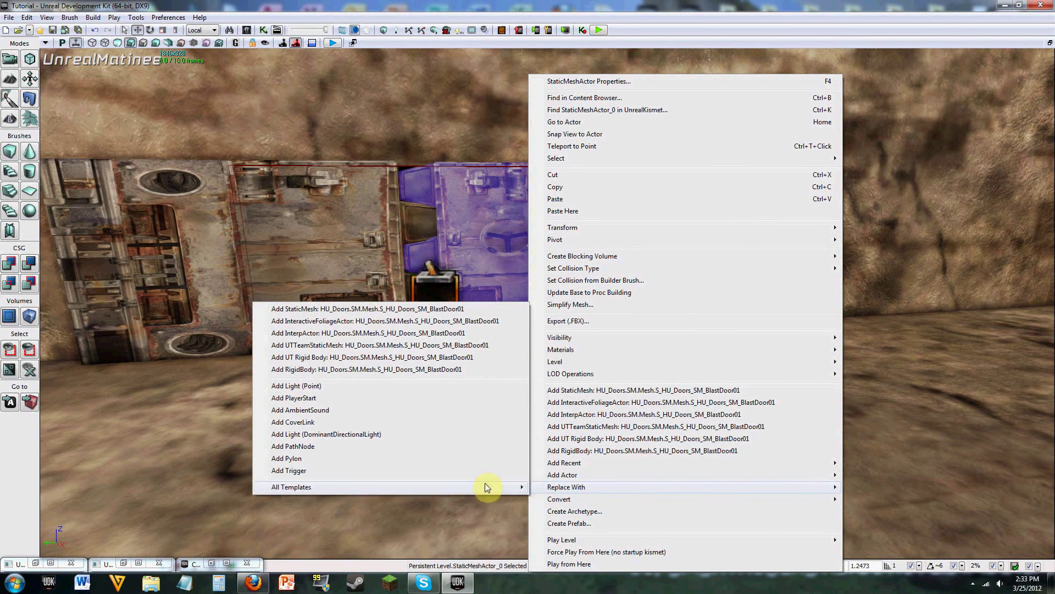
pyautogui.click(361, 337)
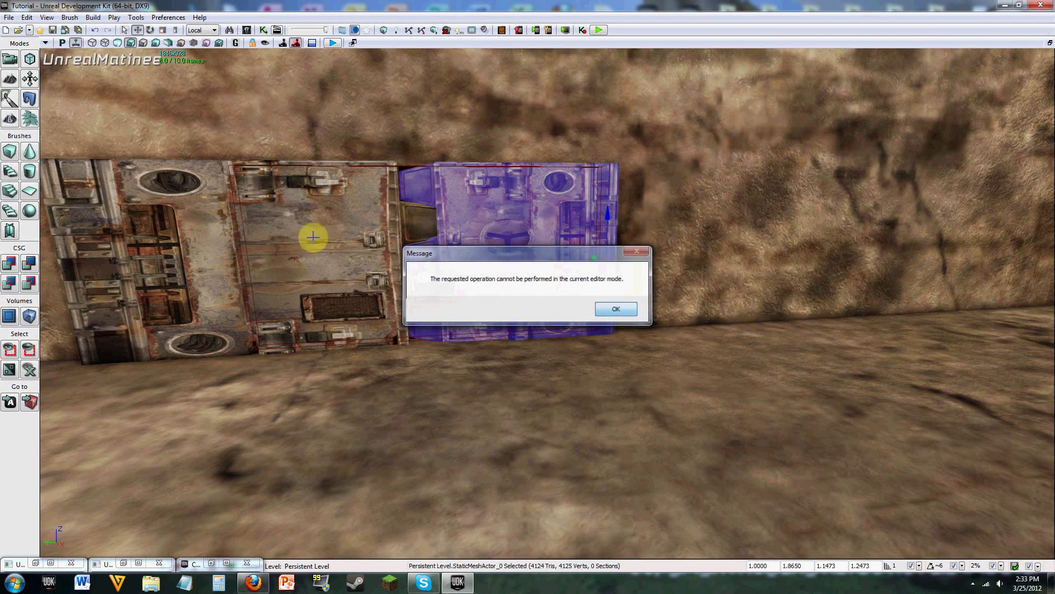
pyautogui.press('Return')
pyautogui.click(7, 62)
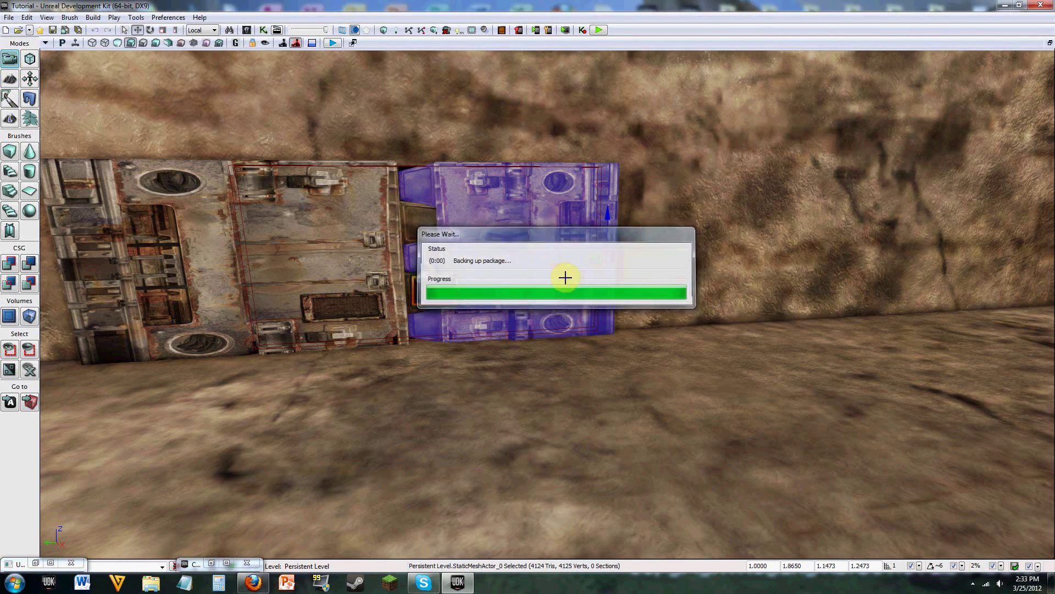
# - Bring the view around to face both door halves and reselect the right half
pyautogui.moveTo(527, 361); pyautogui.dragTo(440, 283, button='right')
pyautogui.click(472, 305)
pyautogui.moveTo(659, 294); pyautogui.dragTo(605, 295, button='right')
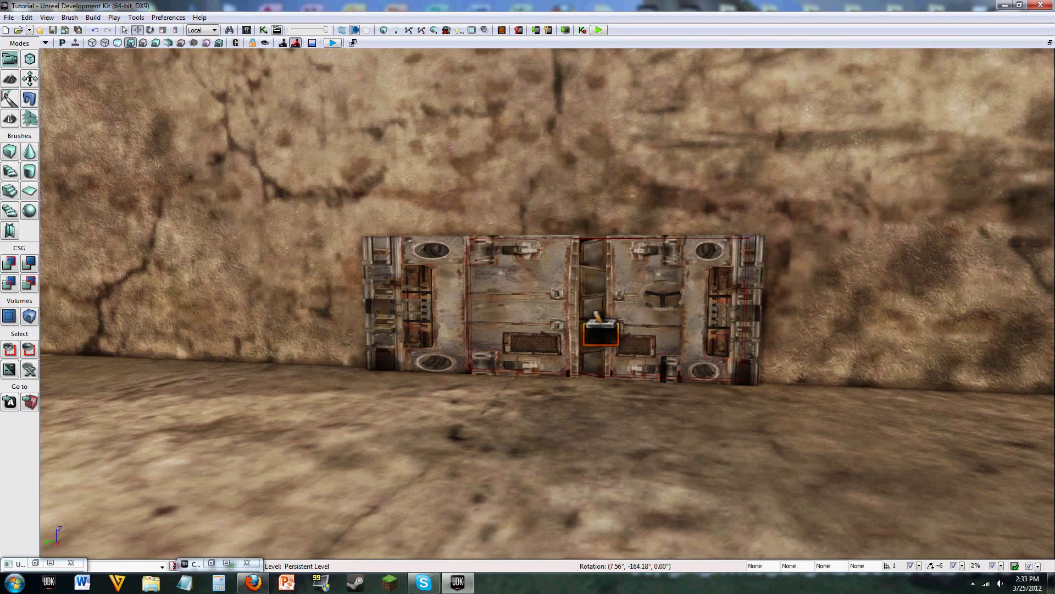
pyautogui.scroll(2, 660, 294)
pyautogui.click(659, 297)
pyautogui.moveTo(629, 330); pyautogui.dragTo(630, 319)
# - Replace the right door half with an InterpActor, continuing past the Kismet warning
pyautogui.rightClick(629, 324)
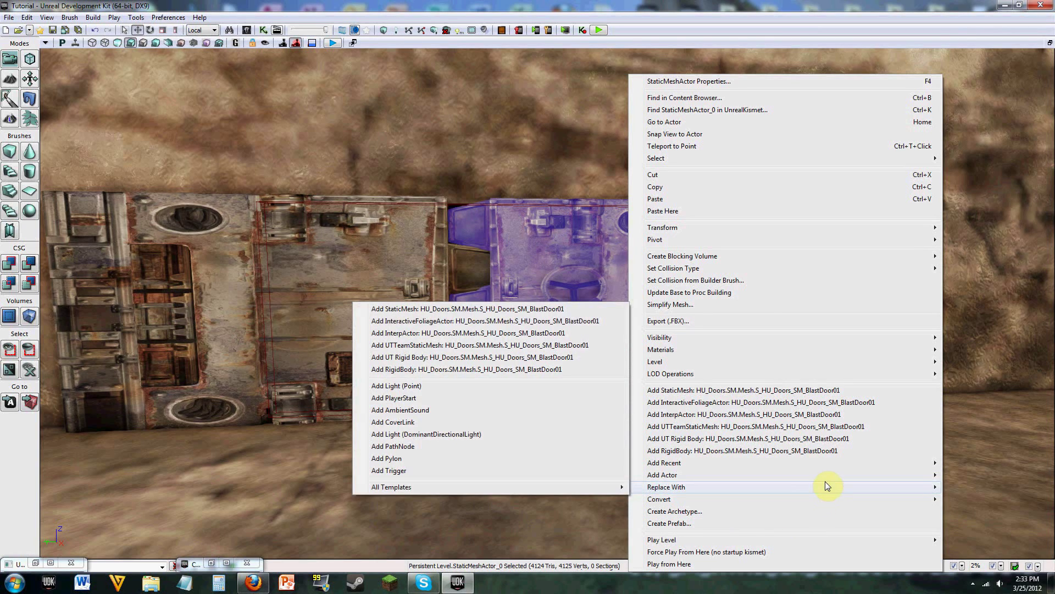
pyautogui.moveTo(825, 476)
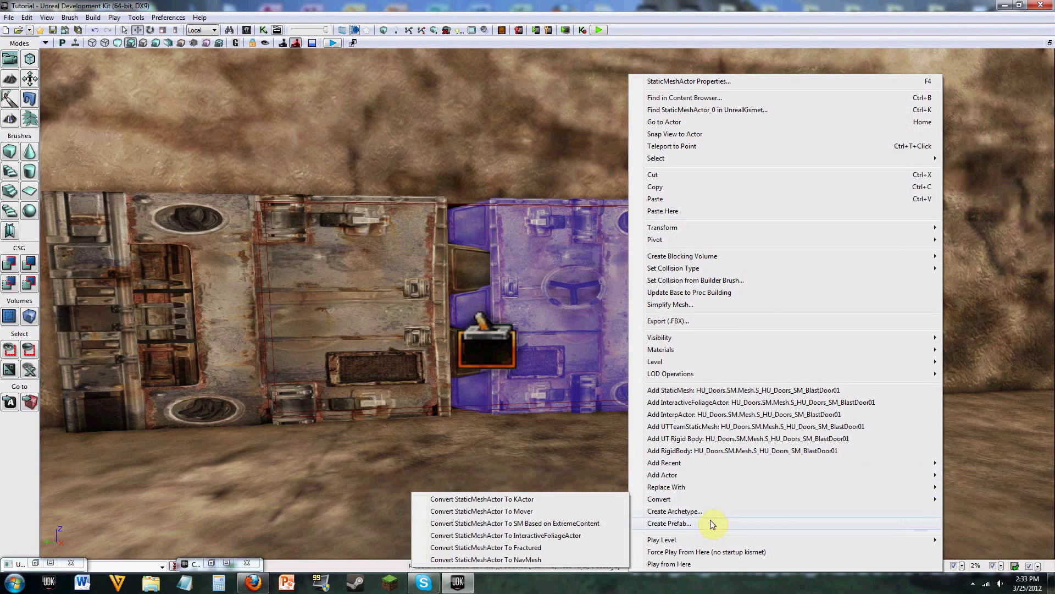
pyautogui.moveTo(694, 487)
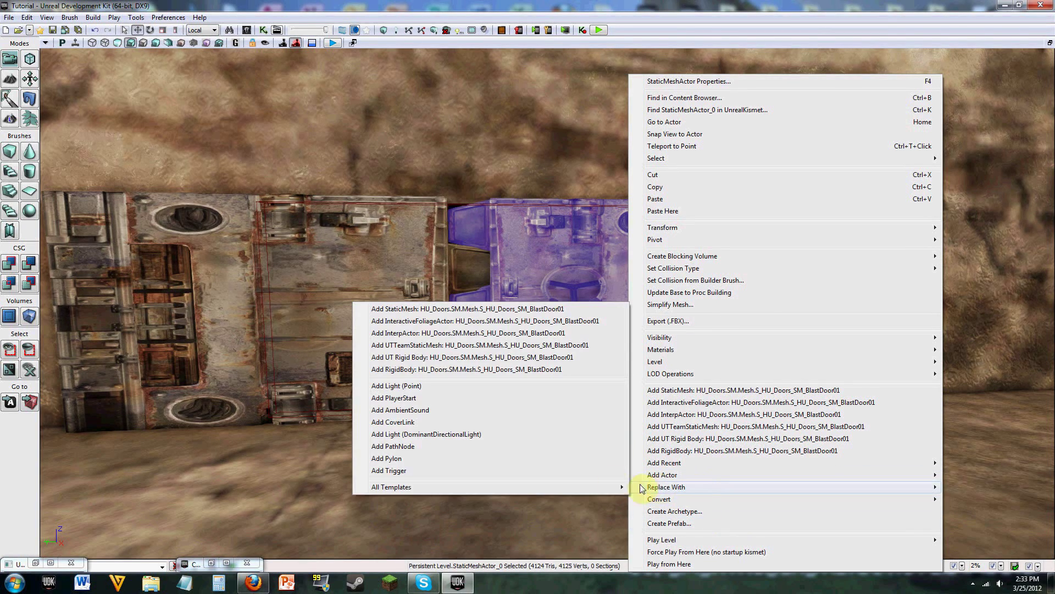
pyautogui.click(426, 336)
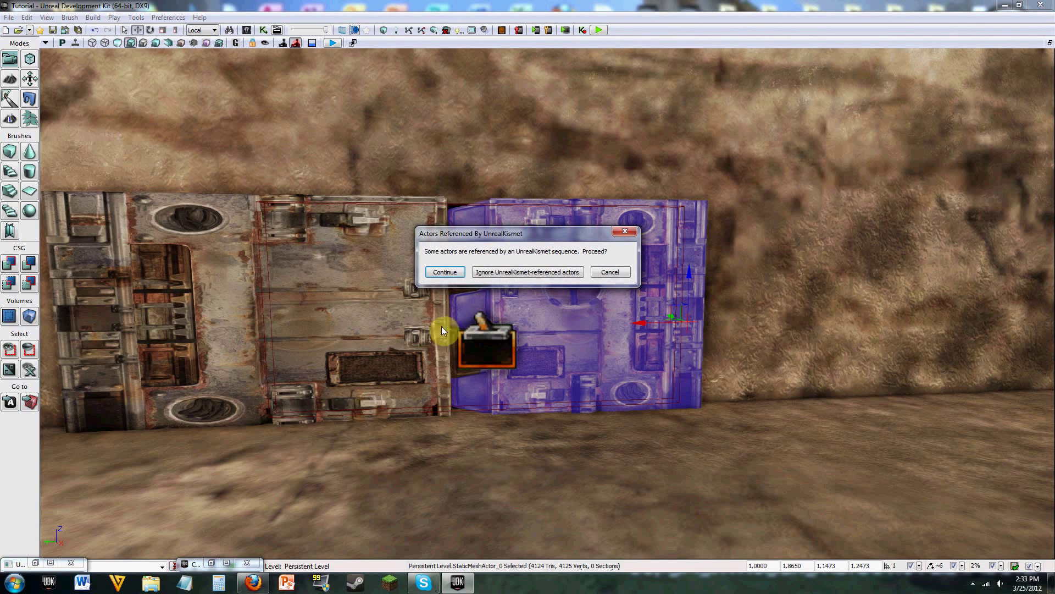
pyautogui.click(456, 274)
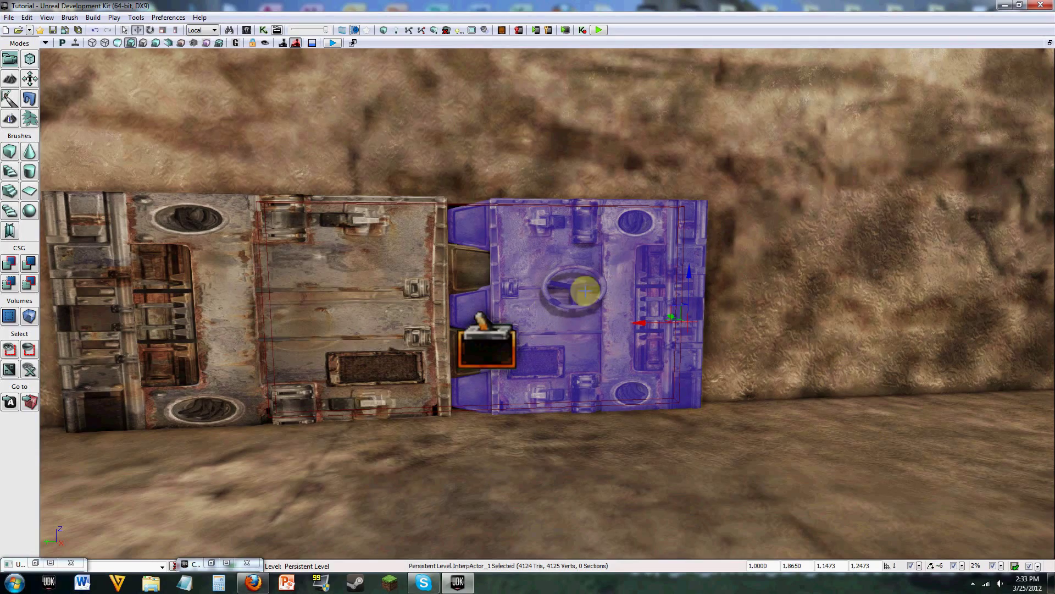
pyautogui.moveTo(766, 360); pyautogui.dragTo(824, 344, button='right')
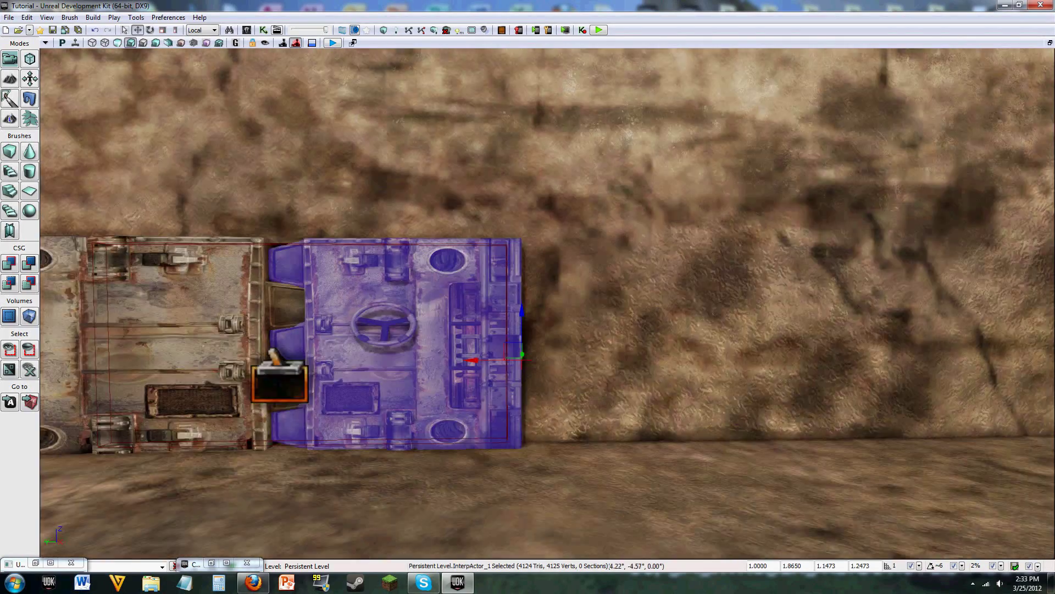
pyautogui.moveTo(825, 344); pyautogui.dragTo(652, 273)
# - Replace the left door half with an InterpActor as well
pyautogui.rightClick(653, 273)
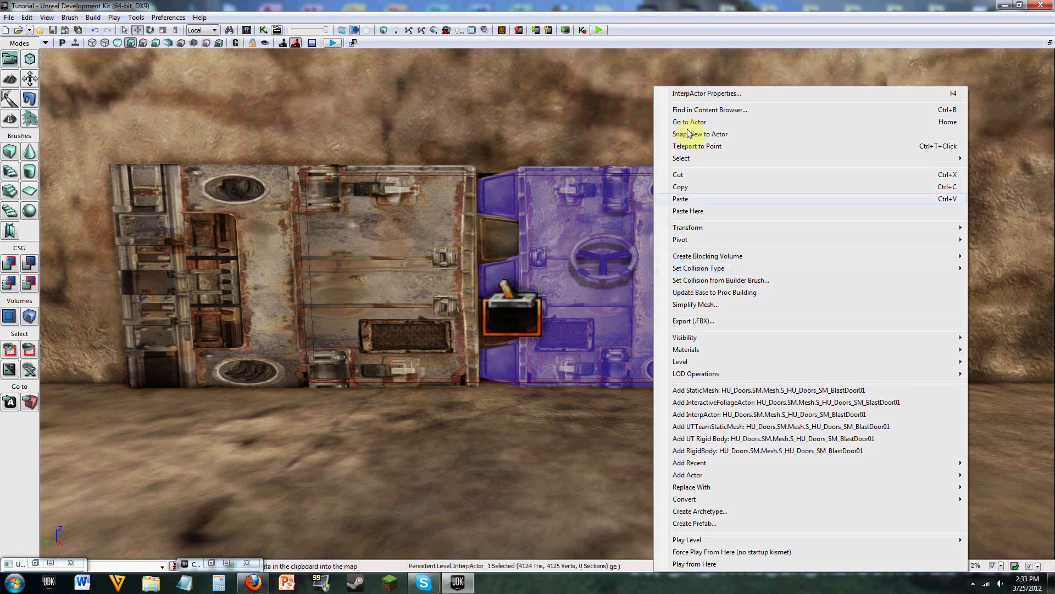
pyautogui.click(365, 224)
pyautogui.rightClick(368, 223)
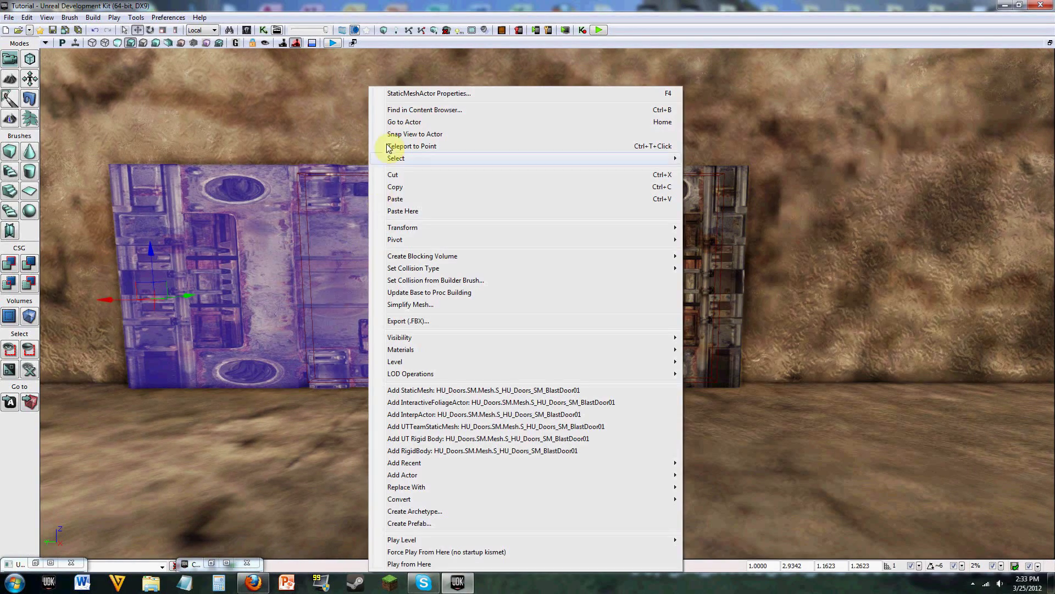
pyautogui.click(401, 110)
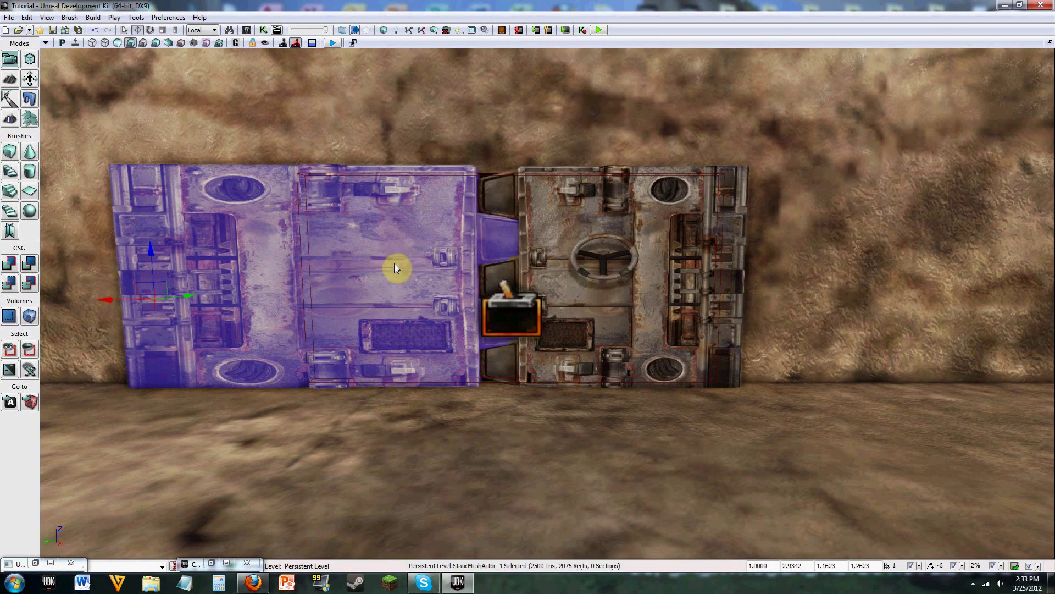
pyautogui.rightClick(394, 263)
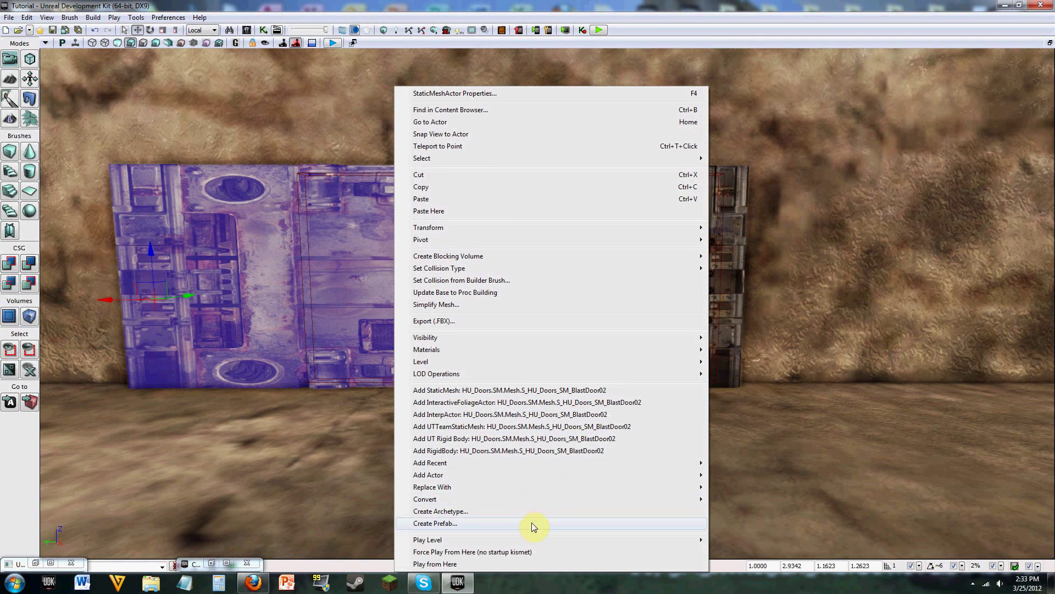
pyautogui.moveTo(480, 486)
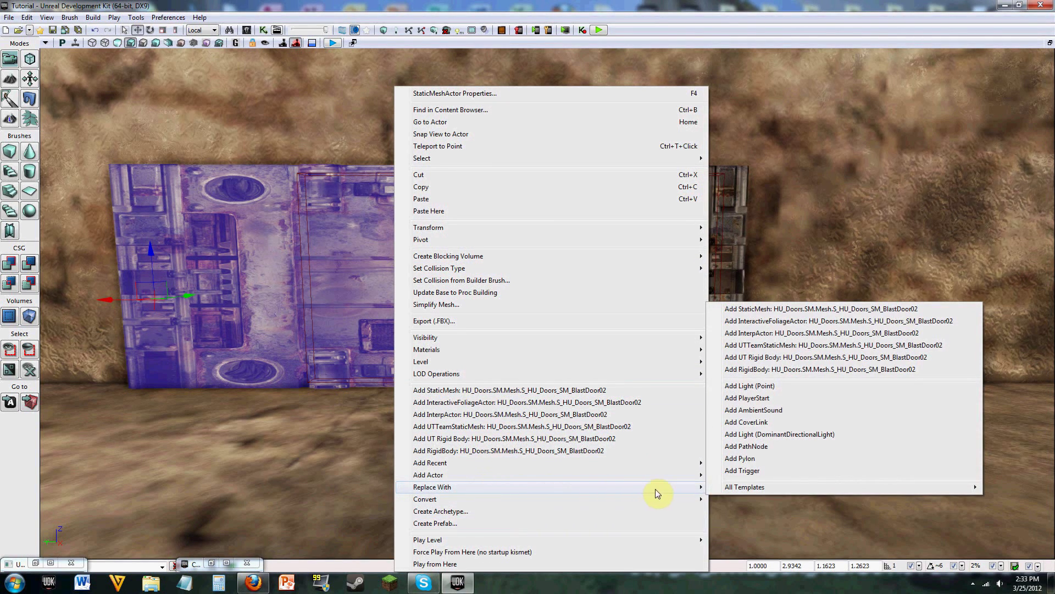
pyautogui.click(781, 336)
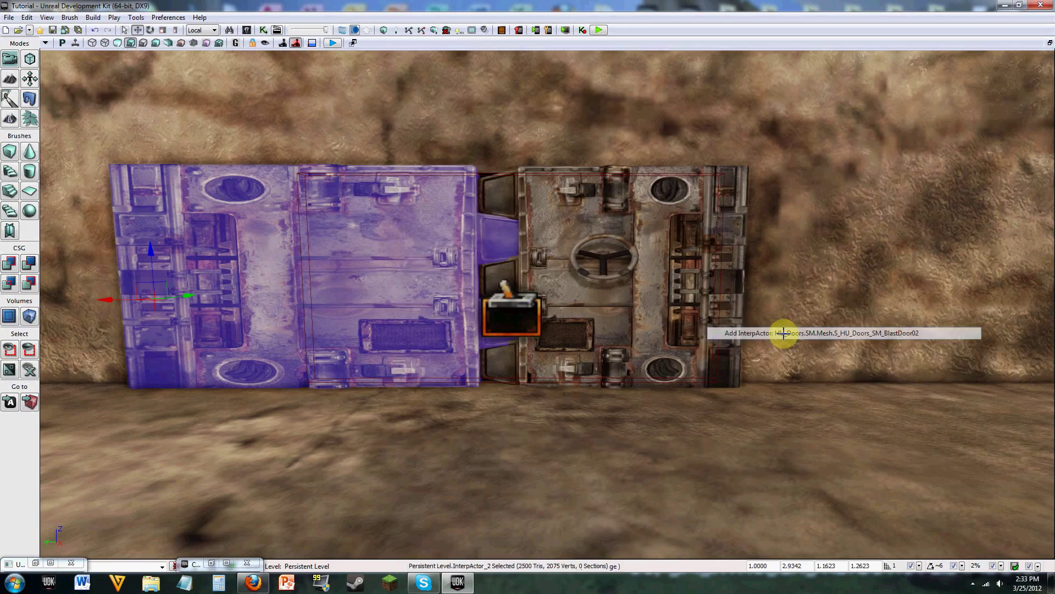
# - Select the trigger in front of the door and pull the view back
pyautogui.moveTo(631, 306)
pyautogui.mouseDown()
pyautogui.moveTo(632, 237)
pyautogui.moveTo(631, 308)
pyautogui.mouseUp()
pyautogui.click(504, 297)
pyautogui.moveTo(504, 297); pyautogui.dragTo(570, 245)
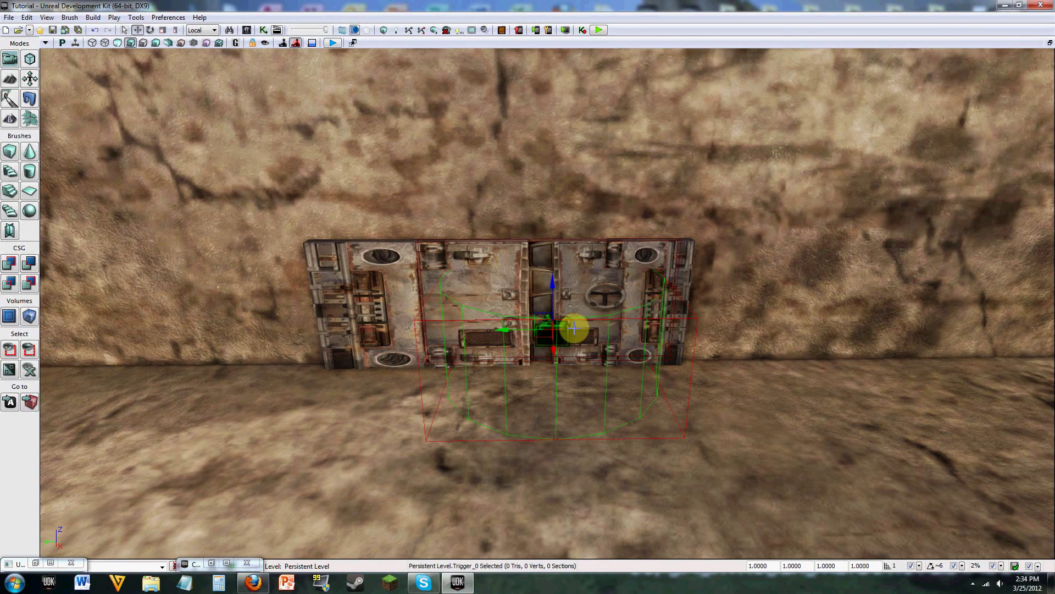
# - Try deleting the old trigger, cancel the Kismet-reference warning, and return to Kismet
pyautogui.press('Delete')
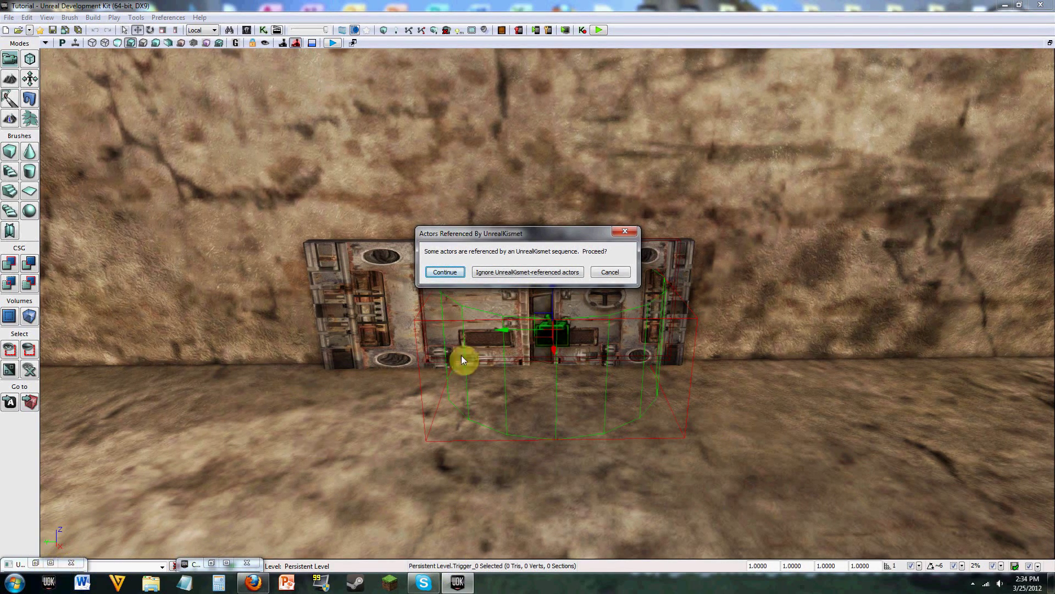
pyautogui.click(610, 272)
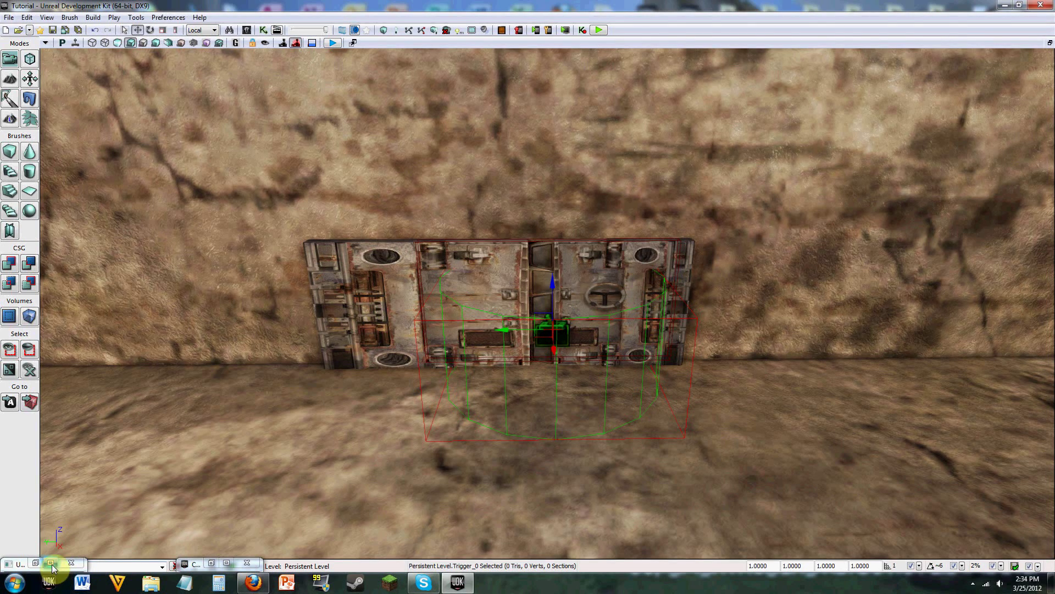
pyautogui.click(51, 563)
# - Delete the Matinee, its door and Matinee Data variables, and the Trigger_0 Touch event from Kismet
pyautogui.click(437, 191)
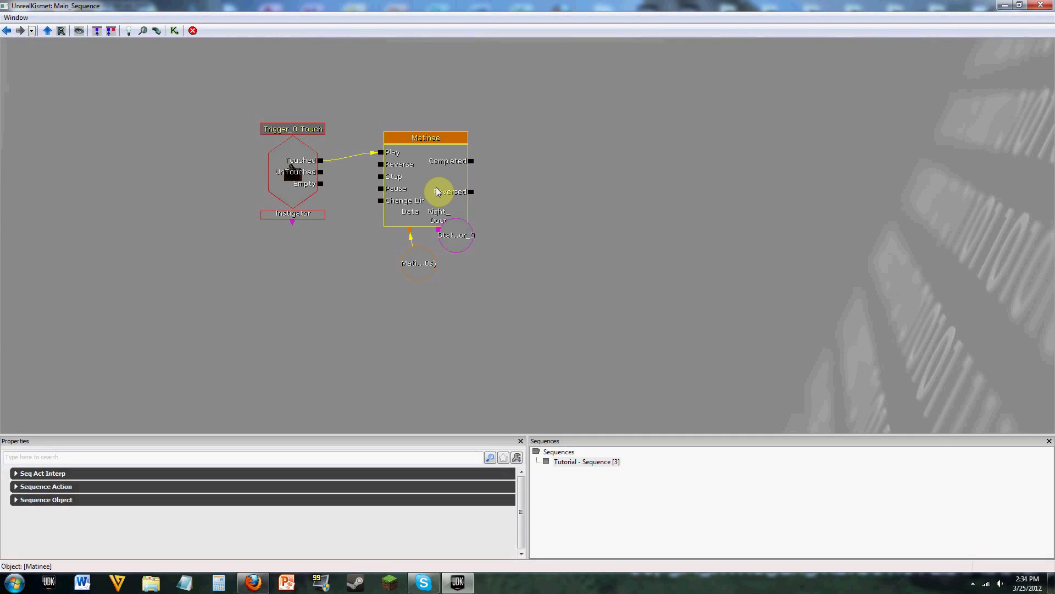
pyautogui.press('Delete')
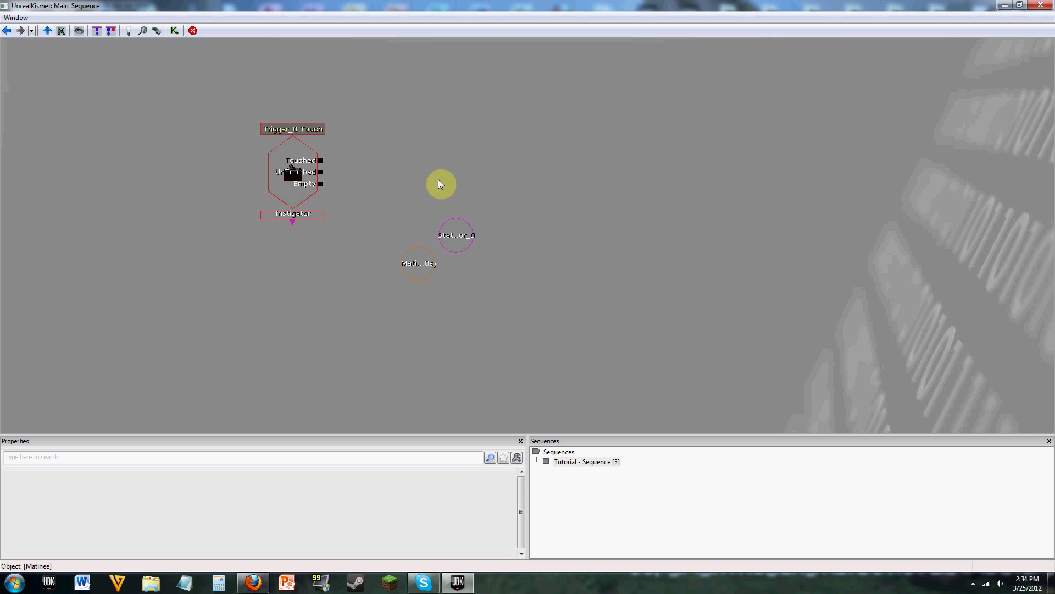
pyautogui.click(468, 233)
pyautogui.press('Delete')
pyautogui.click(422, 268)
pyautogui.press('Delete')
pyautogui.click(302, 186)
pyautogui.press('Delete')
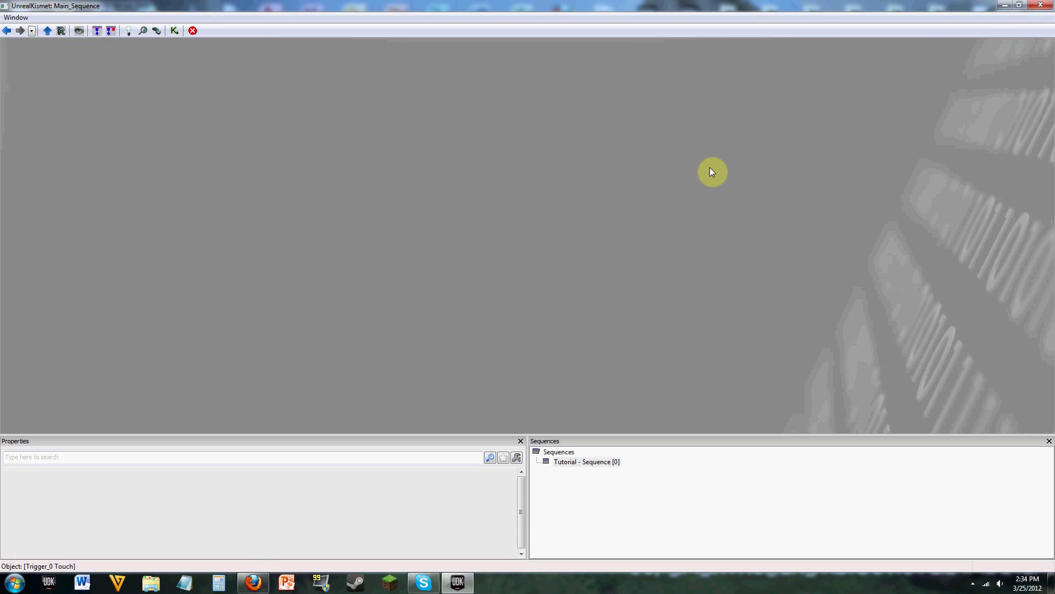
pyautogui.click(1040, 5)
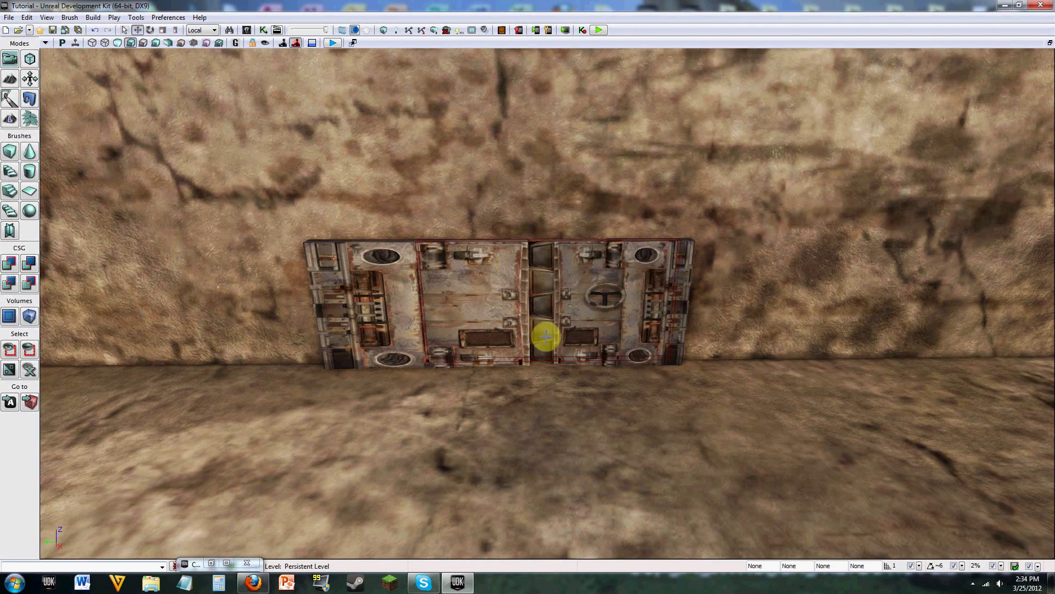
# - Add a new trigger on the floor in front of the door and open its properties
pyautogui.rightClick(554, 392)
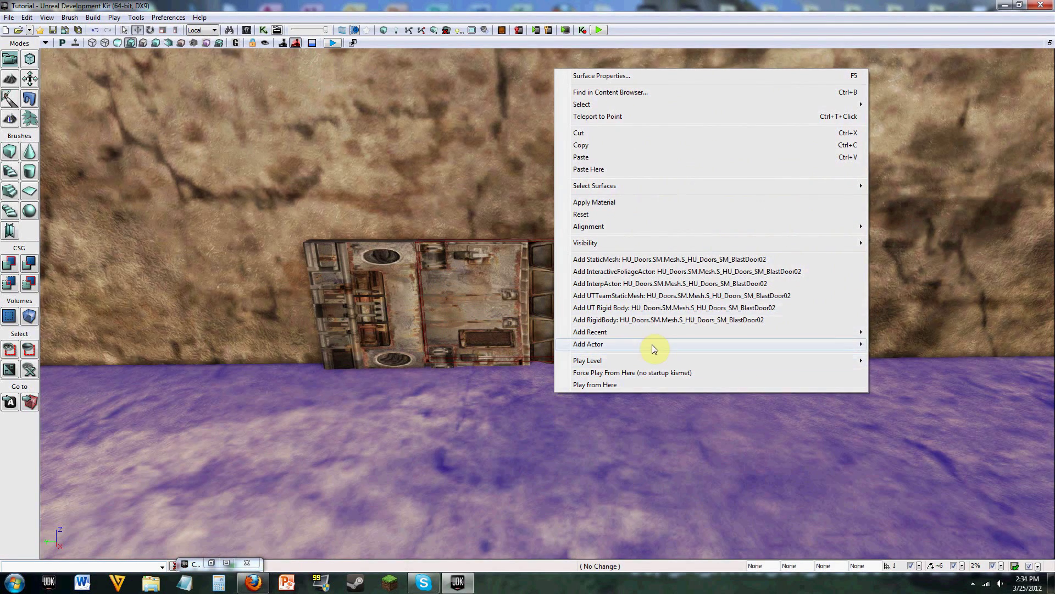
pyautogui.moveTo(654, 344)
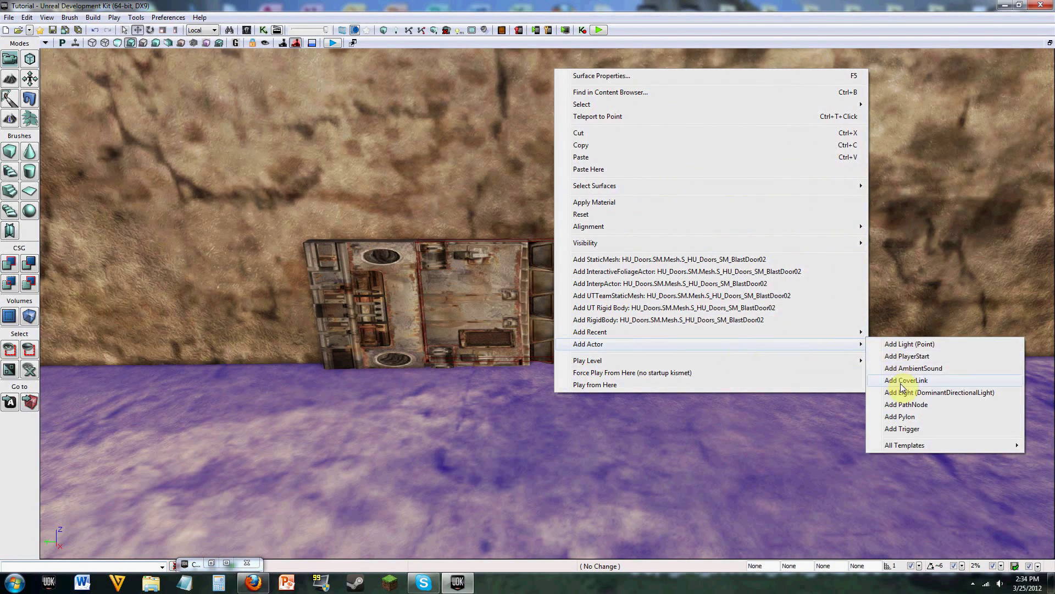
pyautogui.click(906, 428)
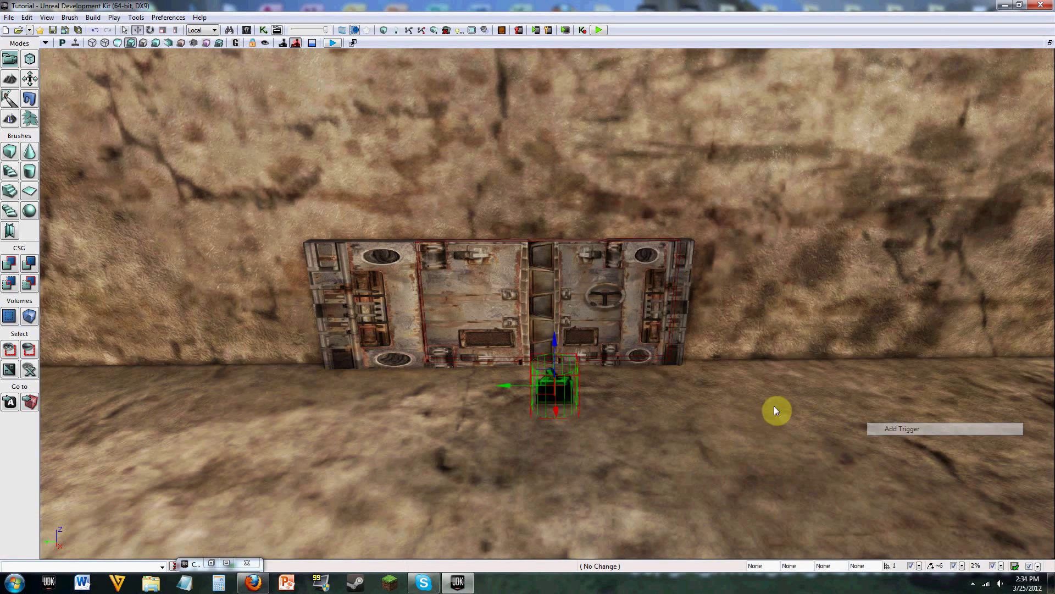
pyautogui.rightClick(562, 380)
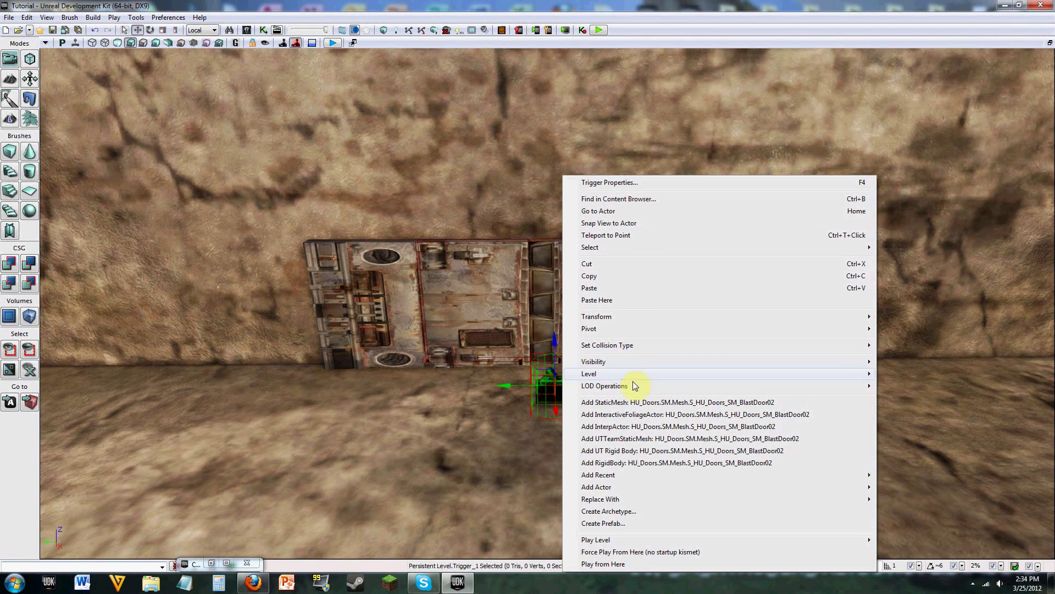
pyautogui.click(615, 185)
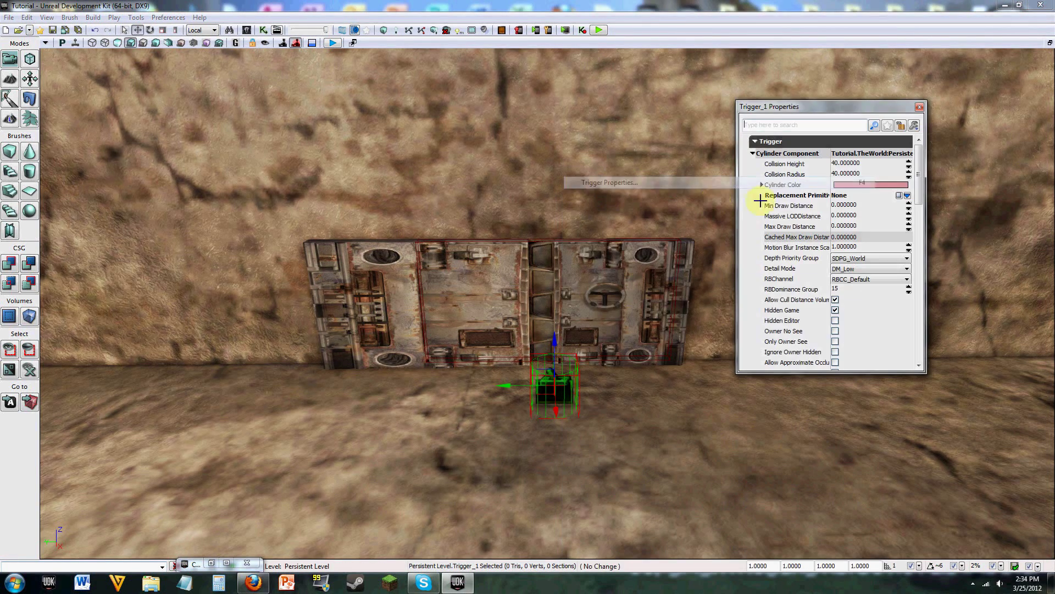
# - Set Trigger_1's Collision Radius to 300 and Collision Height to 150
pyautogui.click(840, 174)
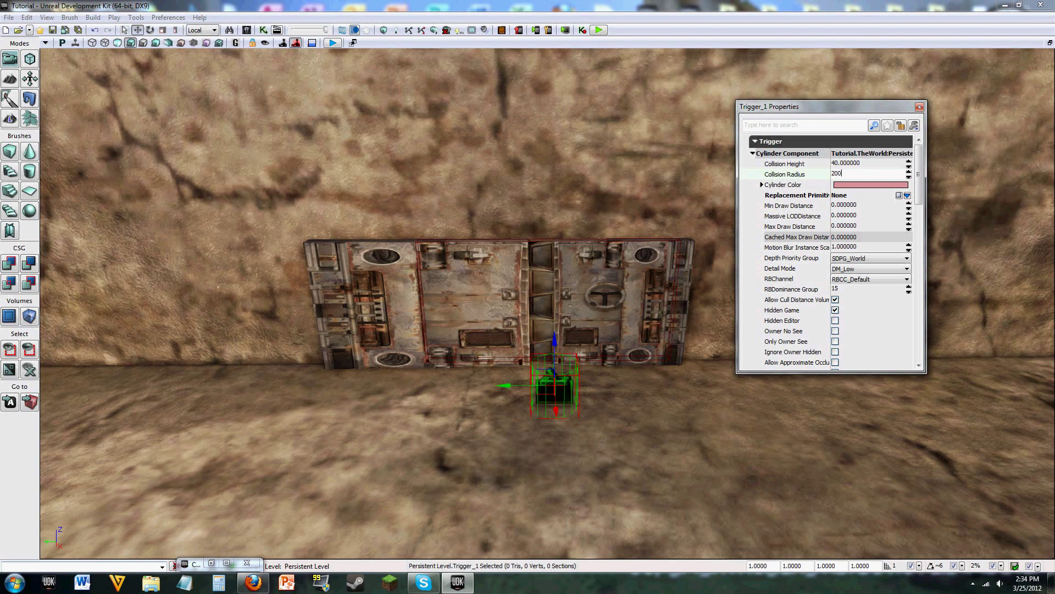
pyautogui.press('Return')
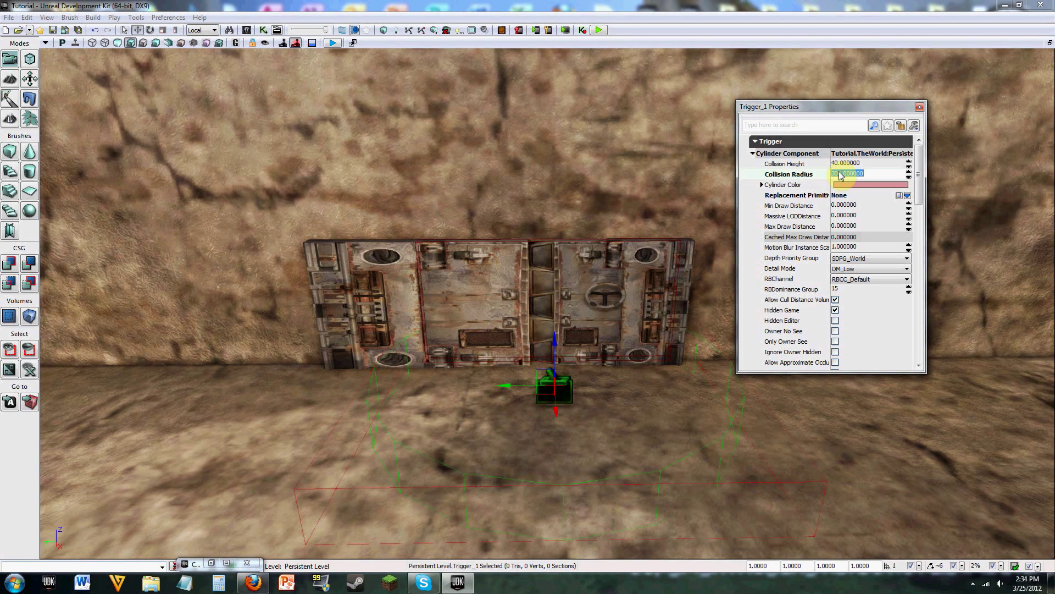
pyautogui.click(838, 165)
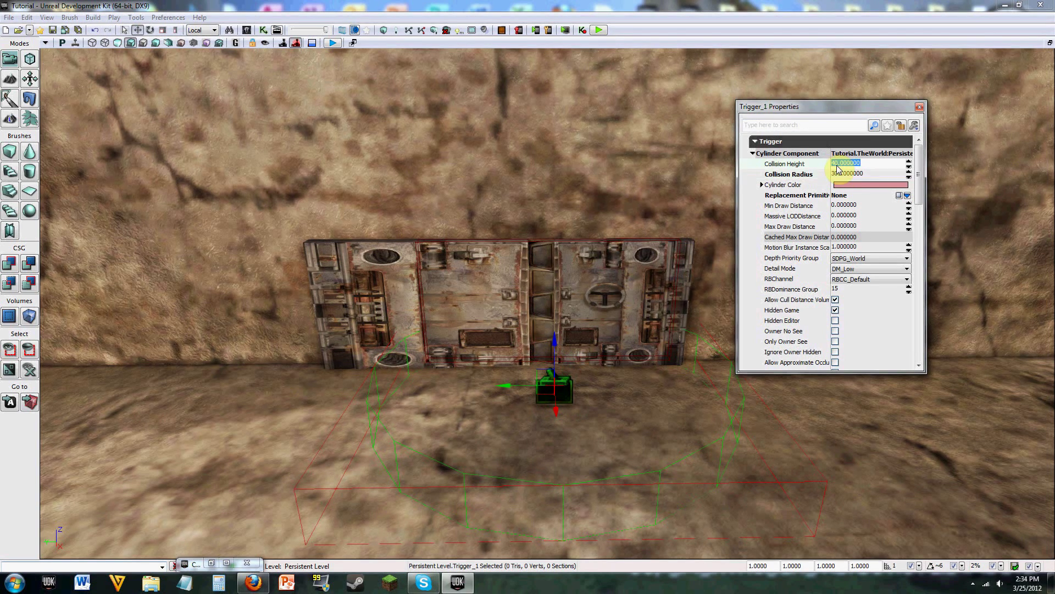
pyautogui.write('150')
pyautogui.press('Return')
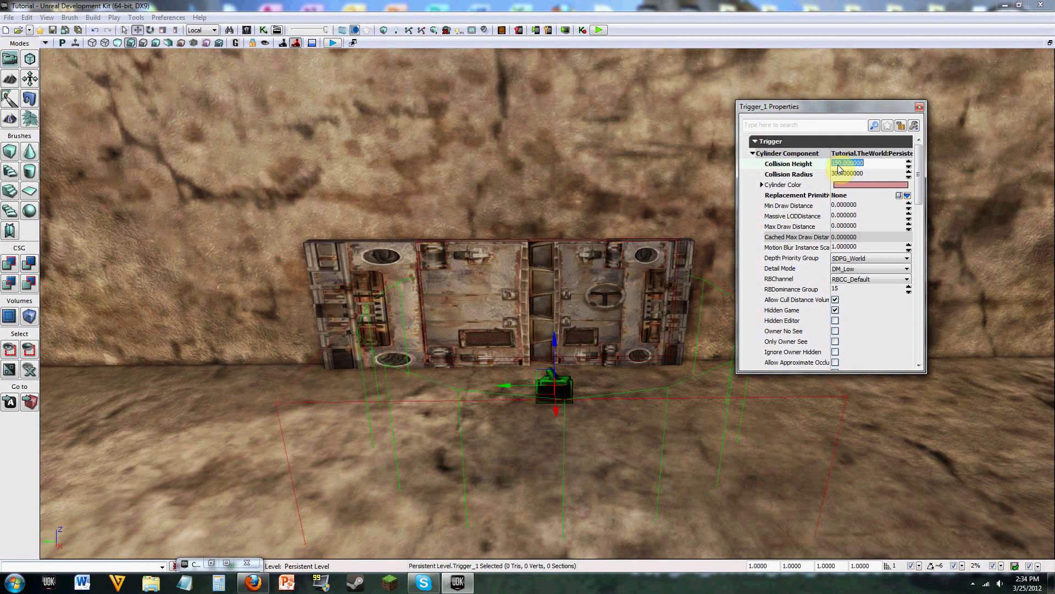
# - Raise the trigger to the door's middle and adjust its position along X
pyautogui.moveTo(555, 321); pyautogui.dragTo(559, 273)
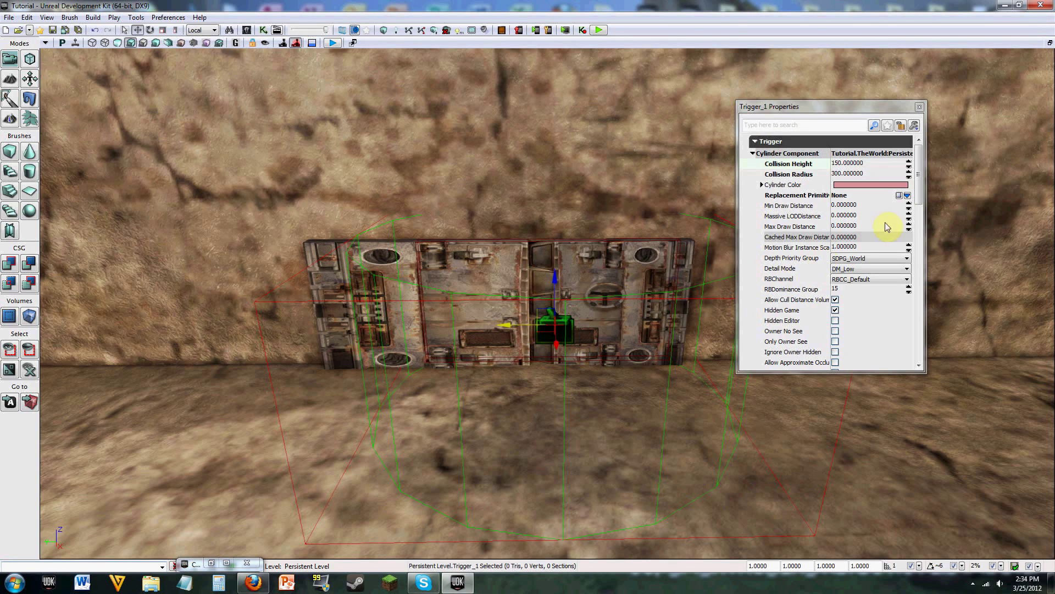
pyautogui.click(919, 106)
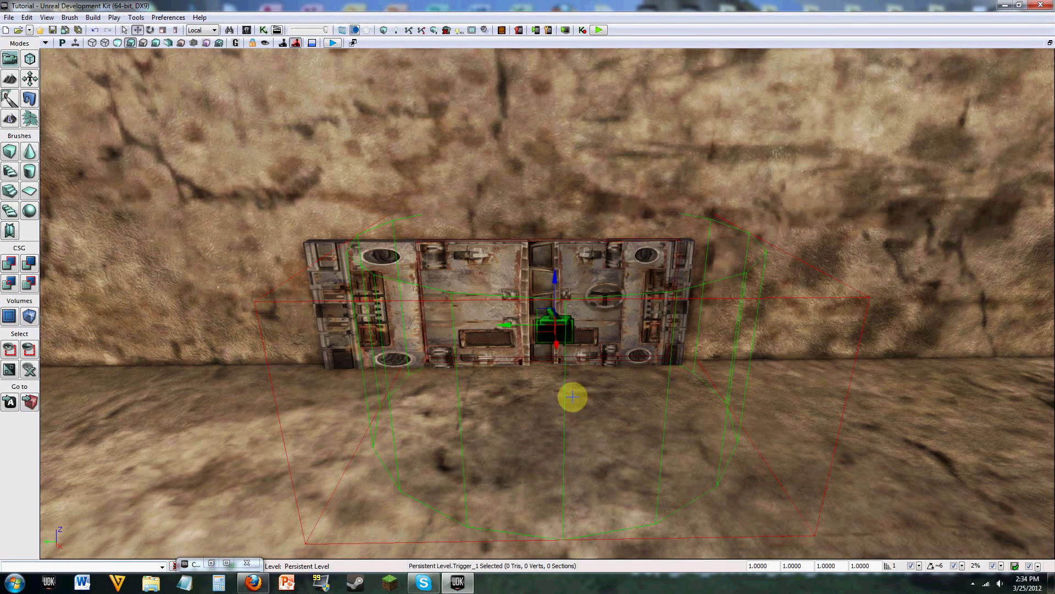
pyautogui.moveTo(556, 345); pyautogui.dragTo(558, 311)
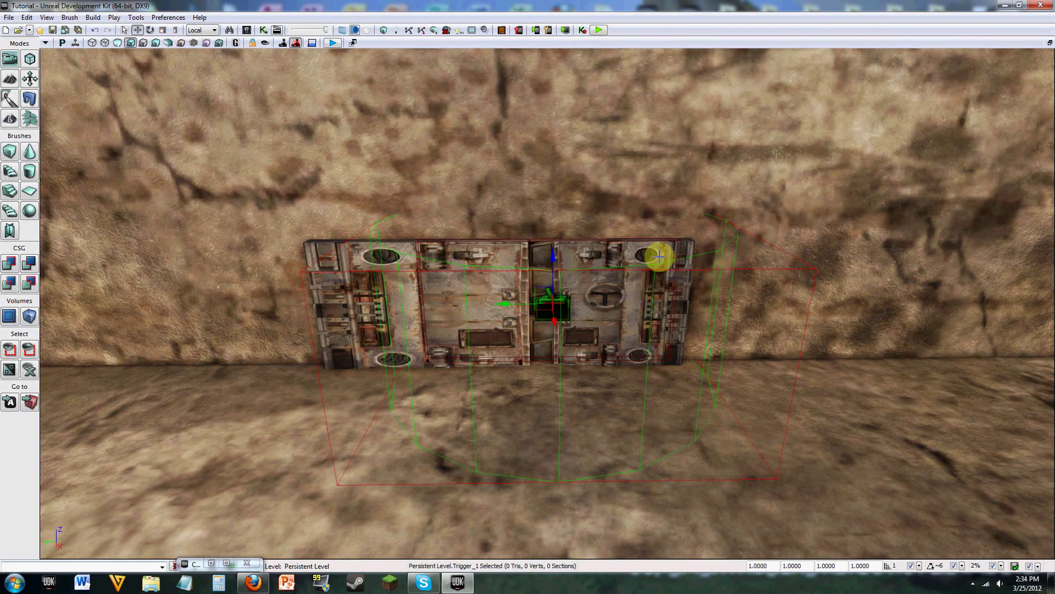
# - In Kismet, add a Touch event using Trigger_1
pyautogui.click(226, 564)
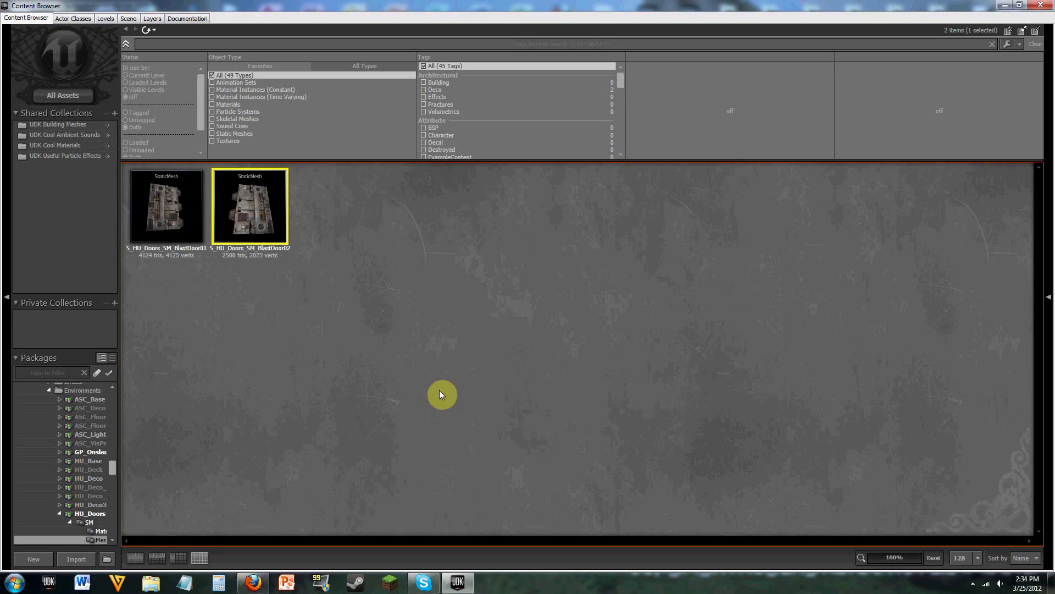
pyautogui.click(1041, 5)
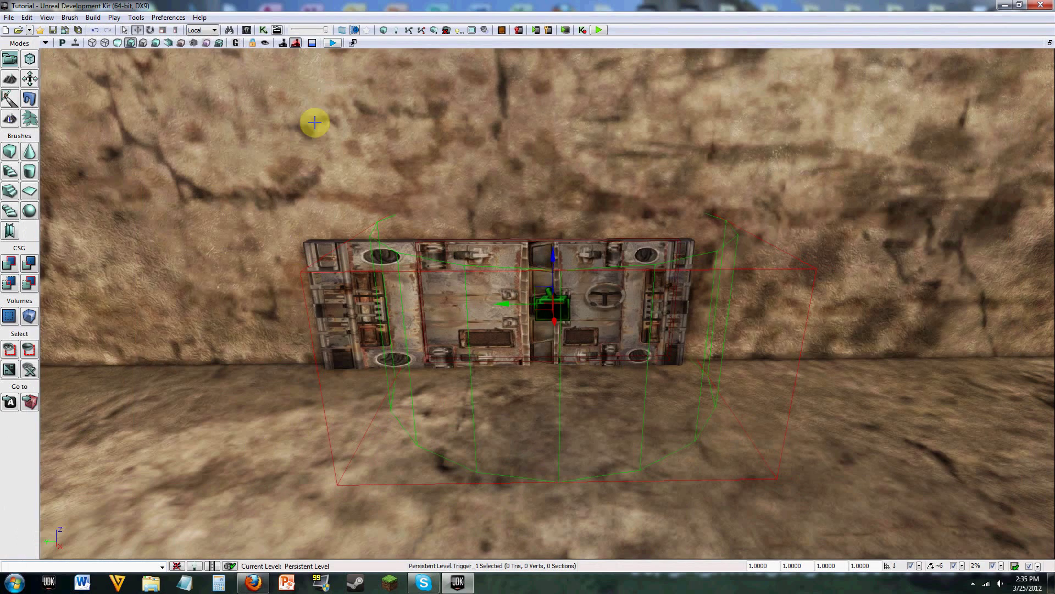
pyautogui.click(263, 29)
pyautogui.rightClick(389, 245)
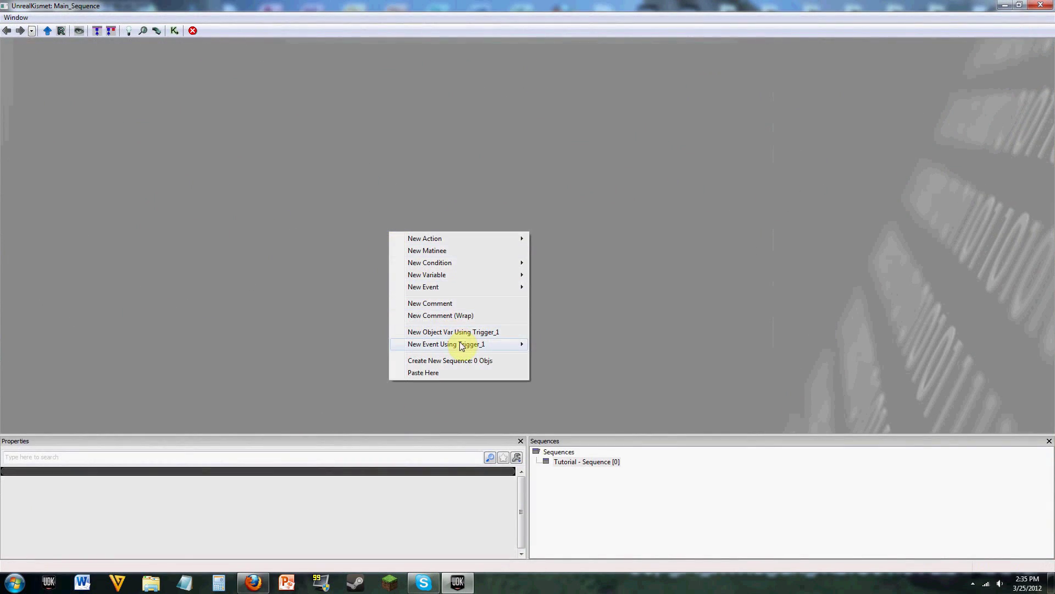
pyautogui.moveTo(506, 350)
pyautogui.click(554, 343)
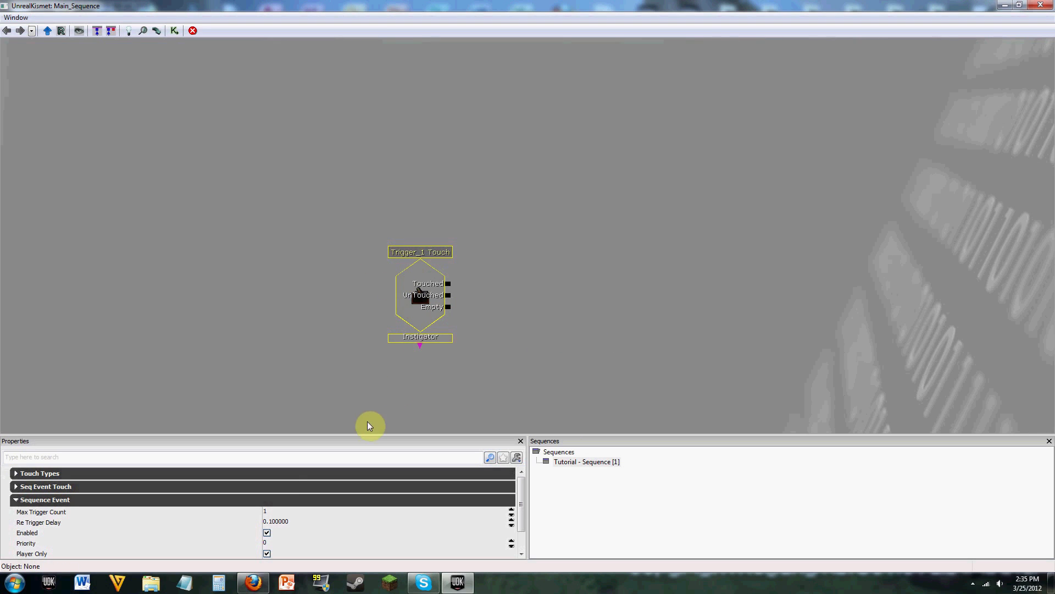
# - Set the Touch event's Max Trigger Count to 0 and Re Trigger Delay to 1
pyautogui.click(268, 512)
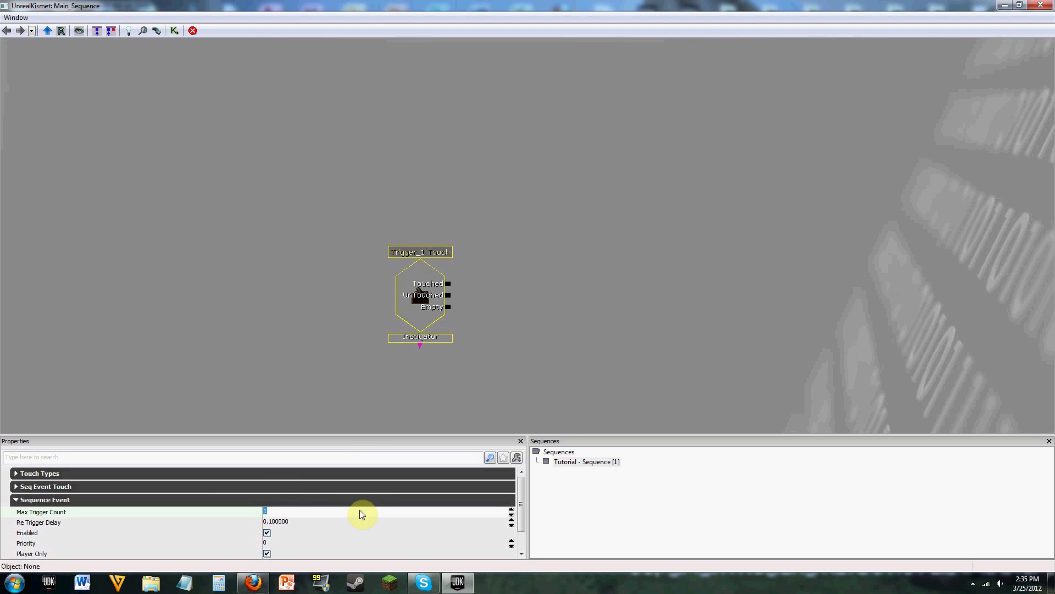
pyautogui.write('0')
pyautogui.click(267, 521)
pyautogui.write('1')
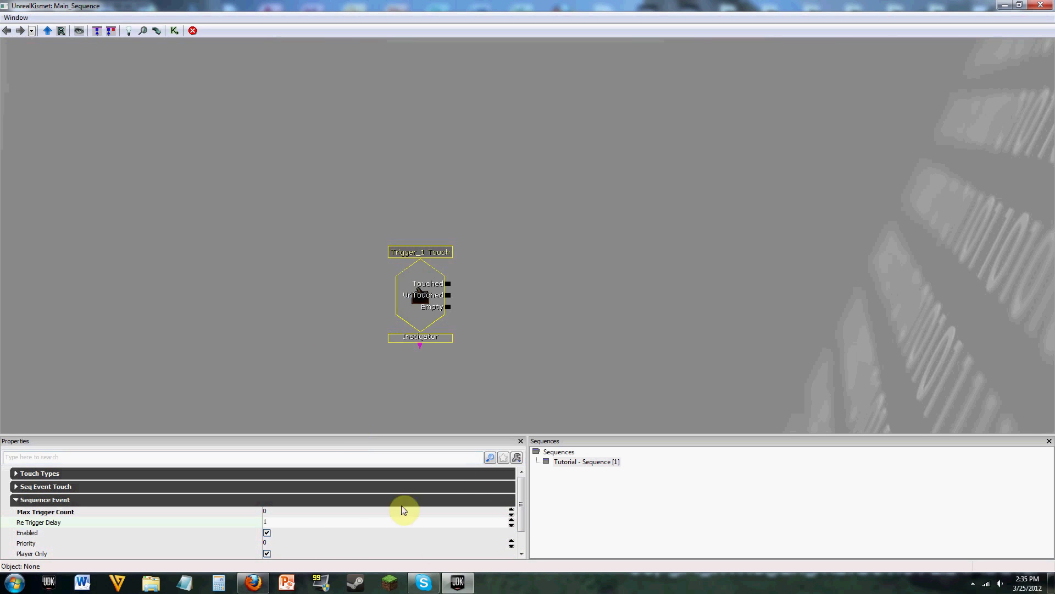
pyautogui.moveTo(522, 512); pyautogui.dragTo(524, 530)
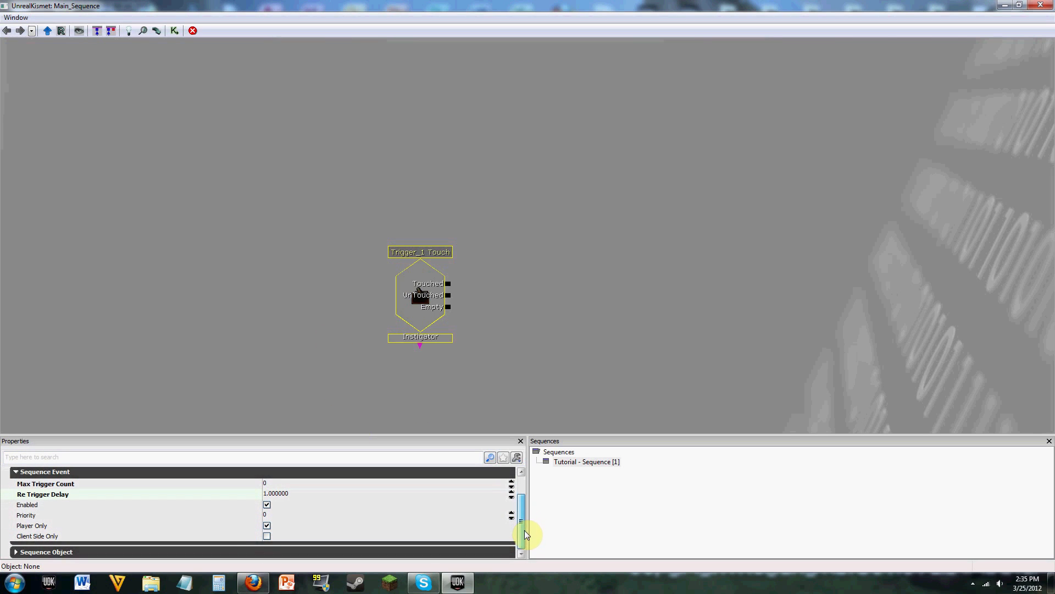
pyautogui.click(262, 473)
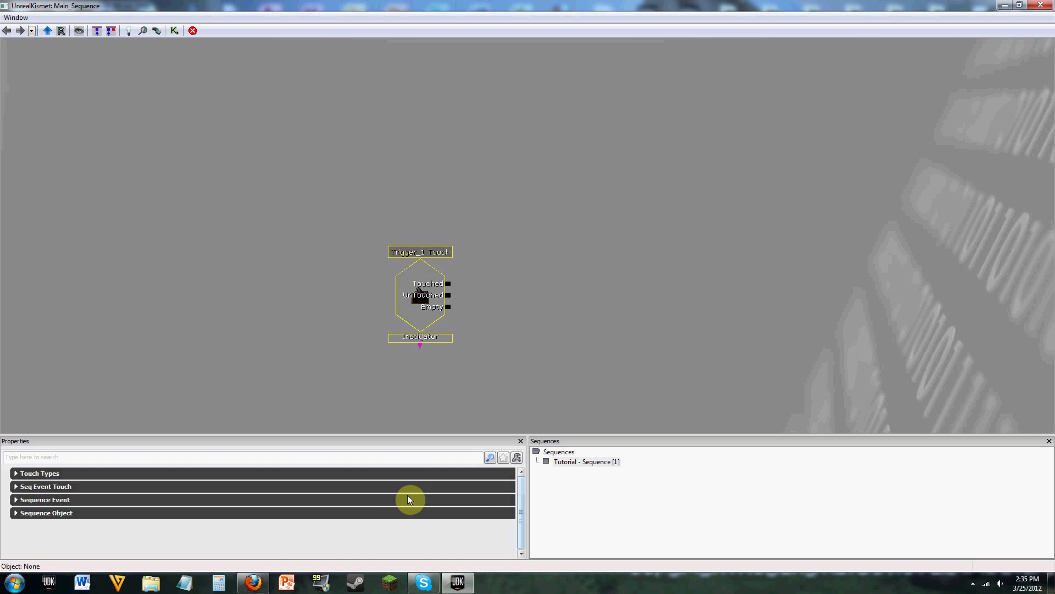
pyautogui.click(513, 500)
pyautogui.click(438, 499)
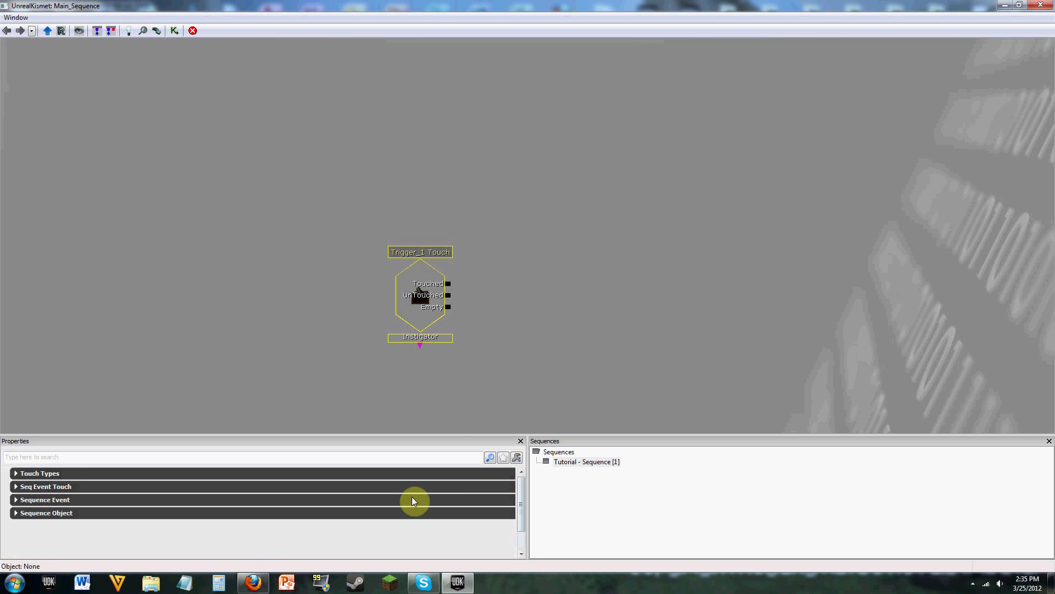
# - Add a new Matinee, link Touched to its Play input, and open it
pyautogui.rightClick(539, 256)
pyautogui.click(565, 279)
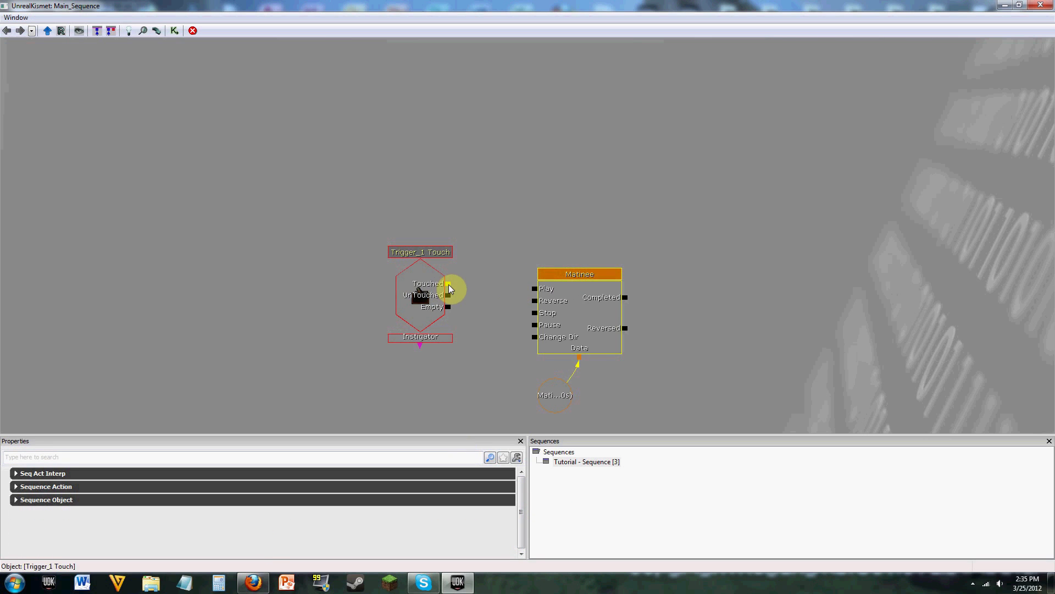
pyautogui.moveTo(449, 284); pyautogui.dragTo(532, 289)
pyautogui.doubleClick(578, 314)
# - Select the right door half InterpActor in the level, then return to Matinee
pyautogui.click(503, 60)
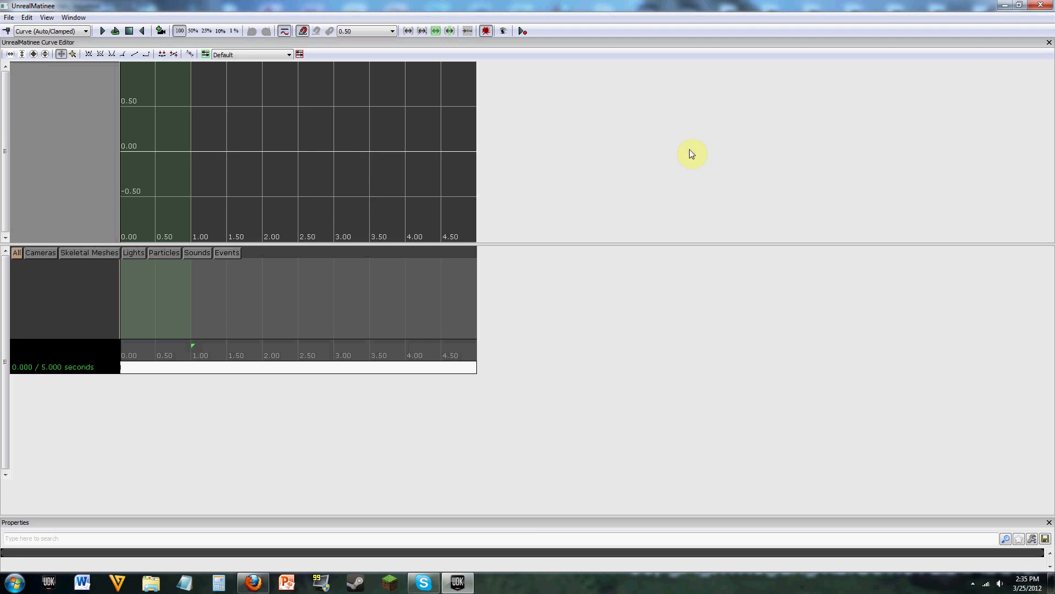
pyautogui.click(1006, 5)
pyautogui.click(1007, 5)
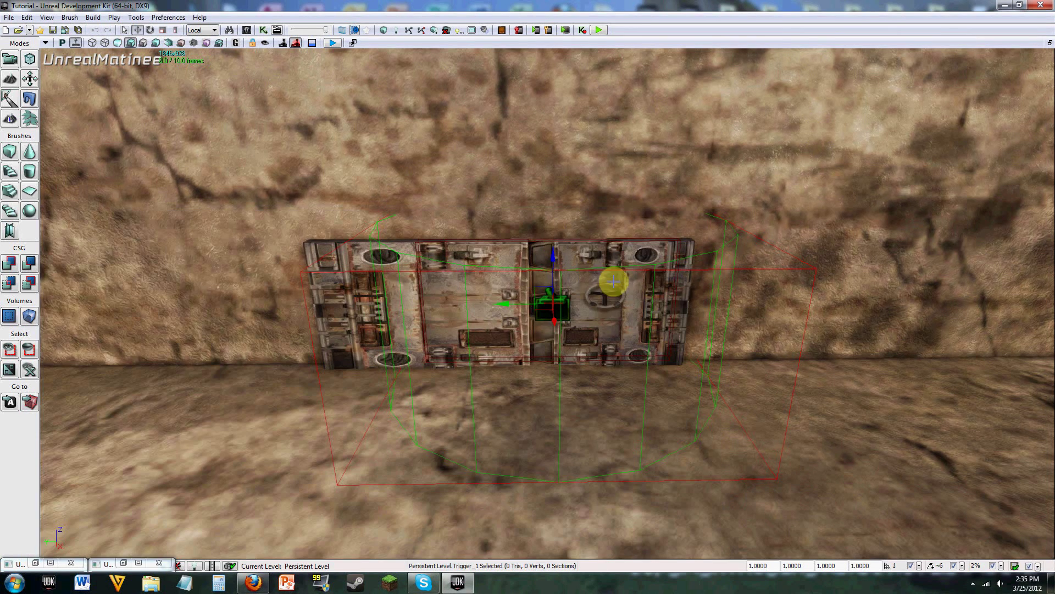
pyautogui.click(616, 291)
pyautogui.rightClick(615, 292)
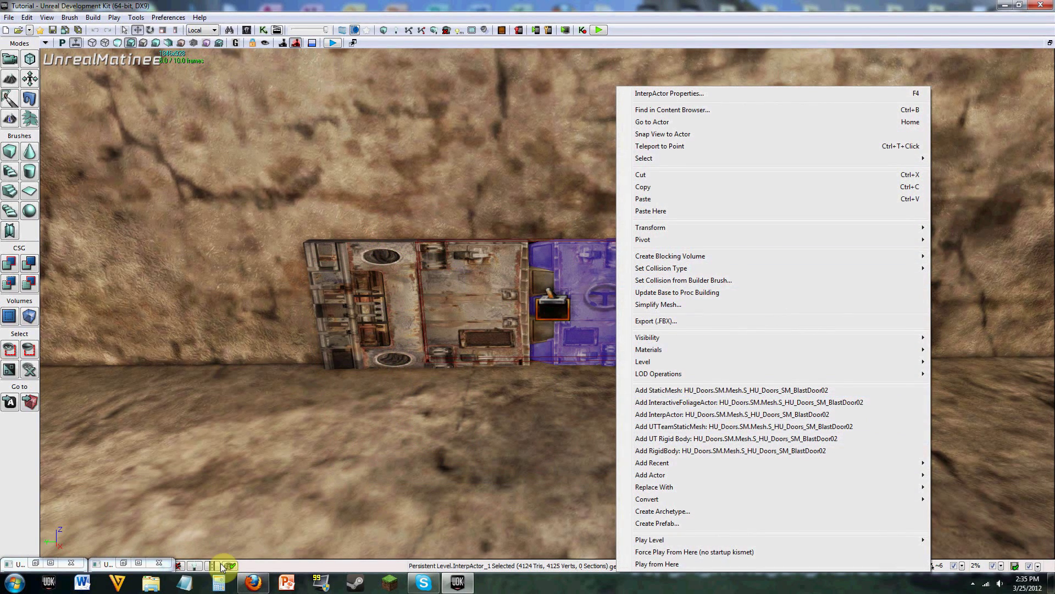
pyautogui.click(50, 562)
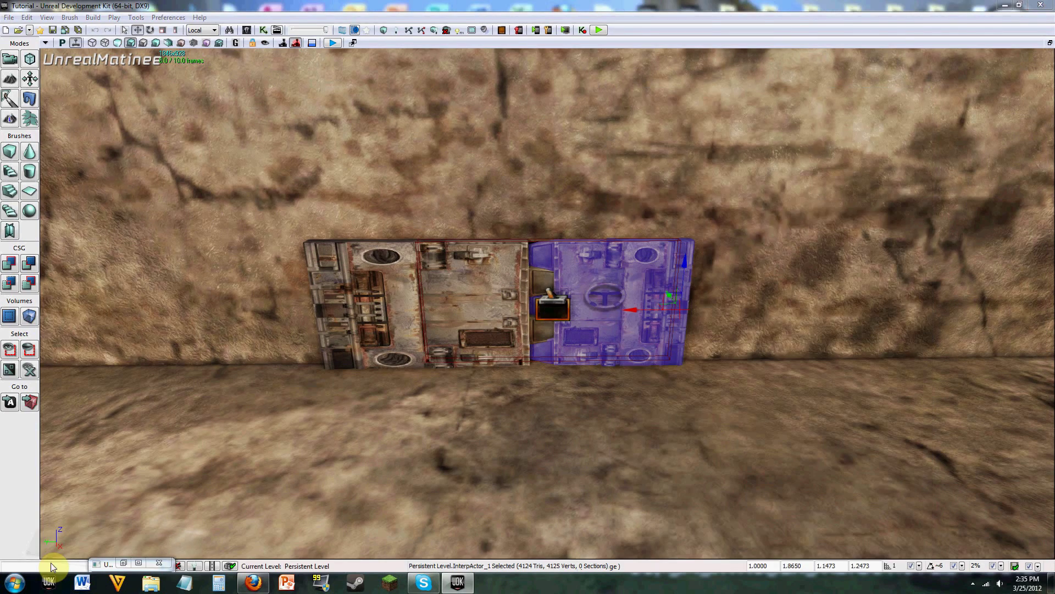
pyautogui.click(50, 563)
# - Add an empty group named Right_Door and give it a Movement track
pyautogui.rightClick(53, 291)
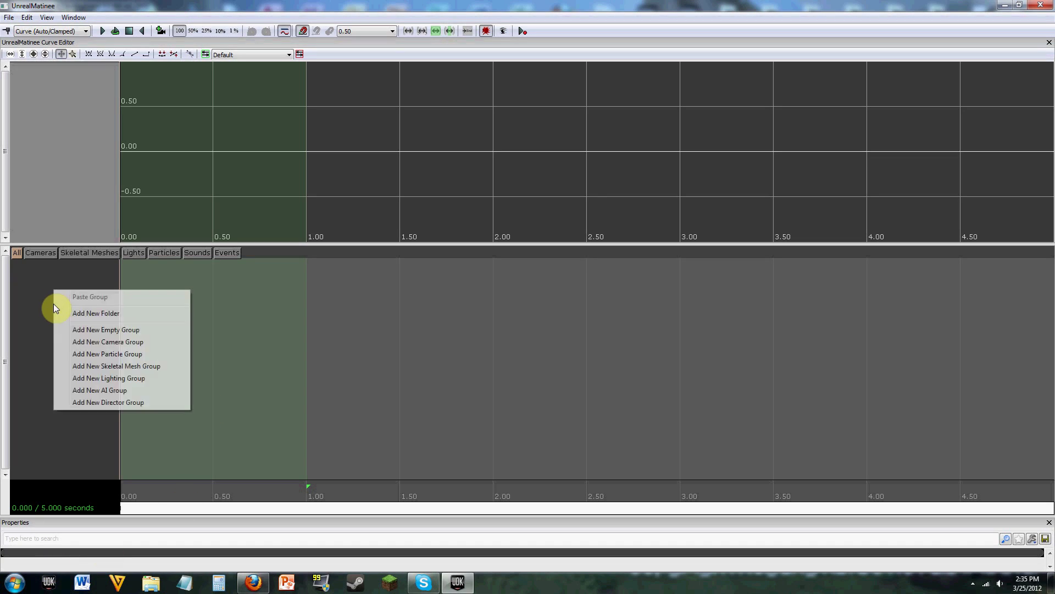
pyautogui.click(83, 330)
pyautogui.write('Right ')
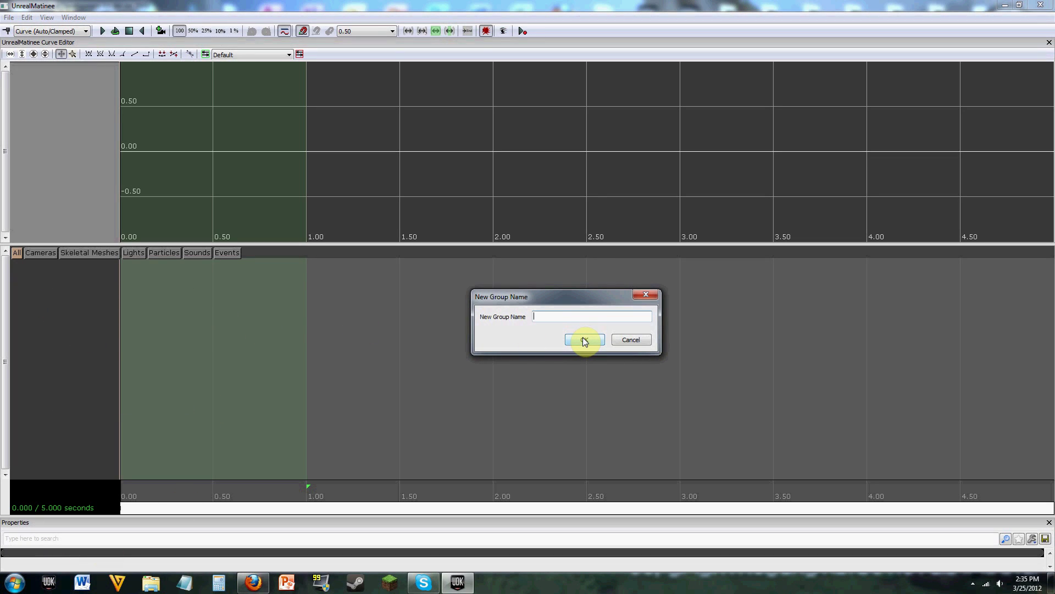
pyautogui.write('door')
pyautogui.click(584, 339)
pyautogui.rightClick(86, 271)
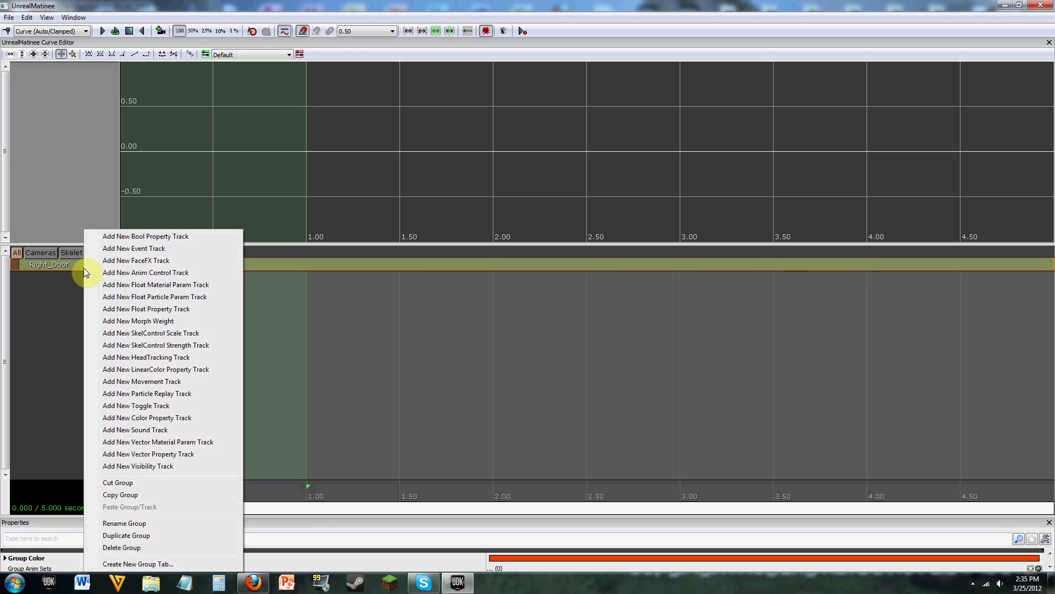
pyautogui.click(142, 381)
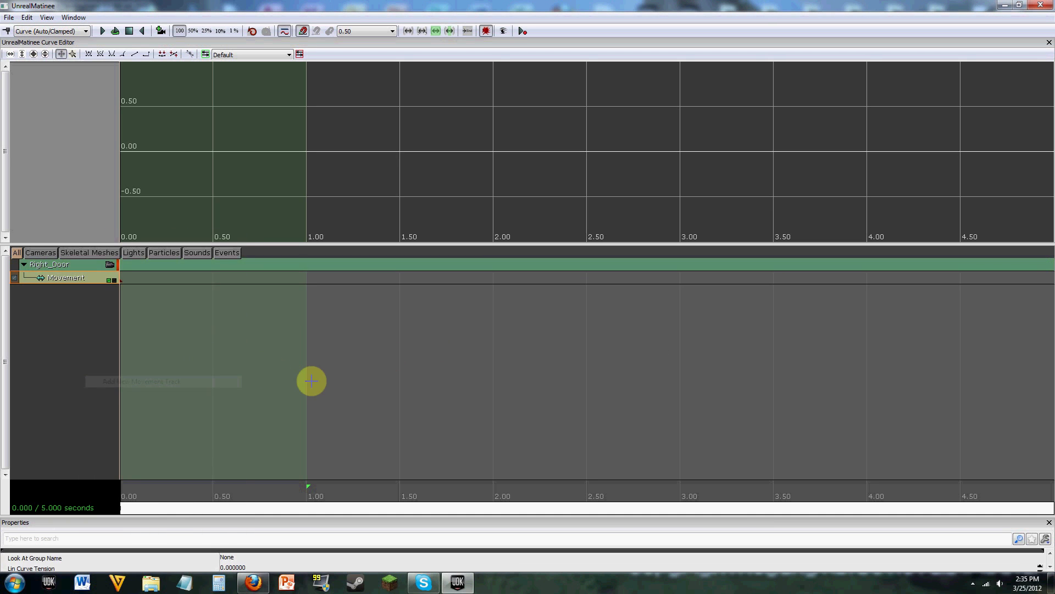
# - Float the Matinee window beside the door and select the Movement track's starting key
pyautogui.click(1003, 5)
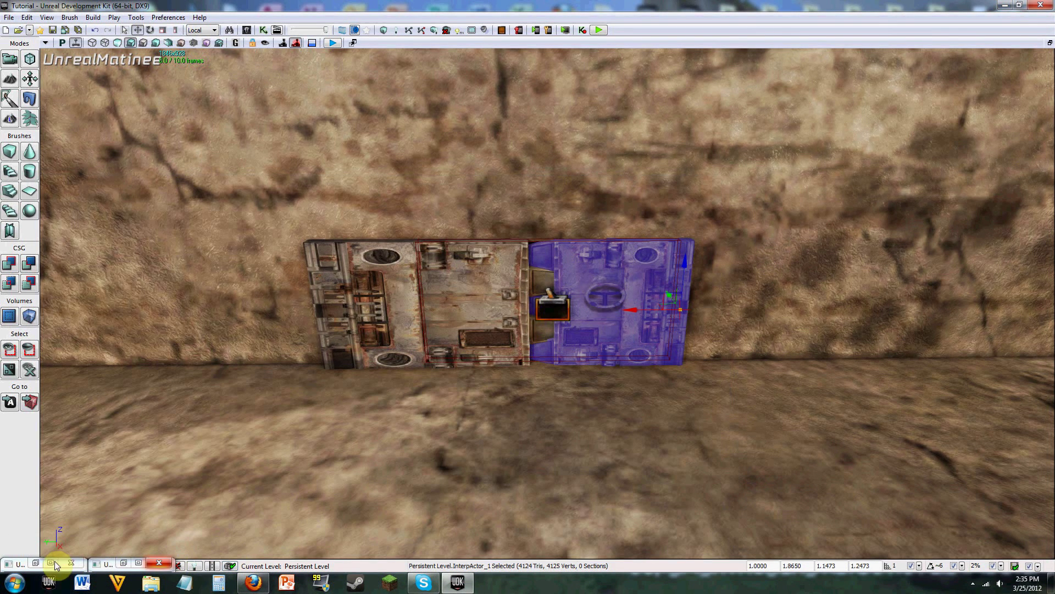
pyautogui.click(54, 562)
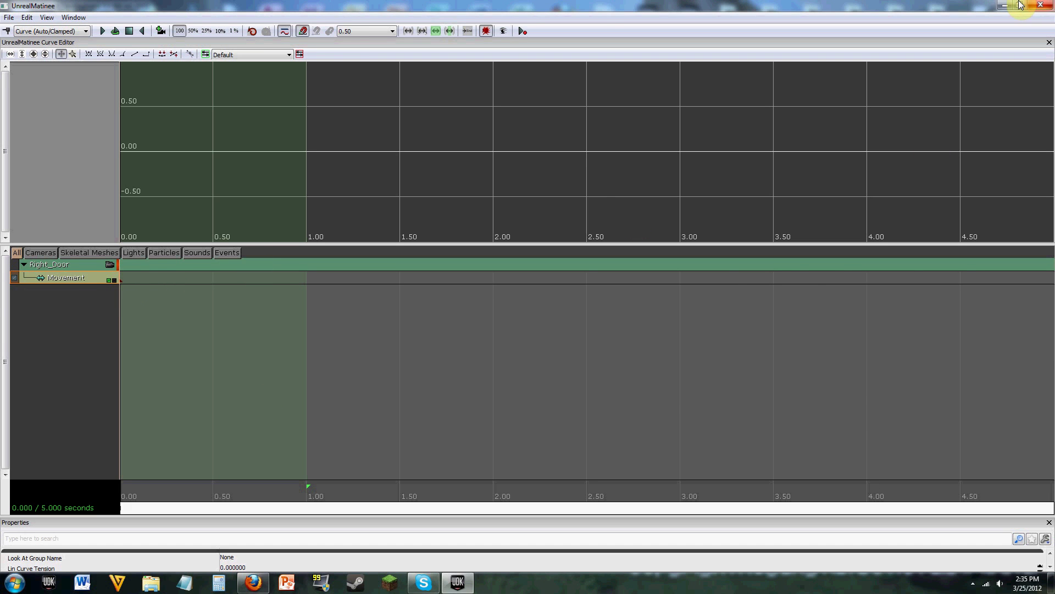
pyautogui.click(1022, 5)
pyautogui.moveTo(388, 64); pyautogui.dragTo(886, 11)
pyautogui.click(677, 284)
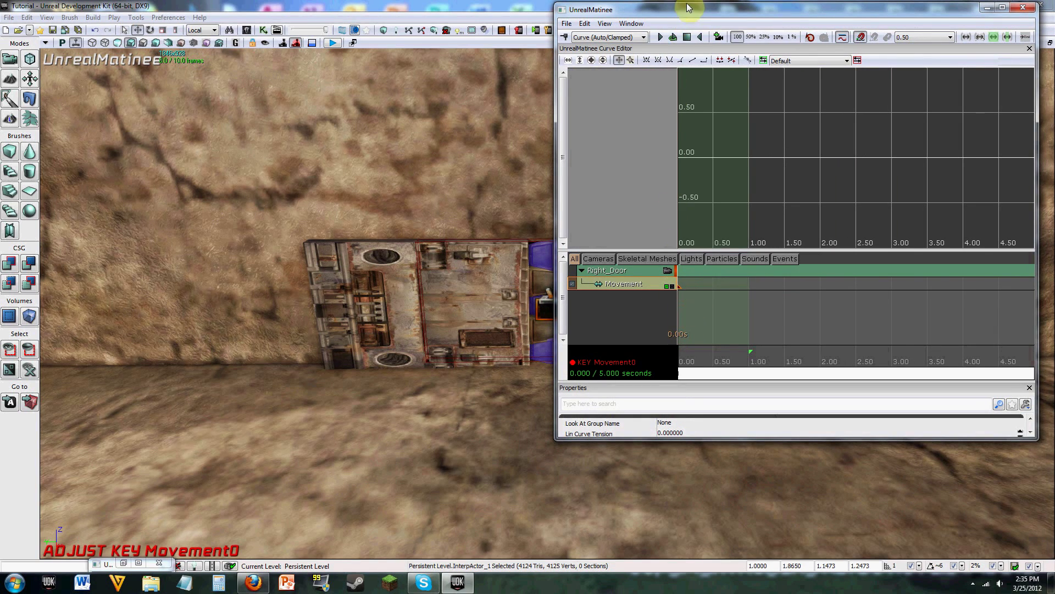
pyautogui.moveTo(676, 12); pyautogui.dragTo(100, 14)
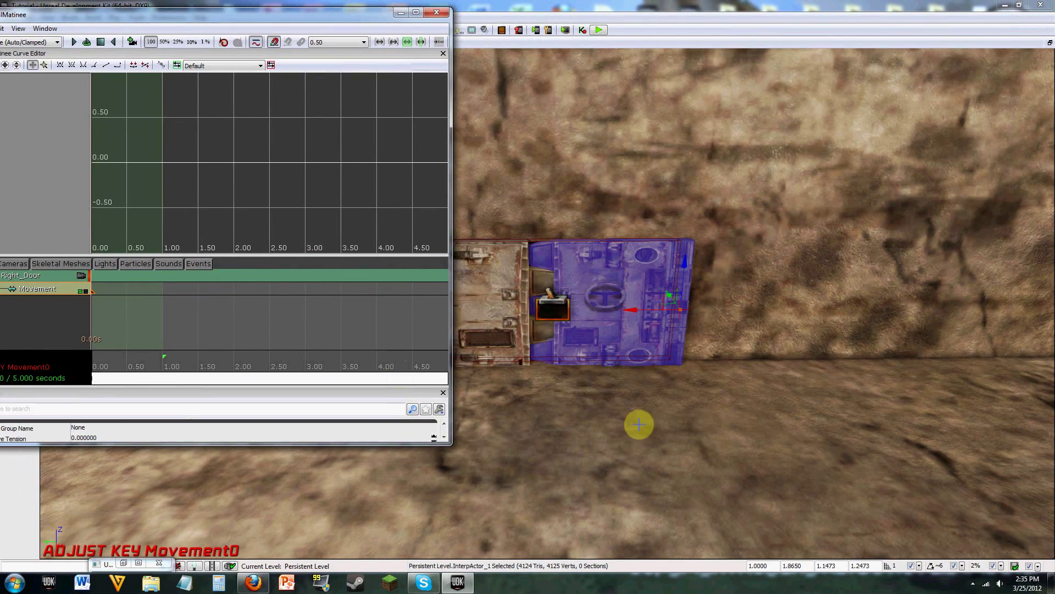
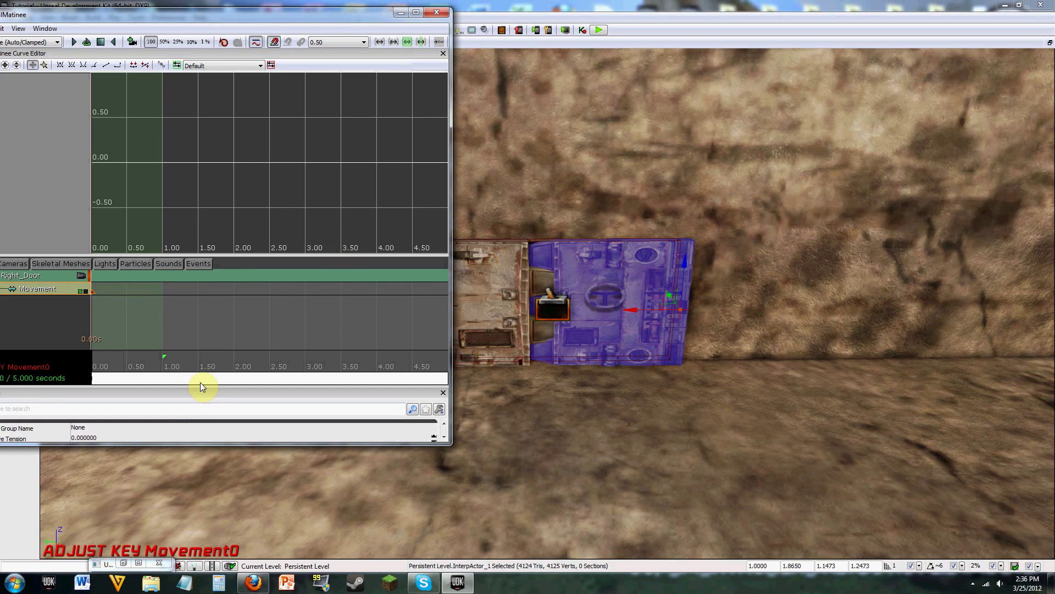
# - Place the Matinee time cursor at the 4.00-second mark on the timeline
pyautogui.moveTo(200, 383); pyautogui.dragTo(229, 382)
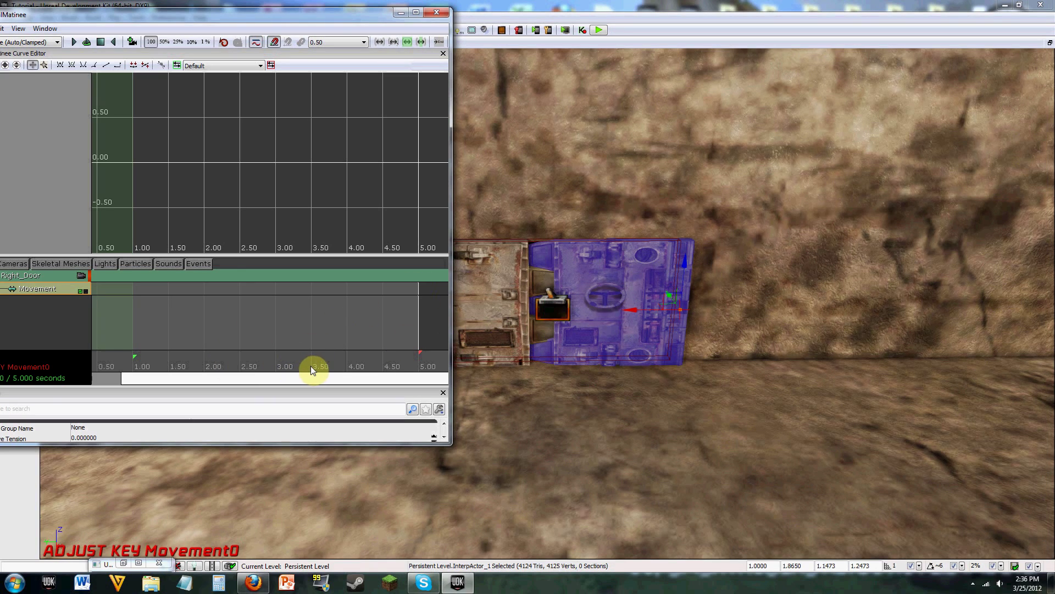
pyautogui.click(348, 364)
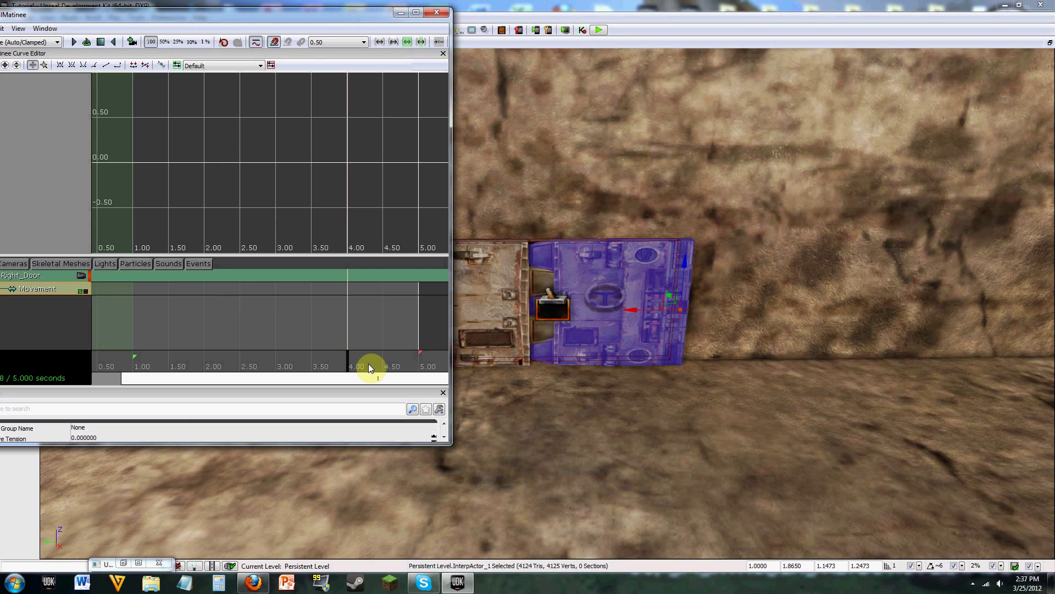
# - Key the Right_Door movement at 4.00s with the door slid fully open to the right
pyautogui.press('Return')
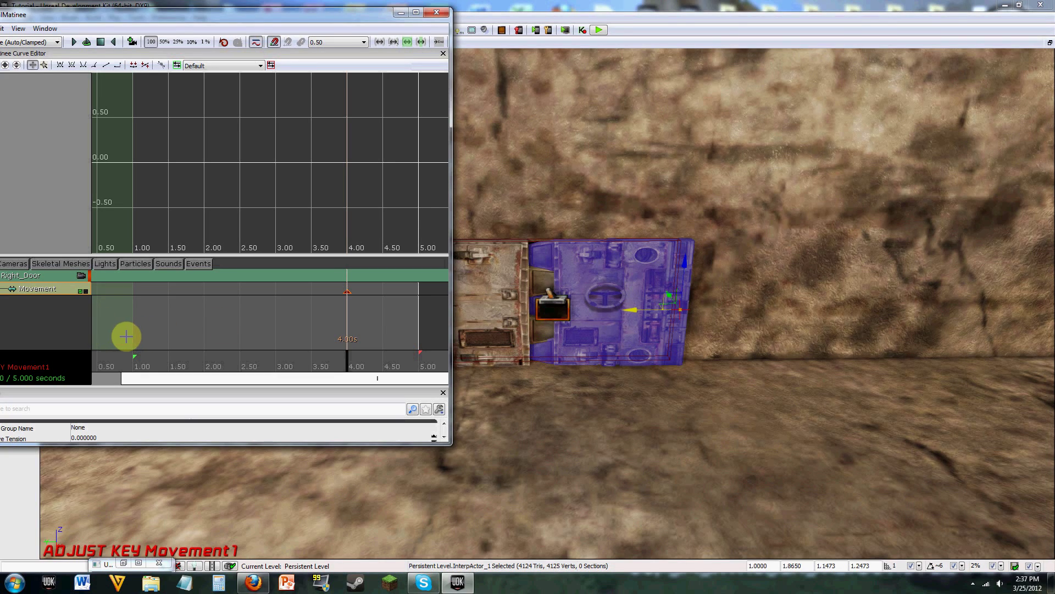
pyautogui.click(648, 310)
pyautogui.moveTo(648, 310); pyautogui.dragTo(913, 308)
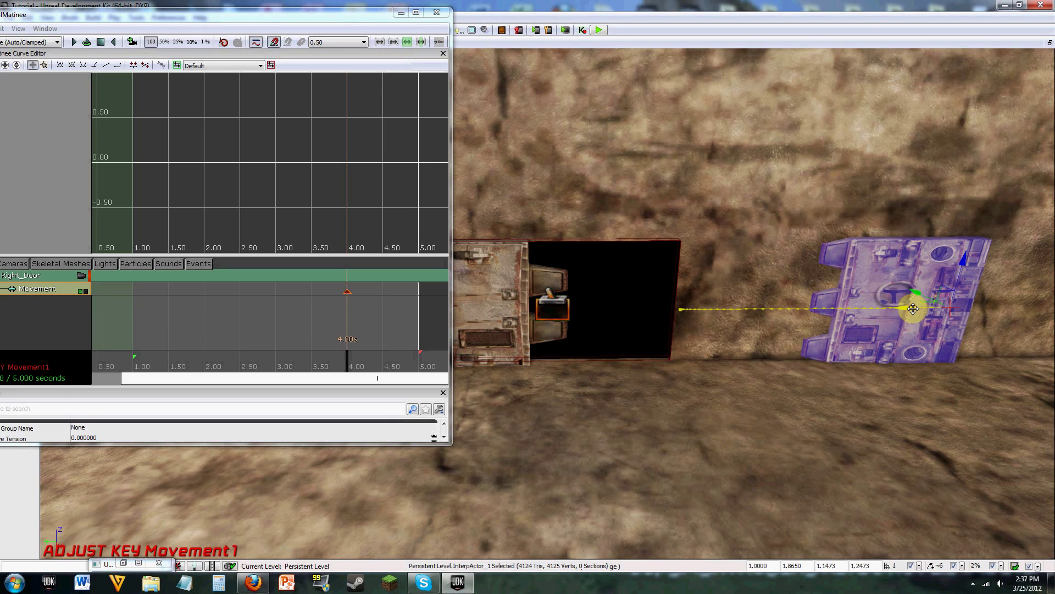
pyautogui.moveTo(914, 307); pyautogui.dragTo(913, 304)
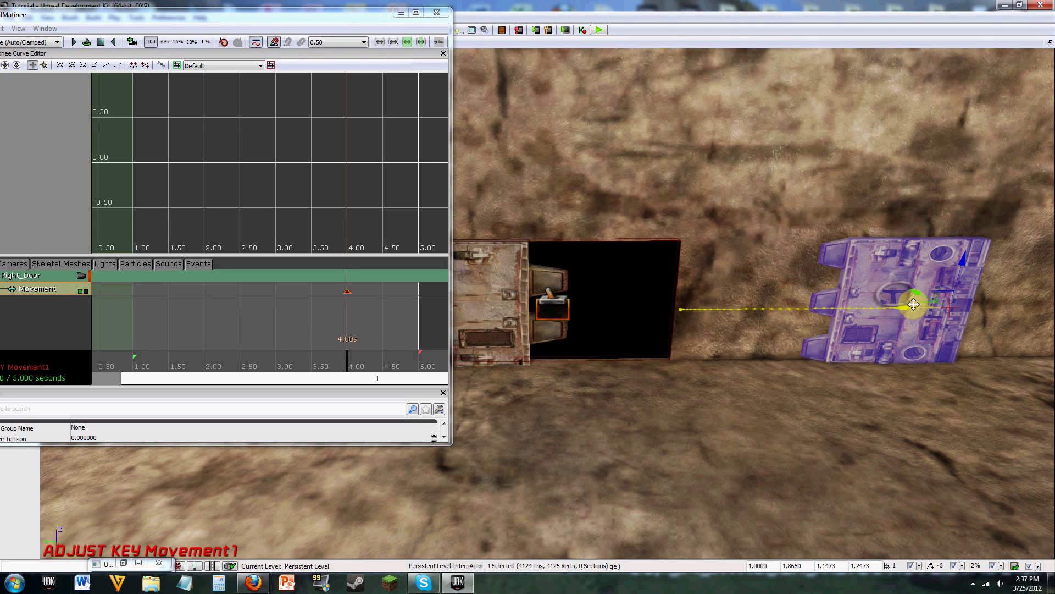
pyautogui.moveTo(913, 304); pyautogui.dragTo(913, 302)
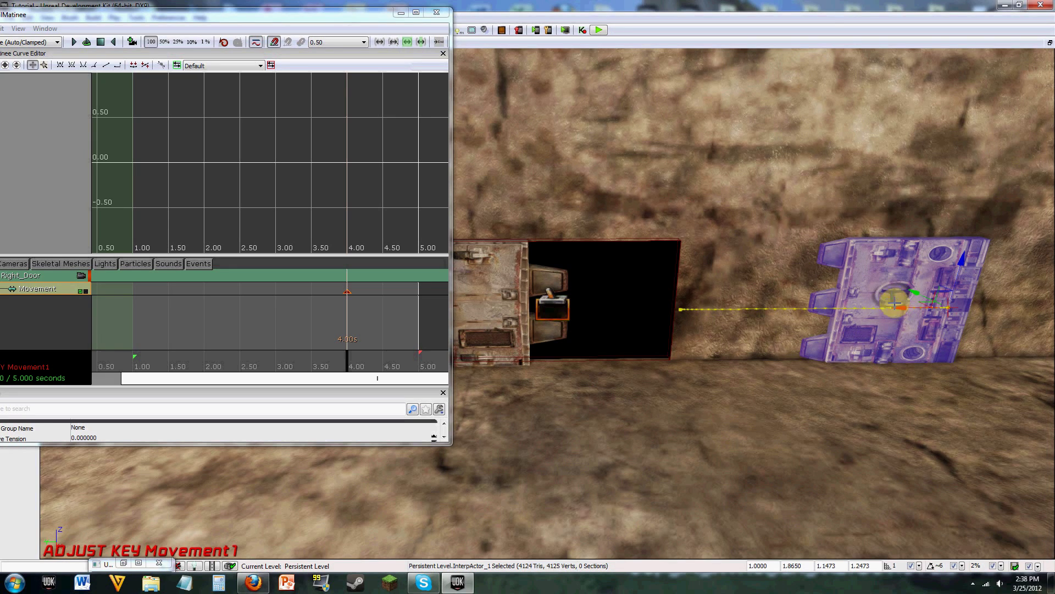
# - Drag the sequence end marker back so the Matinee ends at 4.00 seconds
pyautogui.click(490, 299)
pyautogui.click(400, 360)
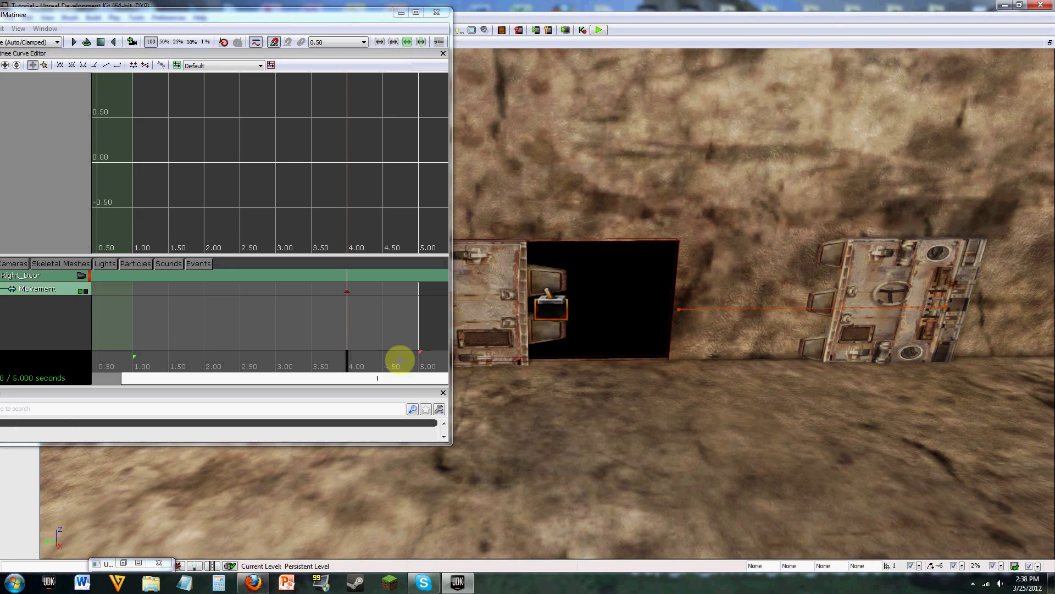
pyautogui.click(412, 351)
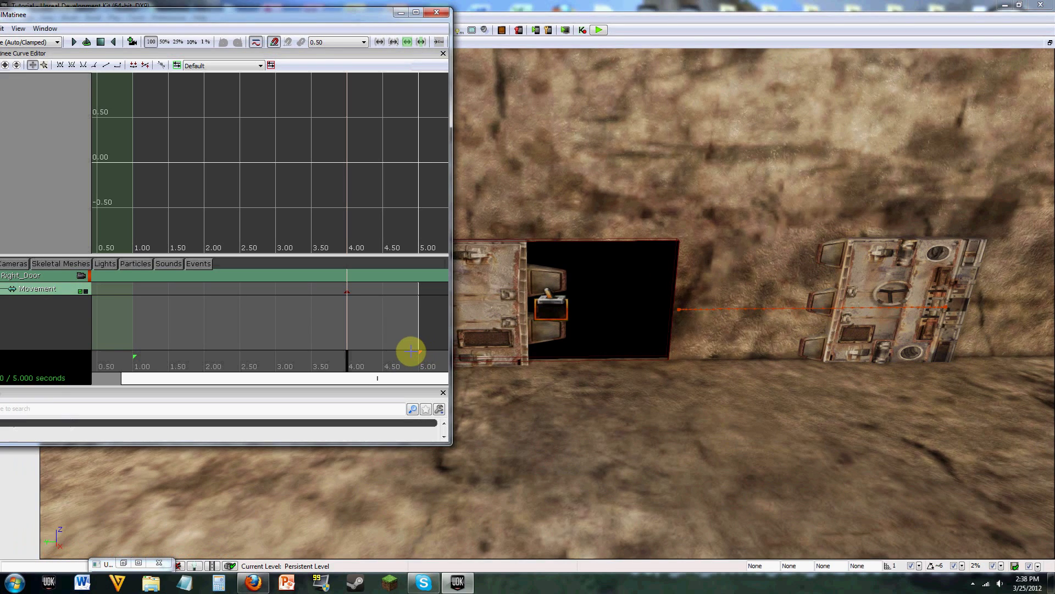
pyautogui.moveTo(412, 350); pyautogui.dragTo(343, 358)
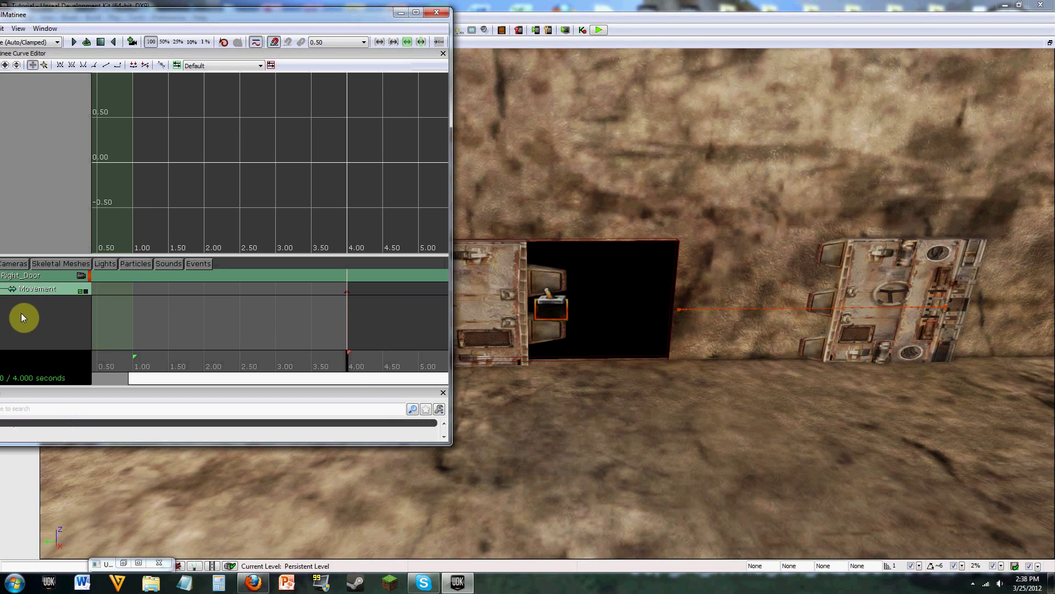
# - With the left door selected, add a new empty group named Left_Door
pyautogui.click(513, 286)
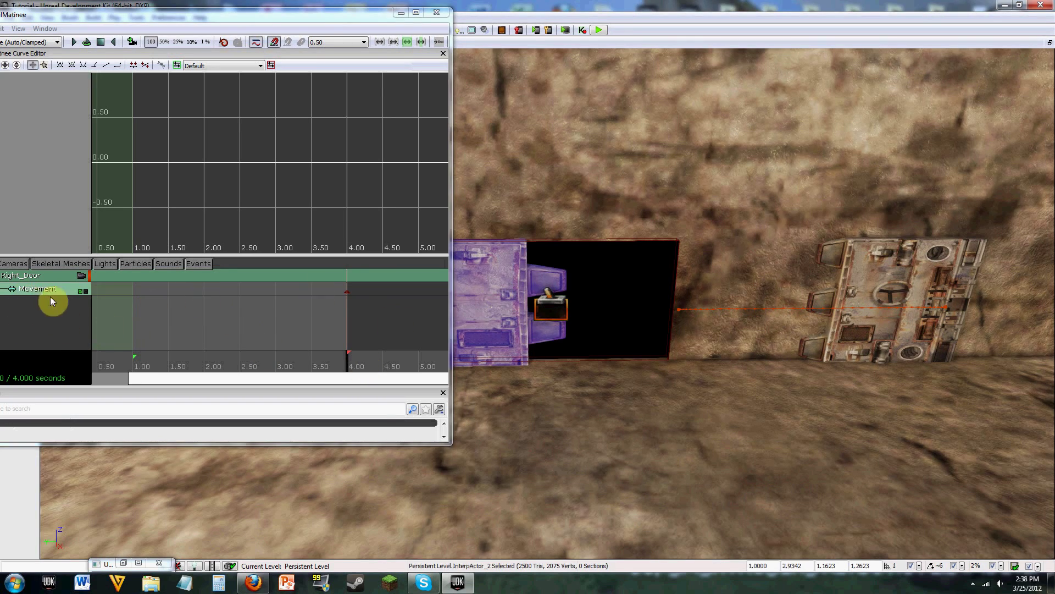
pyautogui.moveTo(212, 15); pyautogui.dragTo(232, 12)
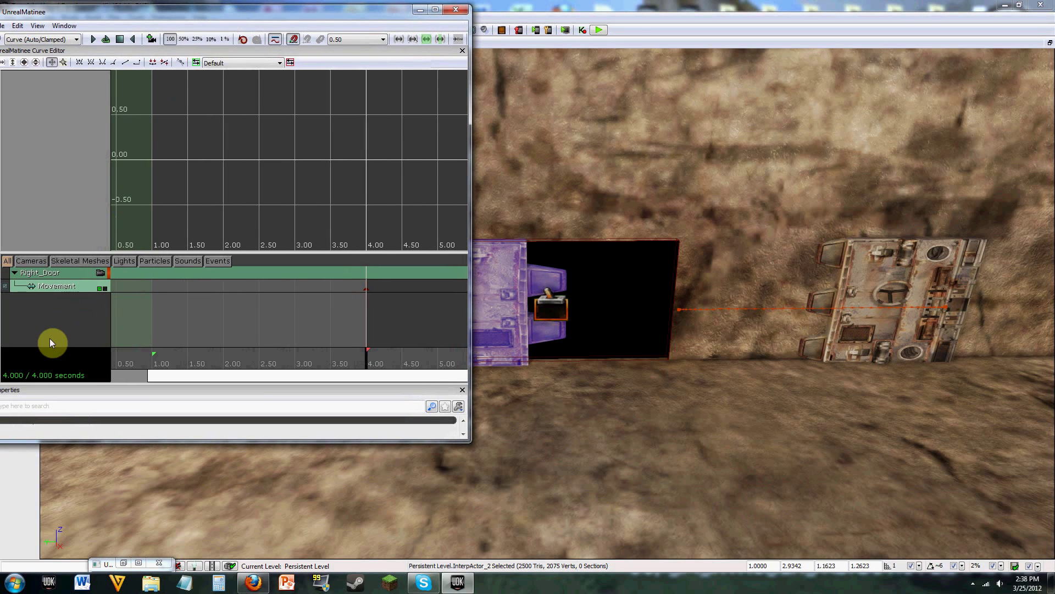
pyautogui.rightClick(52, 321)
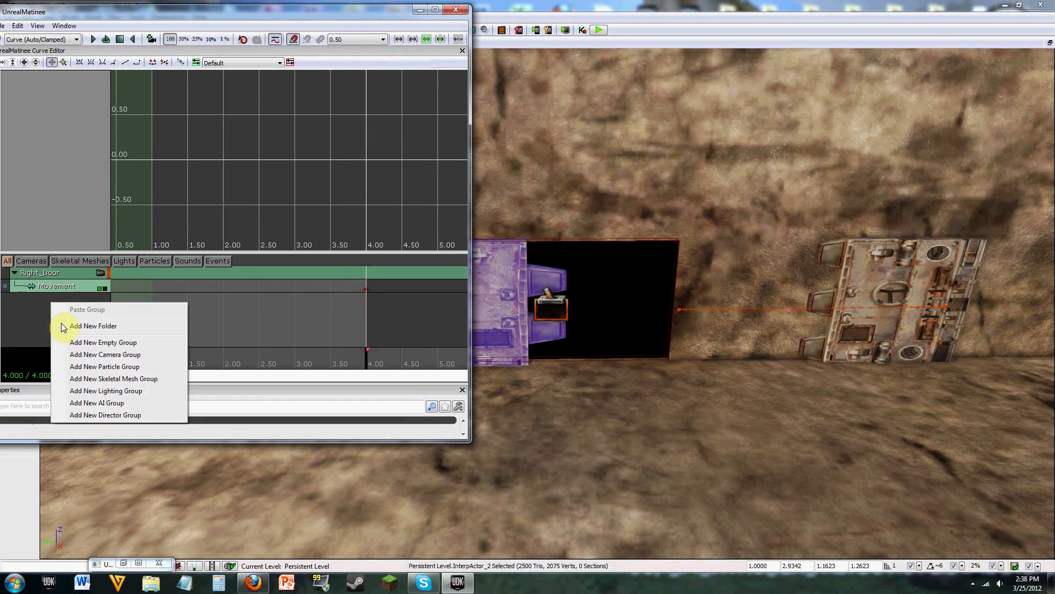
pyautogui.click(81, 343)
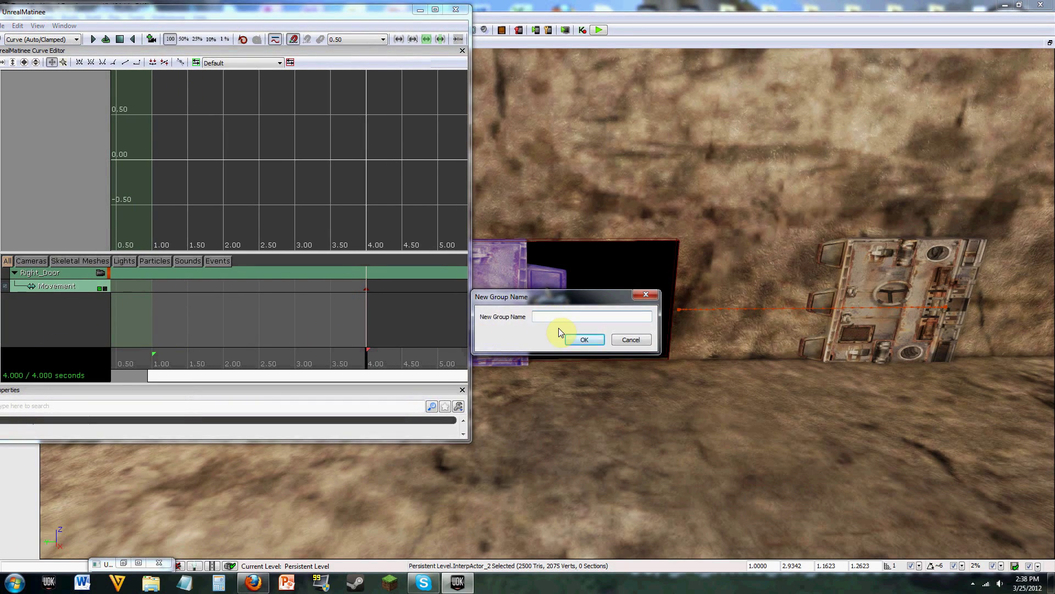
pyautogui.click(584, 338)
# - Give Left_Door a Movement track with a key at 4.00 seconds
pyautogui.rightClick(80, 303)
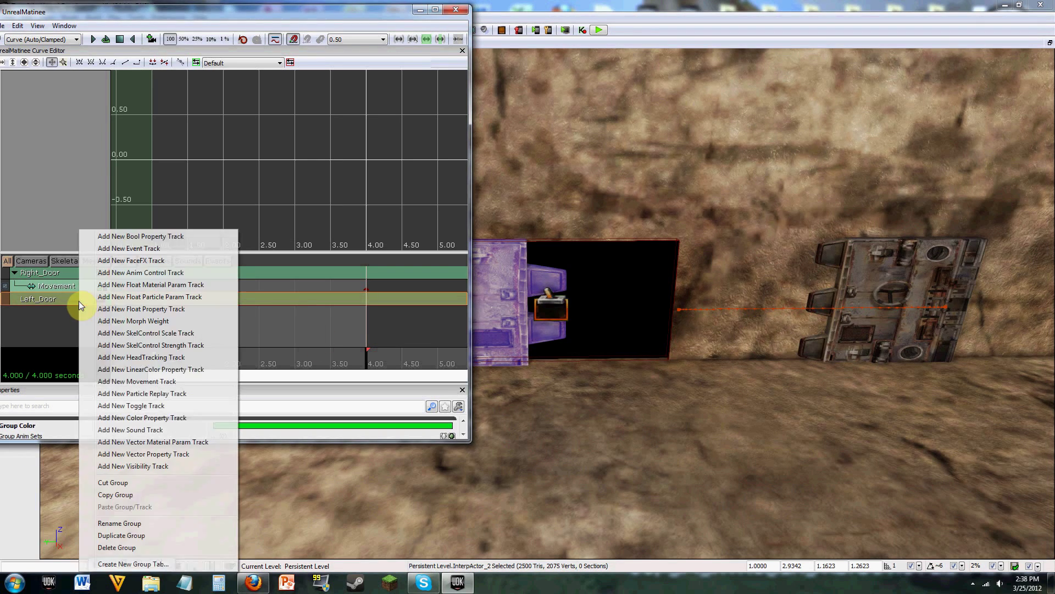
pyautogui.click(117, 380)
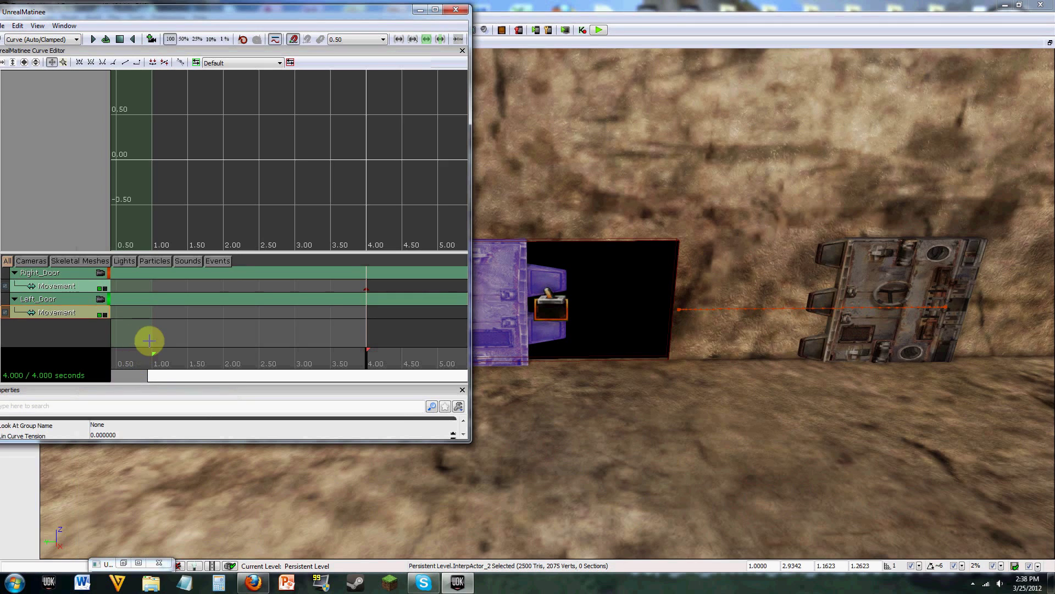
pyautogui.moveTo(139, 375); pyautogui.dragTo(224, 375)
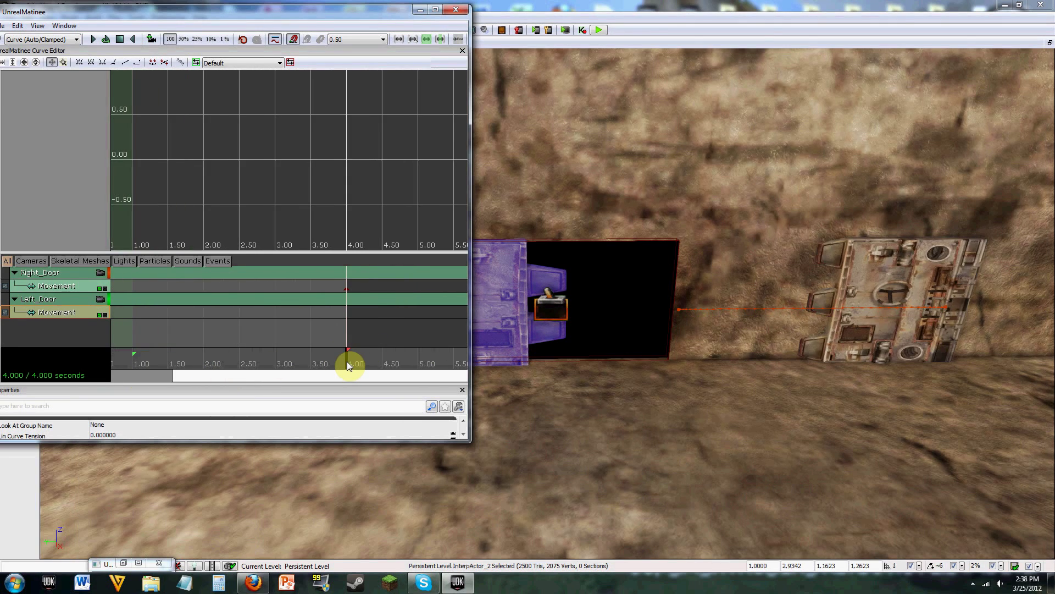
pyautogui.press('Return')
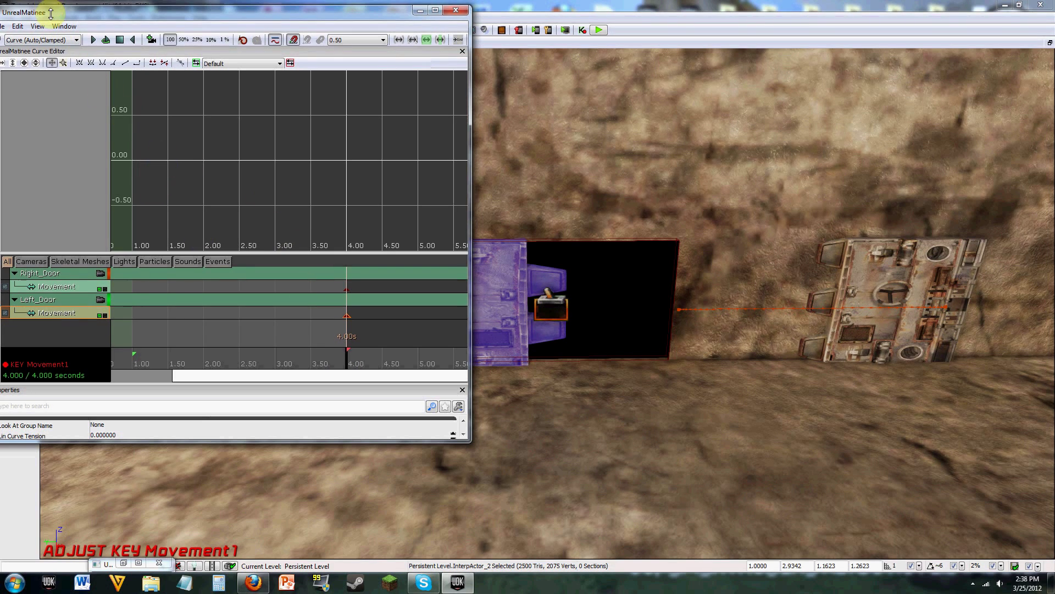
pyautogui.moveTo(48, 5)
pyautogui.mouseDown()
pyautogui.moveTo(460, 26)
pyautogui.moveTo(555, 60)
pyautogui.moveTo(41, 13)
pyautogui.mouseUp()
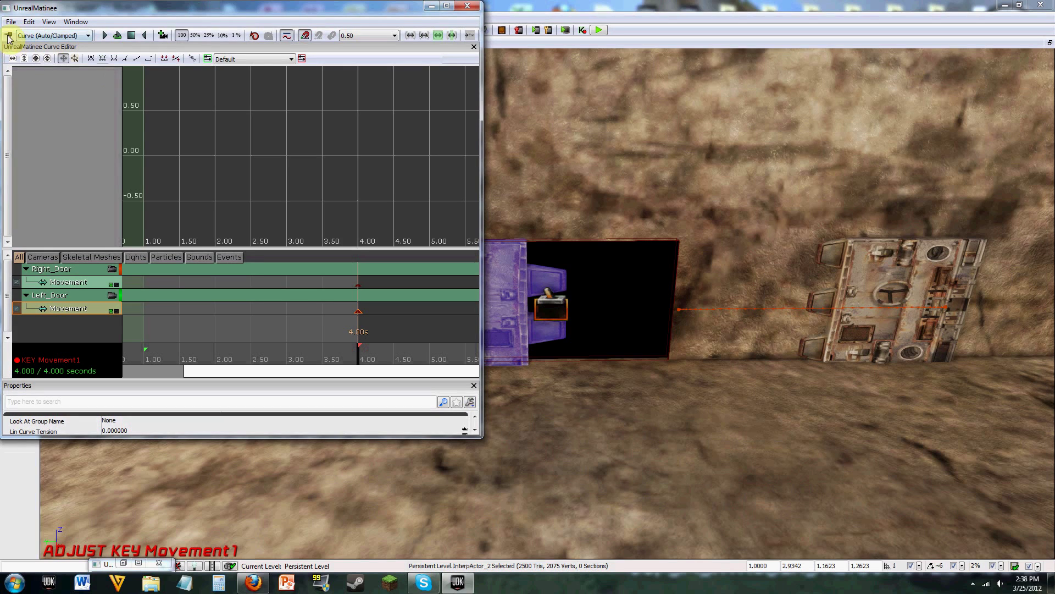
# - Slide the left door open to the left at its 4.00s key
pyautogui.rightClick(357, 312)
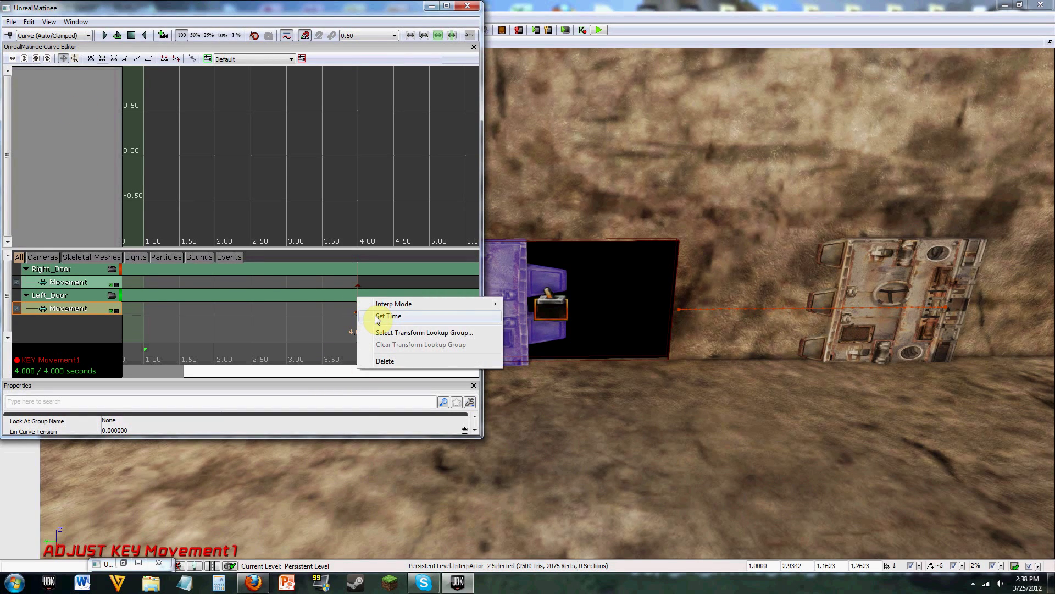
pyautogui.click(356, 311)
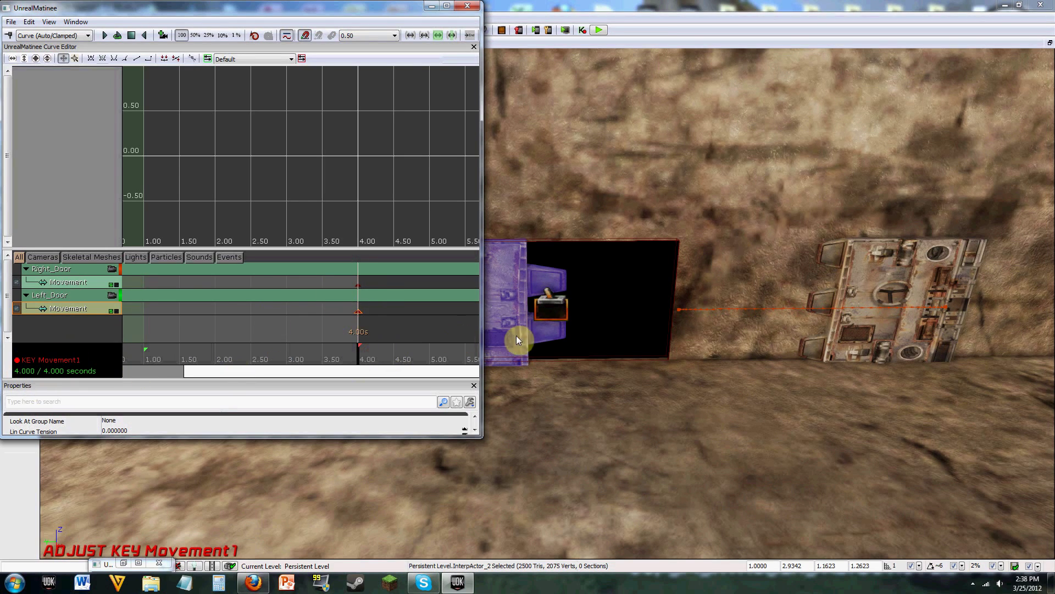
pyautogui.moveTo(354, 12); pyautogui.dragTo(911, 351)
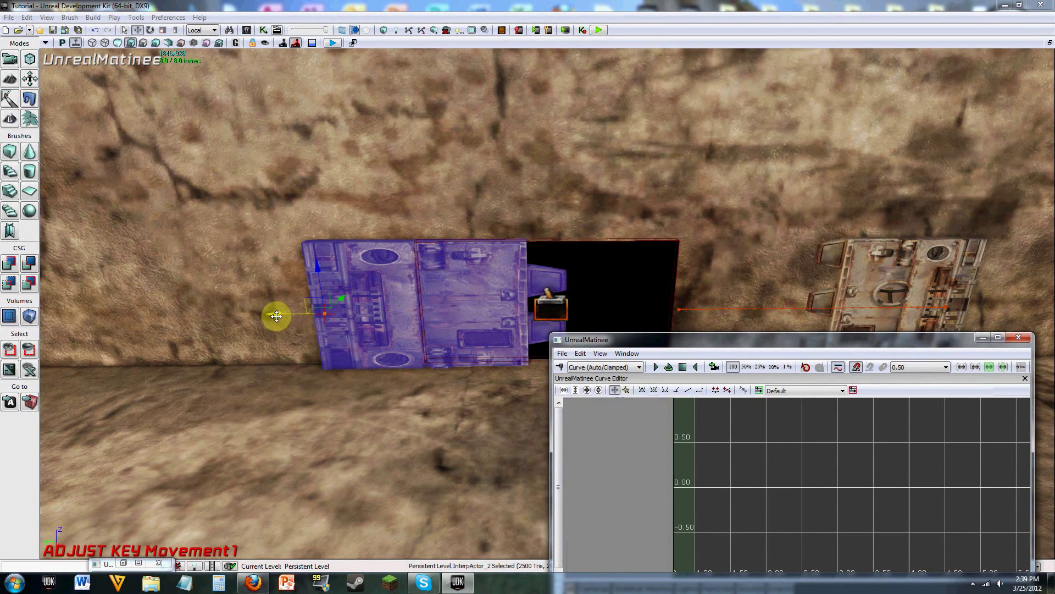
pyautogui.moveTo(276, 315); pyautogui.dragTo(134, 315)
pyautogui.moveTo(599, 340); pyautogui.dragTo(437, 83)
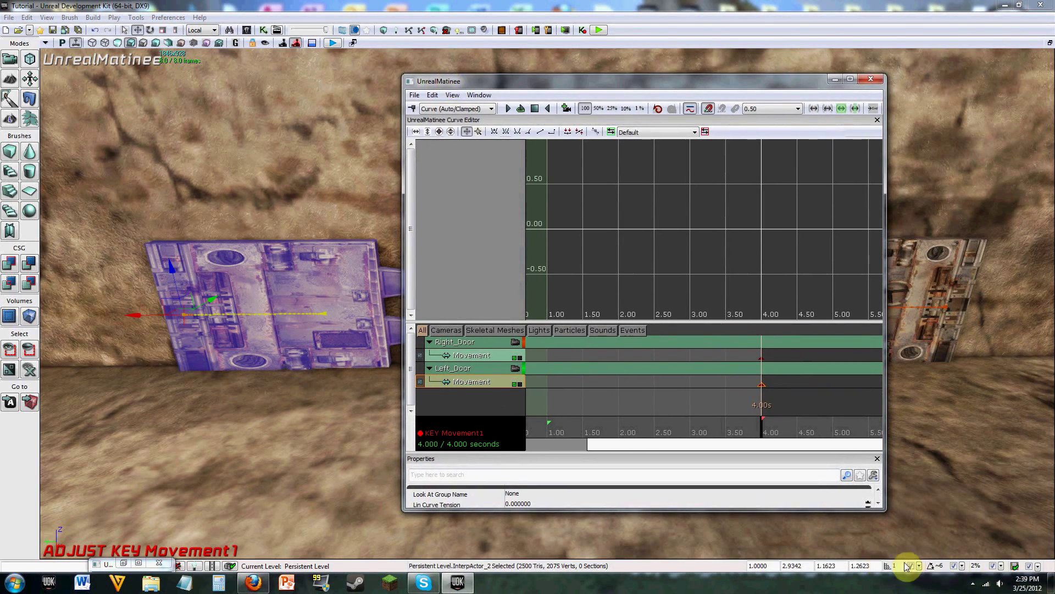
# - Set the grid snap to 16 and slide the left door further left
pyautogui.click(920, 567)
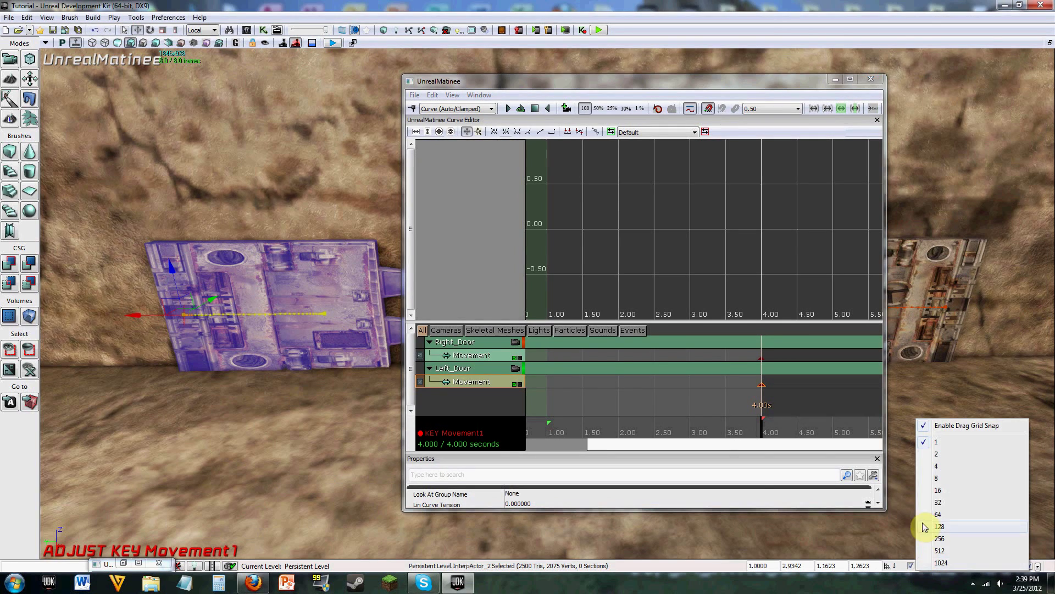
pyautogui.click(936, 490)
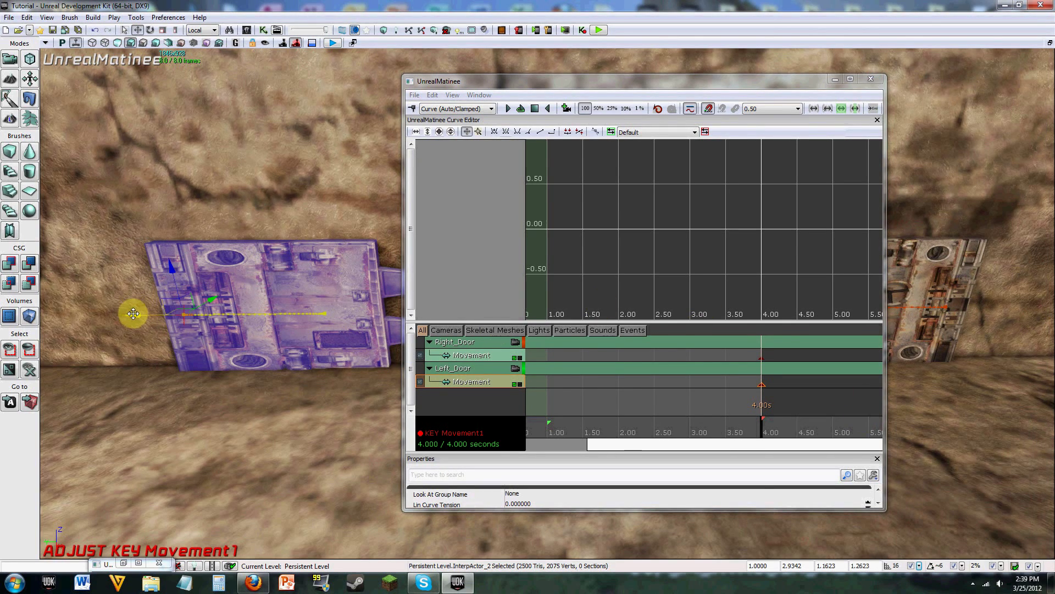
pyautogui.moveTo(133, 314); pyautogui.dragTo(74, 313)
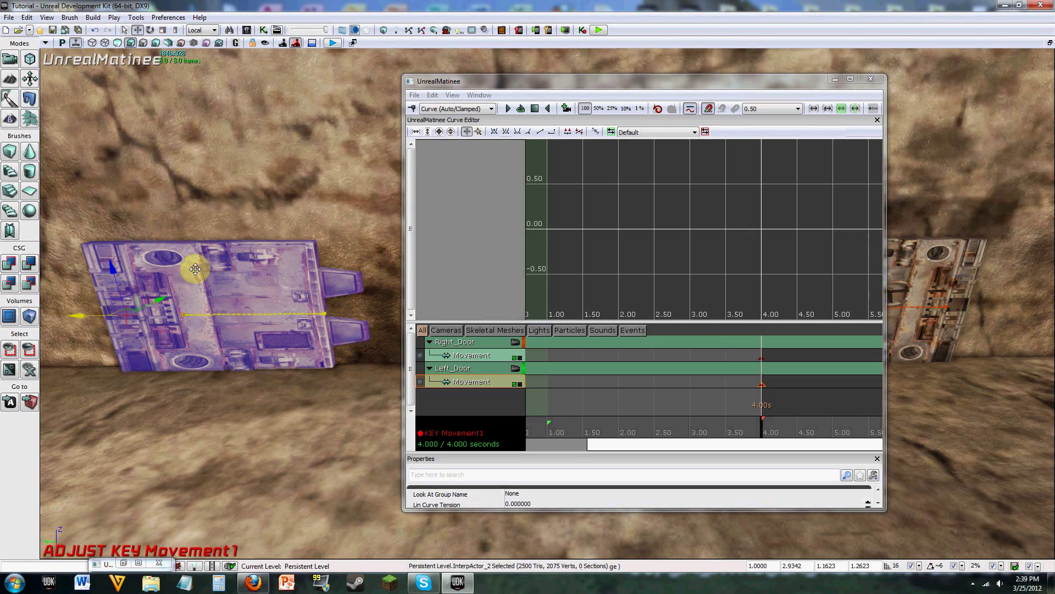
pyautogui.moveTo(528, 84); pyautogui.dragTo(301, 363)
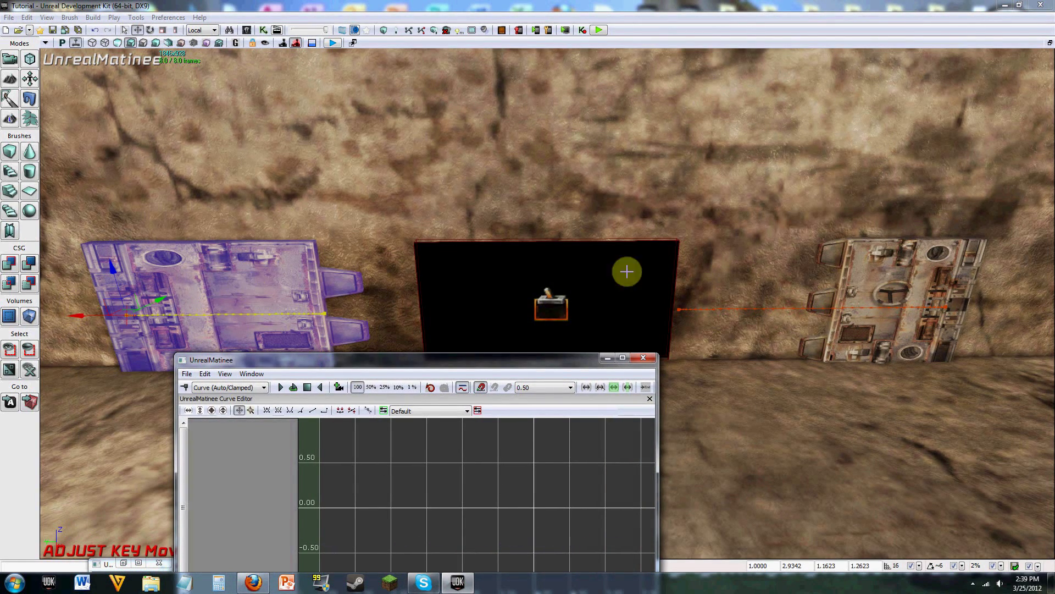
# - Select the Right_Door 4.00s key and push the right door slightly further right
pyautogui.click(917, 290)
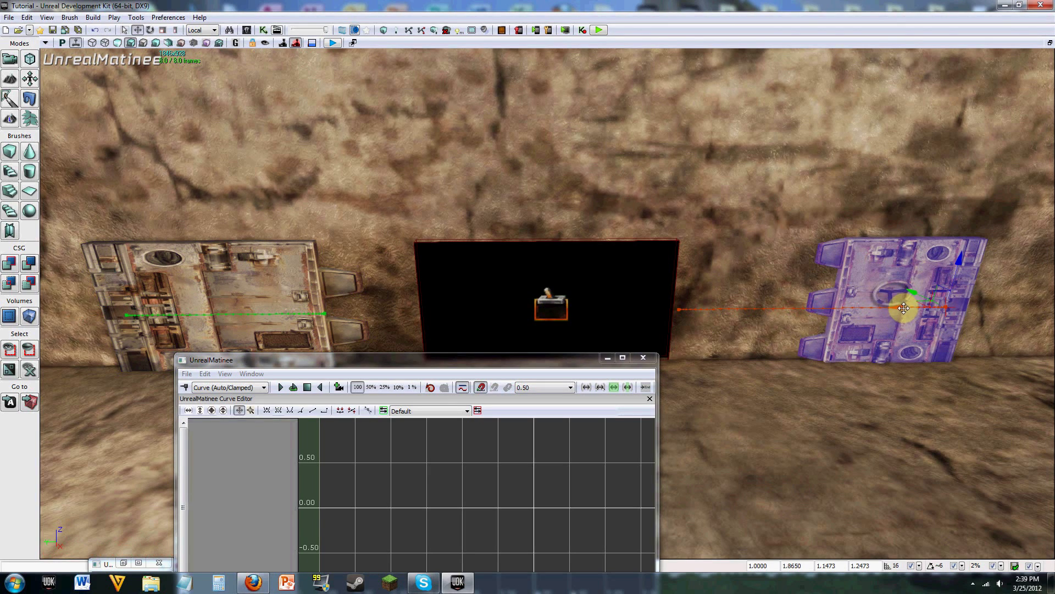
pyautogui.moveTo(894, 306)
pyautogui.mouseDown()
pyautogui.moveTo(808, 299)
pyautogui.moveTo(899, 296)
pyautogui.mouseUp()
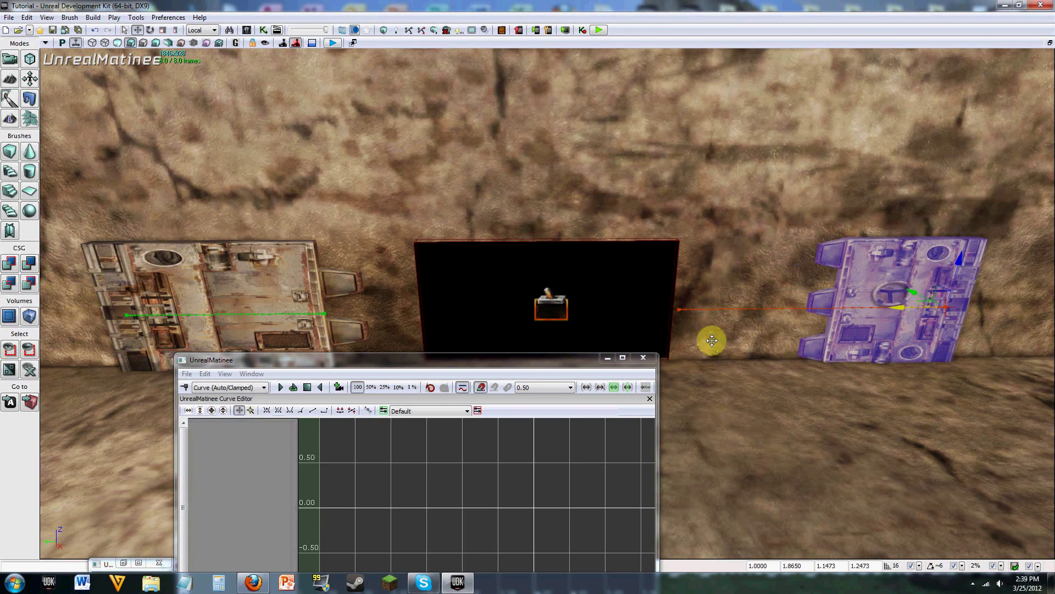
pyautogui.moveTo(589, 358); pyautogui.dragTo(604, 39)
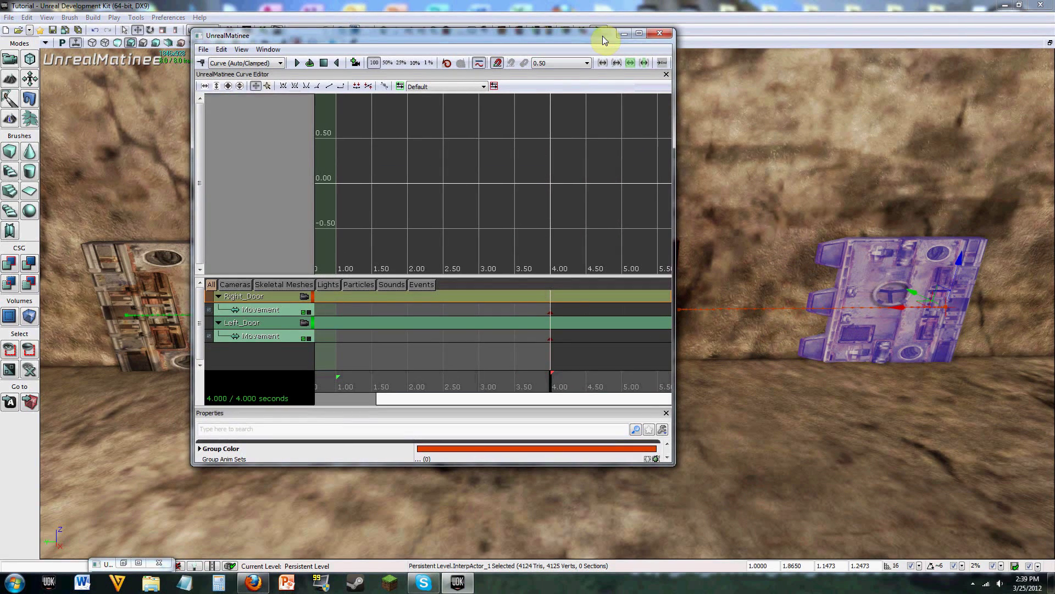
pyautogui.click(550, 311)
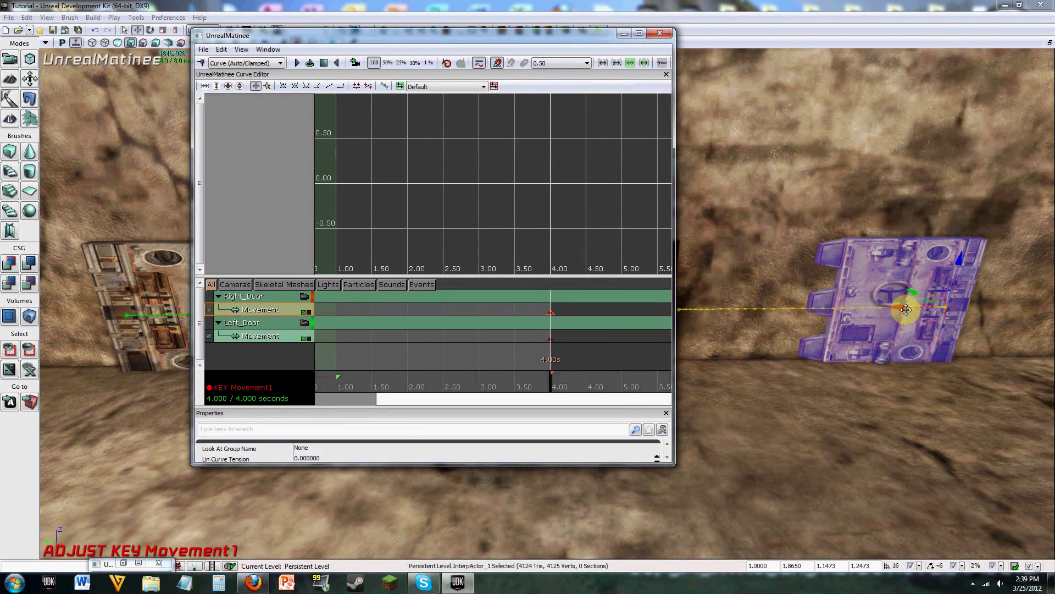
pyautogui.moveTo(919, 309); pyautogui.dragTo(921, 310)
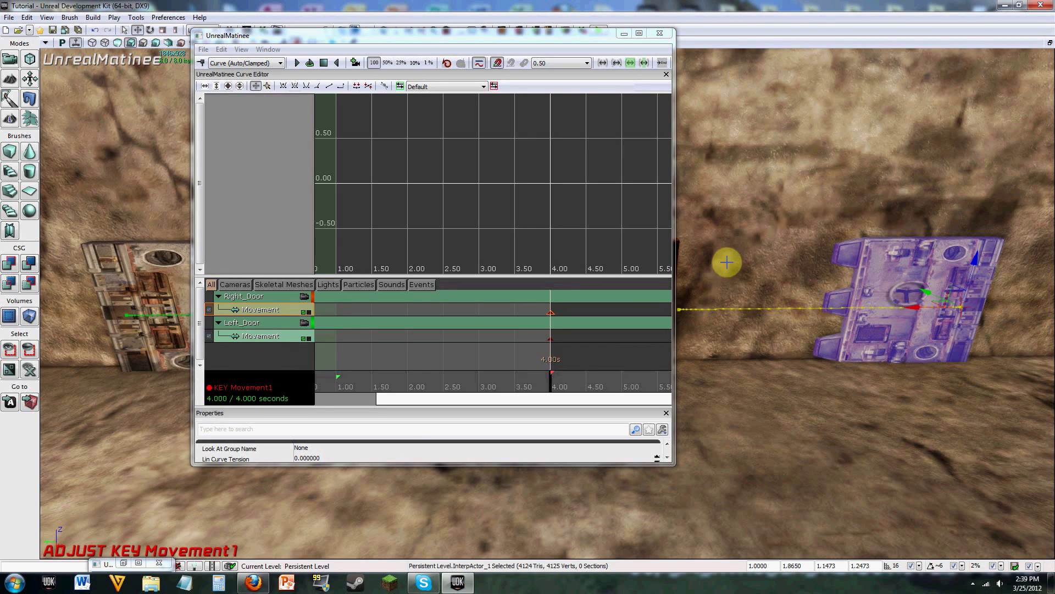
pyautogui.moveTo(603, 37); pyautogui.dragTo(603, 60)
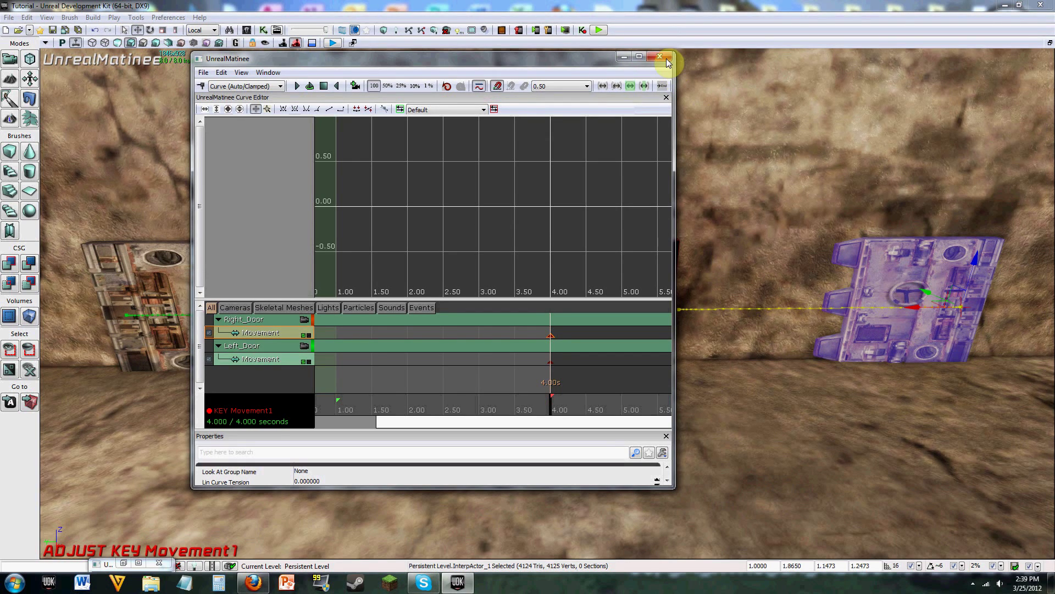
# - Close Matinee, play in editor, and walk to the doors to view the opened doorway
pyautogui.click(665, 59)
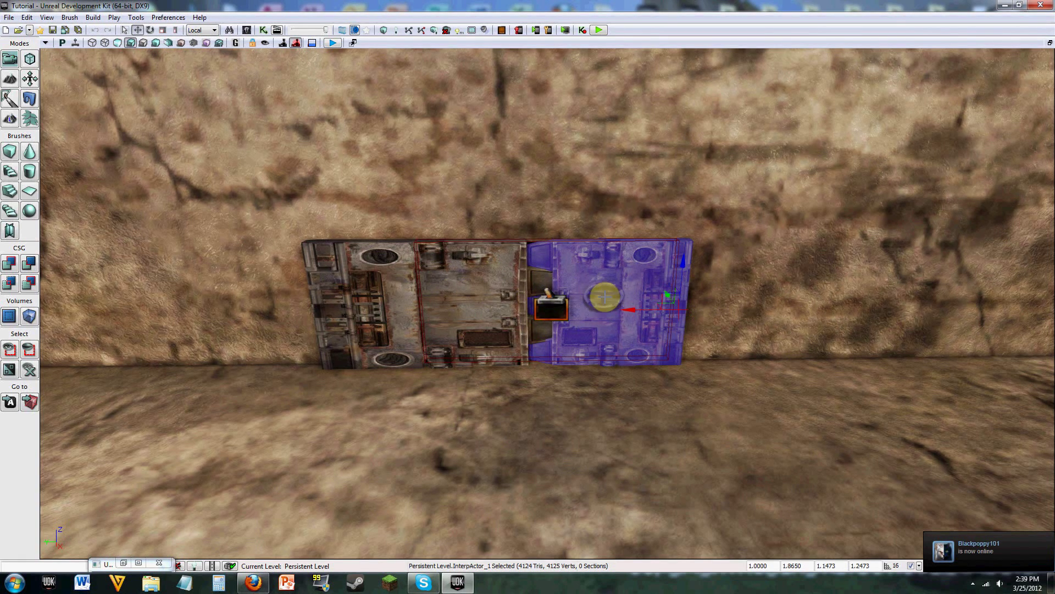
pyautogui.click(599, 31)
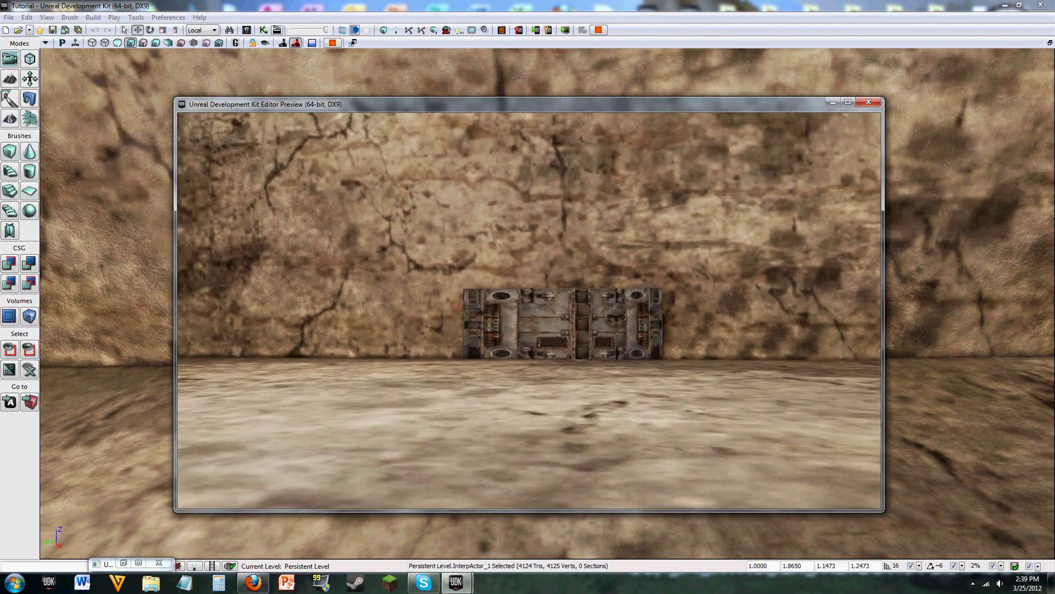
pyautogui.press('w')
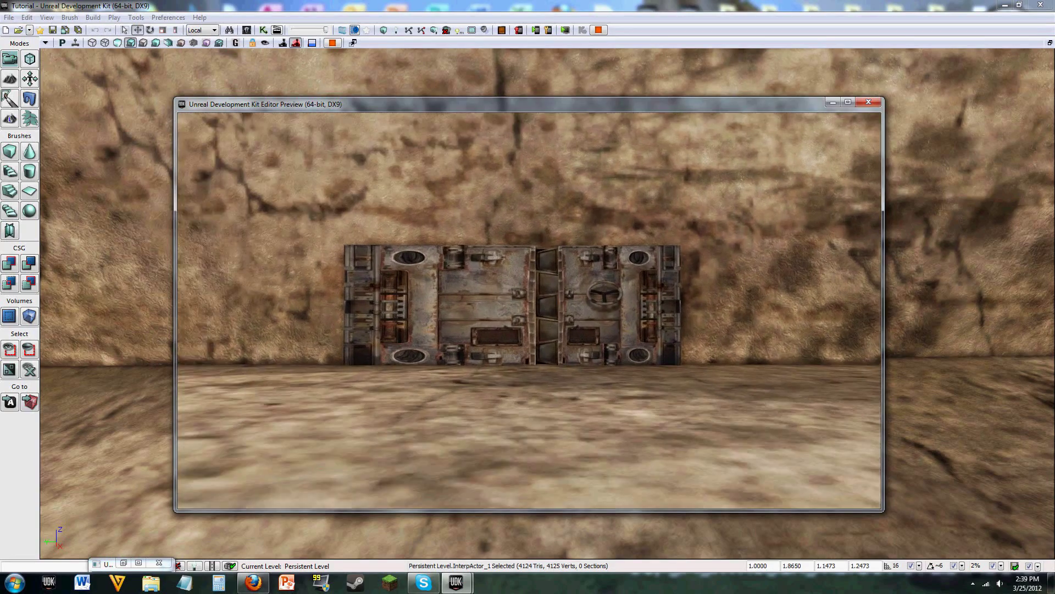
pyautogui.press('w')
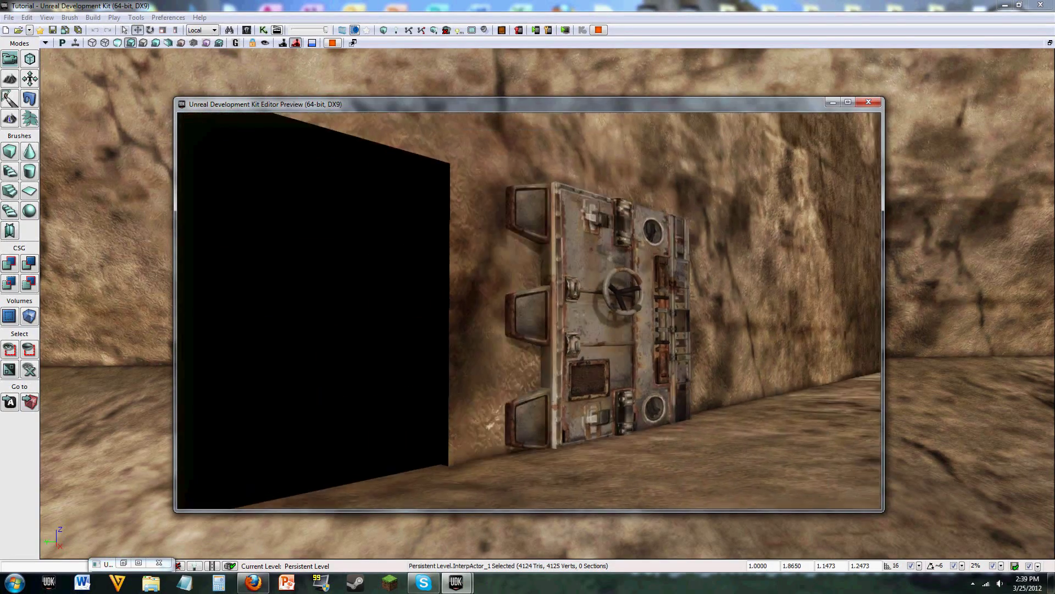
pyautogui.press('a')
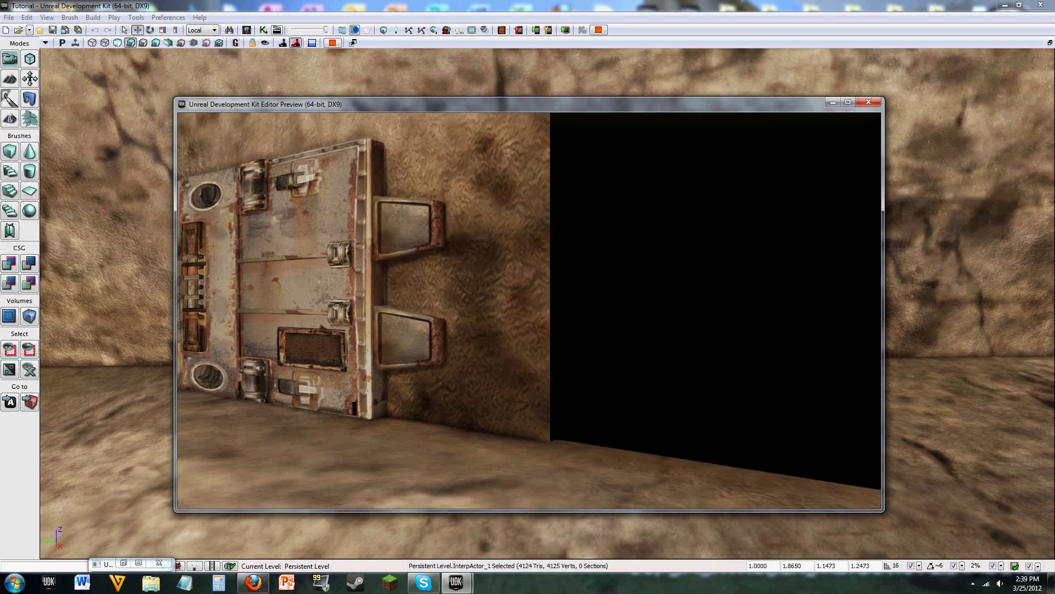
pyautogui.press('s')
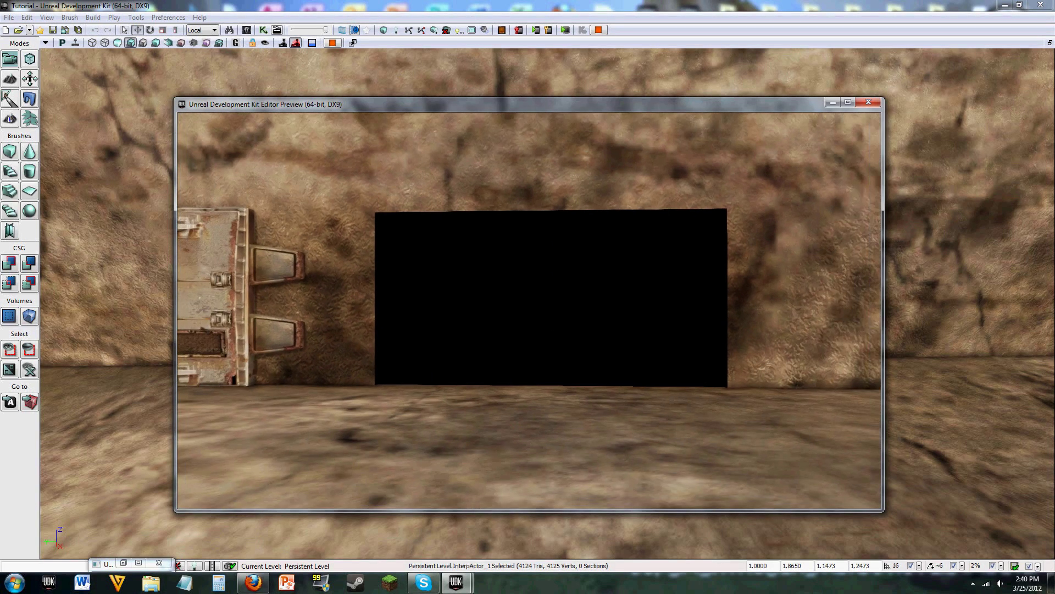
pyautogui.press('a')
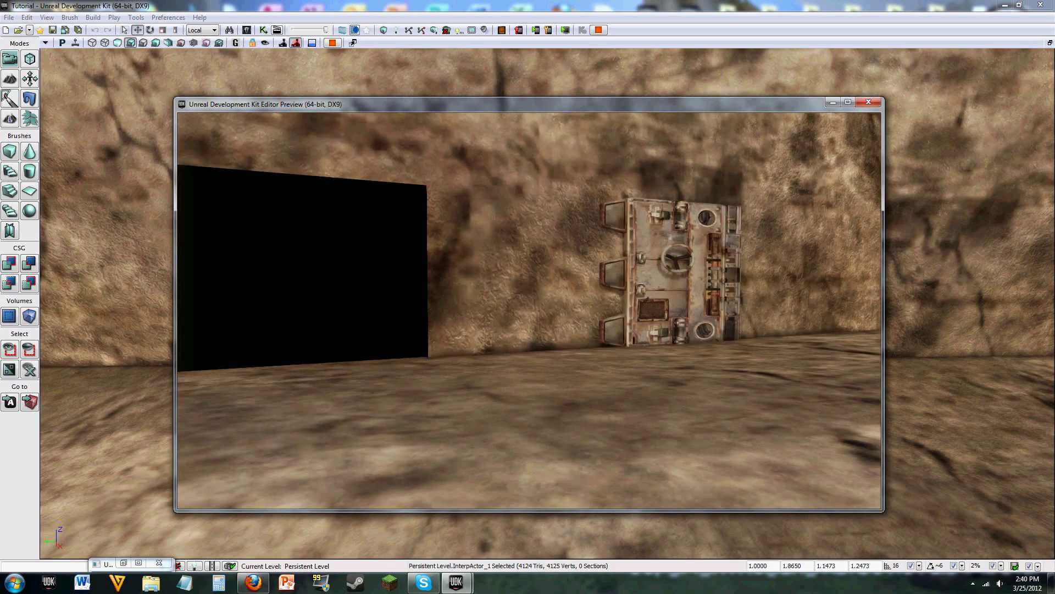
pyautogui.press('a')
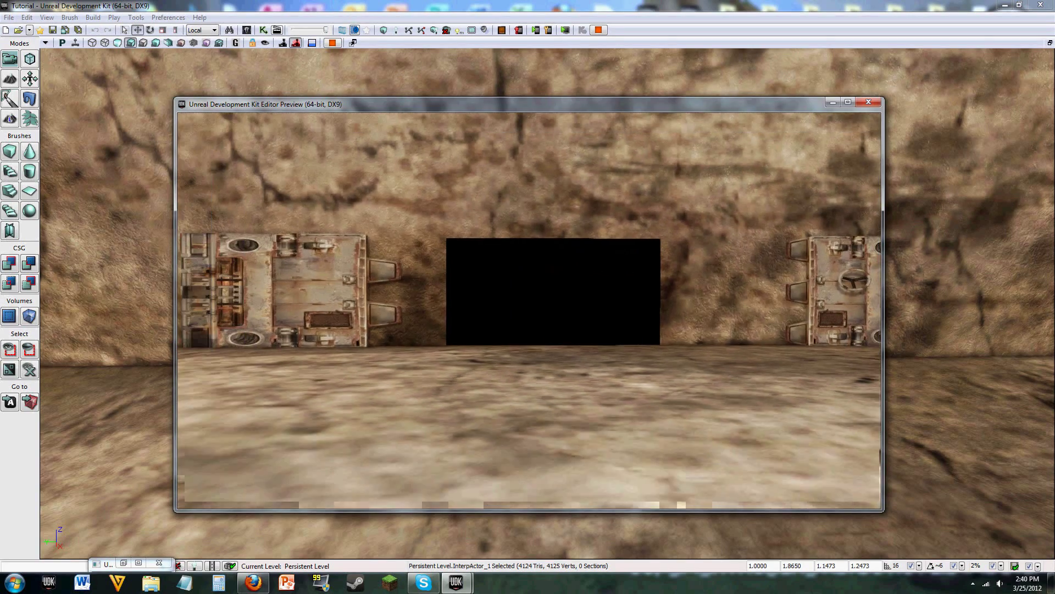
pyautogui.press('Escape')
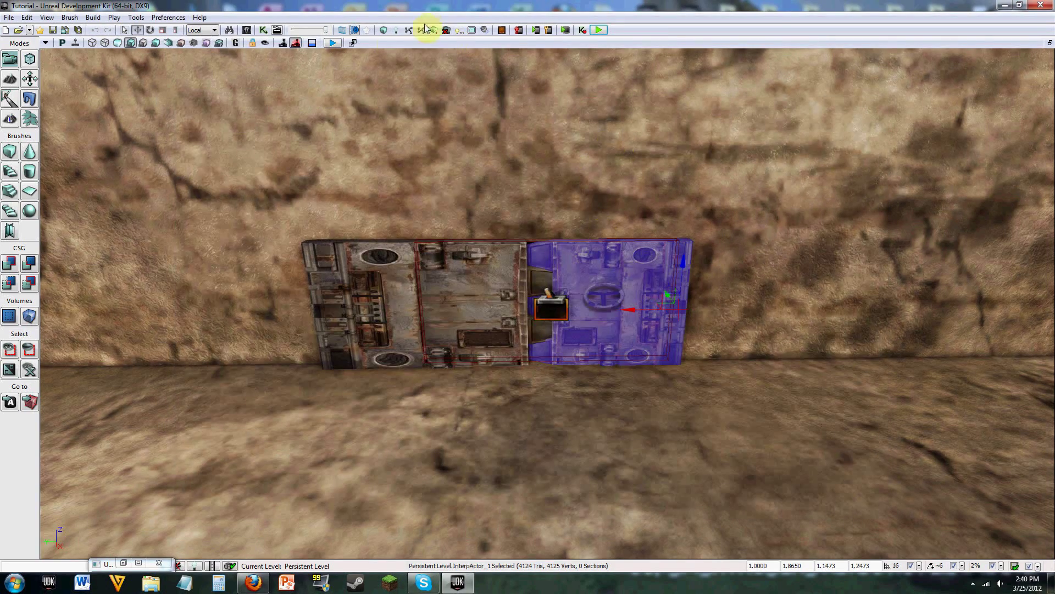
# - In Kismet, link Trigger_1 Touch's UnTouched output to the Matinee's Reverse input
pyautogui.click(264, 31)
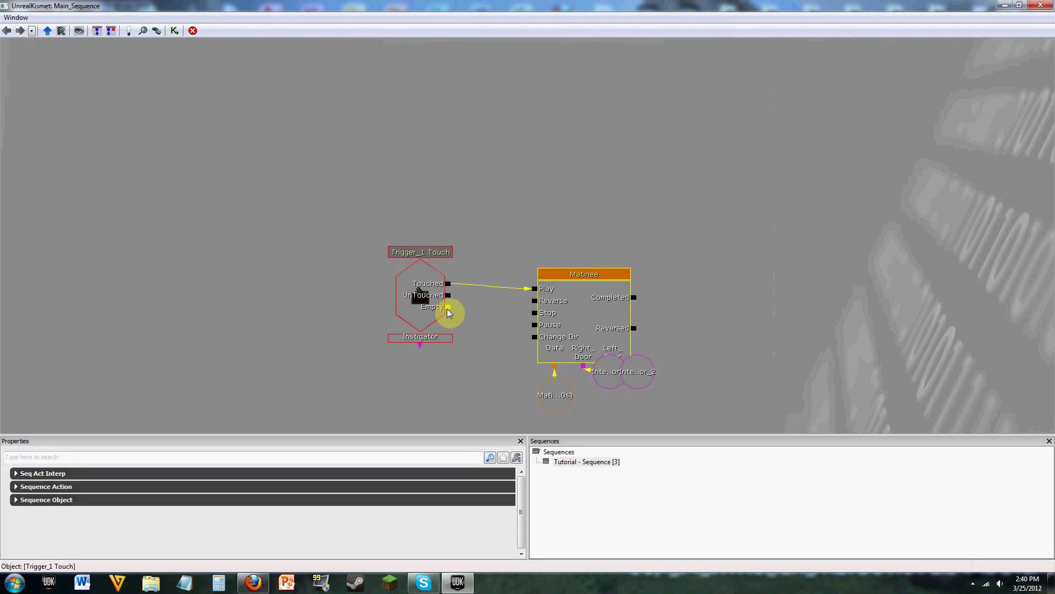
pyautogui.moveTo(448, 296); pyautogui.dragTo(521, 301)
pyautogui.moveTo(448, 295); pyautogui.dragTo(527, 300)
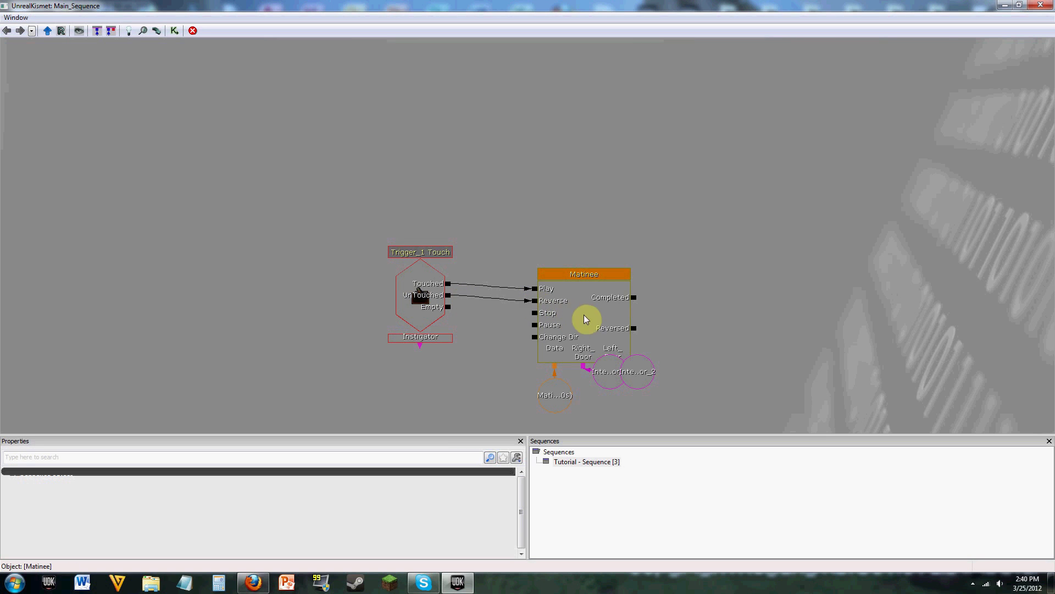
# - Rearrange the Matinee node with its Matinee Data and InterpActor variables beneath it
pyautogui.click(608, 274)
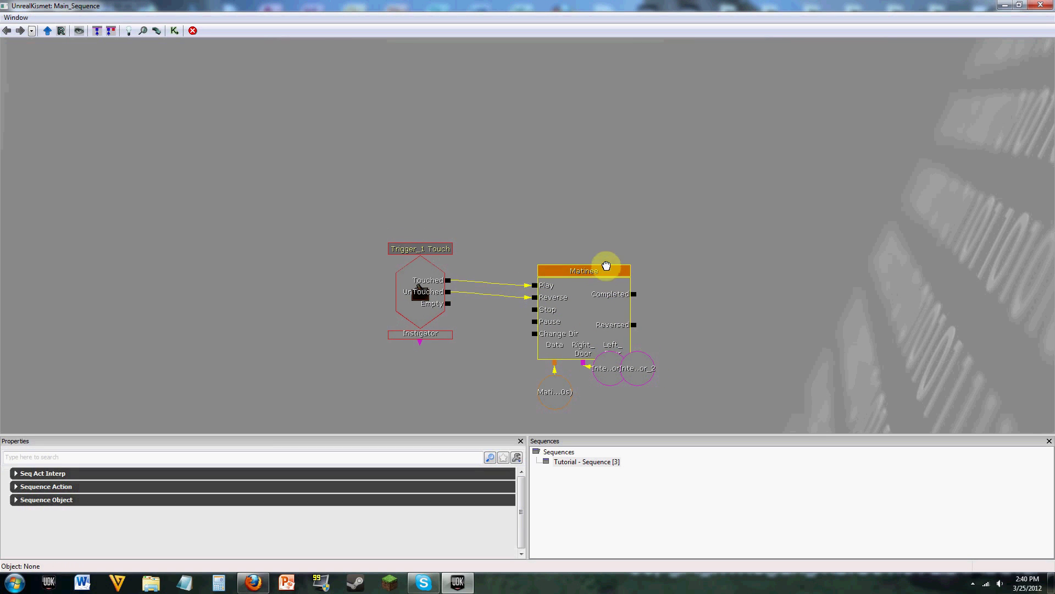
pyautogui.moveTo(608, 269); pyautogui.dragTo(568, 242)
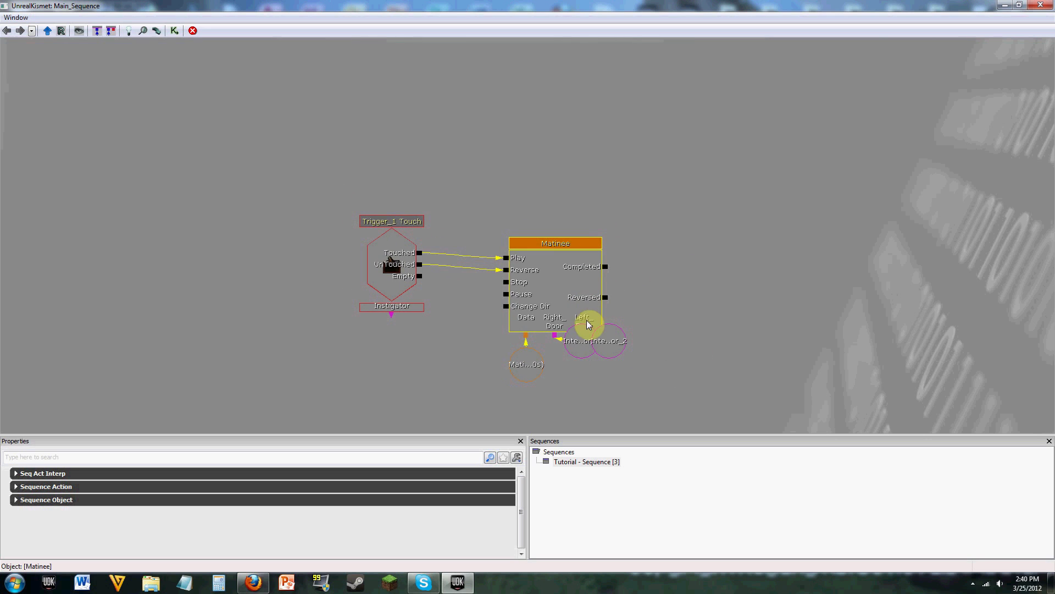
pyautogui.click(581, 348)
pyautogui.moveTo(578, 346); pyautogui.dragTo(615, 355)
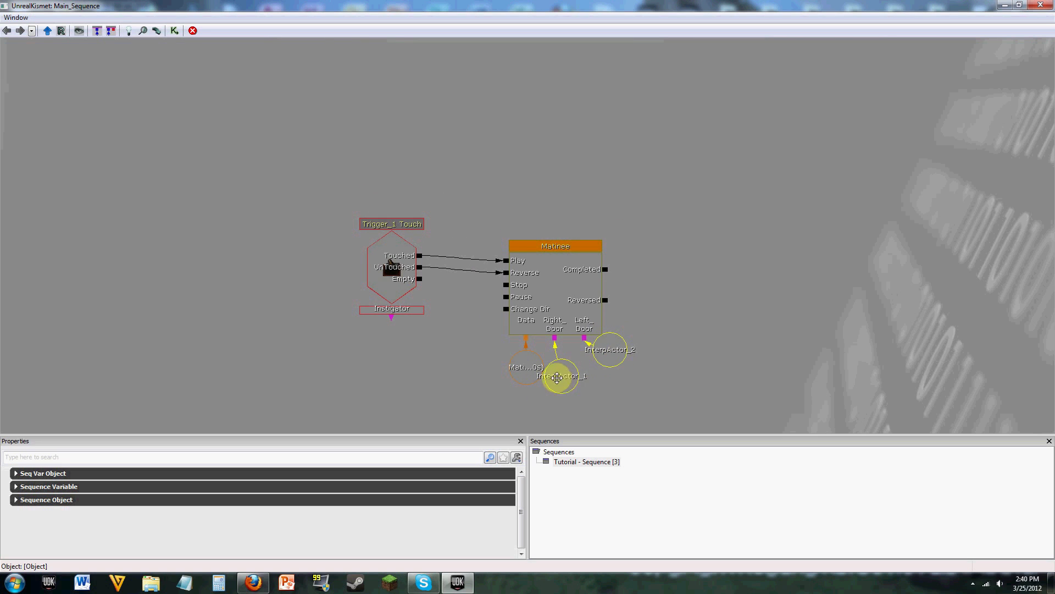
pyautogui.click(544, 322)
pyautogui.keyDown('ctrl'); pyautogui.click(530, 367); pyautogui.keyUp('ctrl')
pyautogui.keyDown('ctrl'); pyautogui.click(553, 377); pyautogui.keyUp('ctrl')
pyautogui.keyDown('ctrl'); pyautogui.click(610, 357); pyautogui.keyUp('ctrl')
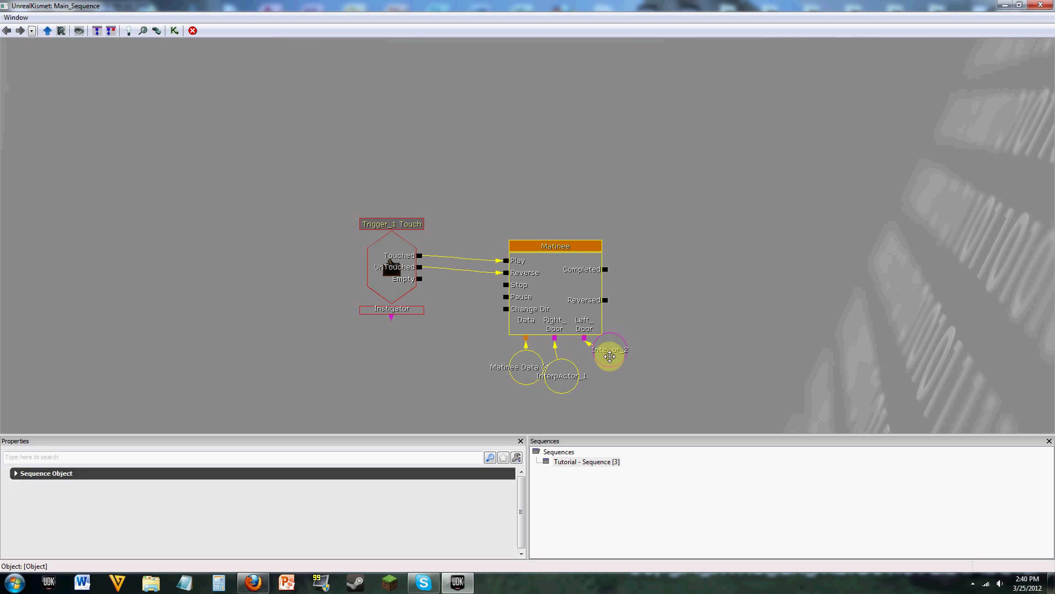
pyautogui.moveTo(577, 316); pyautogui.dragTo(591, 364)
pyautogui.click(565, 365)
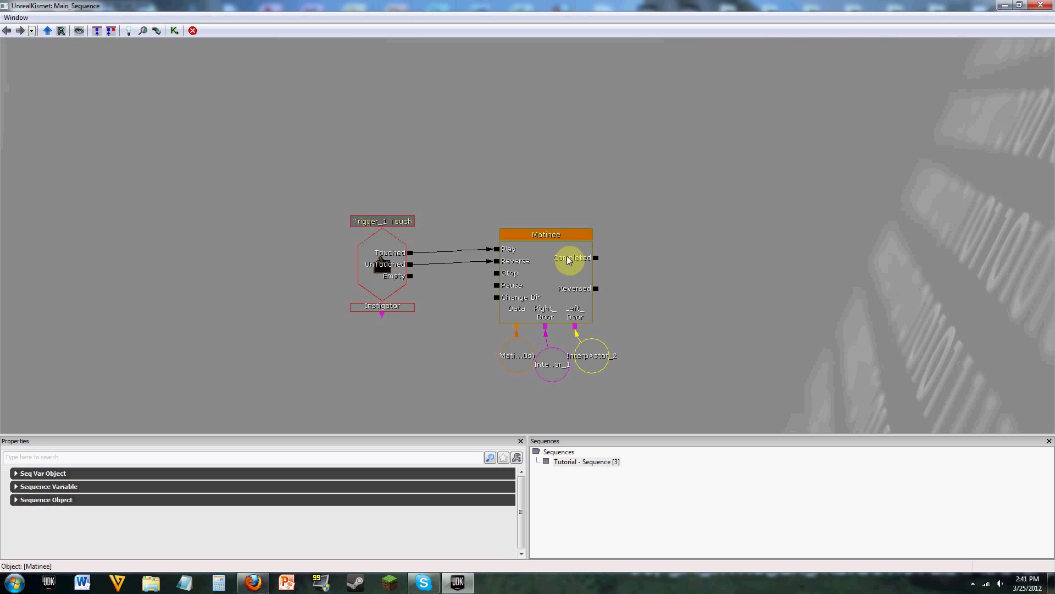
# - Link Touched to the Matinee's Play input and break the stray Change Dir link
pyautogui.click(410, 254)
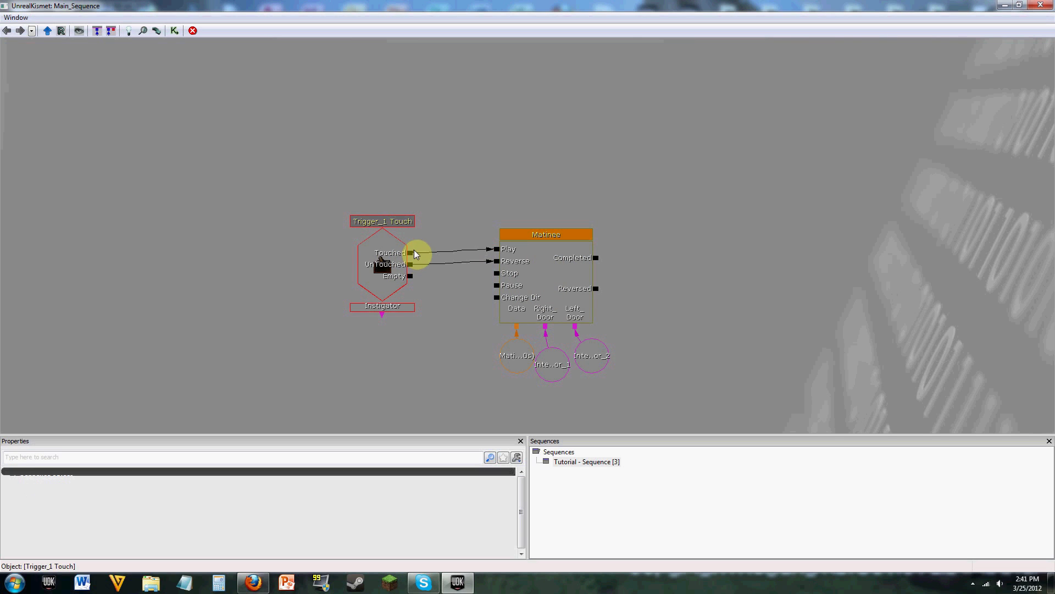
pyautogui.moveTo(431, 217); pyautogui.dragTo(525, 210)
pyautogui.moveTo(549, 403); pyautogui.dragTo(522, 240)
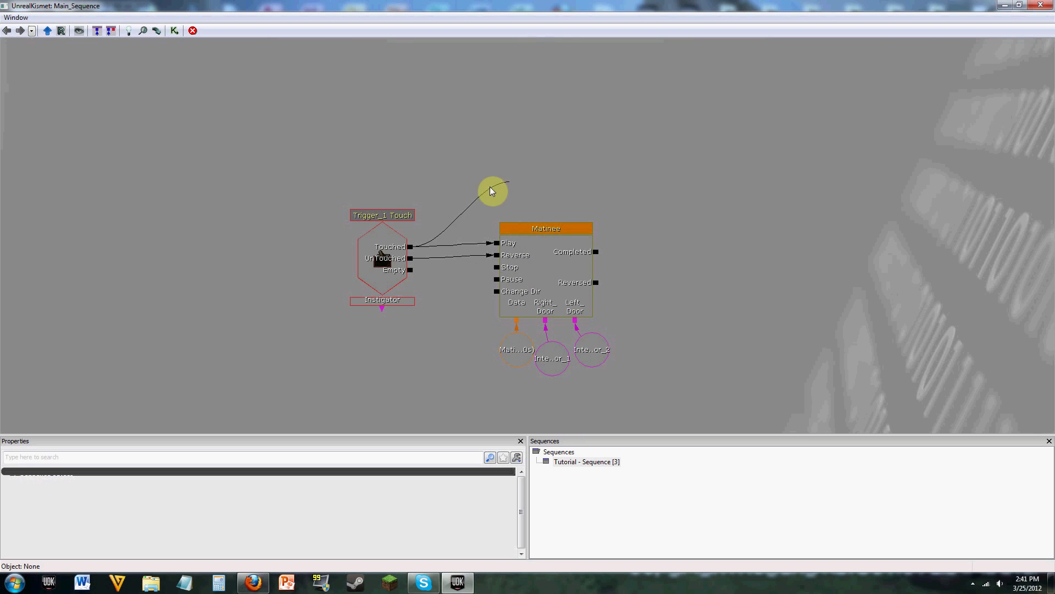
pyautogui.moveTo(479, 189); pyautogui.dragTo(496, 290)
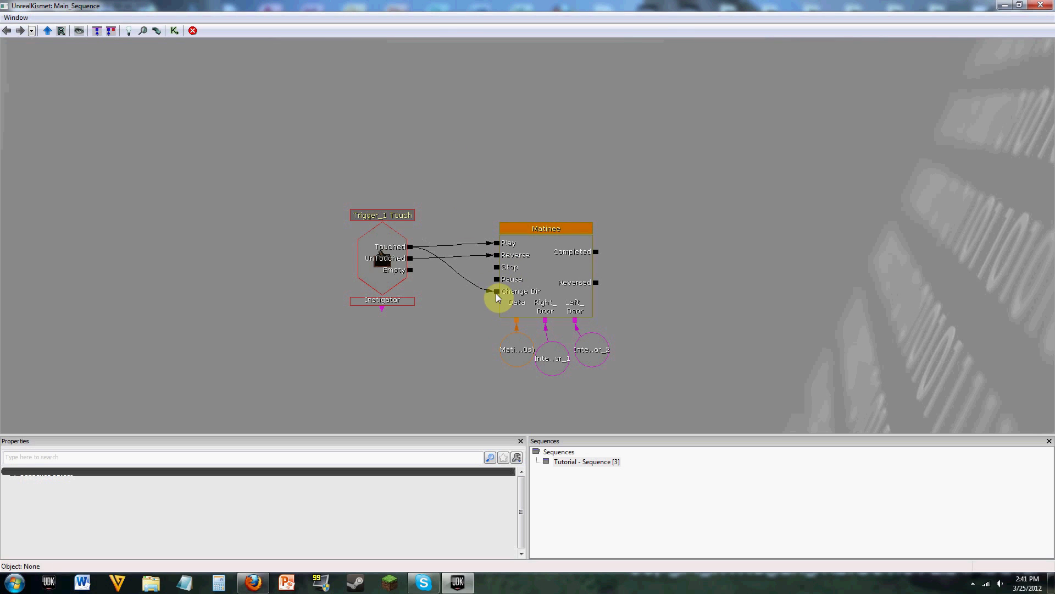
pyautogui.moveTo(496, 295); pyautogui.dragTo(436, 193)
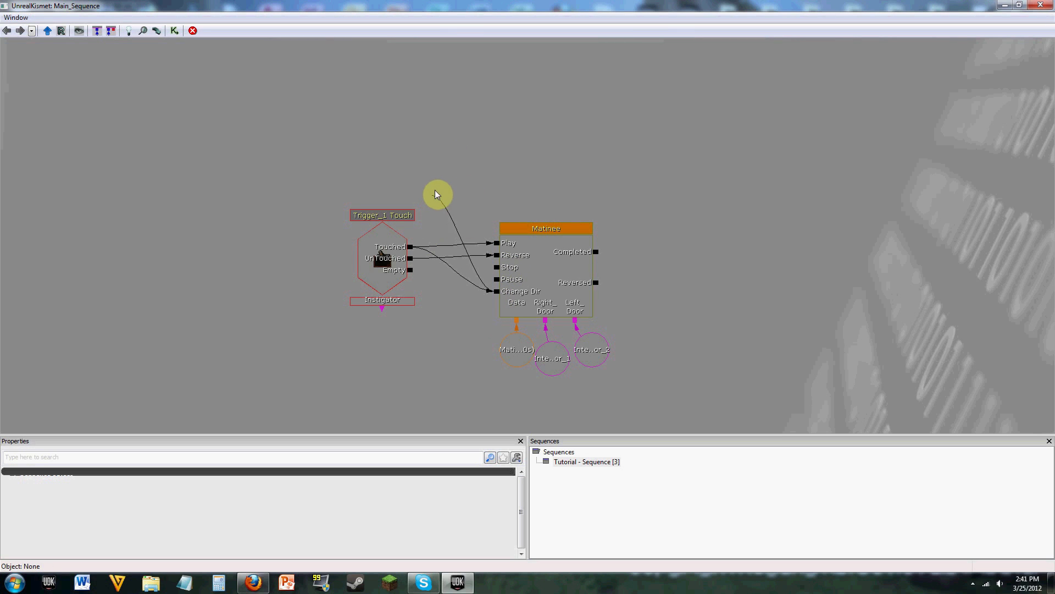
pyautogui.rightClick(496, 291)
pyautogui.click(517, 285)
# - Close Kismet and start a Play in Editor session
pyautogui.click(474, 255)
pyautogui.click(1020, 5)
pyautogui.click(603, 29)
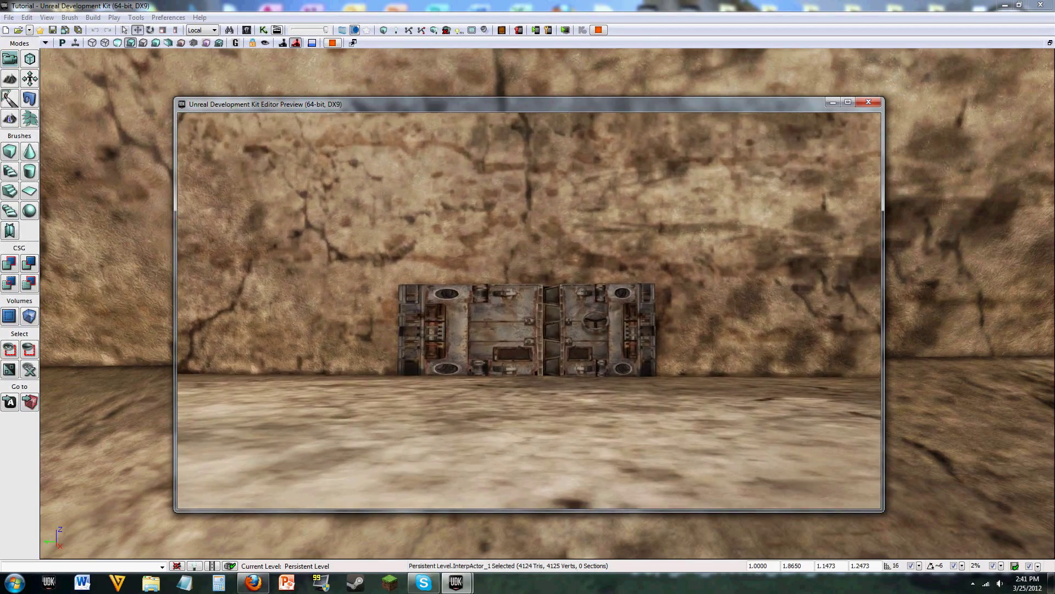
# - Walk through the doors as they slide open in the preview, then exit the session
pyautogui.press('w')
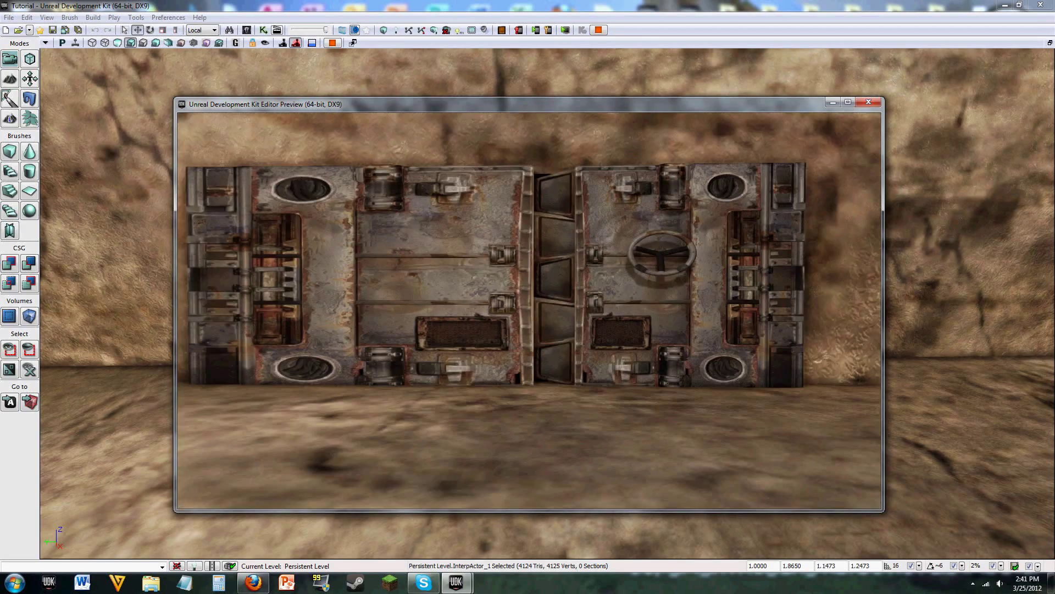
pyautogui.press('w')
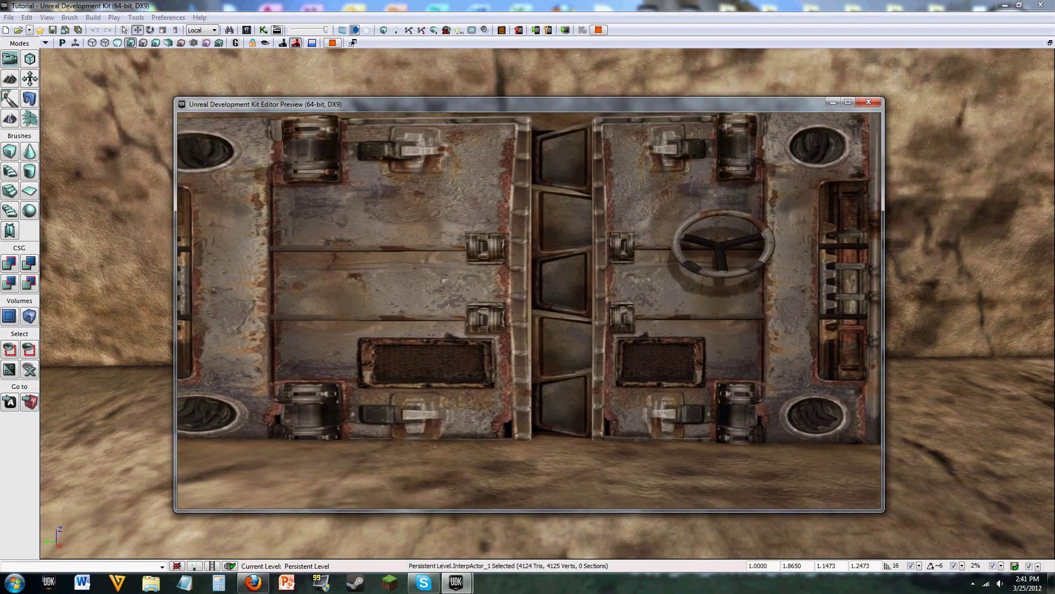
pyautogui.press('w')
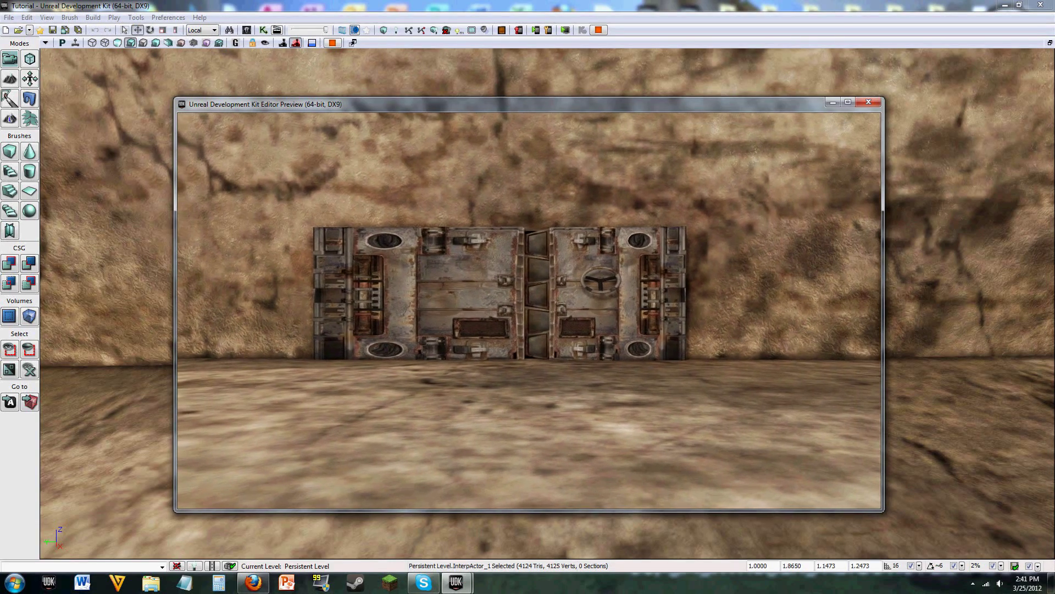
pyautogui.press('Escape')
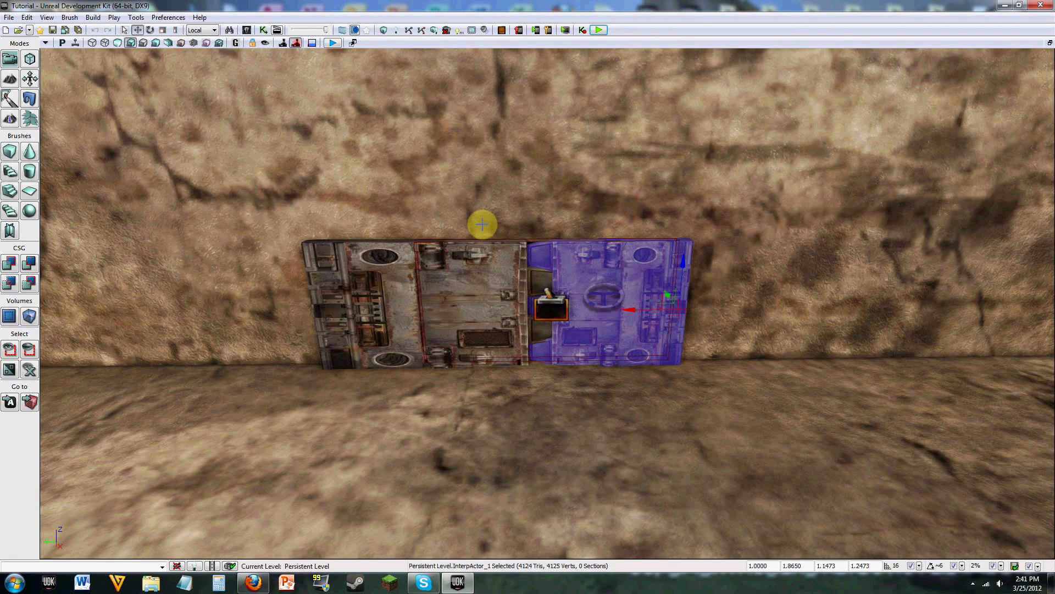
# - Reframe the viewport on the door wall and reopen the 4-second door Matinee
pyautogui.click(972, 584)
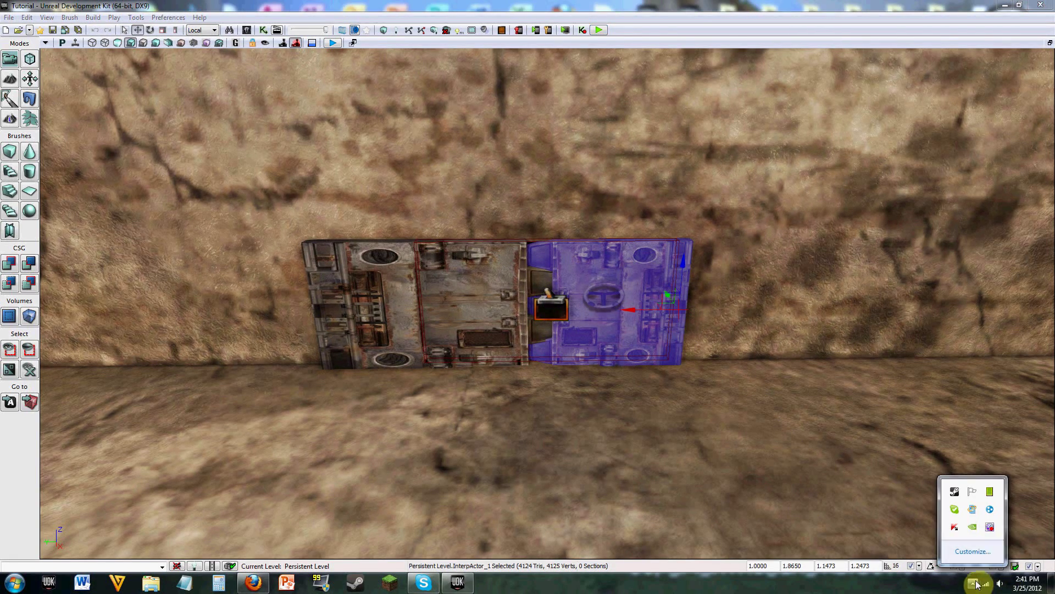
pyautogui.click(561, 184)
pyautogui.moveTo(622, 431); pyautogui.dragTo(630, 380, button='right')
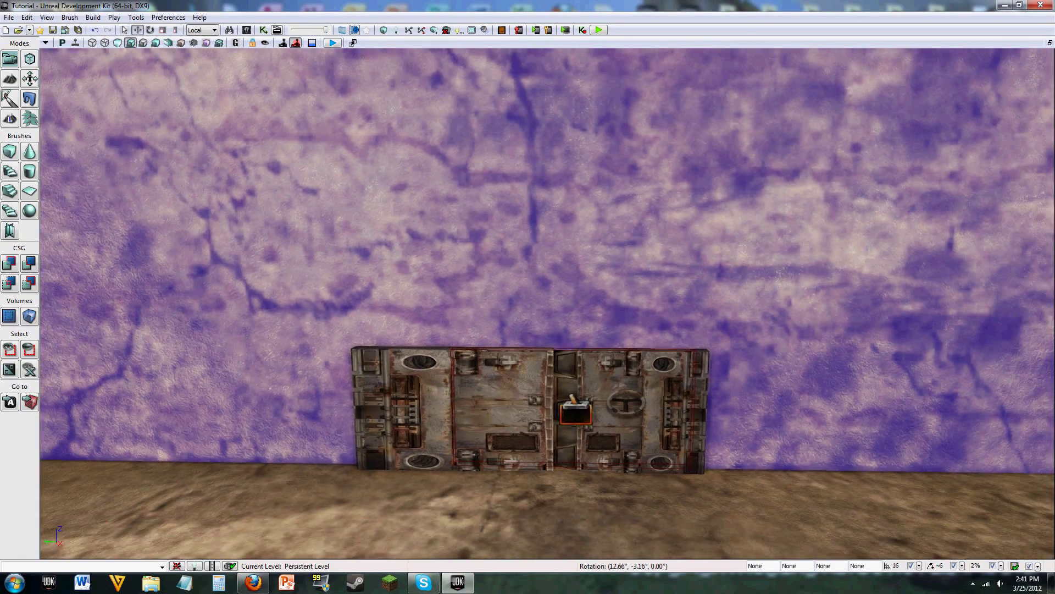
pyautogui.moveTo(616, 395); pyautogui.dragTo(617, 440)
pyautogui.click(556, 444)
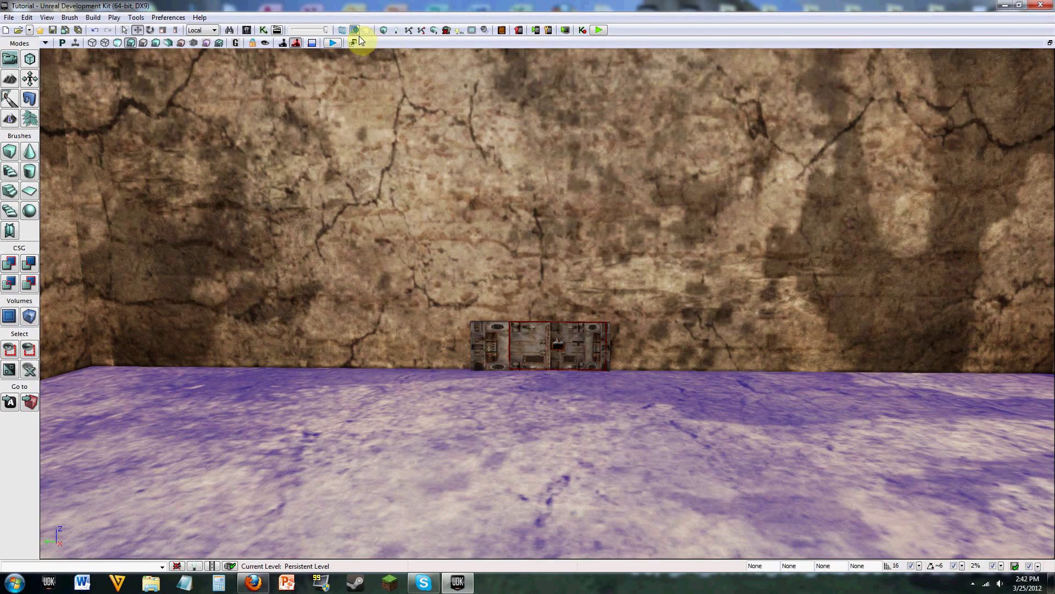
pyautogui.click(276, 31)
pyautogui.moveTo(288, 63); pyautogui.dragTo(268, 77)
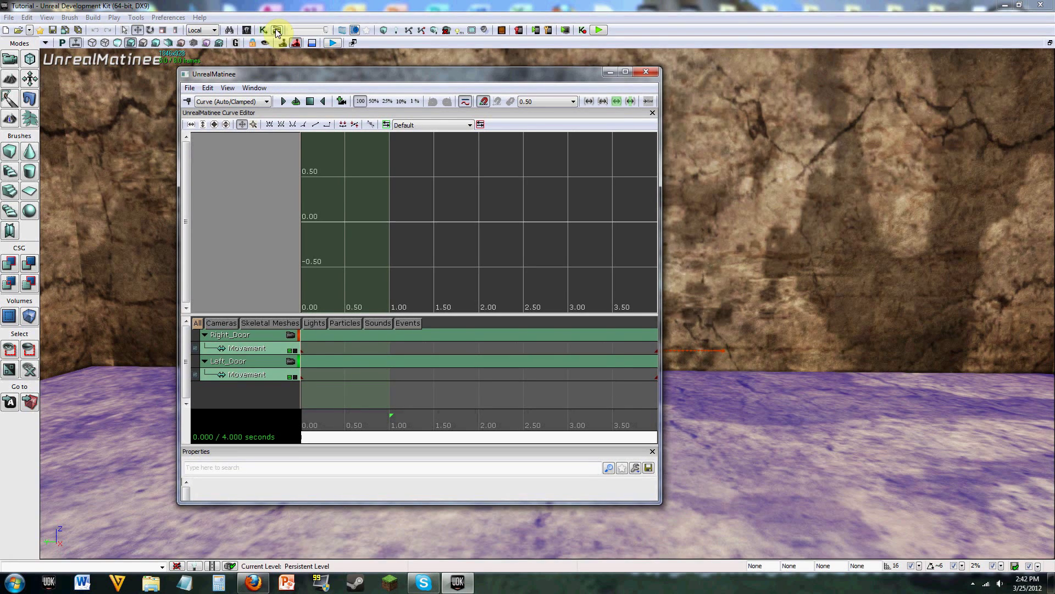
# - Review the Trigger-to-Matinee wiring in Kismet, then move and enlarge the UnrealMatinee window
pyautogui.click(277, 31)
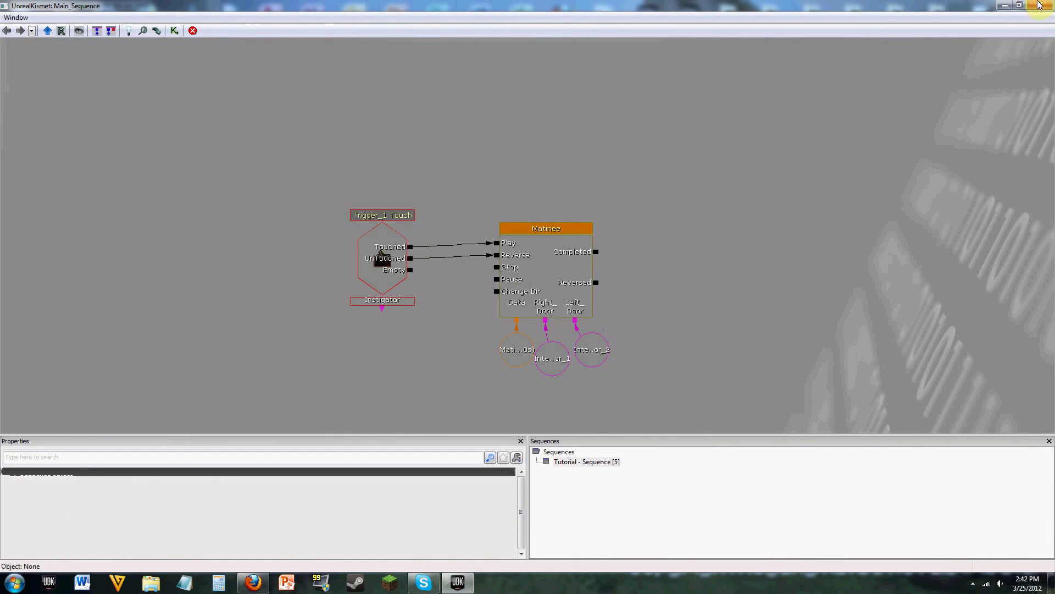
pyautogui.click(1040, 5)
pyautogui.moveTo(306, 63); pyautogui.dragTo(255, 39)
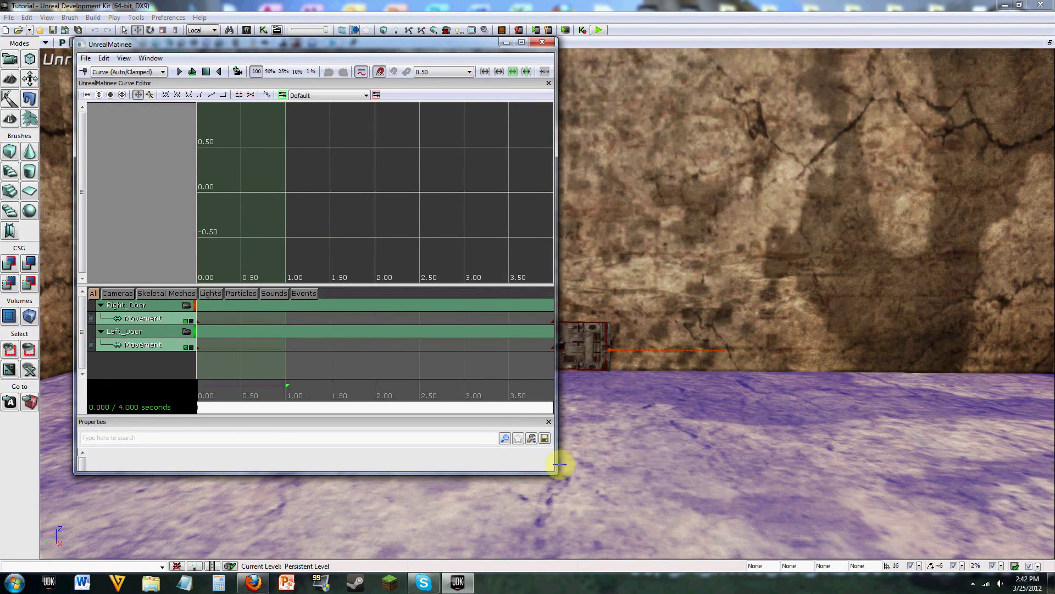
pyautogui.moveTo(556, 472); pyautogui.dragTo(635, 536)
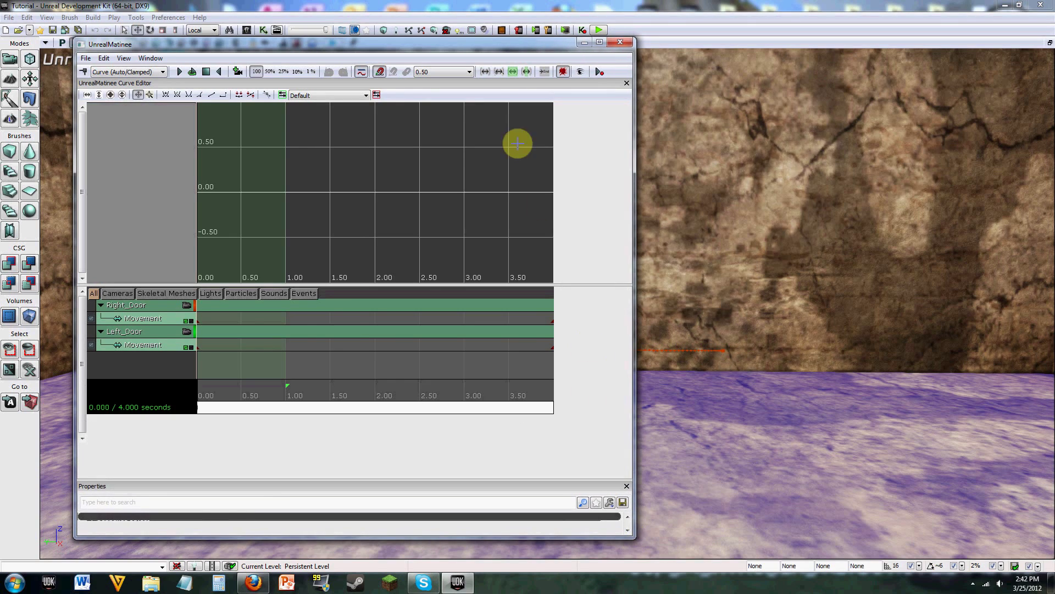
pyautogui.moveTo(484, 39); pyautogui.dragTo(694, 55)
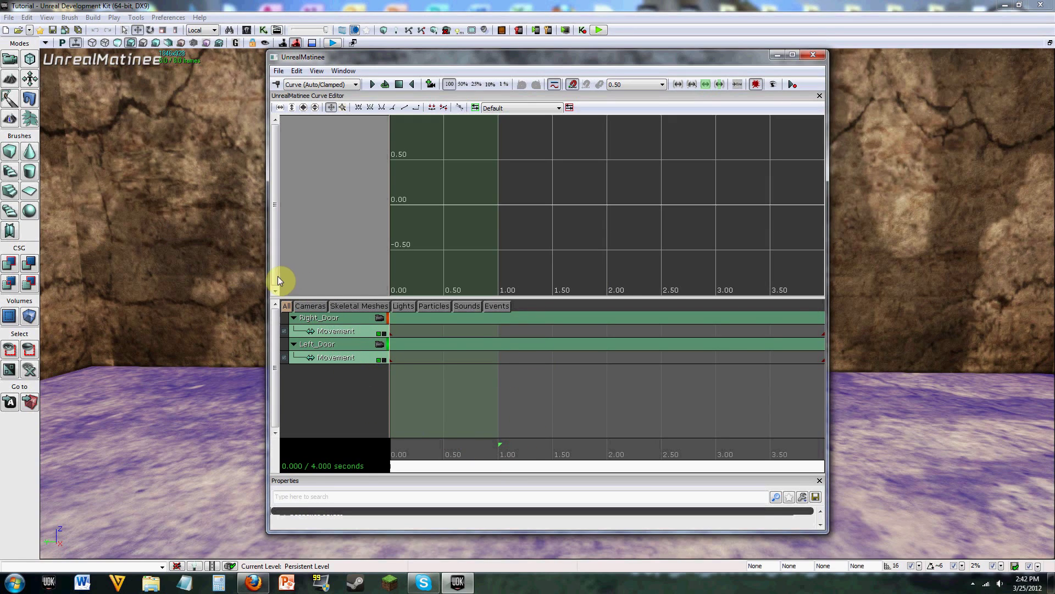
# - Add a new empty group with the default name and give it a Sound track
pyautogui.rightClick(331, 390)
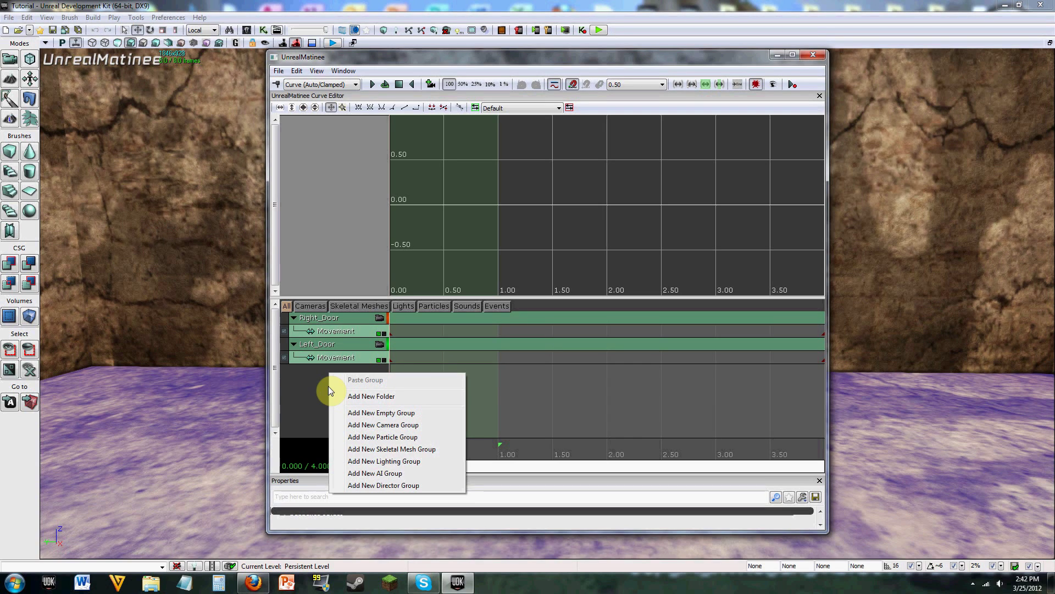
pyautogui.click(360, 413)
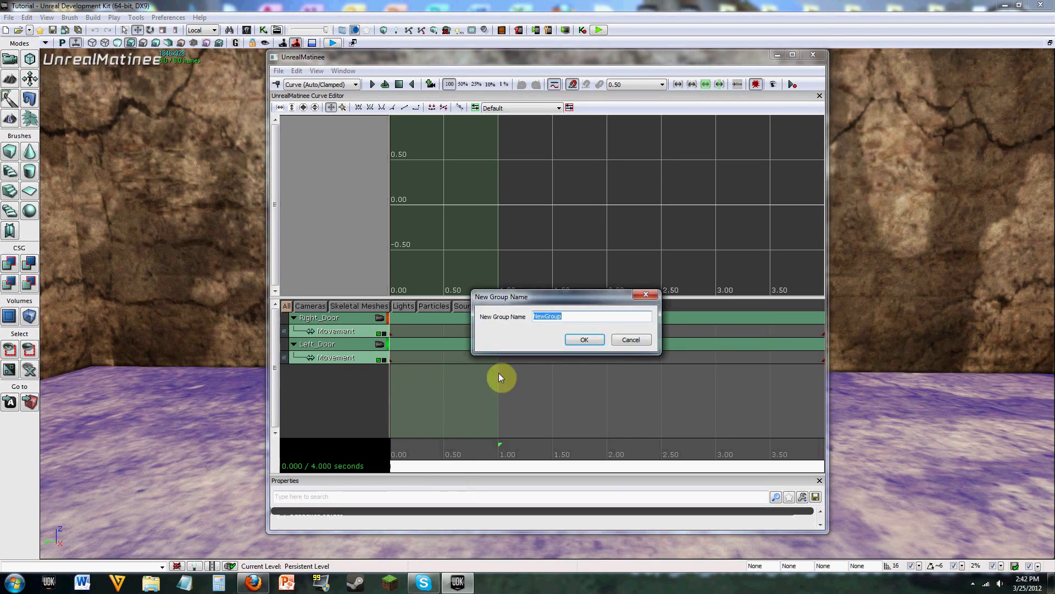
pyautogui.click(585, 340)
pyautogui.rightClick(368, 368)
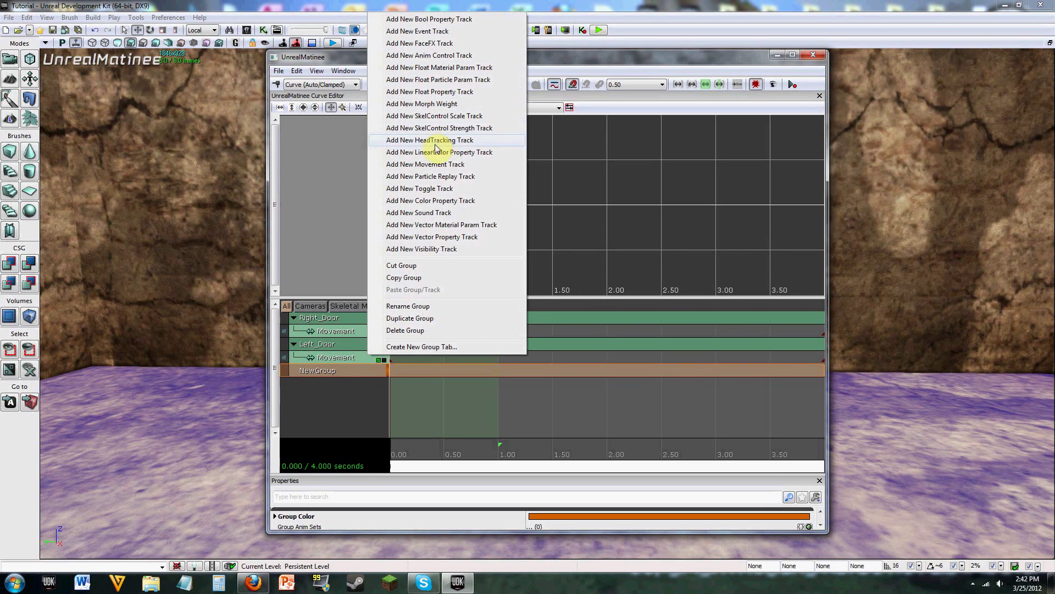
pyautogui.click(441, 215)
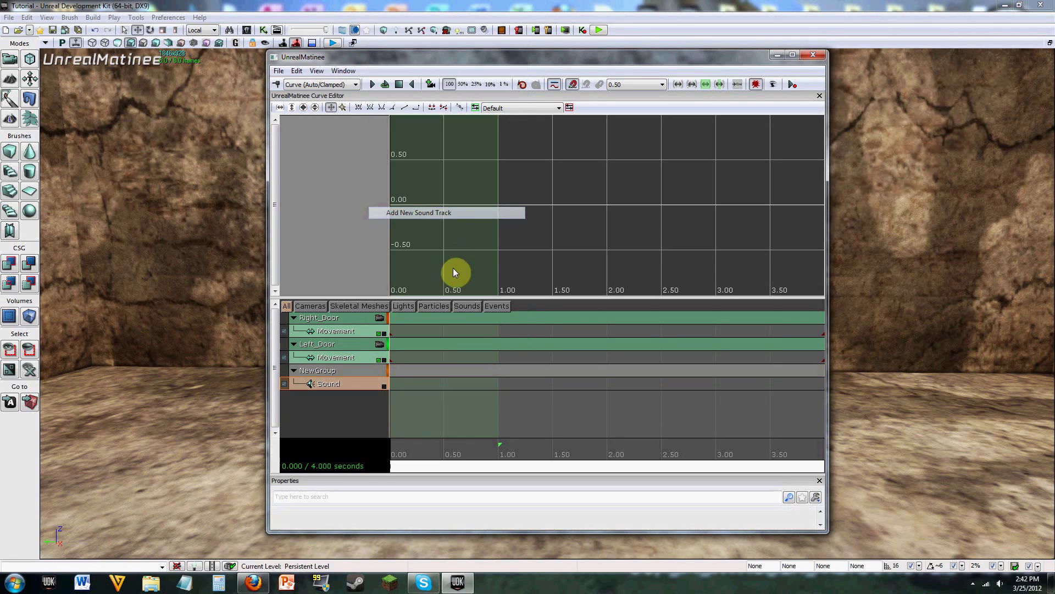
# - Rename the new group to 'Door Sound'
pyautogui.rightClick(366, 373)
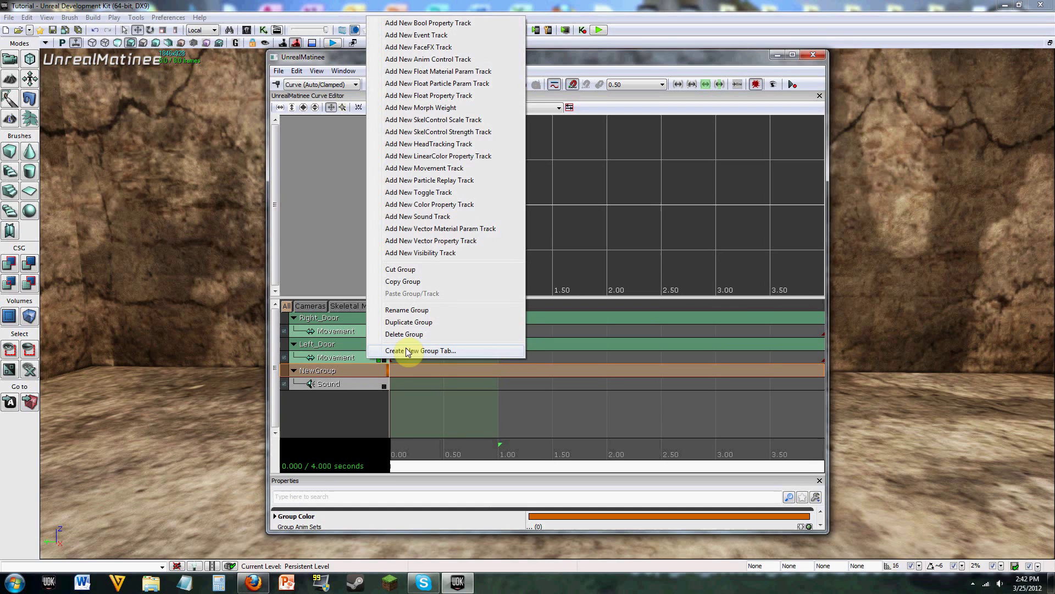
pyautogui.click(407, 310)
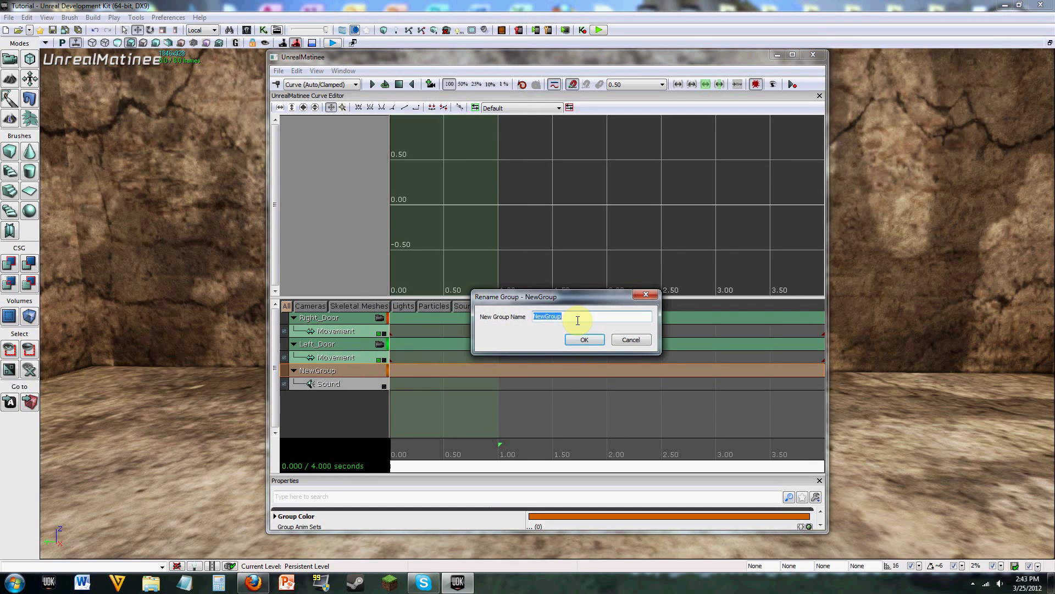
pyautogui.write('Door Sound')
pyautogui.click(585, 340)
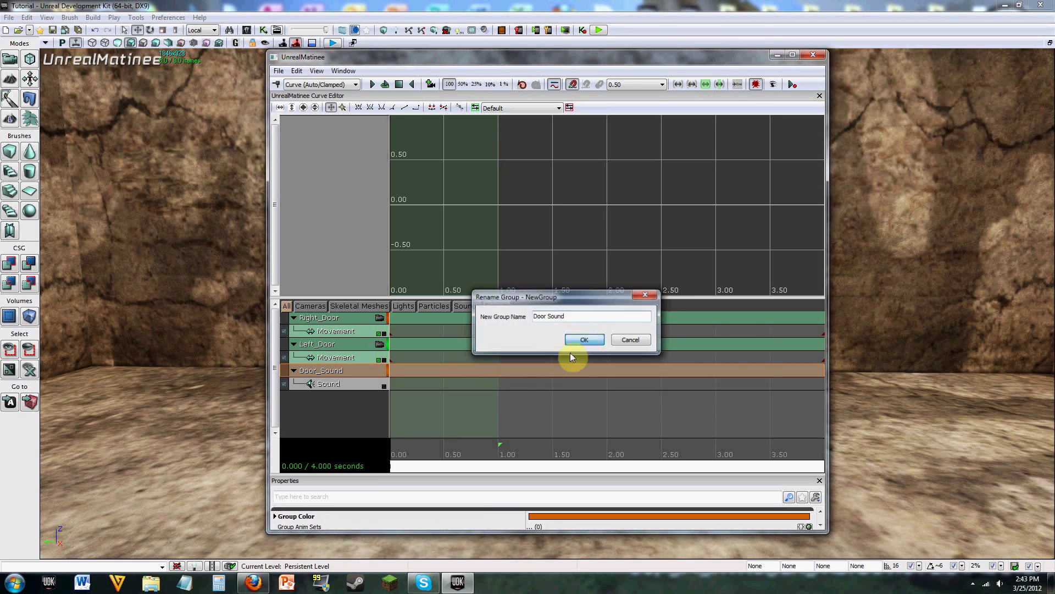
pyautogui.moveTo(496, 55)
pyautogui.mouseDown()
pyautogui.moveTo(863, 210)
pyautogui.moveTo(853, 194)
pyautogui.moveTo(211, 85)
pyautogui.moveTo(622, 81)
pyautogui.moveTo(674, 104)
pyautogui.moveTo(501, 57)
pyautogui.mouseUp()
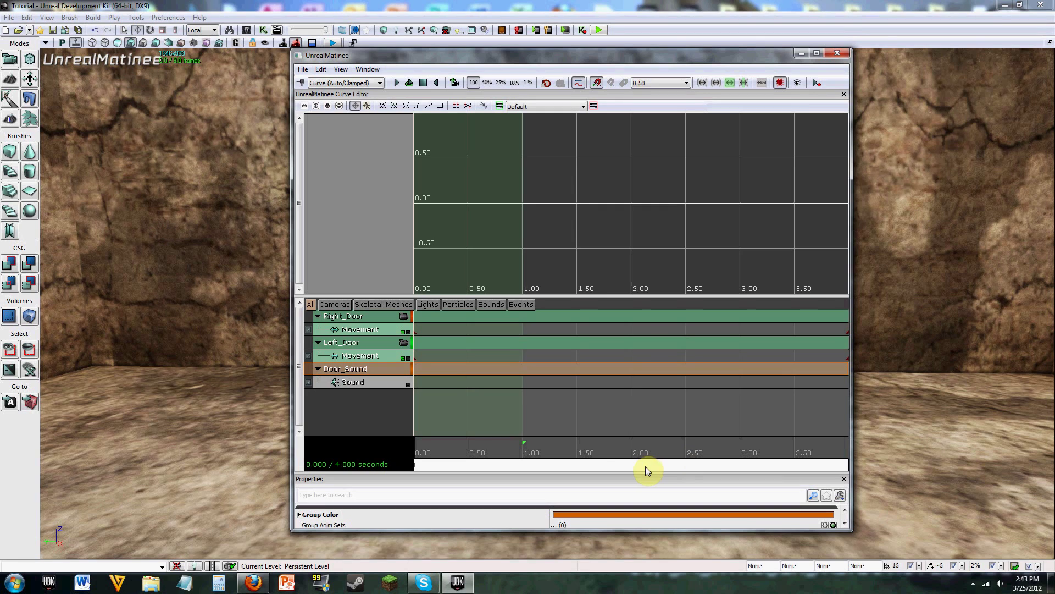
pyautogui.moveTo(646, 466); pyautogui.dragTo(818, 467)
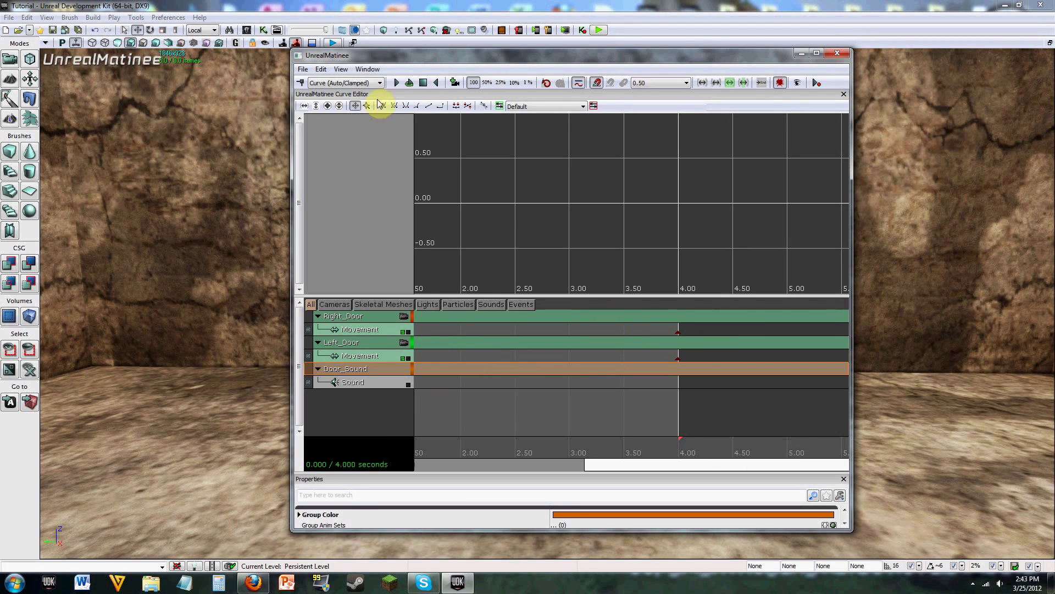
pyautogui.moveTo(367, 55); pyautogui.dragTo(181, 45)
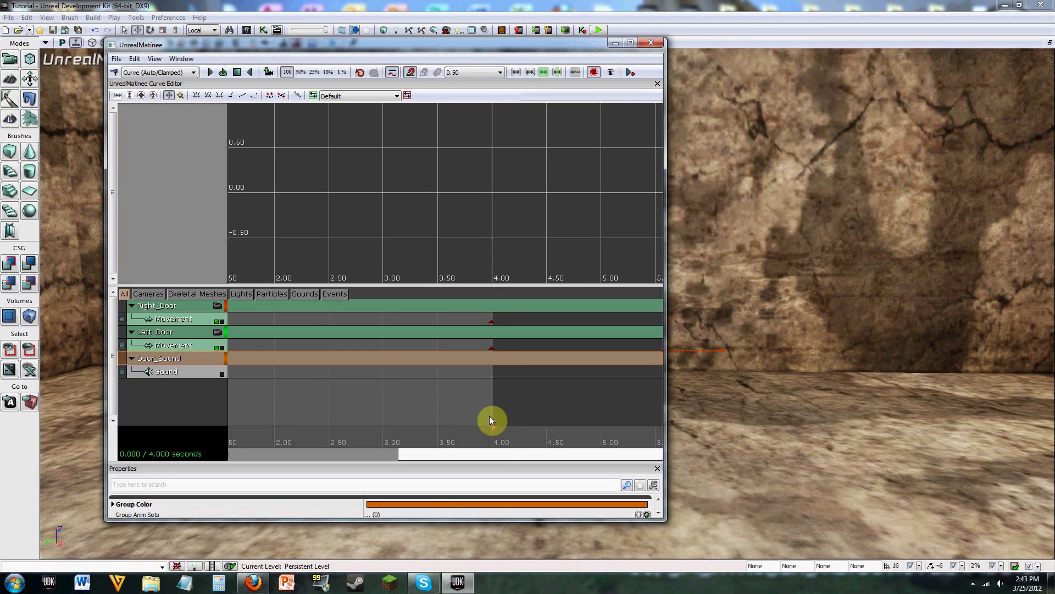
pyautogui.moveTo(491, 421)
pyautogui.mouseDown()
pyautogui.moveTo(550, 427)
pyautogui.moveTo(495, 427)
pyautogui.mouseUp()
pyautogui.moveTo(269, 47); pyautogui.dragTo(783, 85)
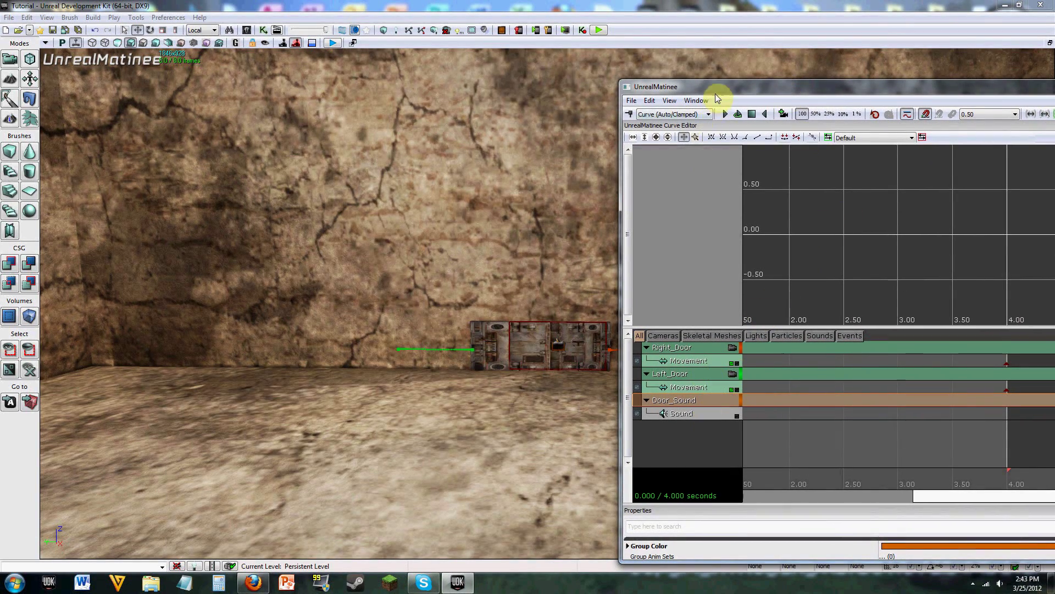
pyautogui.moveTo(714, 88); pyautogui.dragTo(611, 97)
pyautogui.moveTo(173, 156); pyautogui.dragTo(209, 160)
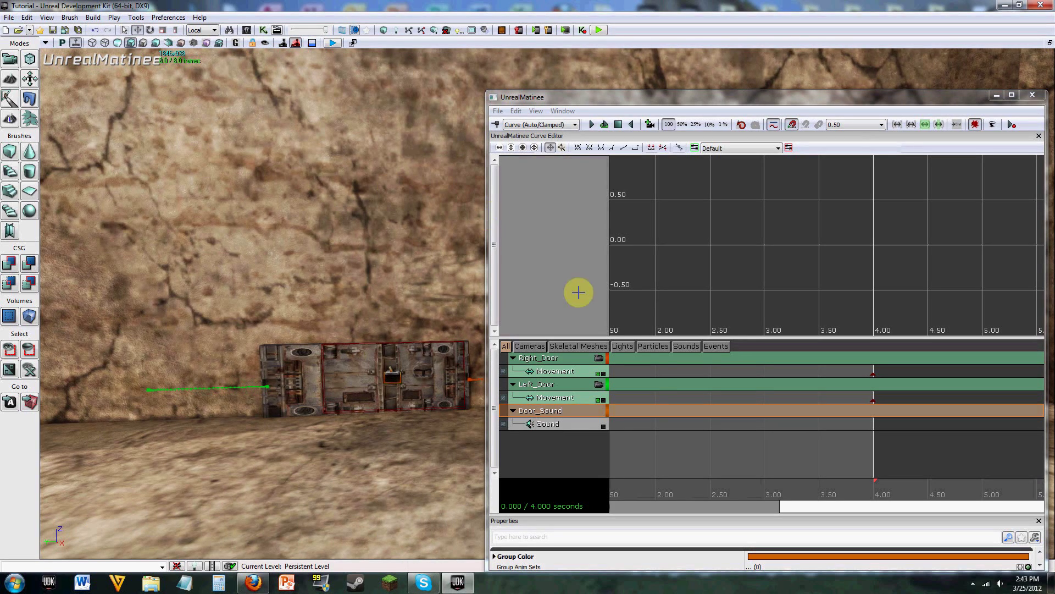
# - Inspect the Sound track's properties, switching Play On Reverse on and back off
pyautogui.click(586, 426)
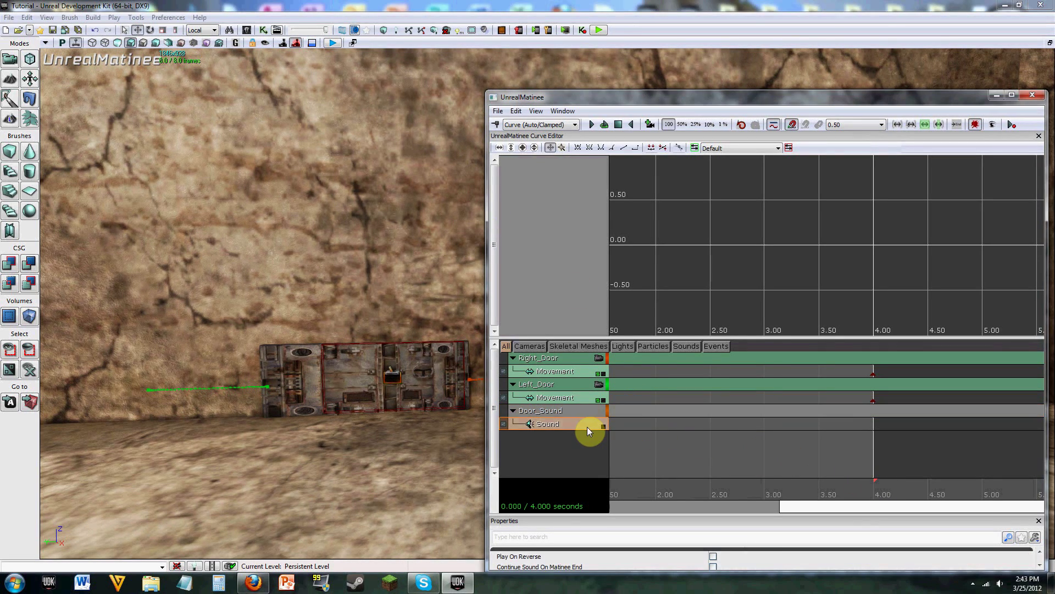
pyautogui.moveTo(686, 100); pyautogui.dragTo(659, 51)
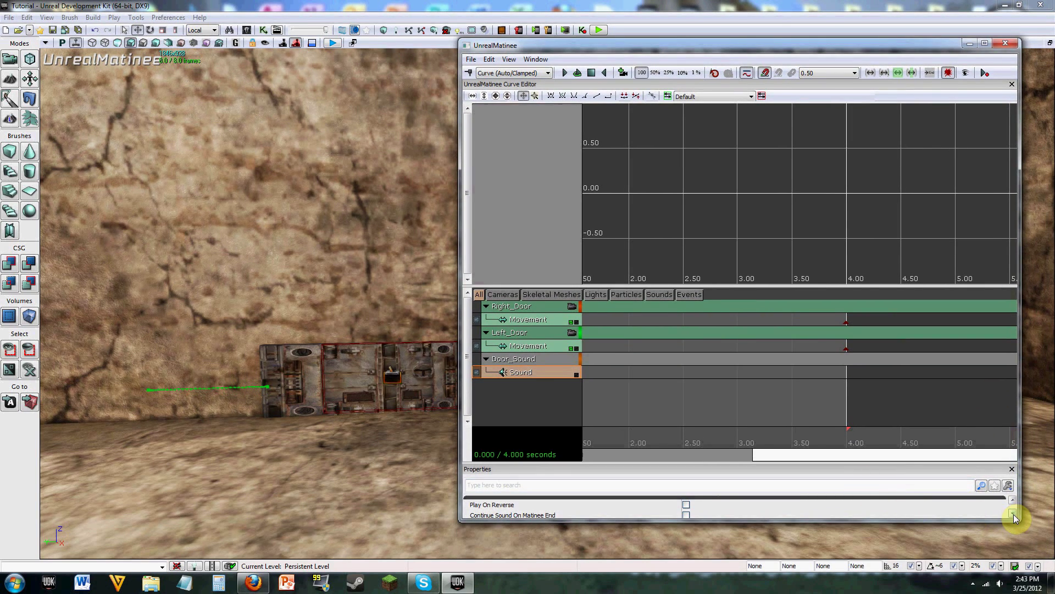
pyautogui.click(1013, 513)
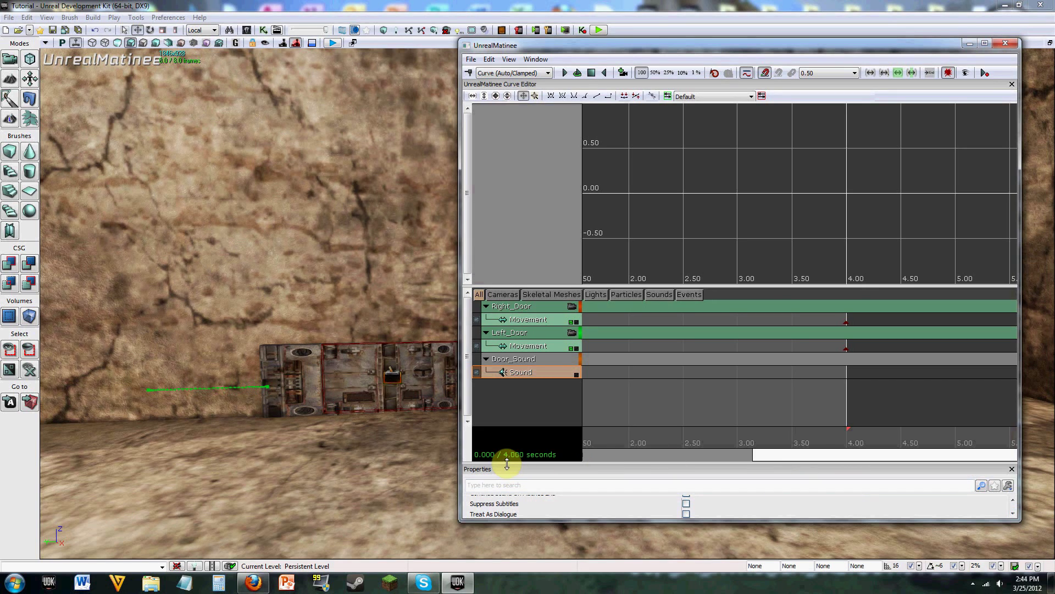
pyautogui.moveTo(507, 461); pyautogui.dragTo(504, 411)
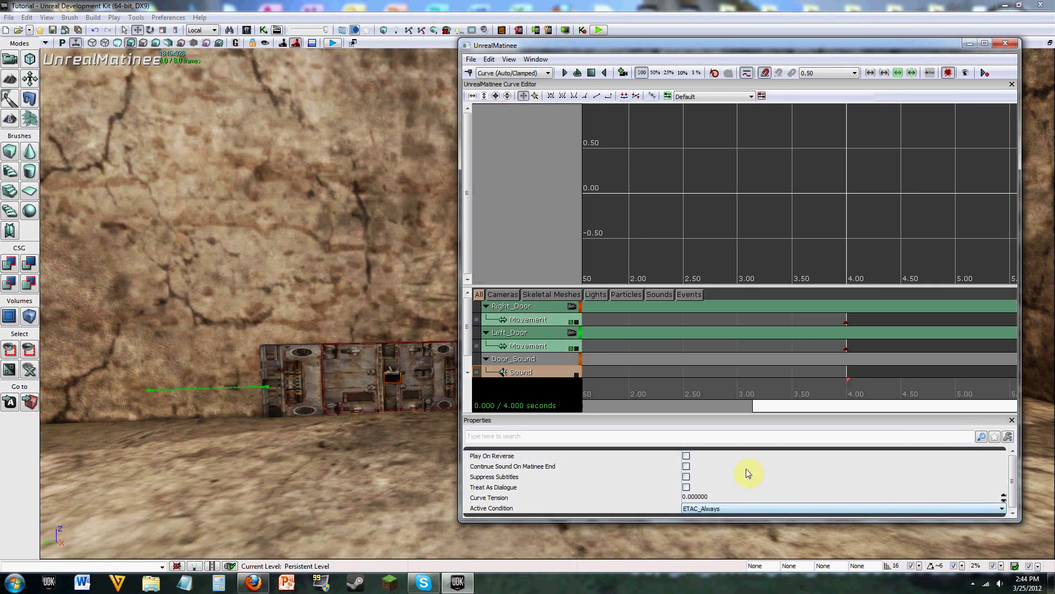
pyautogui.click(686, 457)
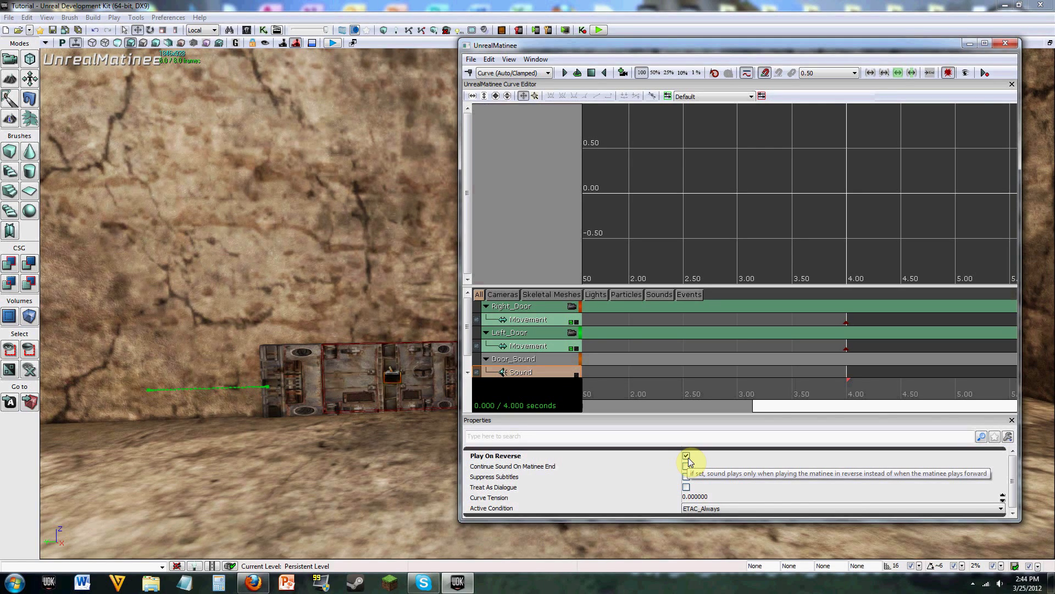
pyautogui.click(686, 457)
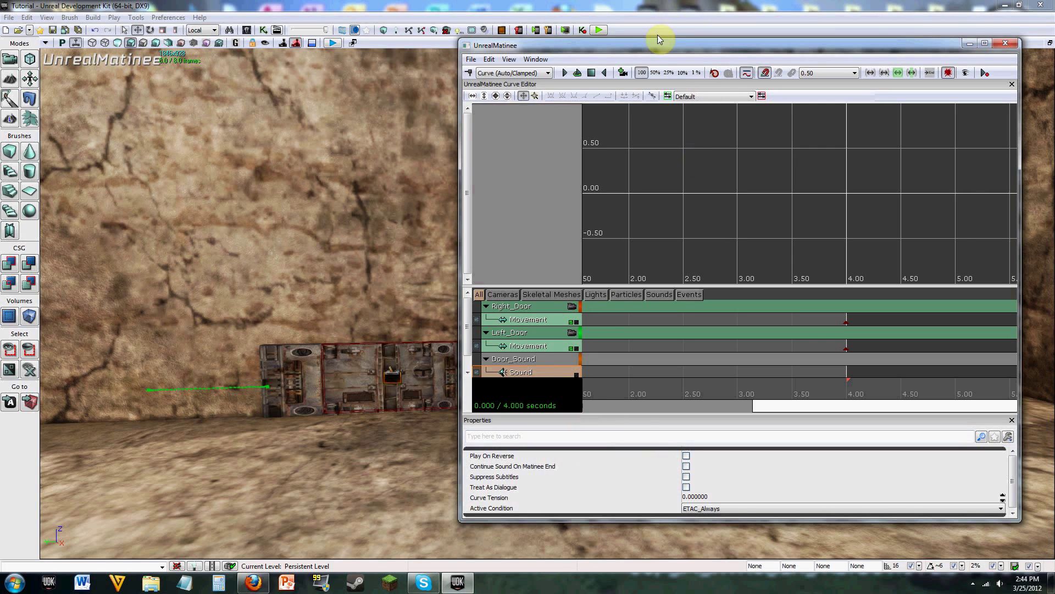
# - Copy the Sound track and bring up the Content Browser
pyautogui.moveTo(654, 47)
pyautogui.mouseDown()
pyautogui.moveTo(648, 64)
pyautogui.moveTo(622, 71)
pyautogui.moveTo(643, 52)
pyautogui.mouseUp()
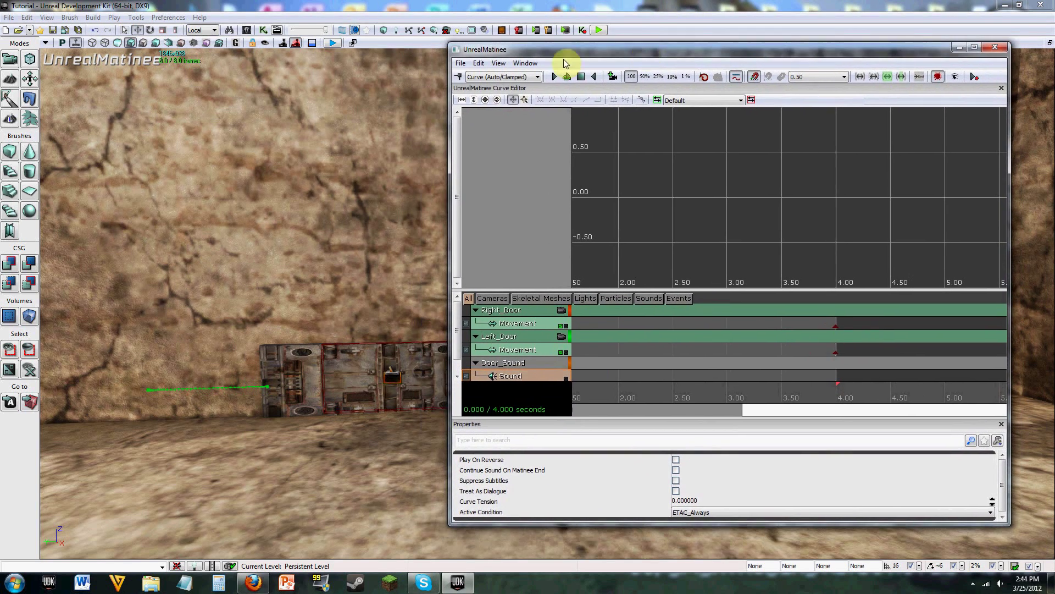
pyautogui.rightClick(552, 378)
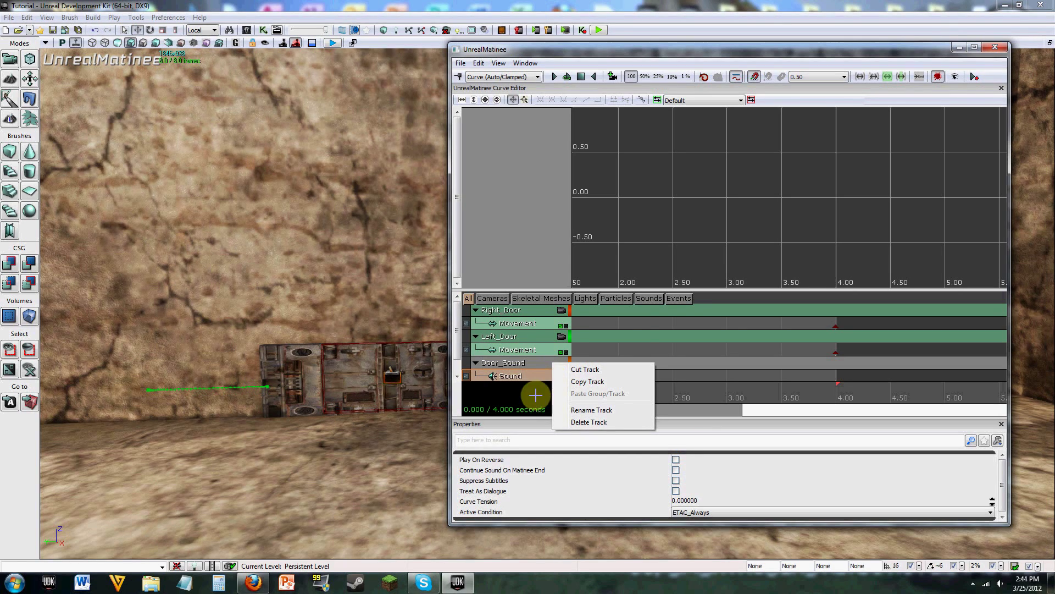
pyautogui.click(581, 381)
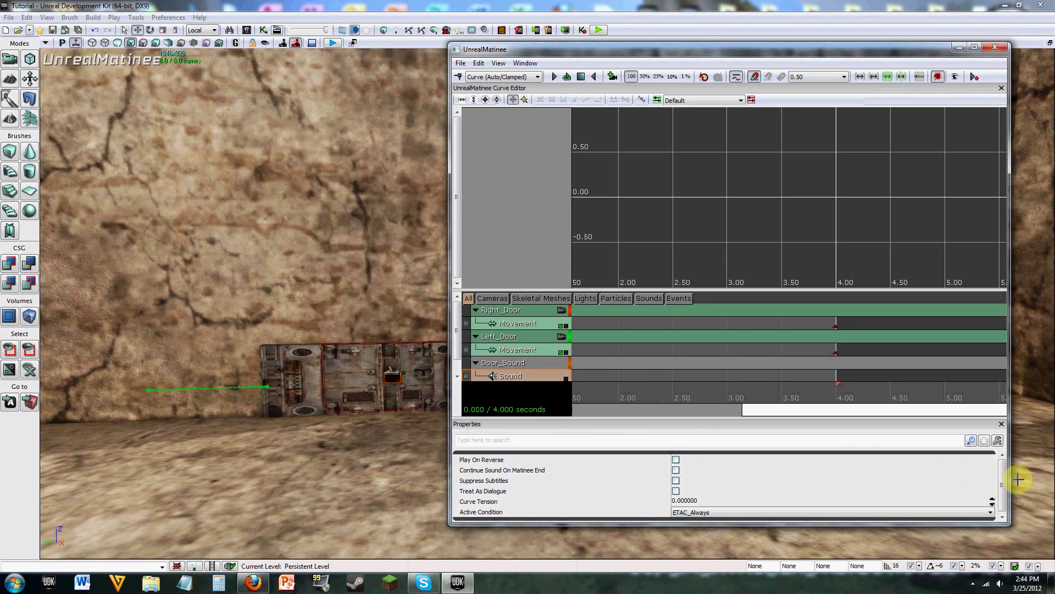
pyautogui.click(246, 30)
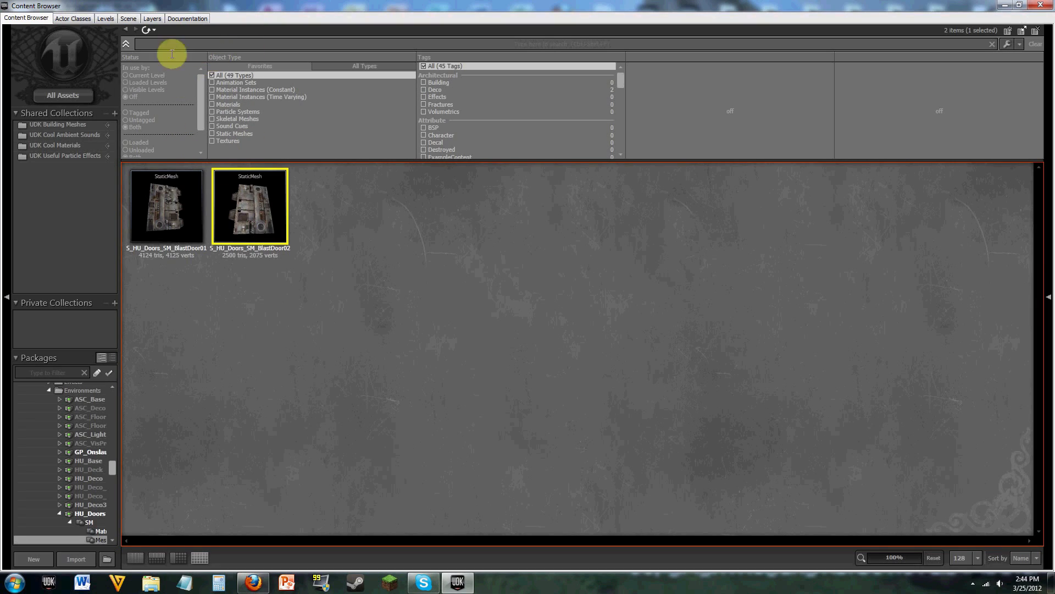
# - Reset the Content Browser filters to Sound Cues only and search for 'Door'
pyautogui.click(82, 92)
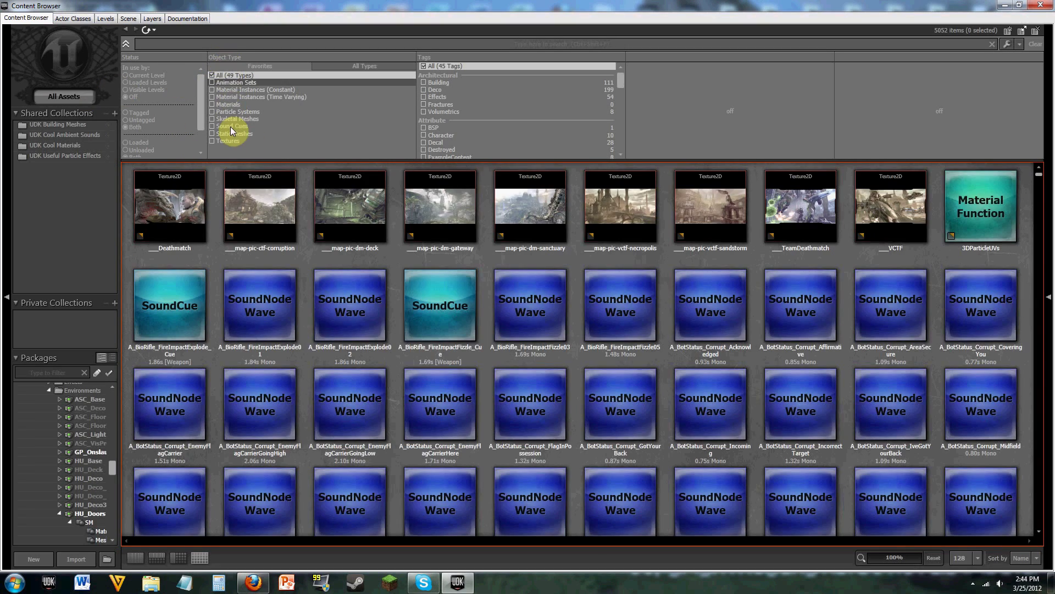
pyautogui.click(231, 127)
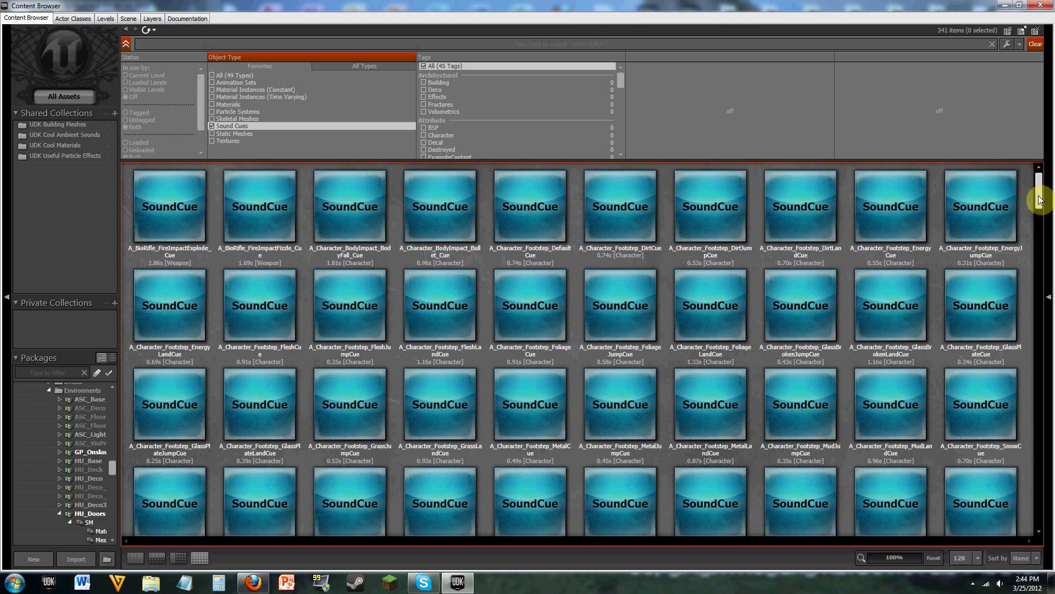
pyautogui.moveTo(1038, 200)
pyautogui.mouseDown()
pyautogui.moveTo(1039, 228)
pyautogui.moveTo(1040, 183)
pyautogui.mouseUp()
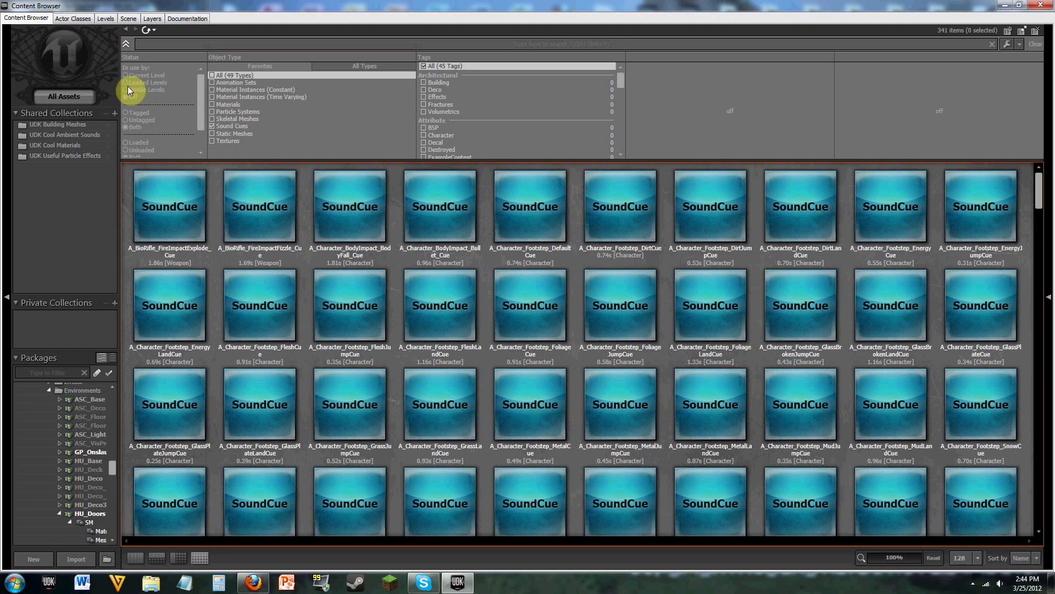
pyautogui.click(63, 96)
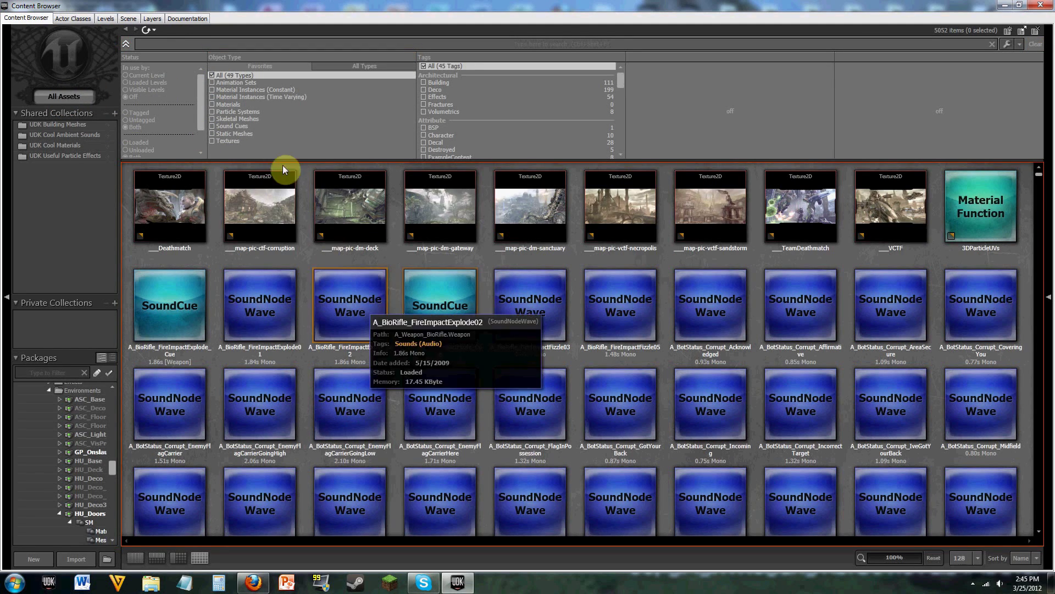
pyautogui.click(260, 126)
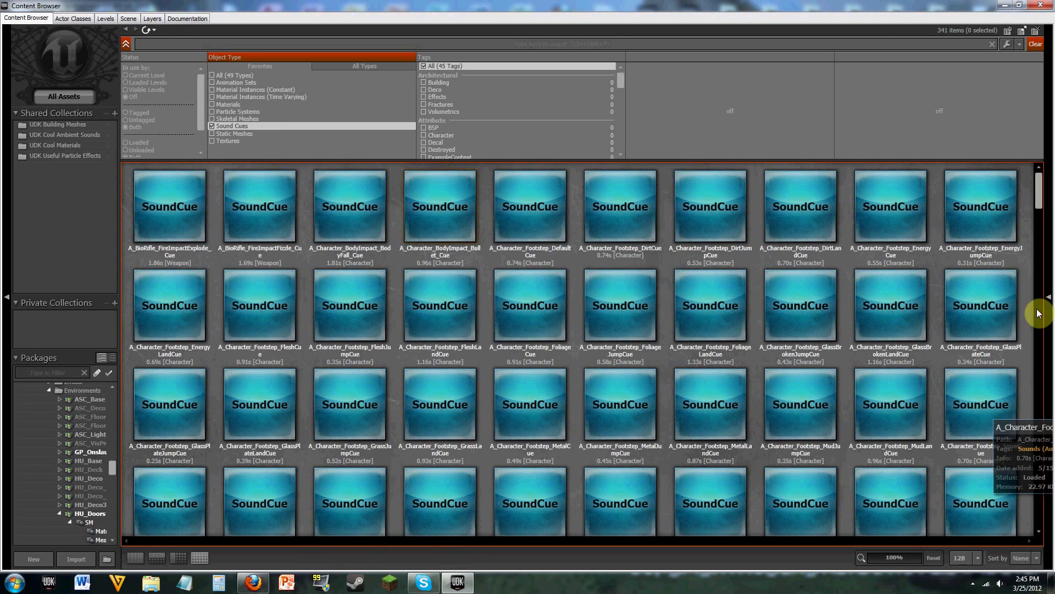
pyautogui.moveTo(1040, 209); pyautogui.dragTo(838, 119)
pyautogui.click(389, 42)
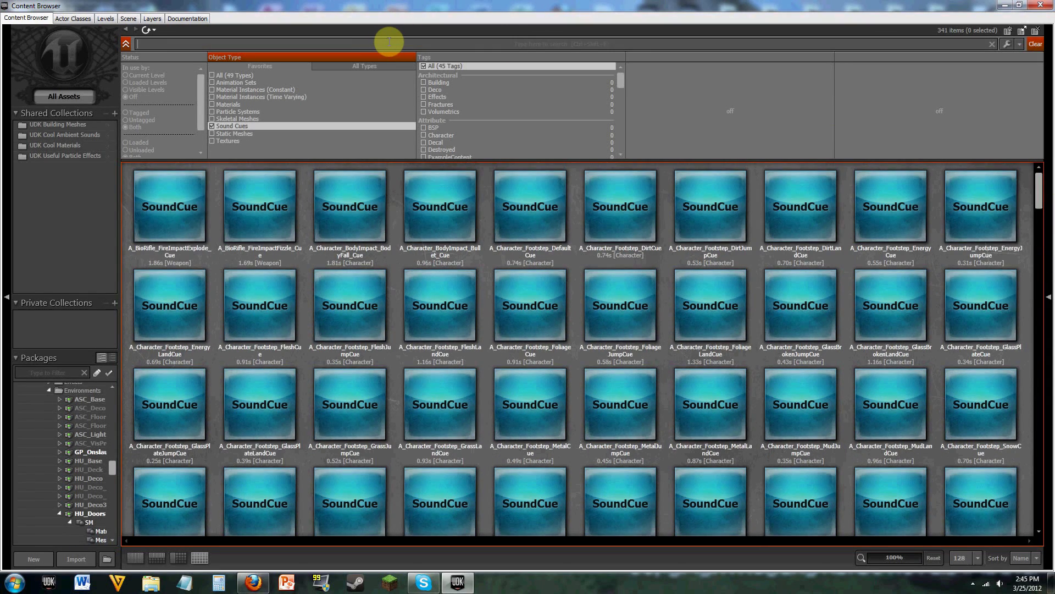
pyautogui.write('Door')
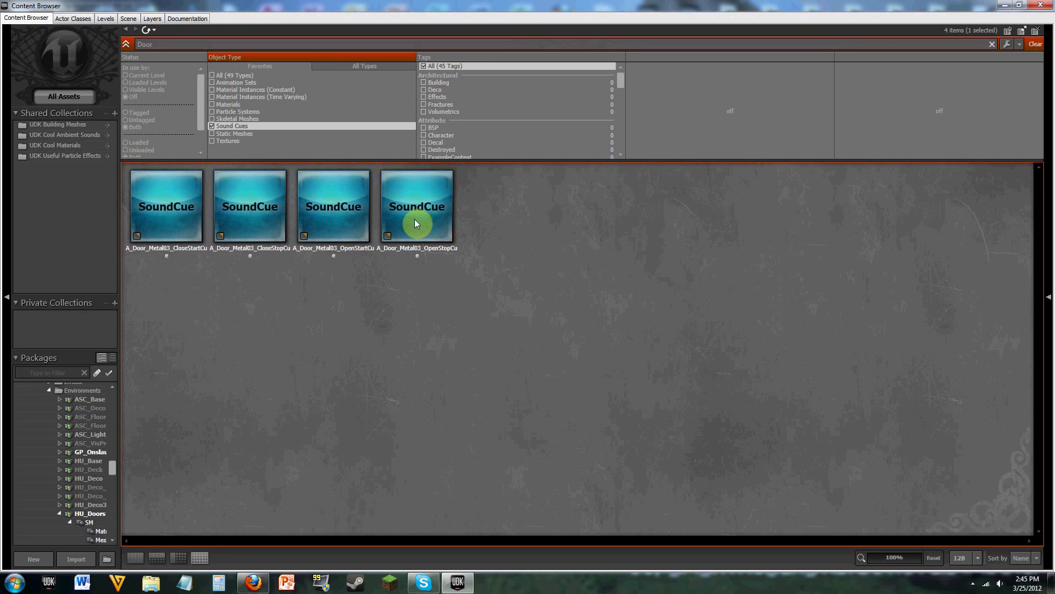
# - Review the four A_Door_Metal03 cues and select A_Door_Metal03_OpenStopCue
pyautogui.click(414, 219)
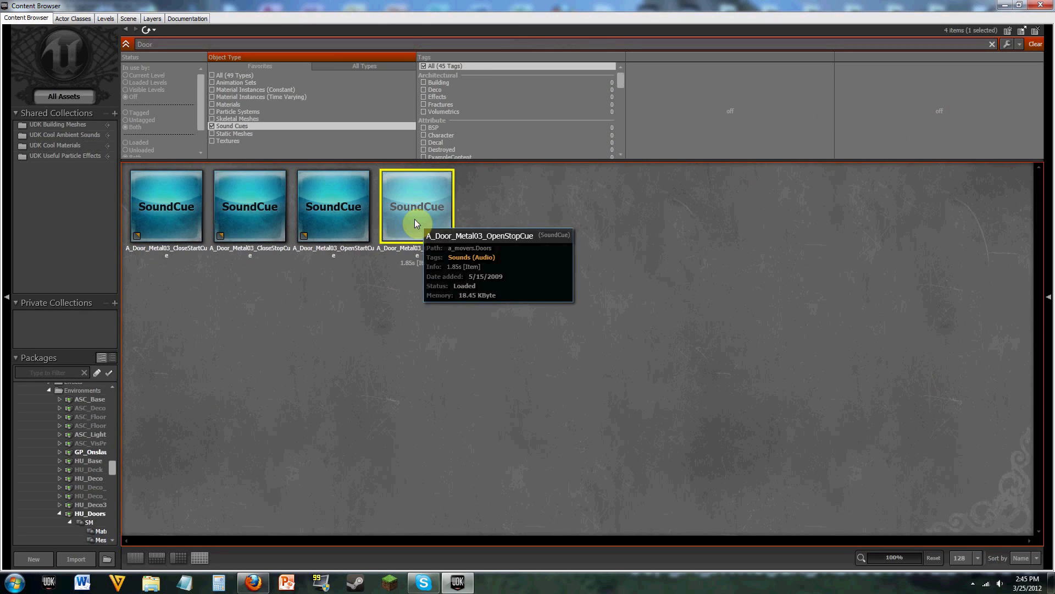
pyautogui.click(338, 216)
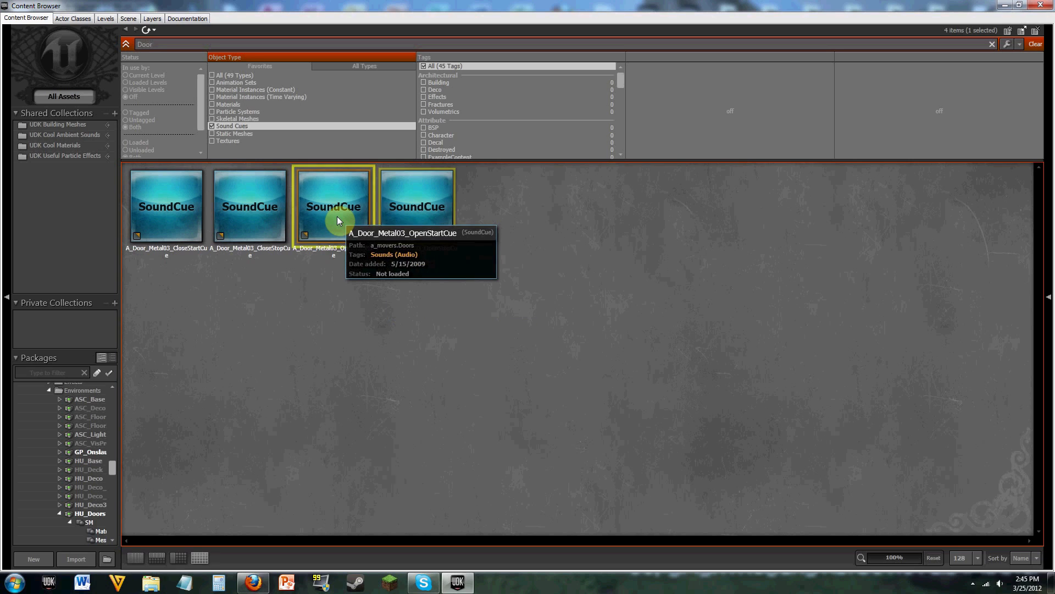
pyautogui.click(253, 221)
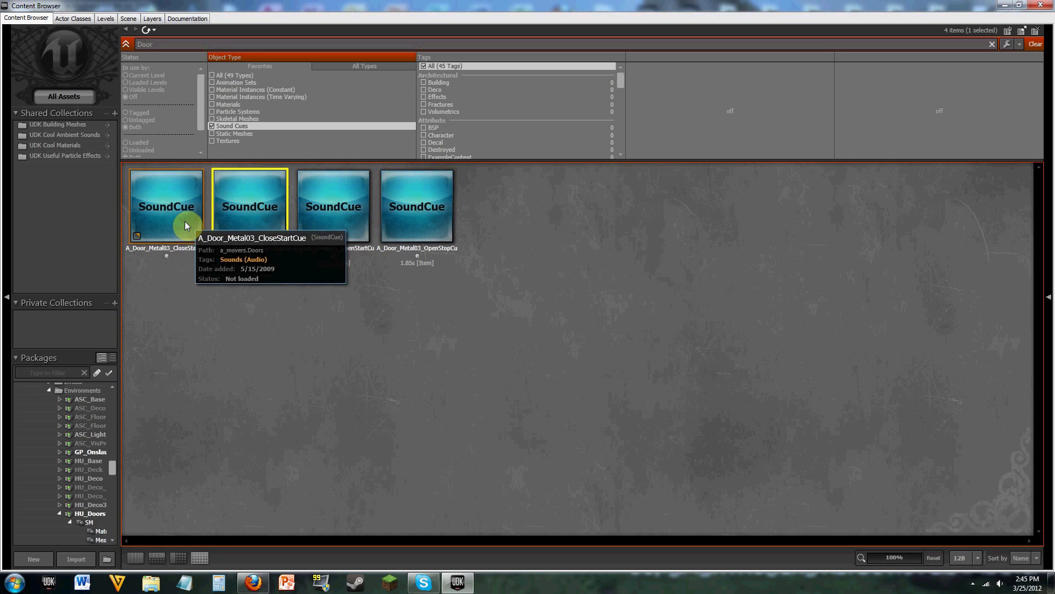
pyautogui.click(183, 232)
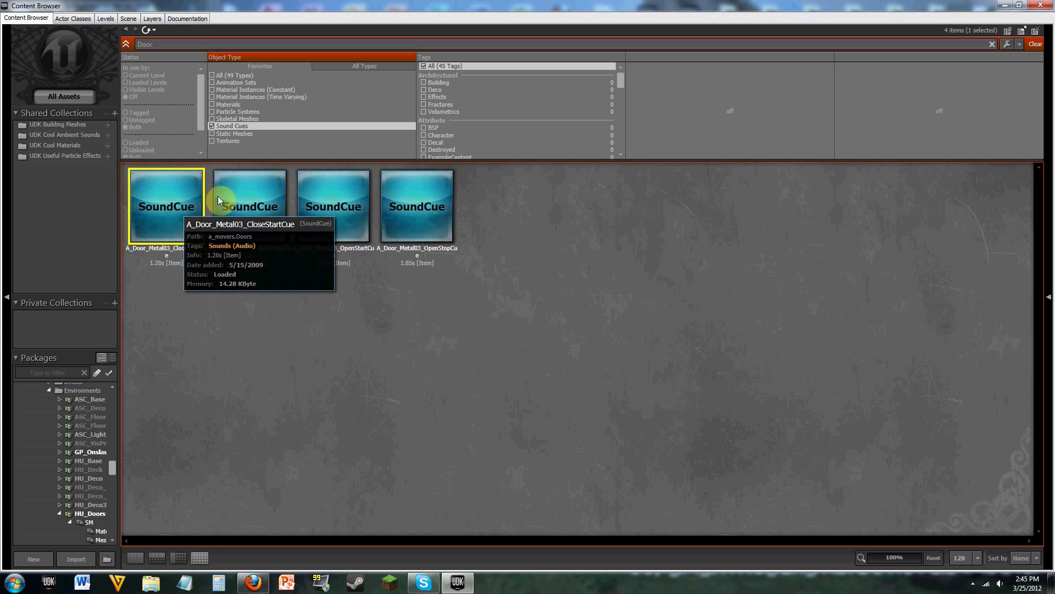
pyautogui.click(272, 190)
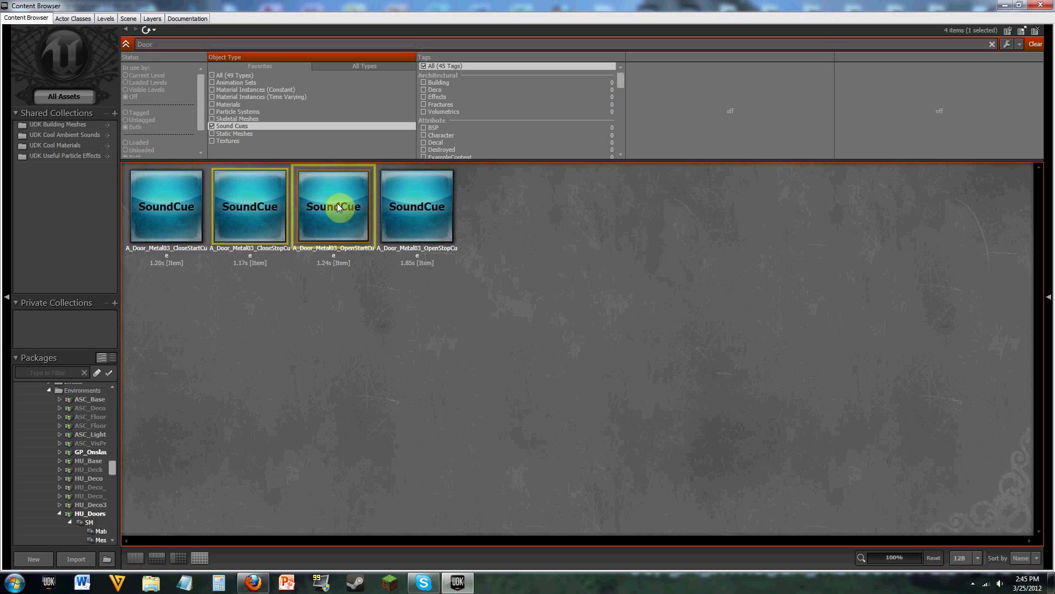
pyautogui.click(338, 203)
pyautogui.click(418, 226)
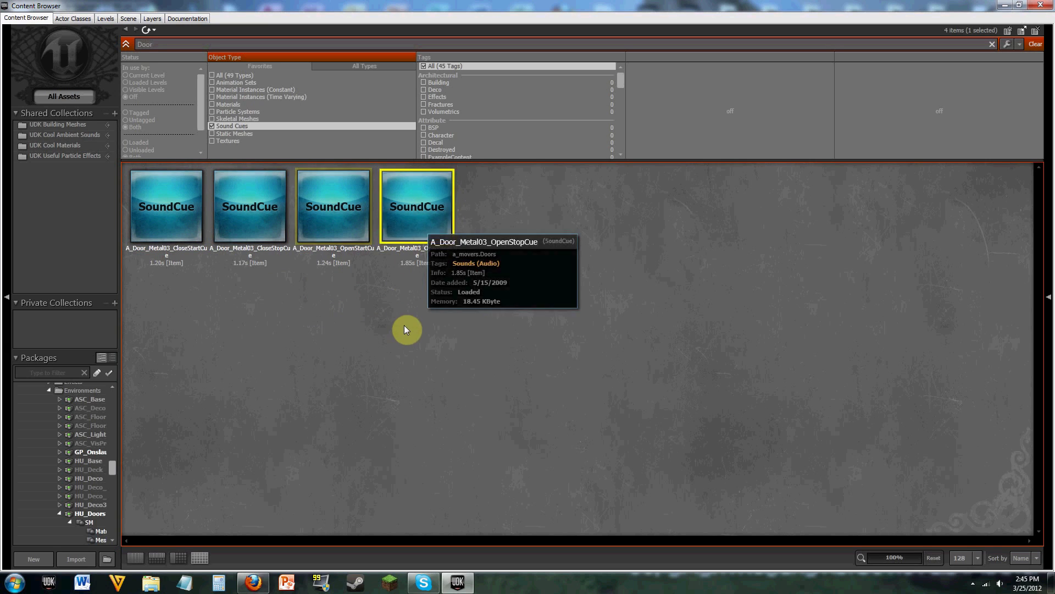
# - Delete the old Door_Sound group from the Matinee
pyautogui.moveTo(422, 232)
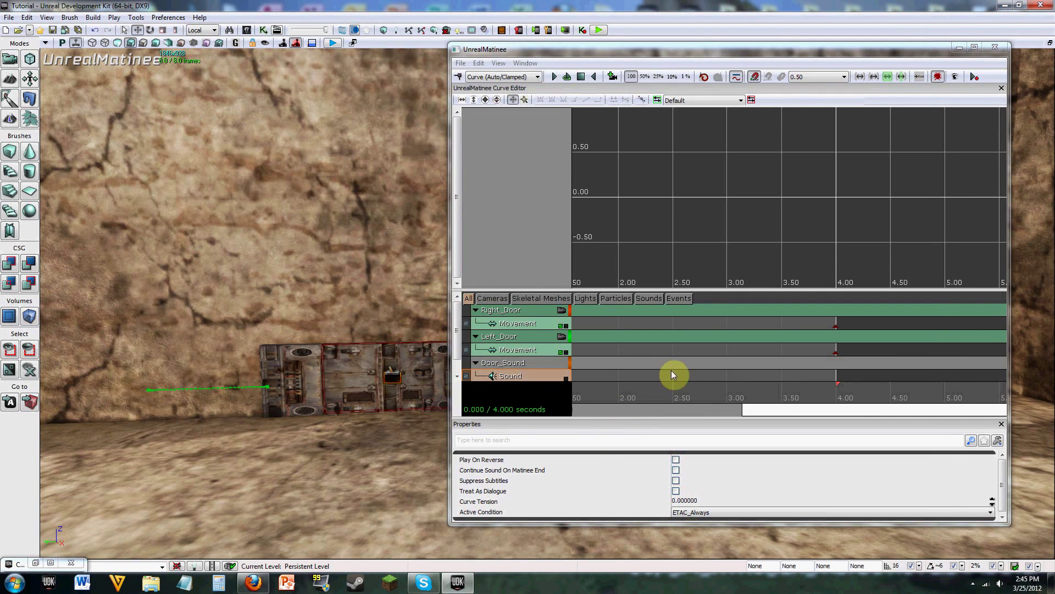
pyautogui.rightClick(551, 377)
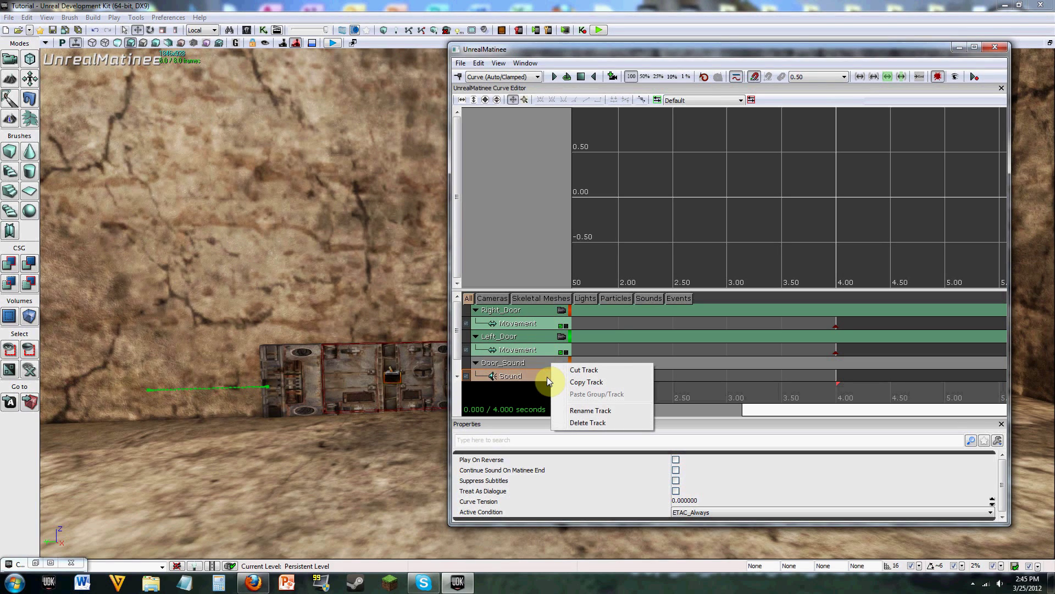
pyautogui.rightClick(537, 360)
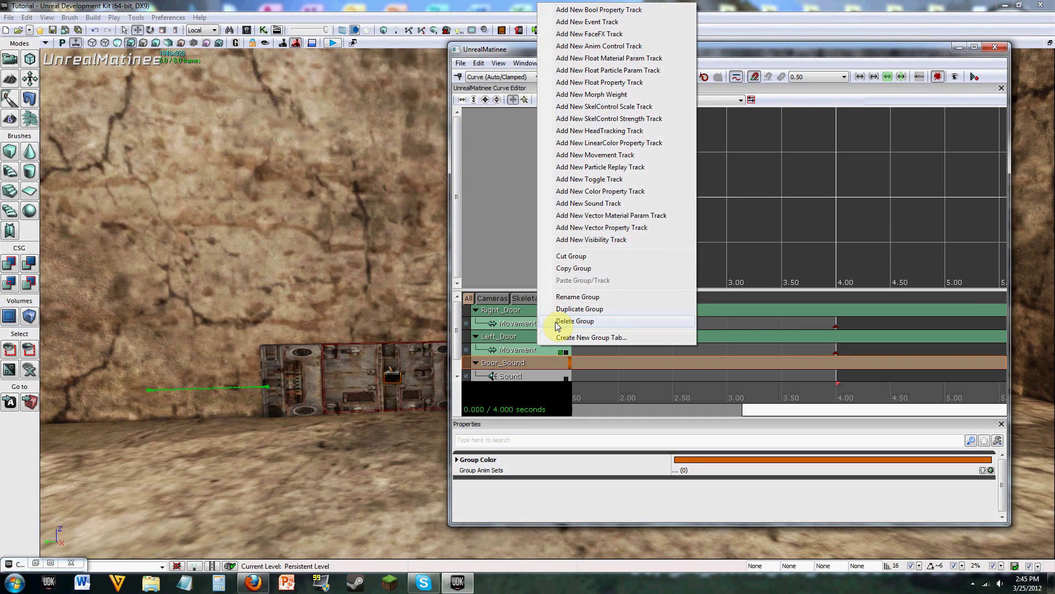
pyautogui.click(558, 326)
# - Add an empty group named NewGroup and give it a Sound track
pyautogui.rightClick(526, 358)
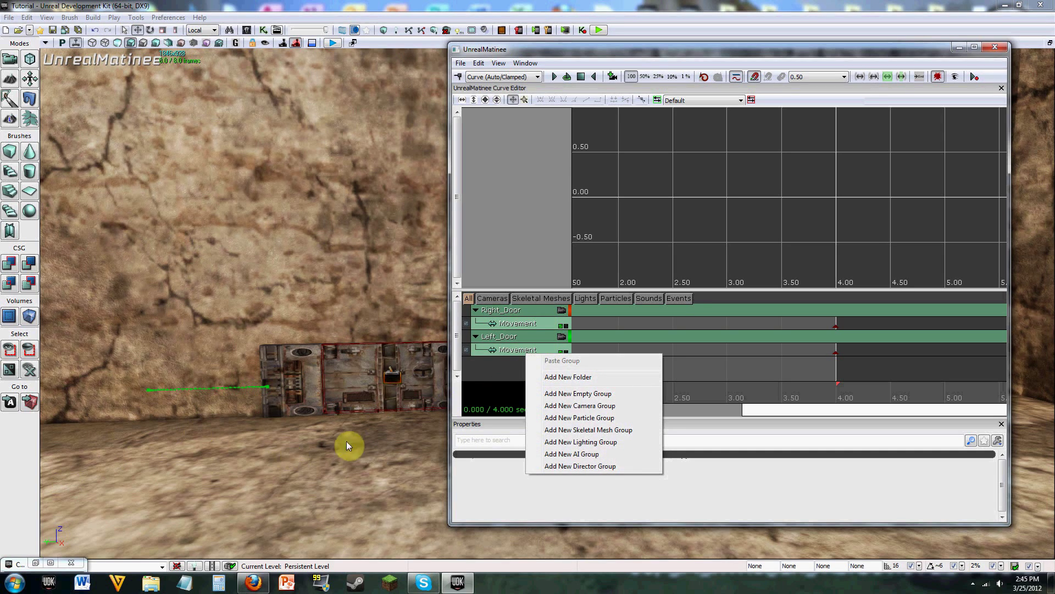
pyautogui.click(600, 396)
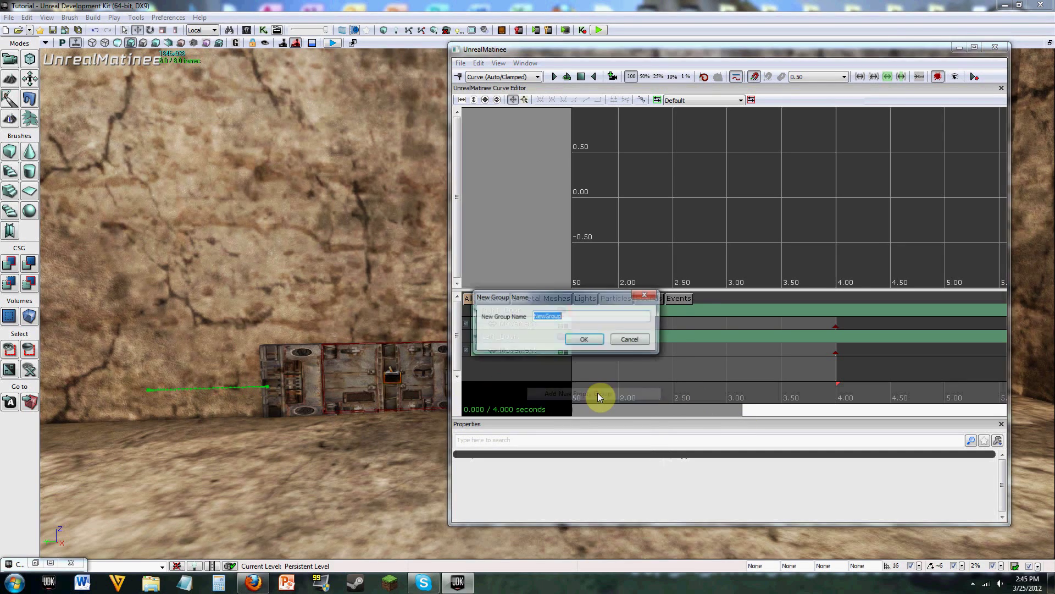
pyautogui.click(589, 341)
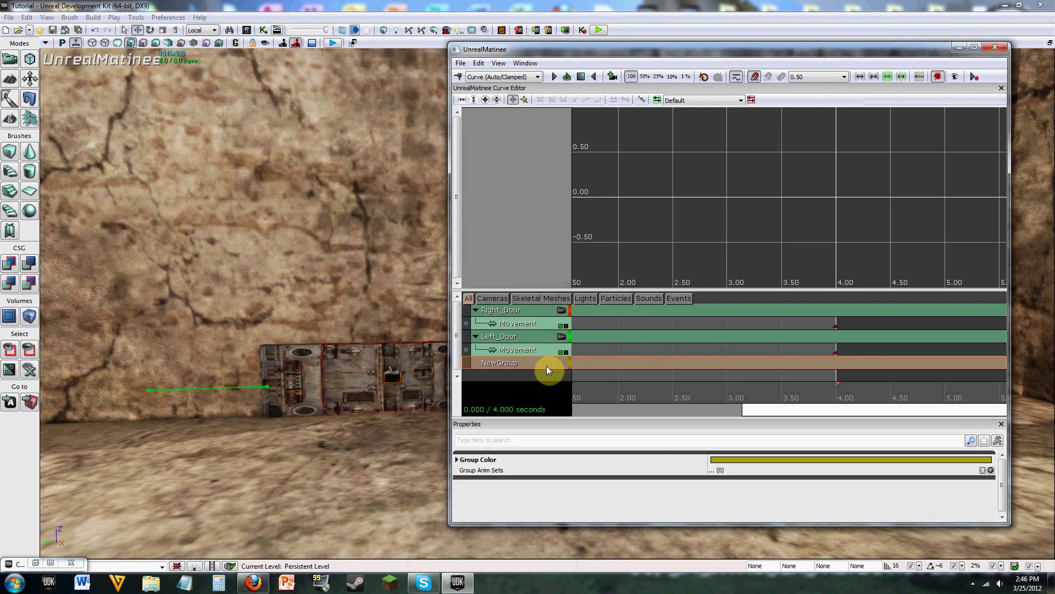
pyautogui.rightClick(547, 365)
pyautogui.click(624, 212)
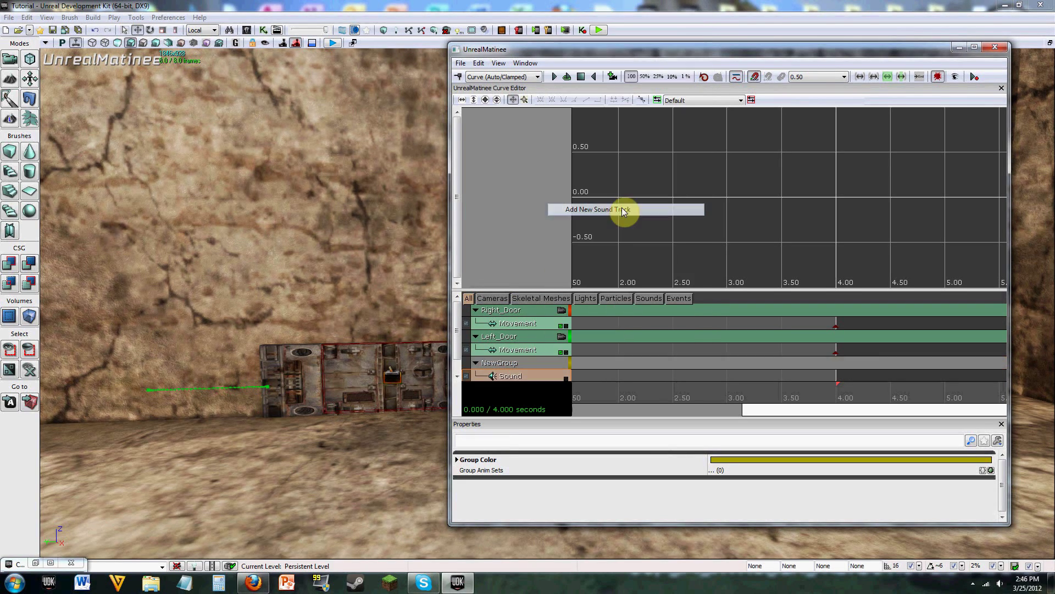
# - Select the new Sound track and leave its Active Condition at ETAC_Always
pyautogui.scroll(-1, 484, 355)
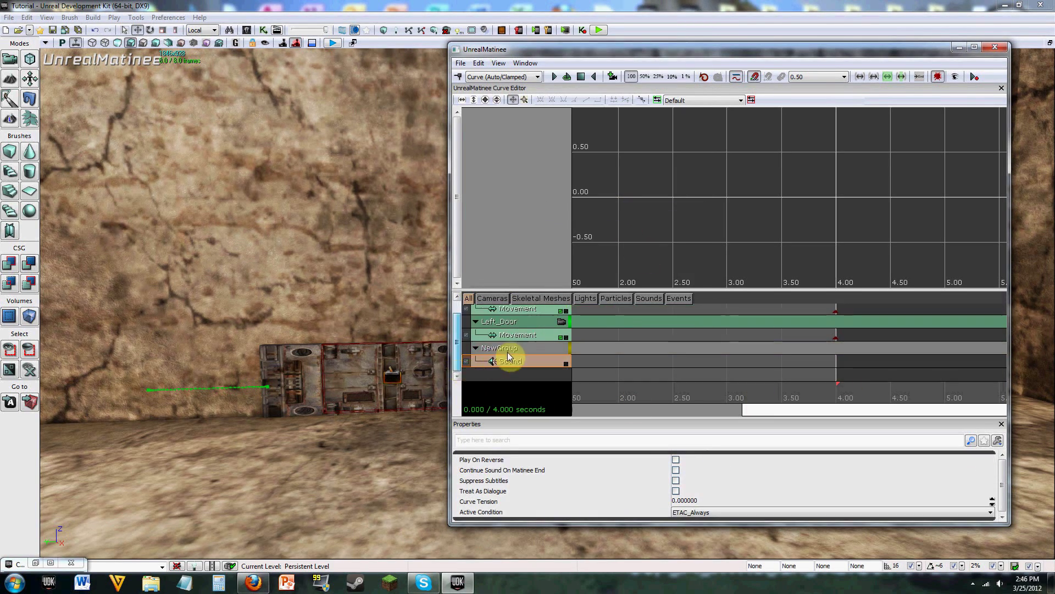
pyautogui.click(507, 350)
pyautogui.click(514, 361)
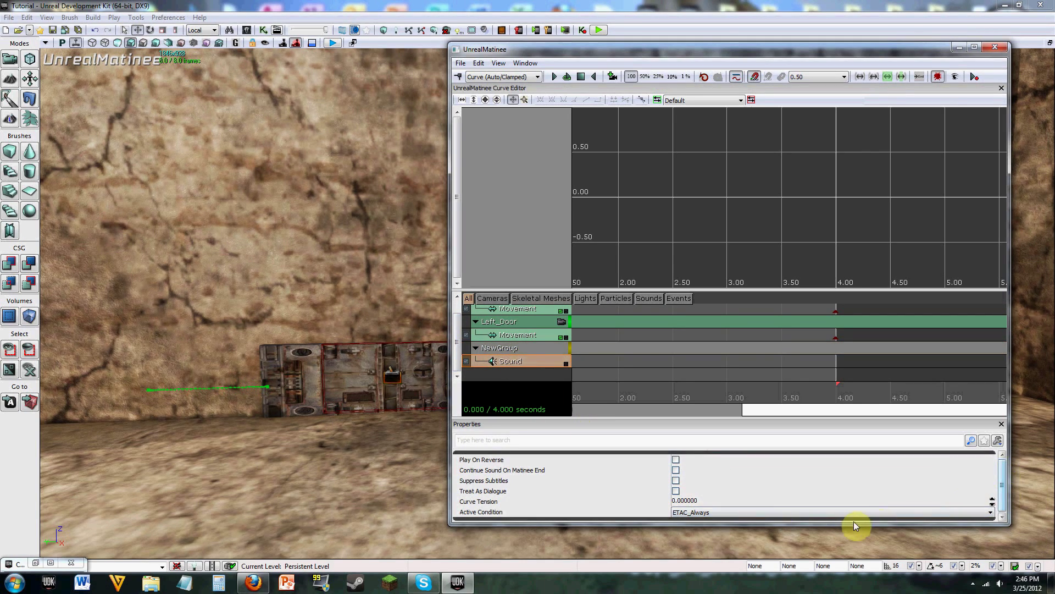
pyautogui.click(832, 510)
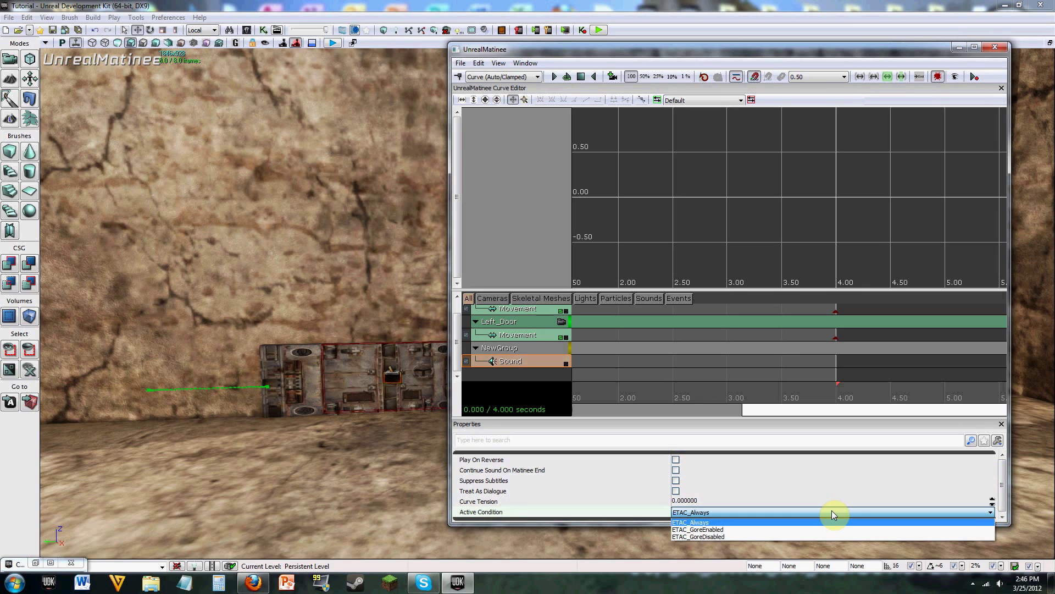
pyautogui.click(832, 510)
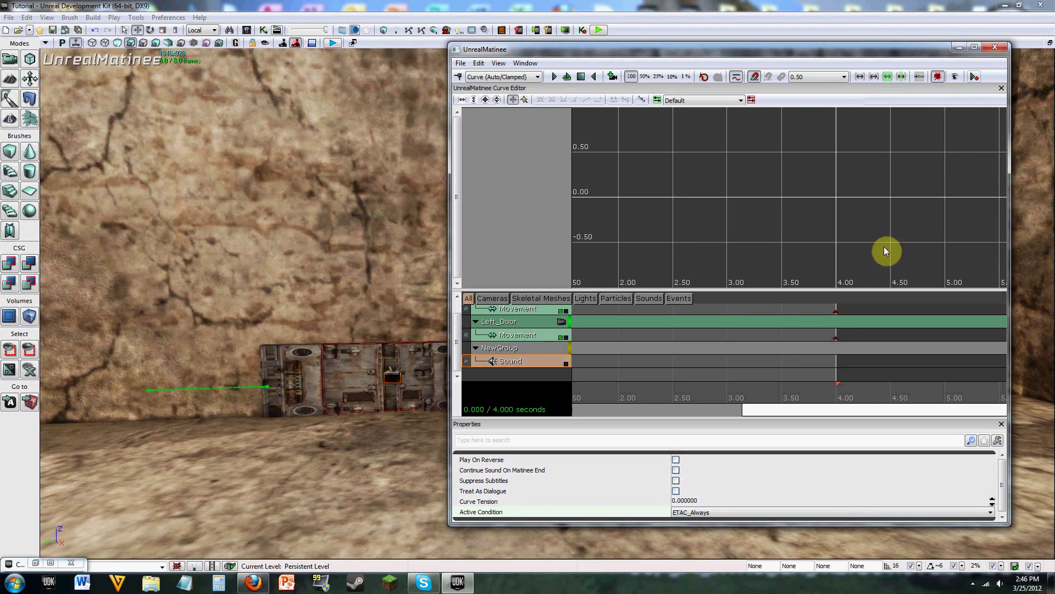
# - Key A_Door_Metal03_OpenStopCue at 0.00 seconds, removing a mistaken key at 4.00
pyautogui.click(838, 397)
pyautogui.press('Return')
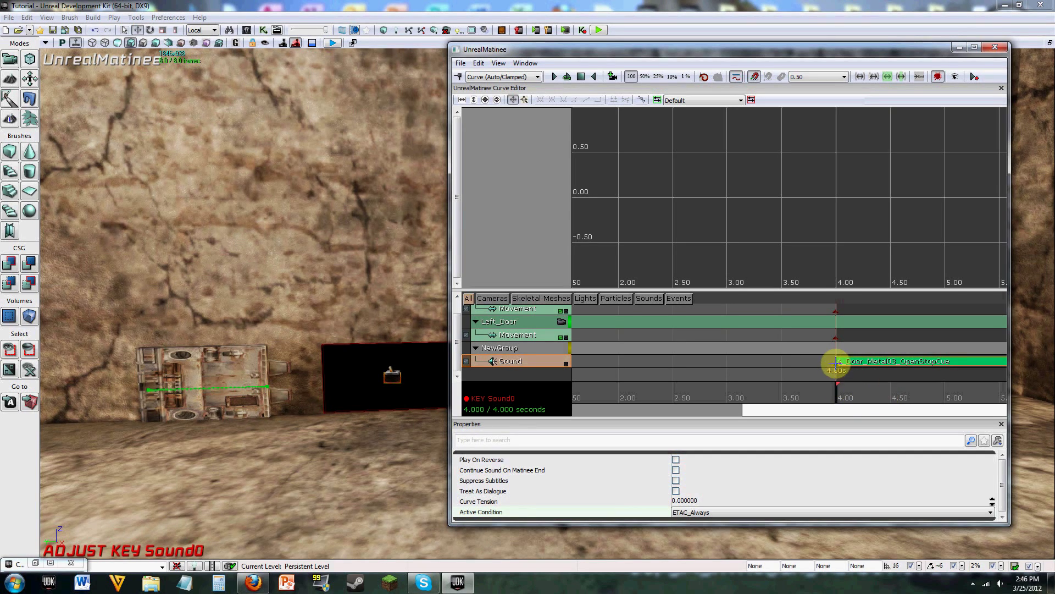
pyautogui.press('Delete')
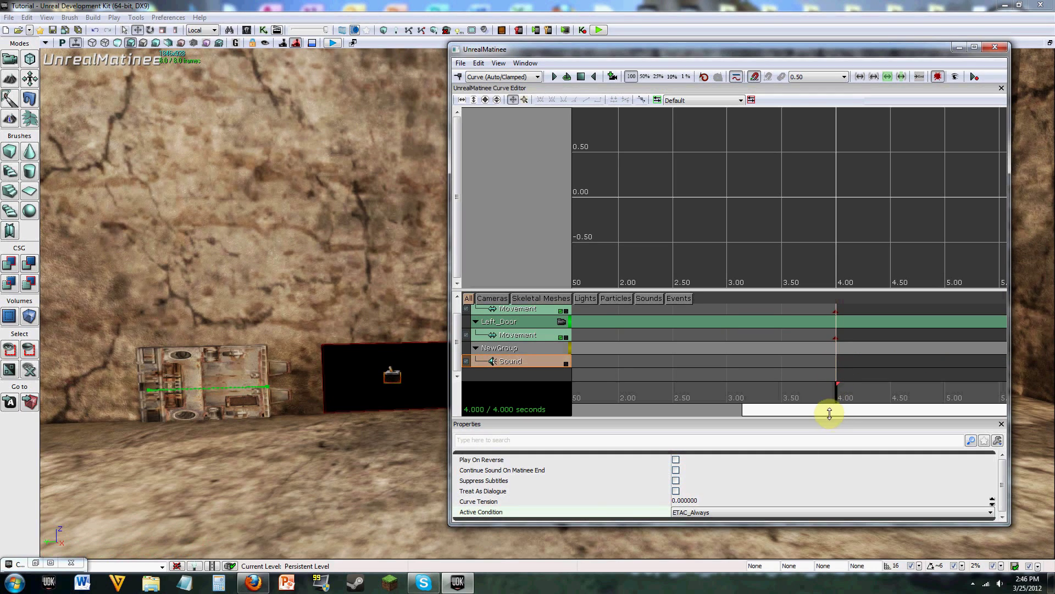
pyautogui.moveTo(730, 409); pyautogui.dragTo(625, 398)
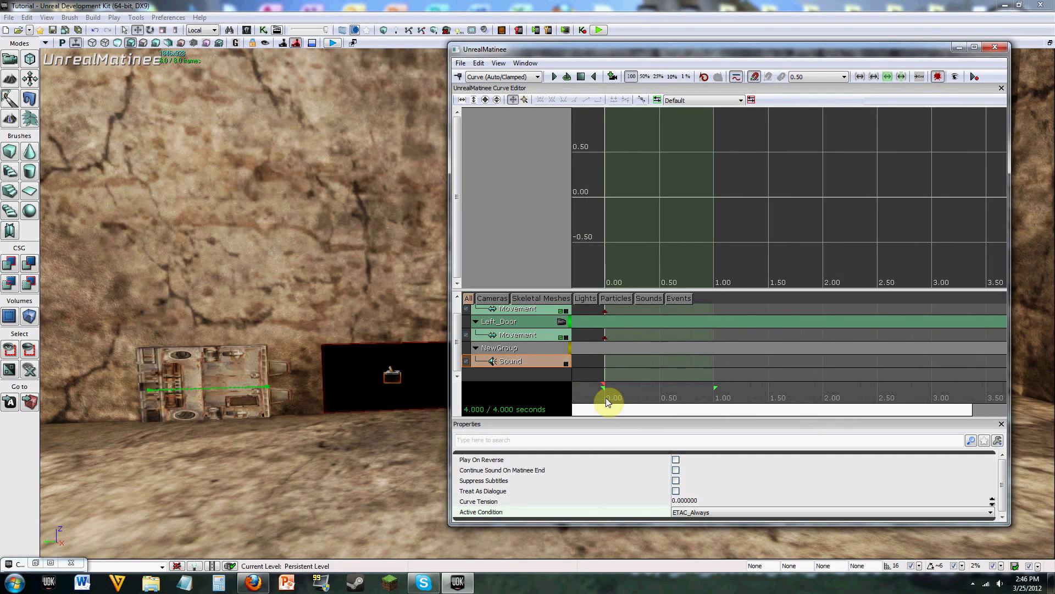
pyautogui.click(605, 397)
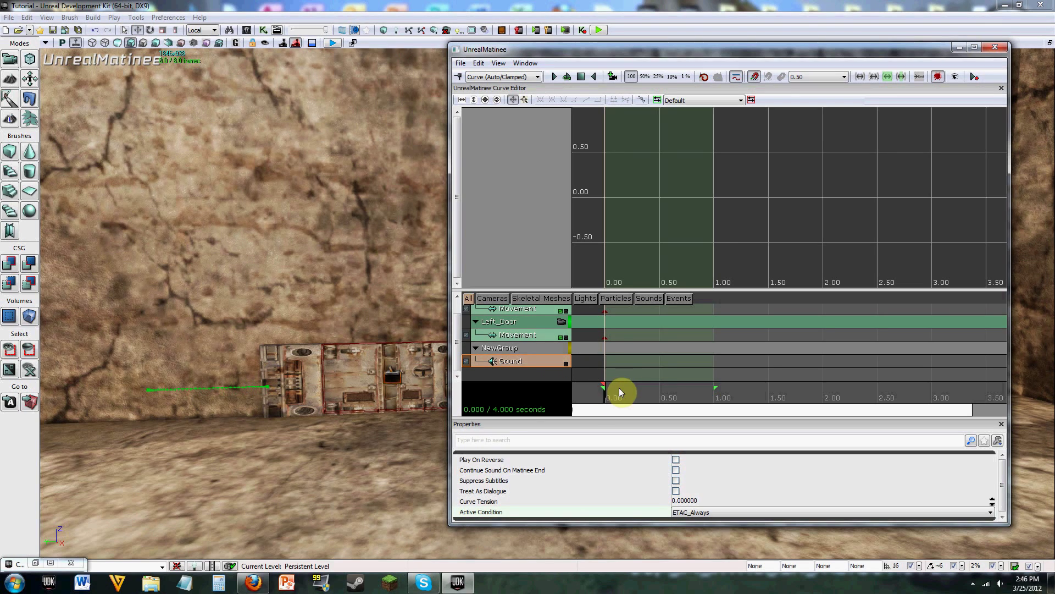
pyautogui.press('Return')
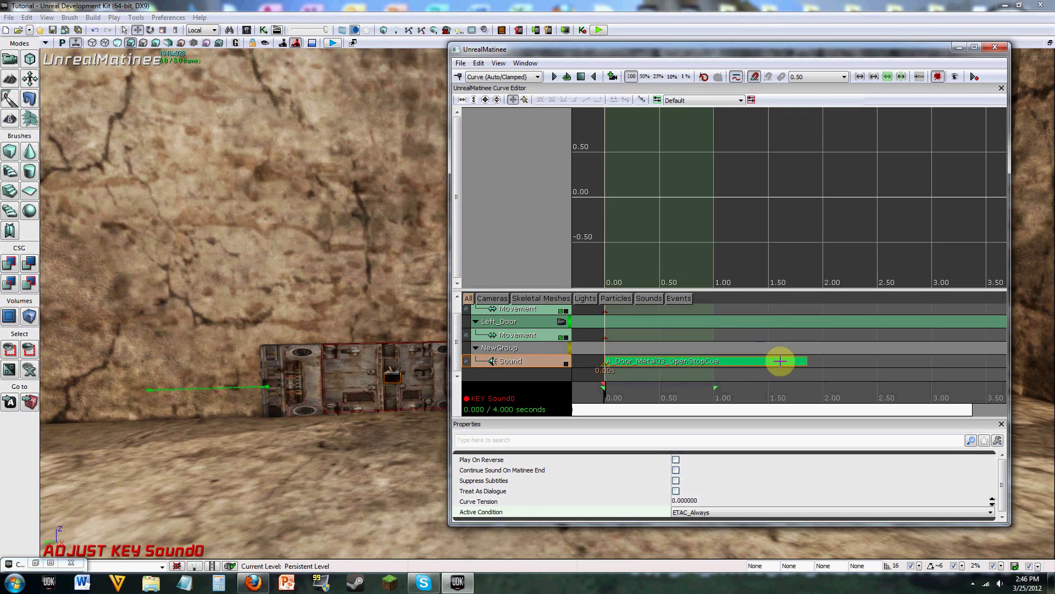
pyautogui.moveTo(698, 410); pyautogui.dragTo(877, 357)
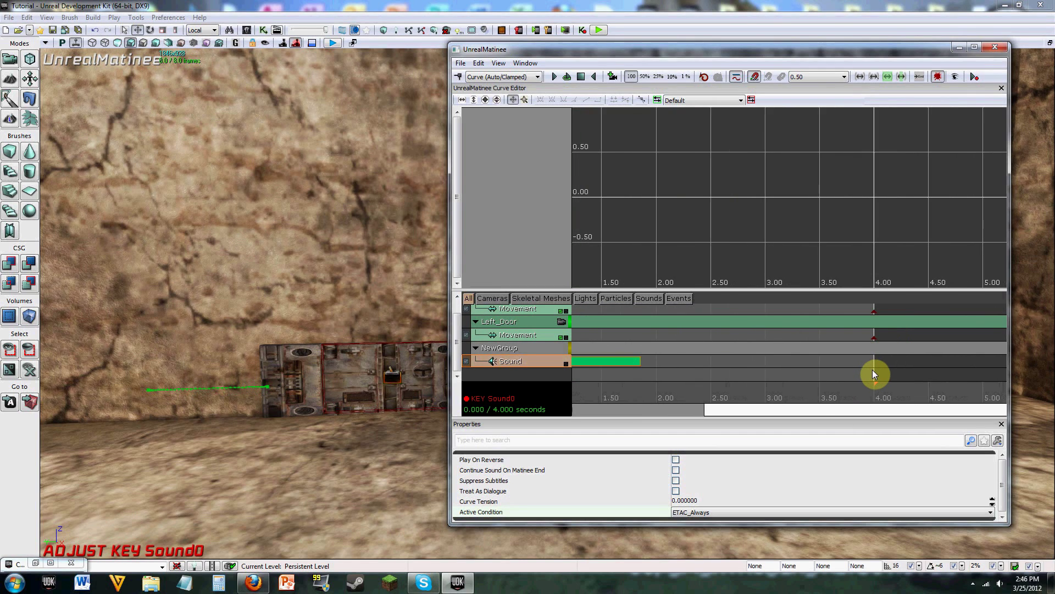
pyautogui.click(51, 562)
# - Check the video upload, then preview the door sequence at about 2.985 seconds
pyautogui.click(199, 218)
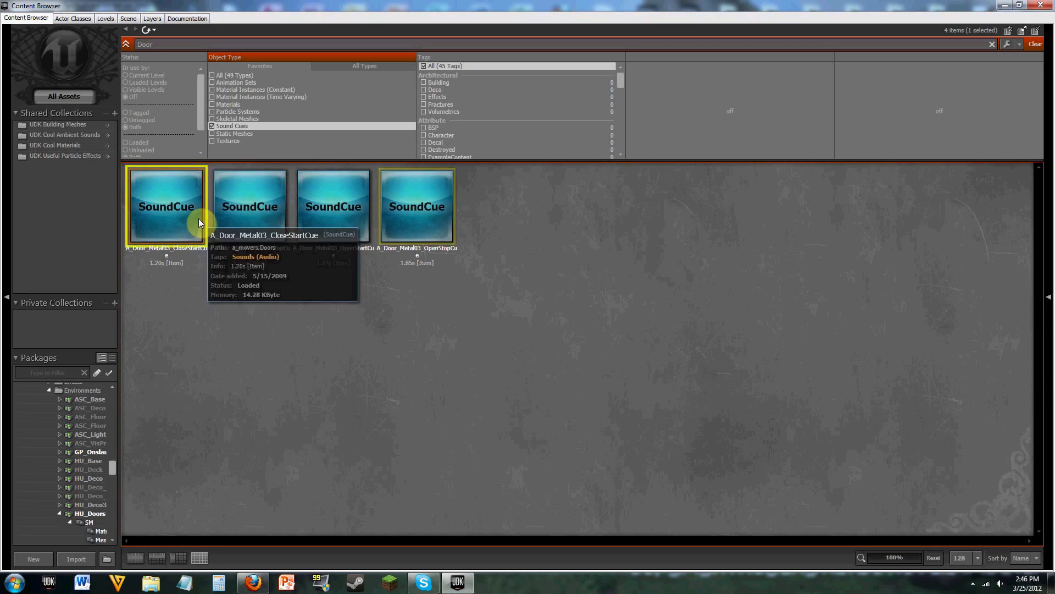
pyautogui.click(1004, 5)
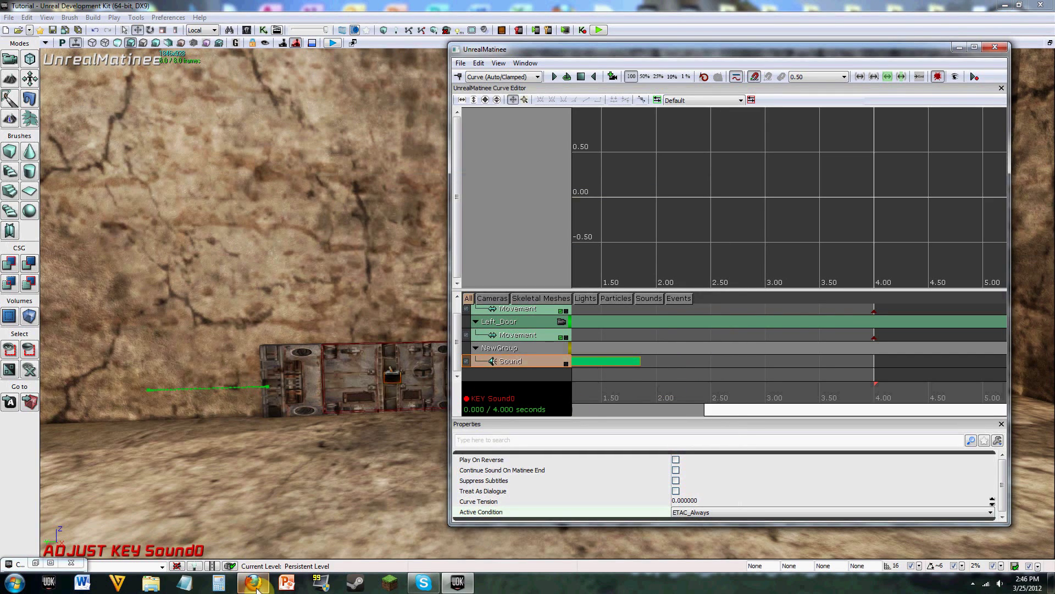
pyautogui.click(254, 584)
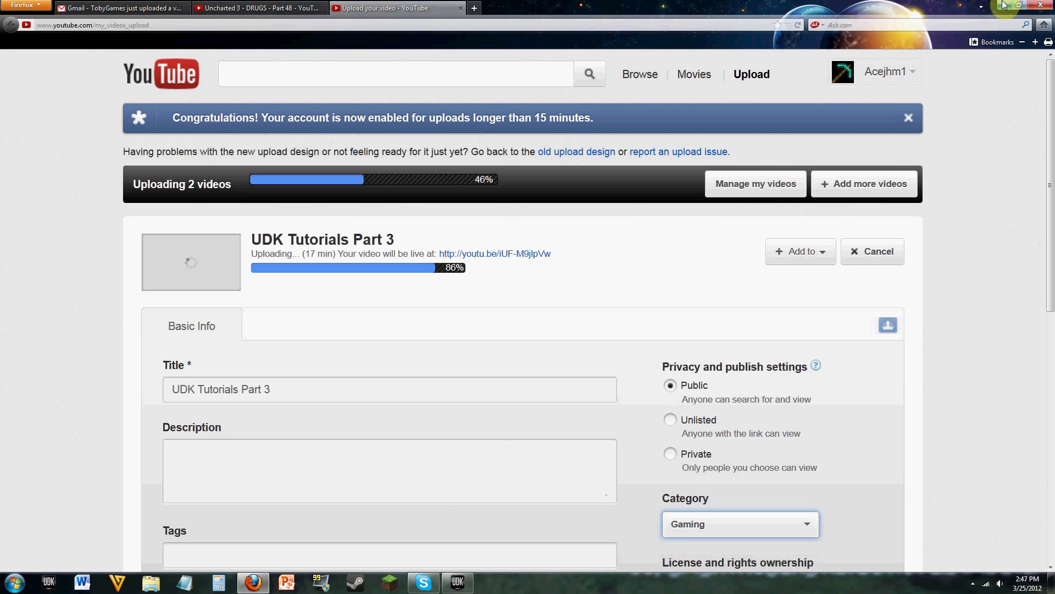
pyautogui.click(254, 584)
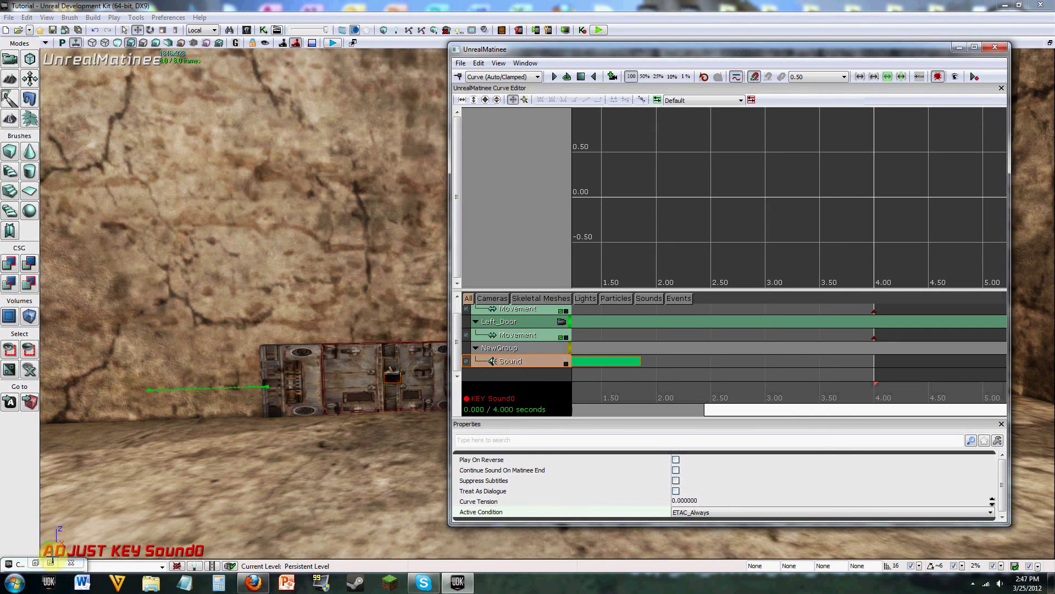
pyautogui.click(54, 566)
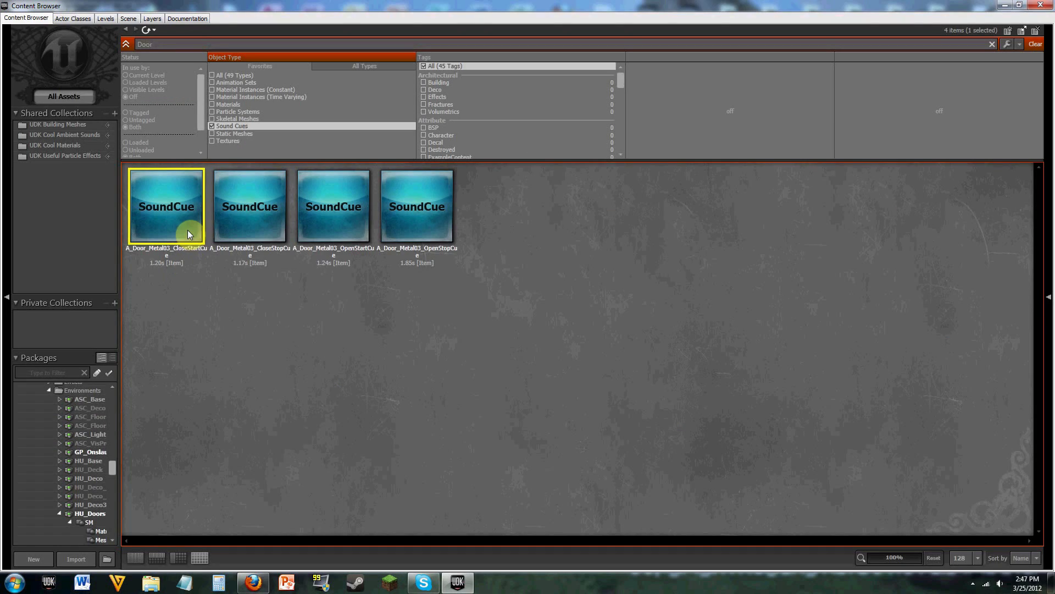
pyautogui.click(1003, 5)
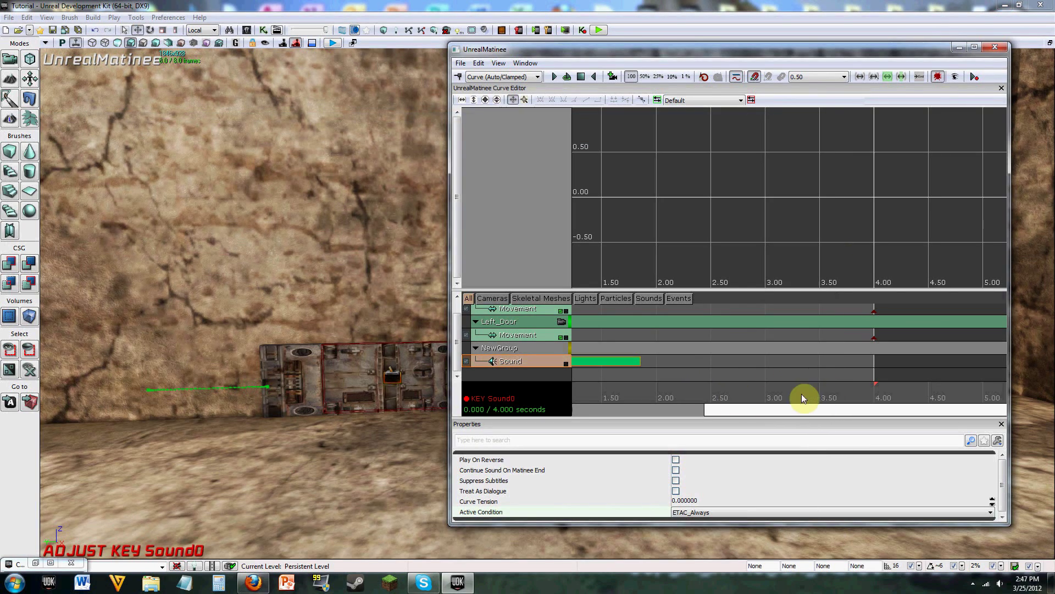
pyautogui.click(764, 394)
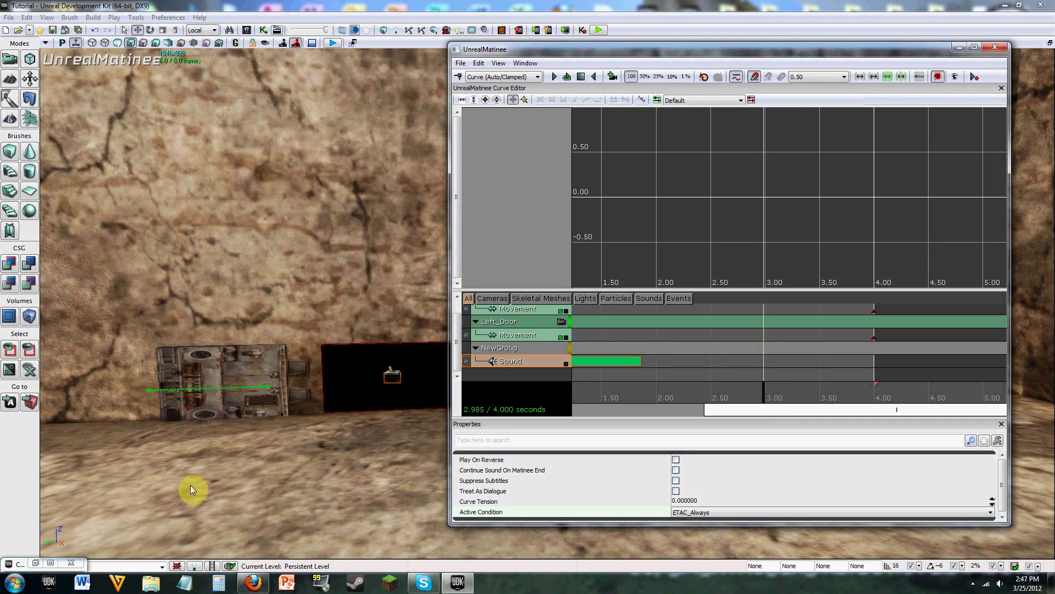
# - Key A_Door_Metal03_CloseStartCue on the Sound track near 2.5 seconds, undoing a trial drag
pyautogui.click(50, 563)
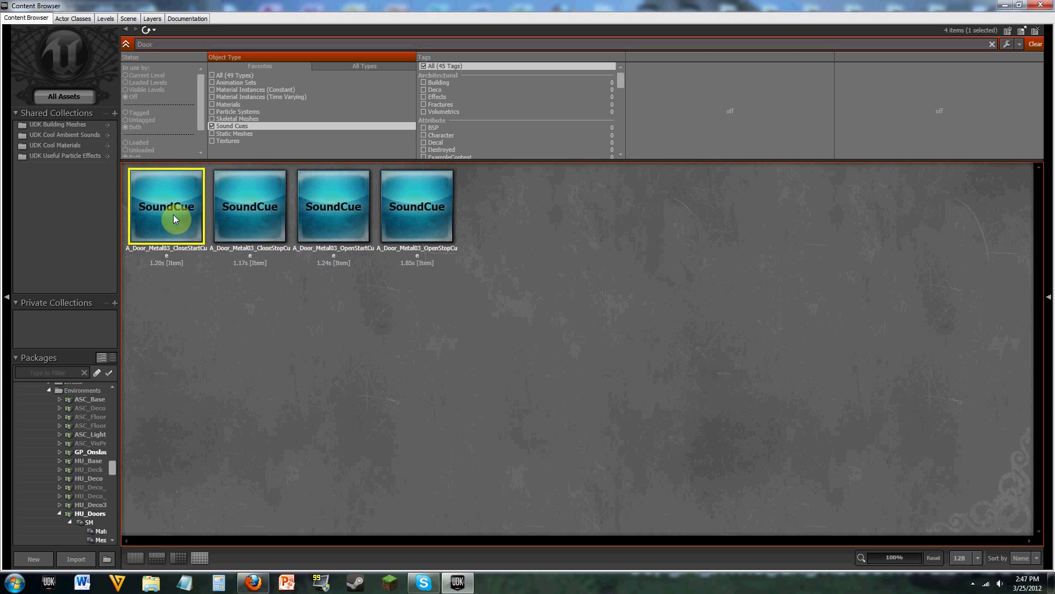
pyautogui.click(1004, 5)
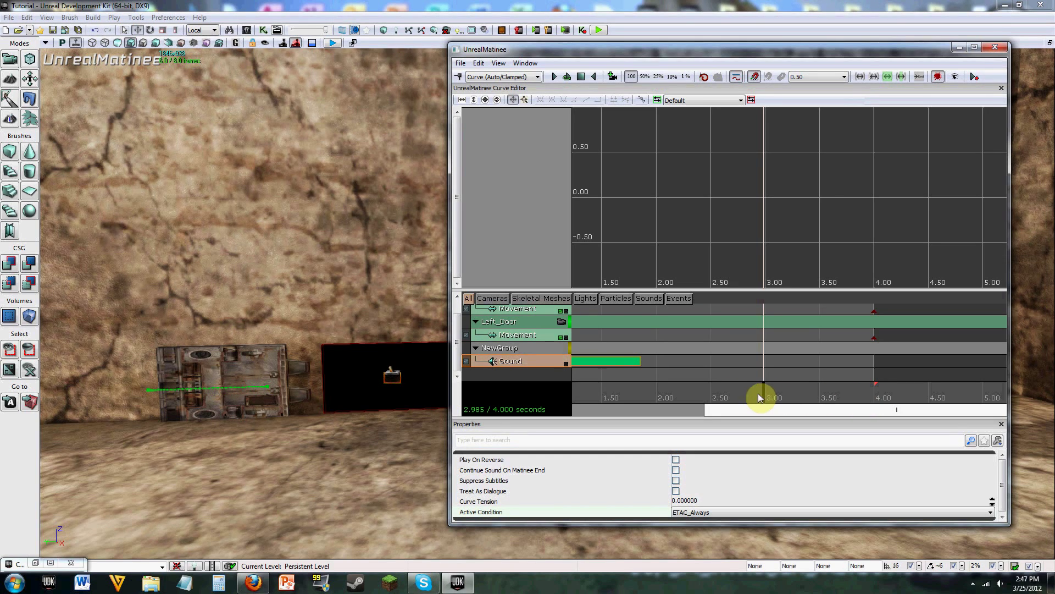
pyautogui.click(734, 393)
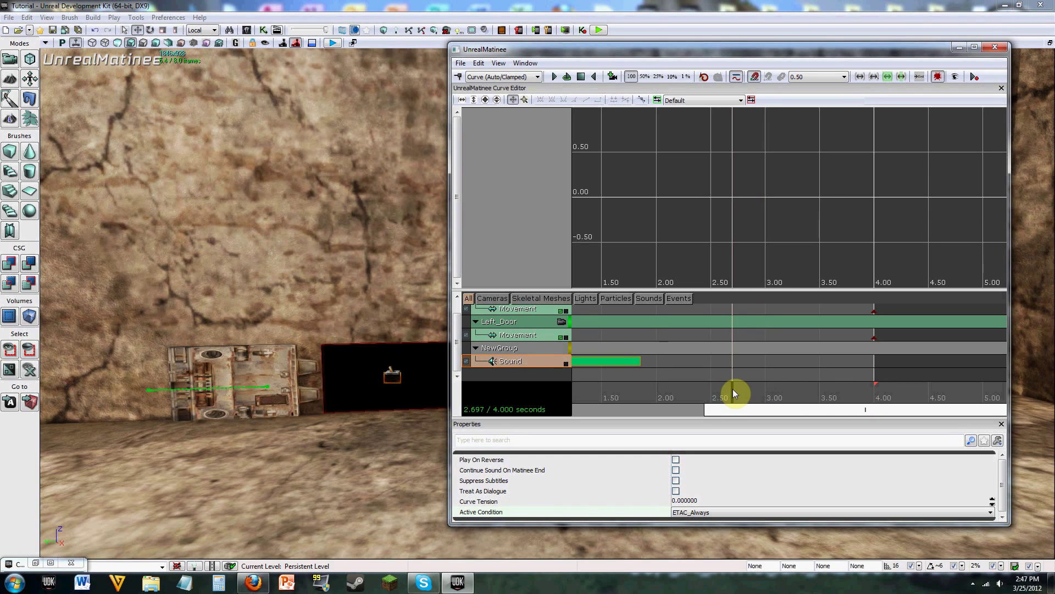
pyautogui.press('Return')
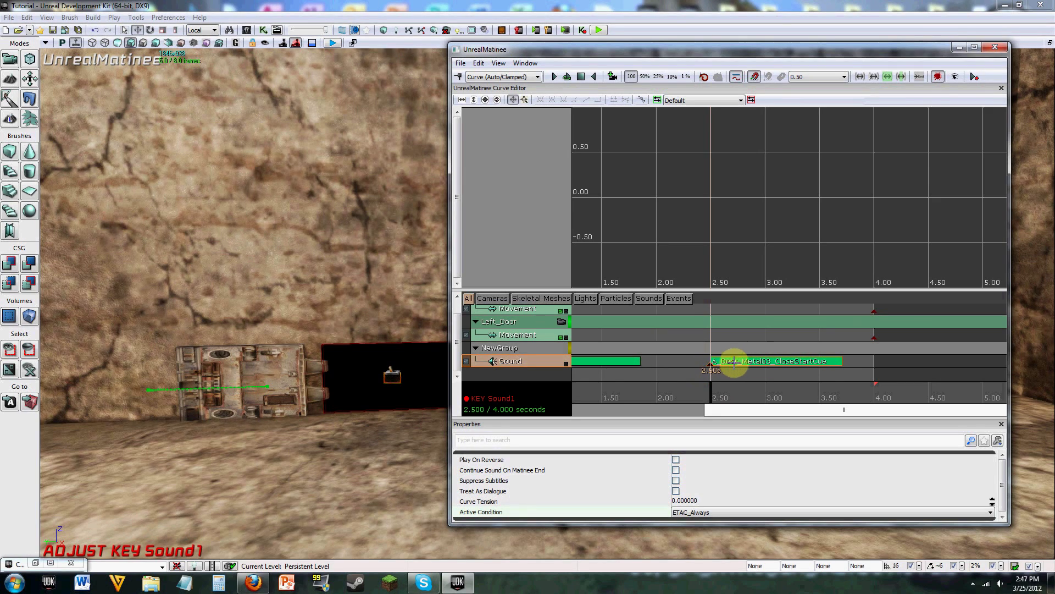
pyautogui.moveTo(709, 361); pyautogui.dragTo(760, 367)
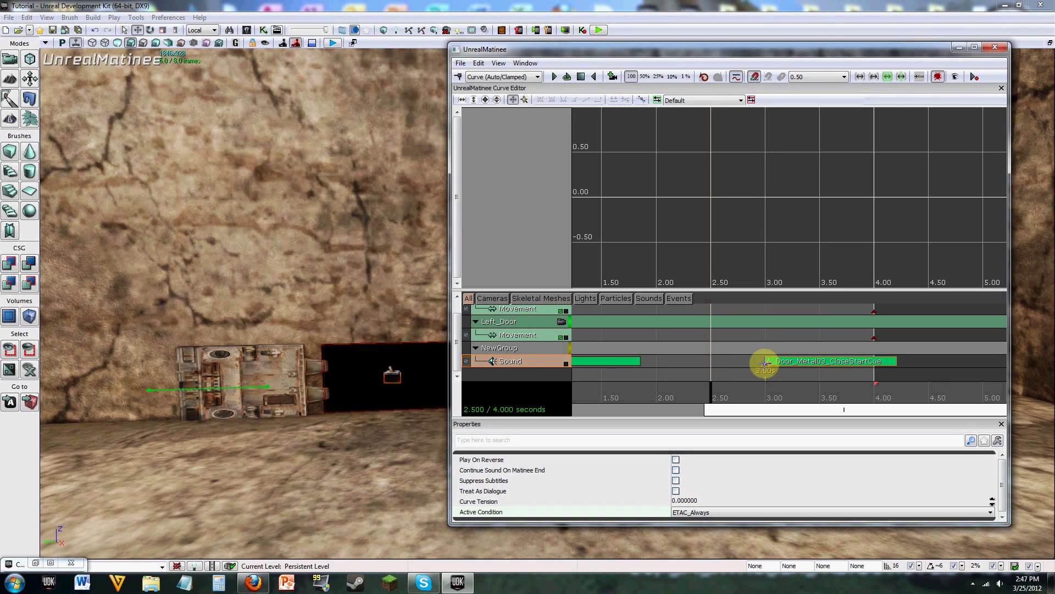
pyautogui.hotkey('ctrl', 'z')
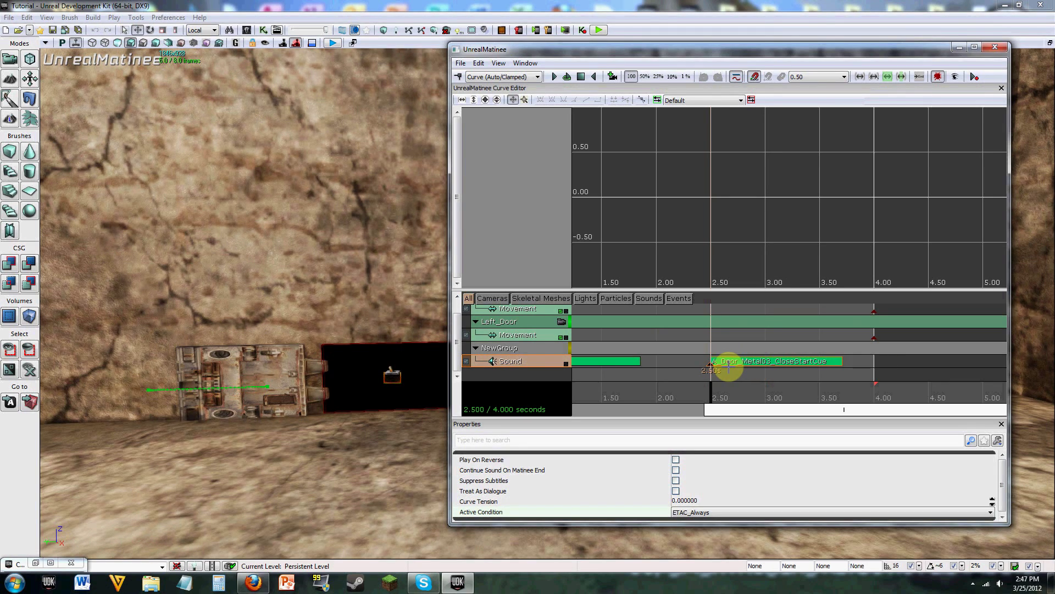
# - Set the CloseStartCue key's time to exactly 2.8 seconds and close Matinee
pyautogui.click(733, 365)
pyautogui.rightClick(712, 367)
pyautogui.click(731, 370)
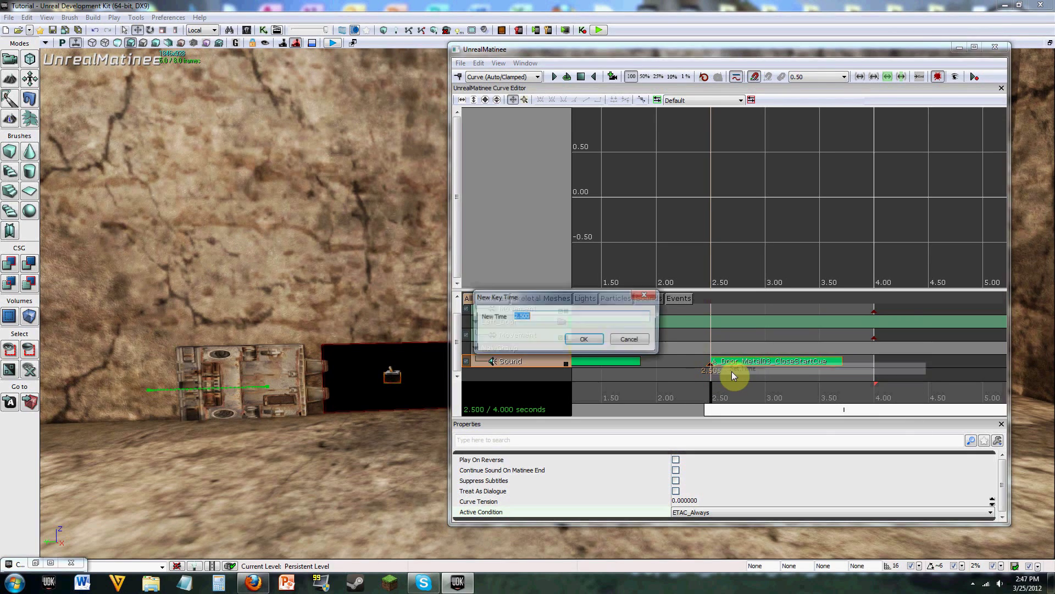
pyautogui.write('2')
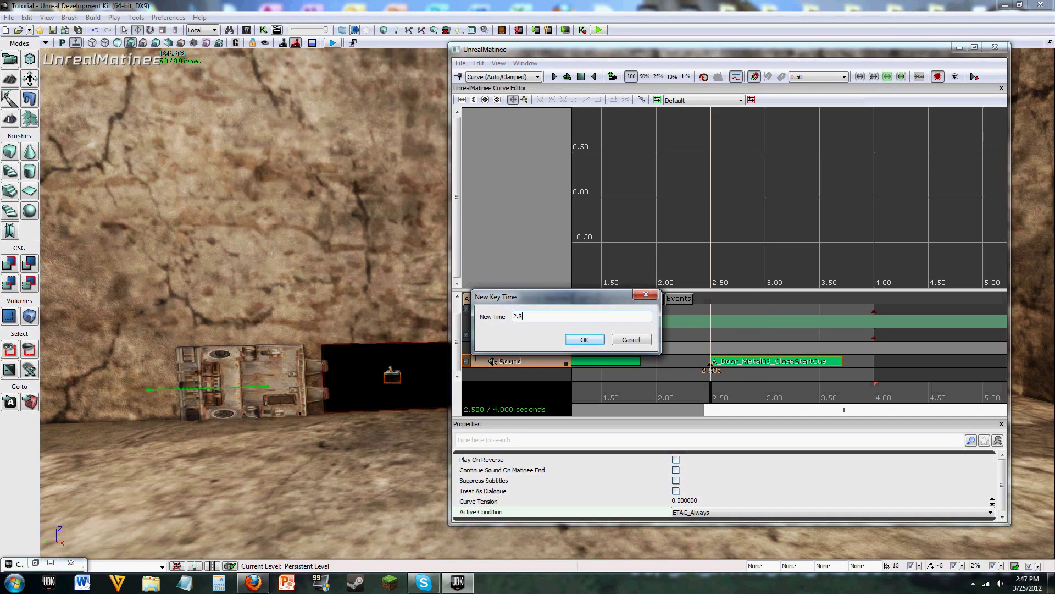
pyautogui.write('.8')
pyautogui.press('Return')
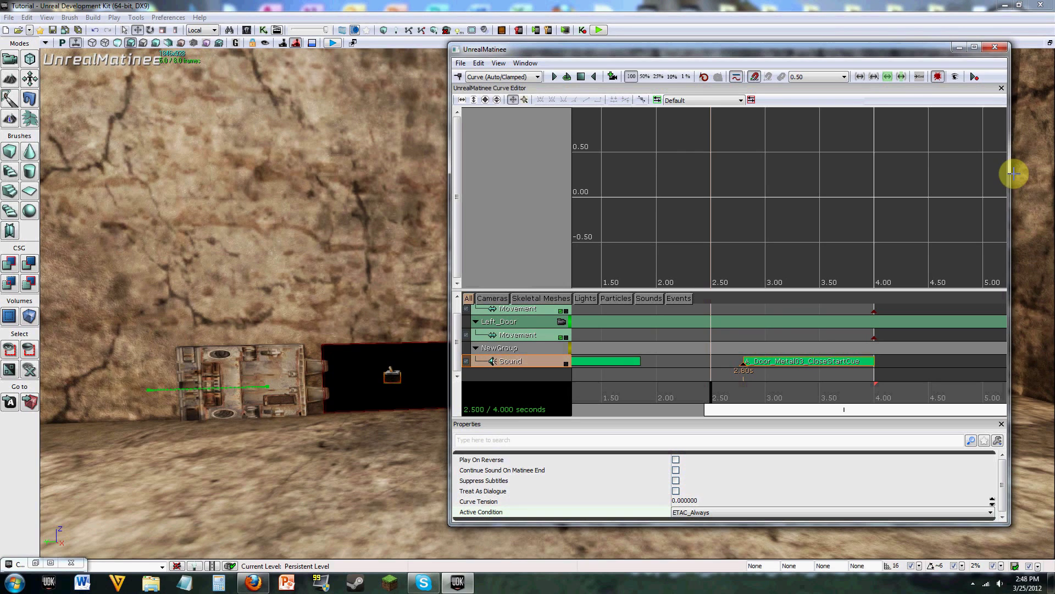
pyautogui.click(994, 52)
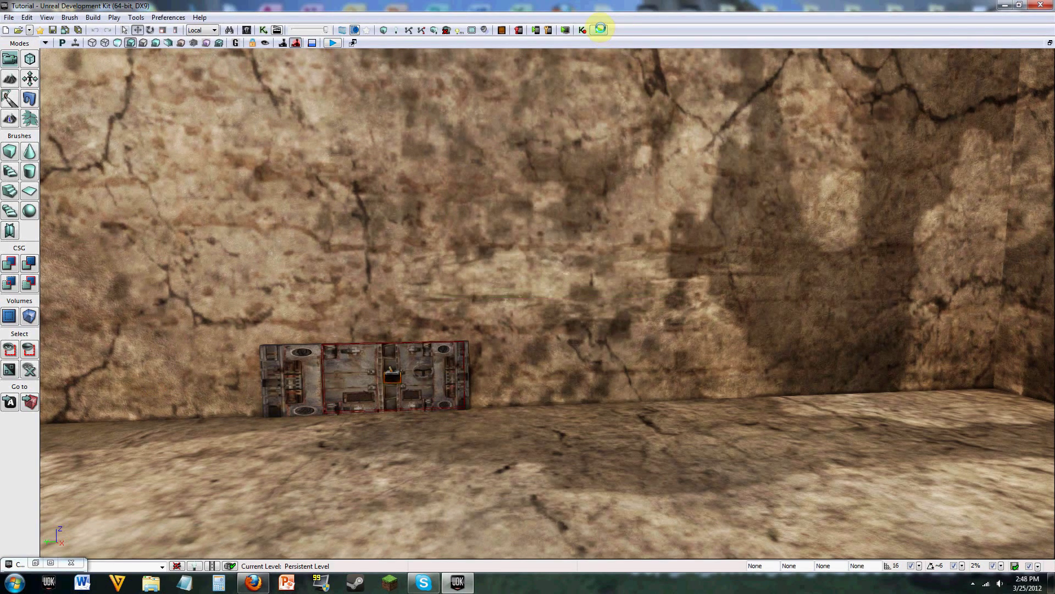
pyautogui.click(601, 29)
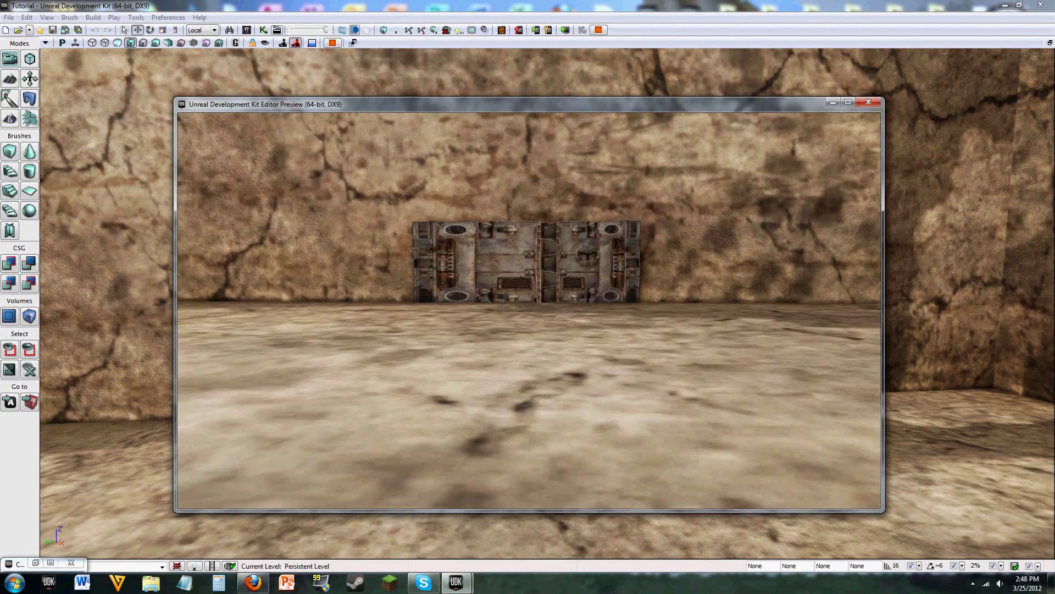
pyautogui.press('w')
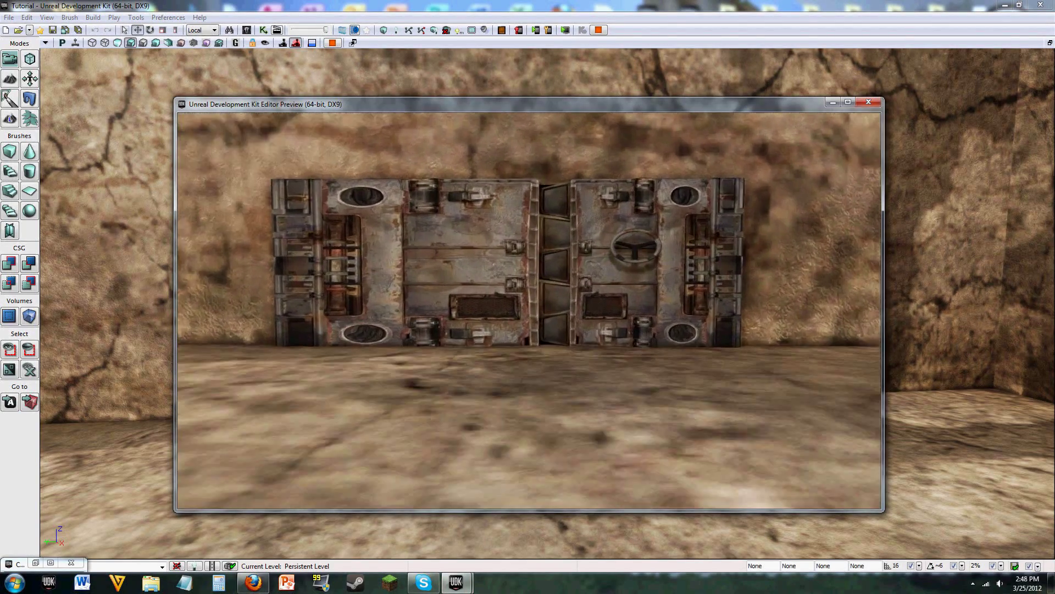
pyautogui.press('w')
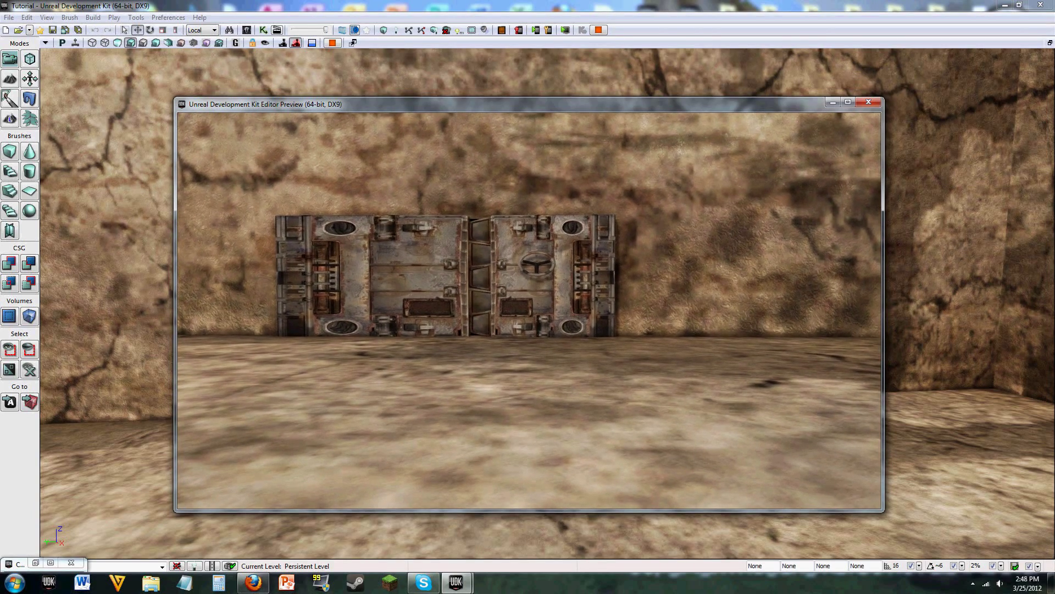
pyautogui.press('Escape')
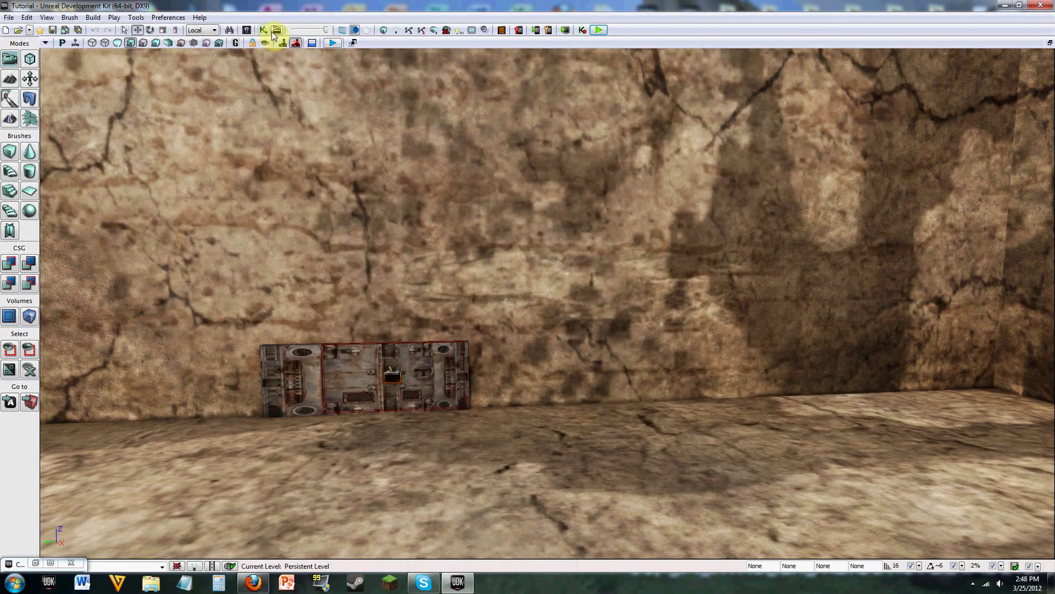
# - Reopen the door Matinee and copy the NewGroup sound group
pyautogui.click(275, 31)
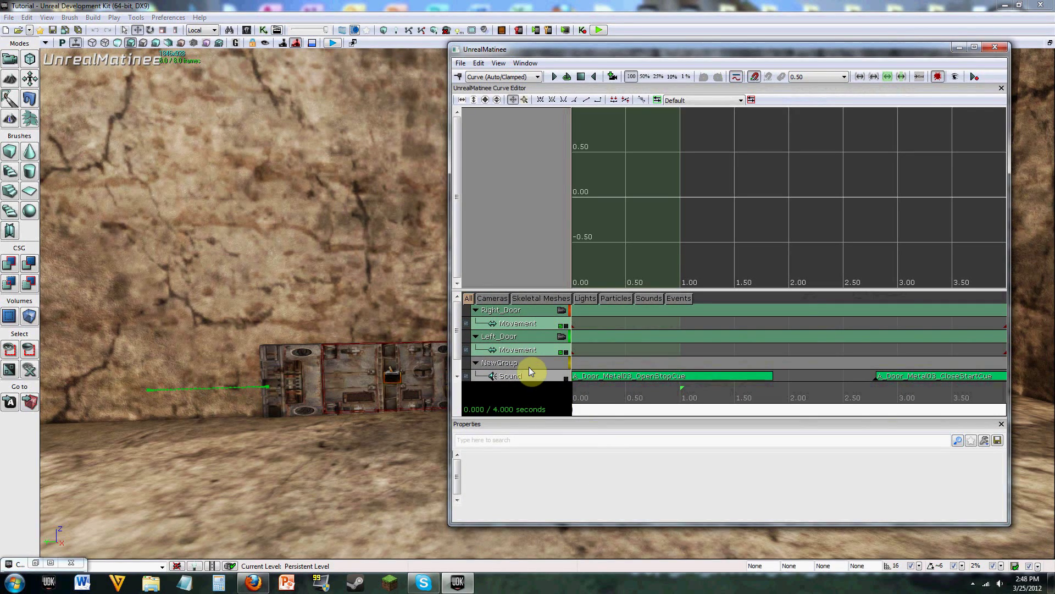
pyautogui.click(529, 366)
pyautogui.click(513, 378)
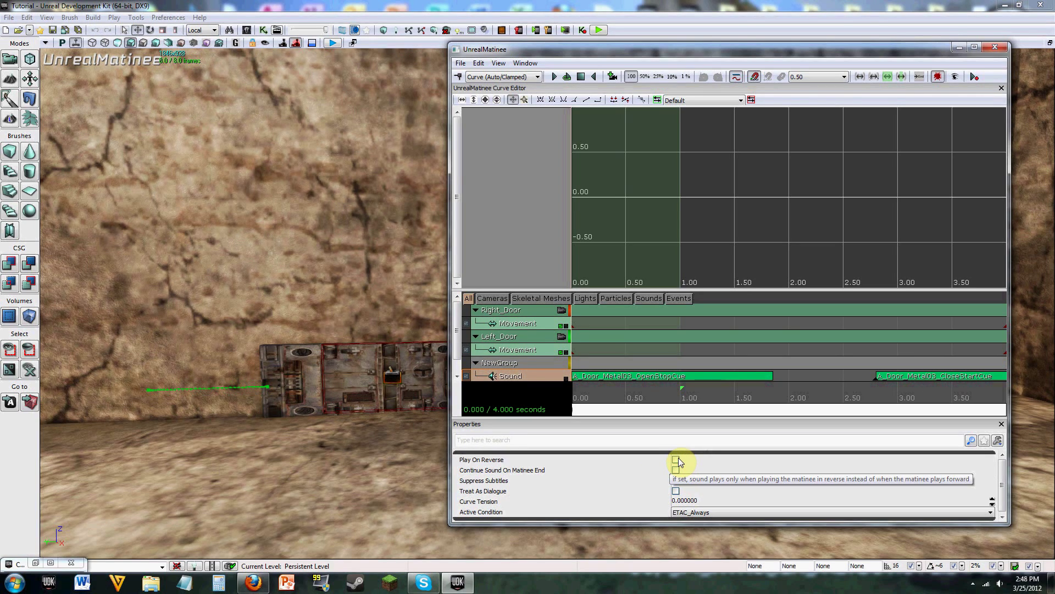
pyautogui.rightClick(496, 365)
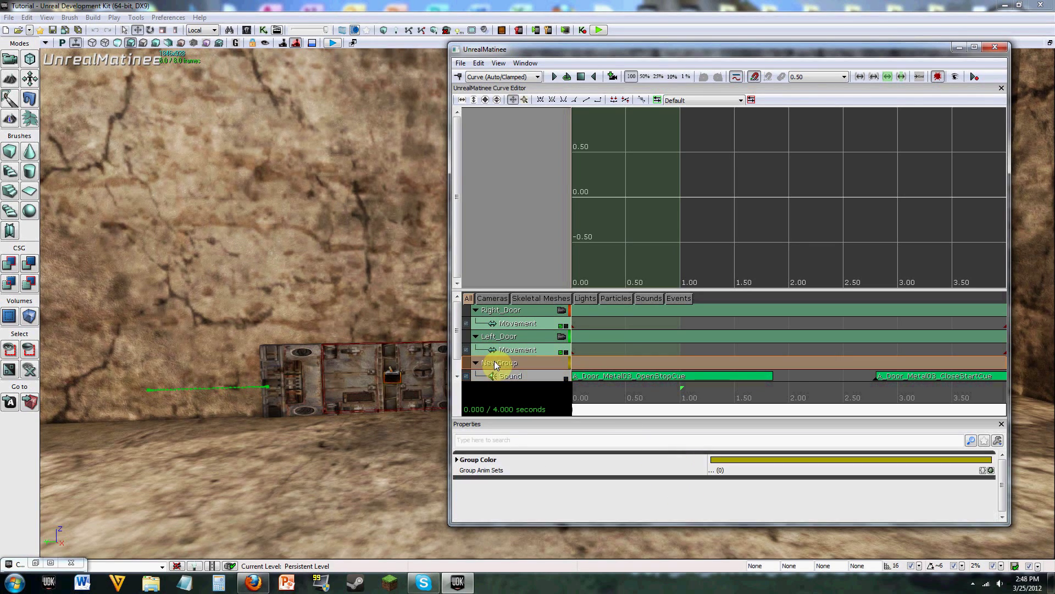
pyautogui.click(531, 270)
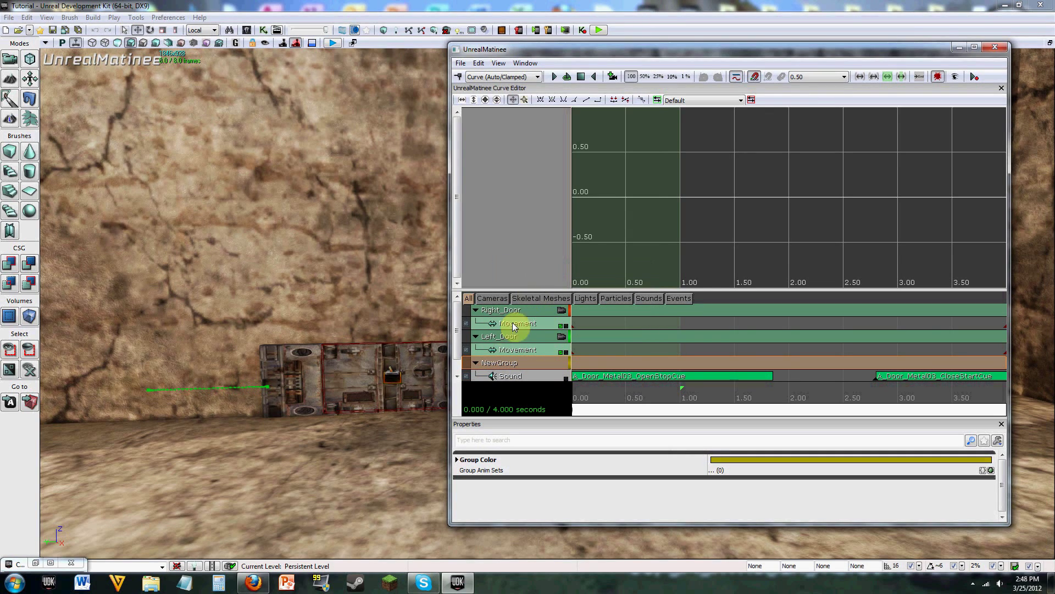
# - Paste the copy as NewGroup0 and turn on Play On Reverse for its Sound track
pyautogui.scroll(-1, 460, 380)
pyautogui.rightClick(489, 373)
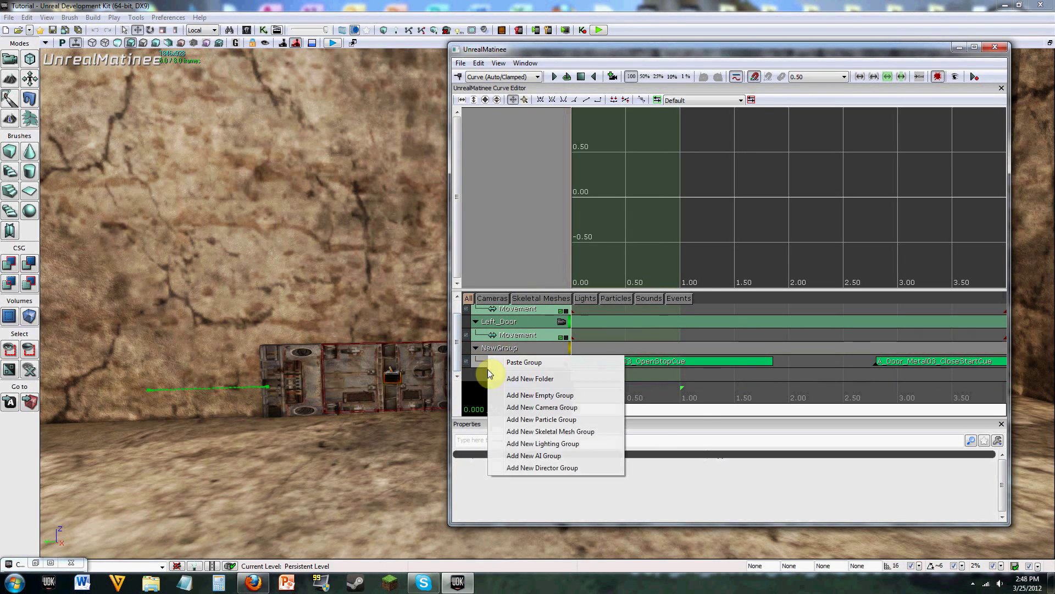
pyautogui.click(520, 361)
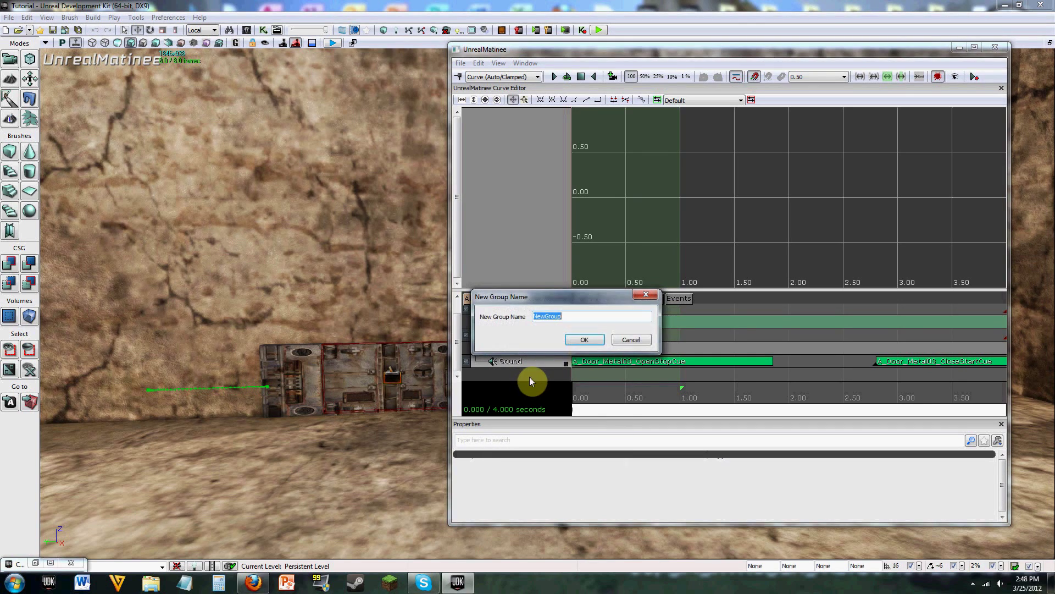
pyautogui.click(579, 340)
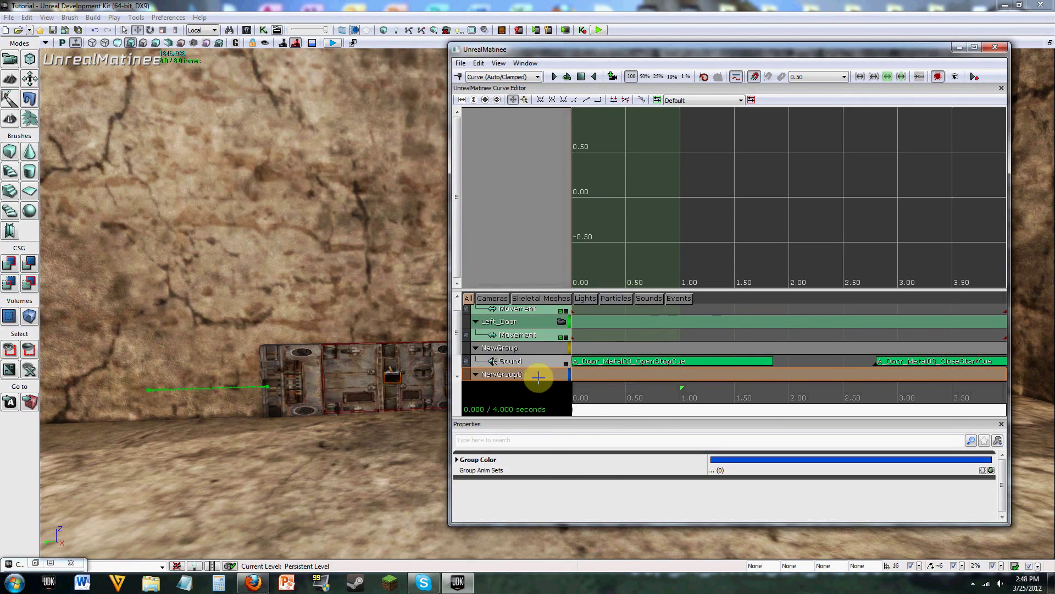
pyautogui.scroll(-2, 489, 369)
pyautogui.click(507, 361)
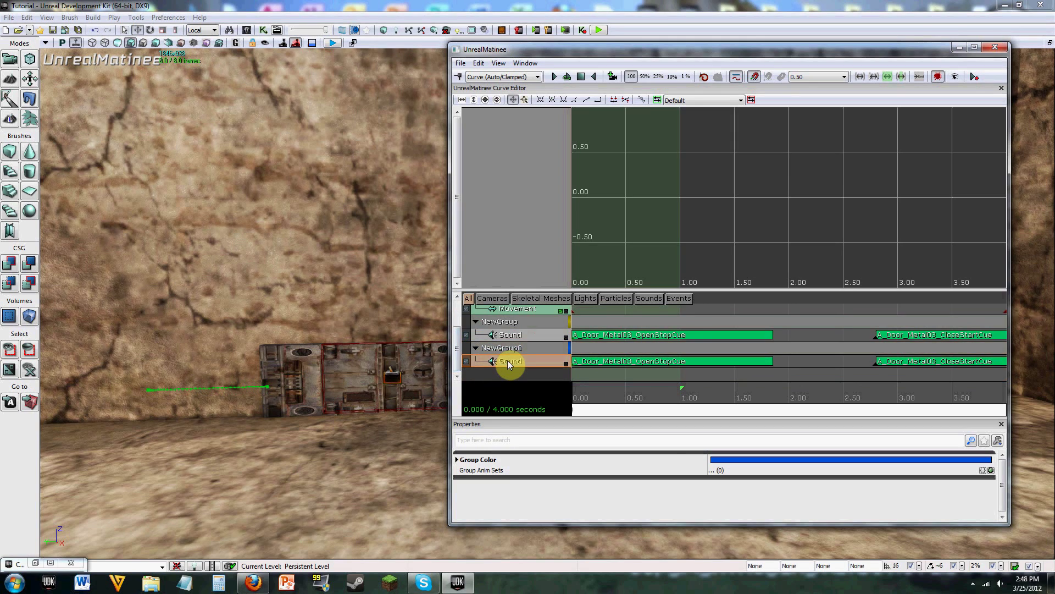
pyautogui.click(676, 459)
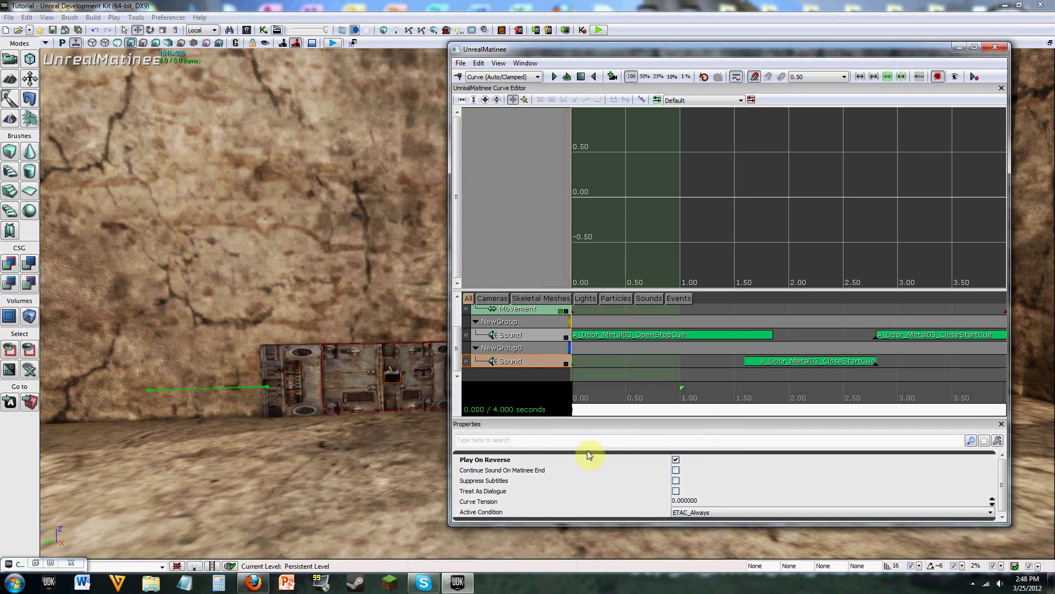
# - Move NewGroup0's close sound key to about 1.60 seconds, then close Matinee
pyautogui.moveTo(642, 413); pyautogui.dragTo(777, 361)
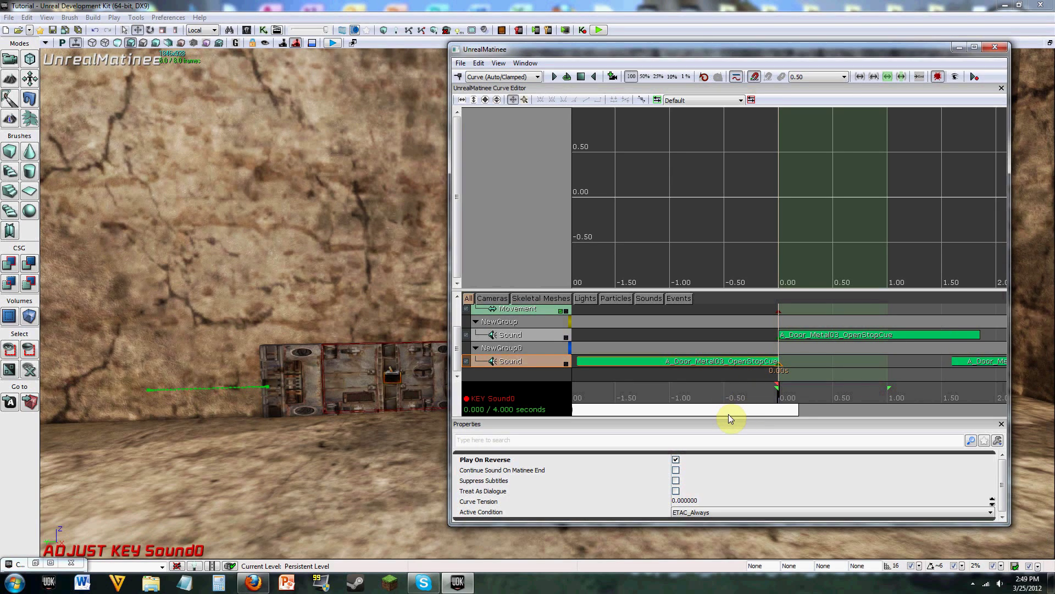
pyautogui.moveTo(729, 418); pyautogui.dragTo(737, 420)
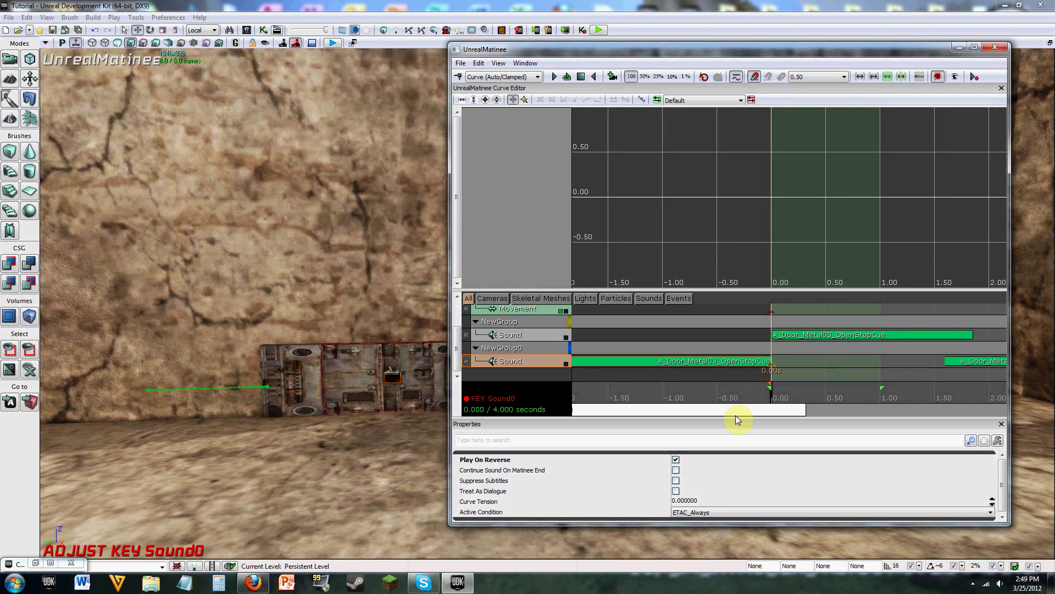
pyautogui.rightClick(771, 363)
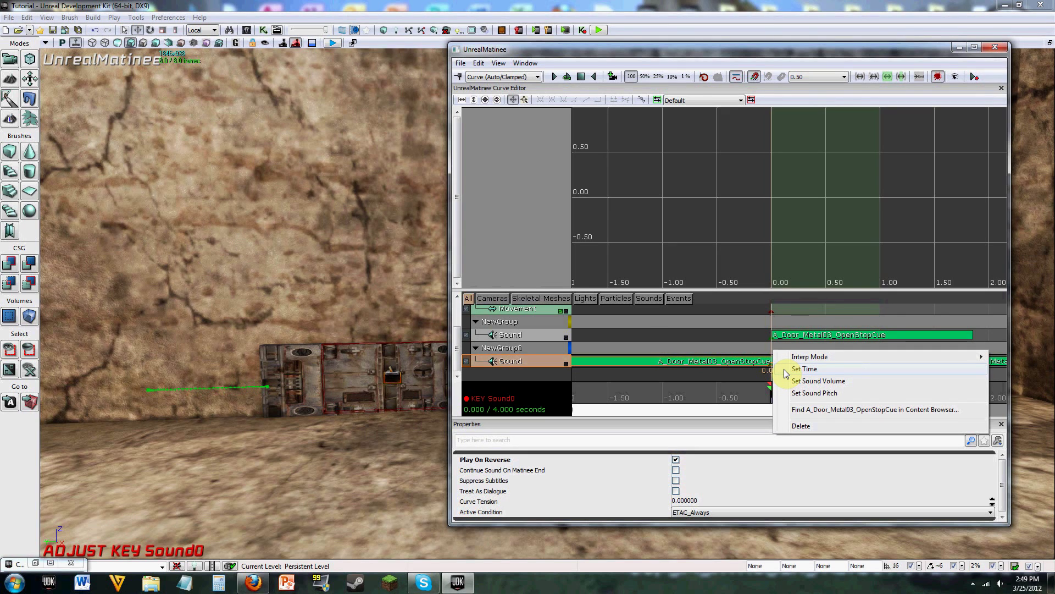
pyautogui.click(804, 368)
pyautogui.press('Return')
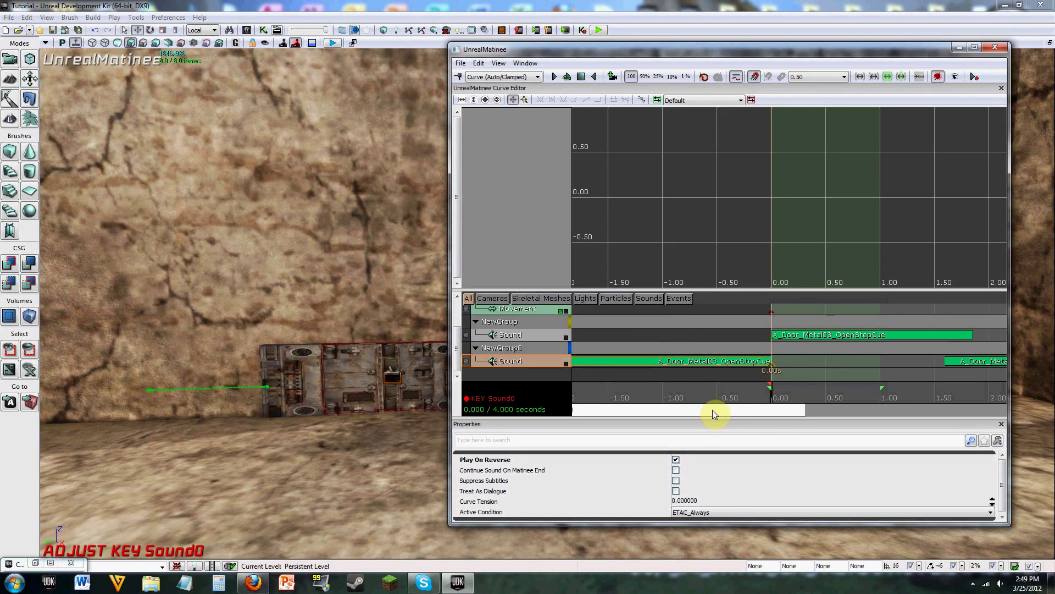
pyautogui.moveTo(712, 410); pyautogui.dragTo(583, 331)
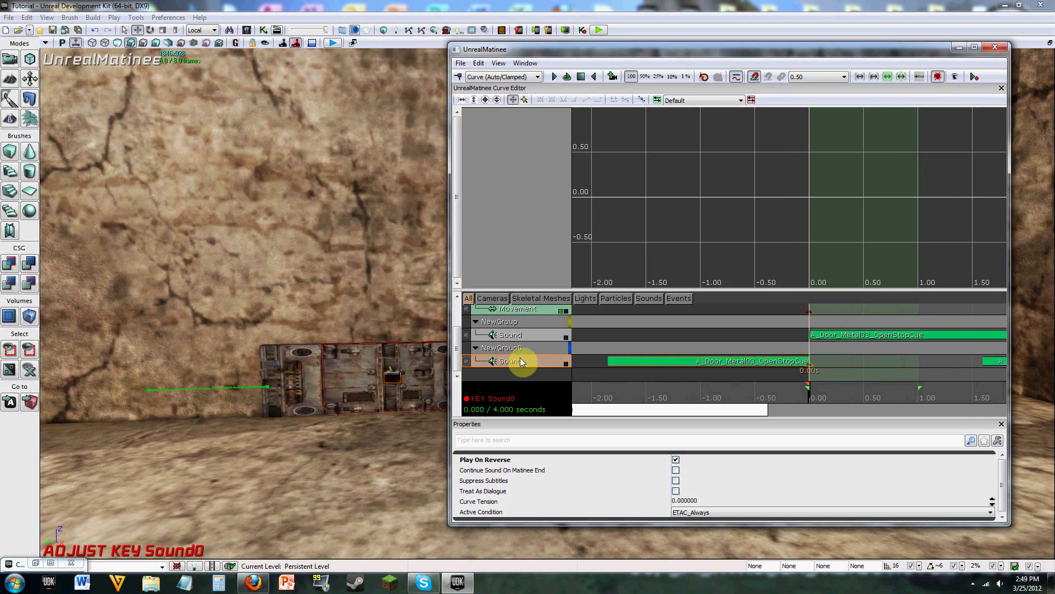
pyautogui.moveTo(696, 413); pyautogui.dragTo(758, 416)
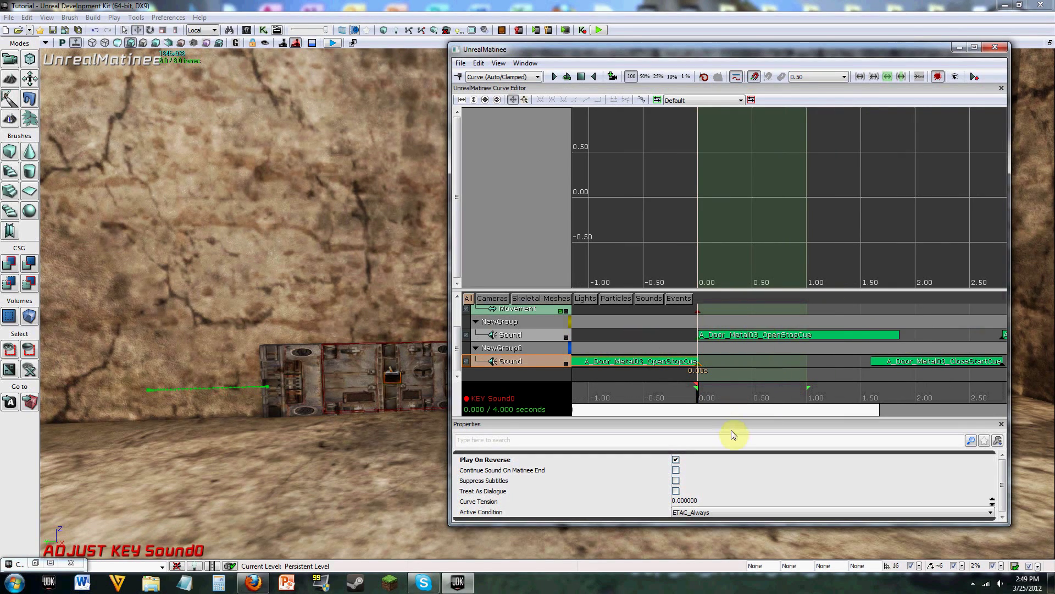
pyautogui.moveTo(829, 407); pyautogui.dragTo(886, 386)
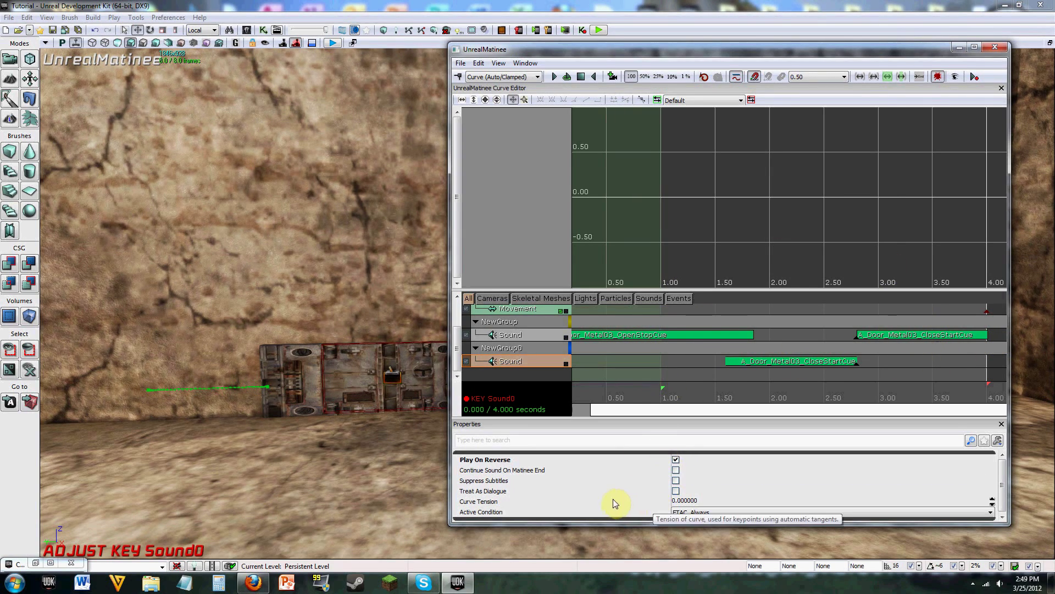
pyautogui.click(1001, 48)
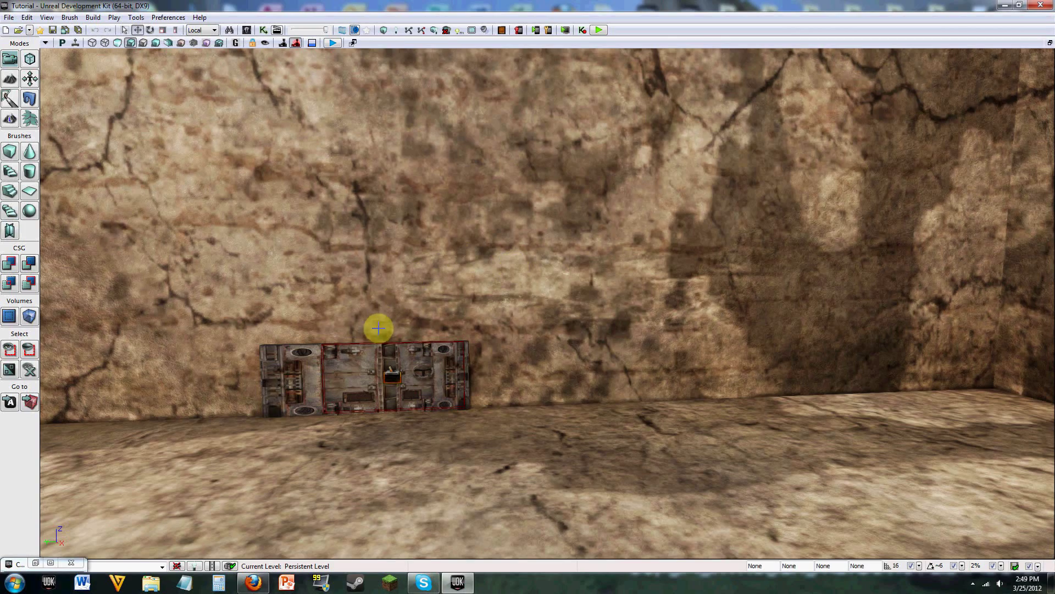
pyautogui.moveTo(424, 301); pyautogui.dragTo(436, 335, button='right')
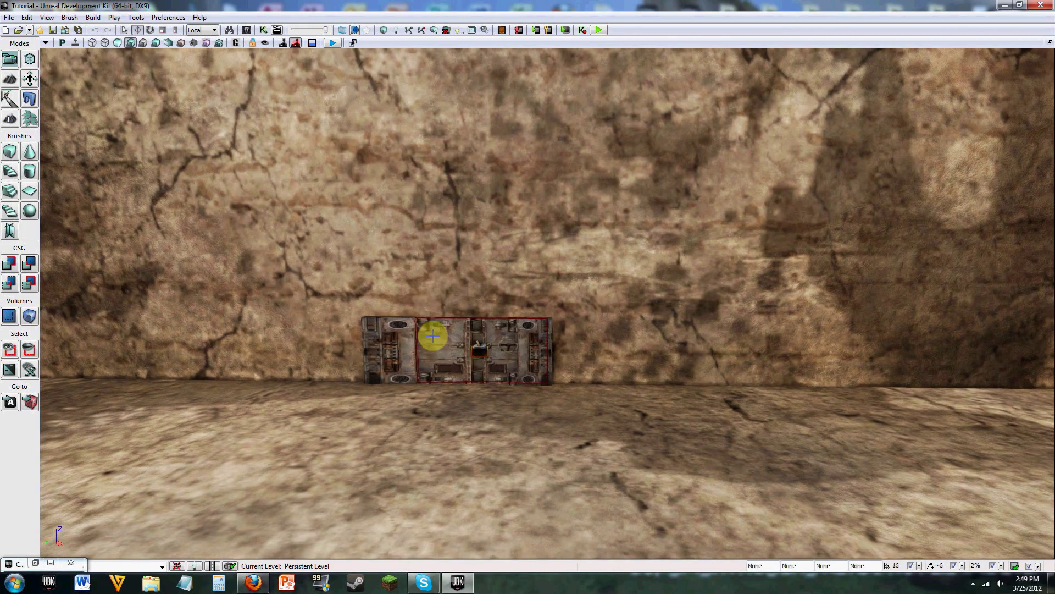
pyautogui.click(594, 32)
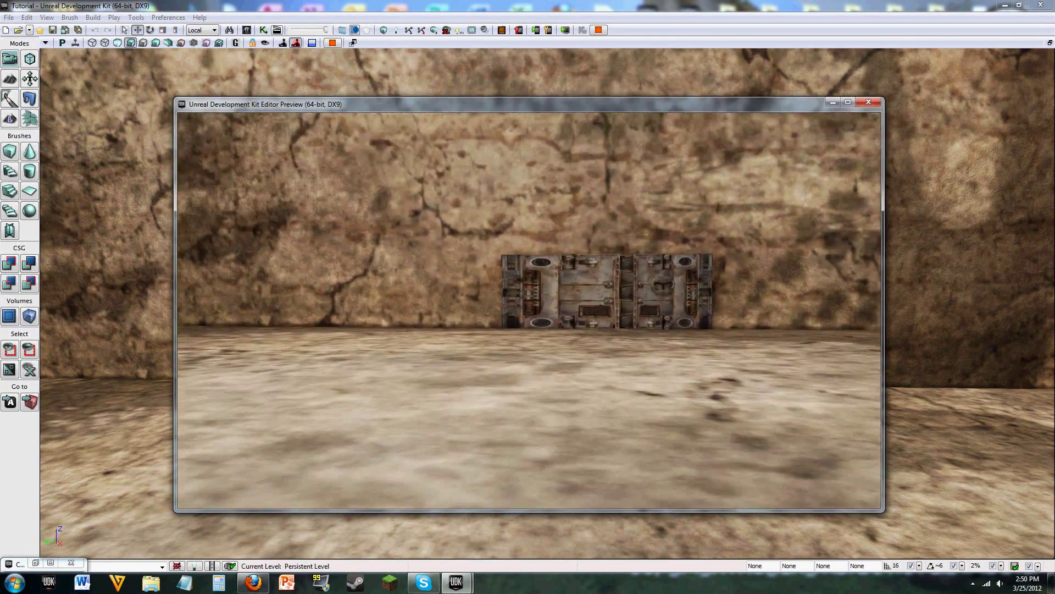
pyautogui.press('w')
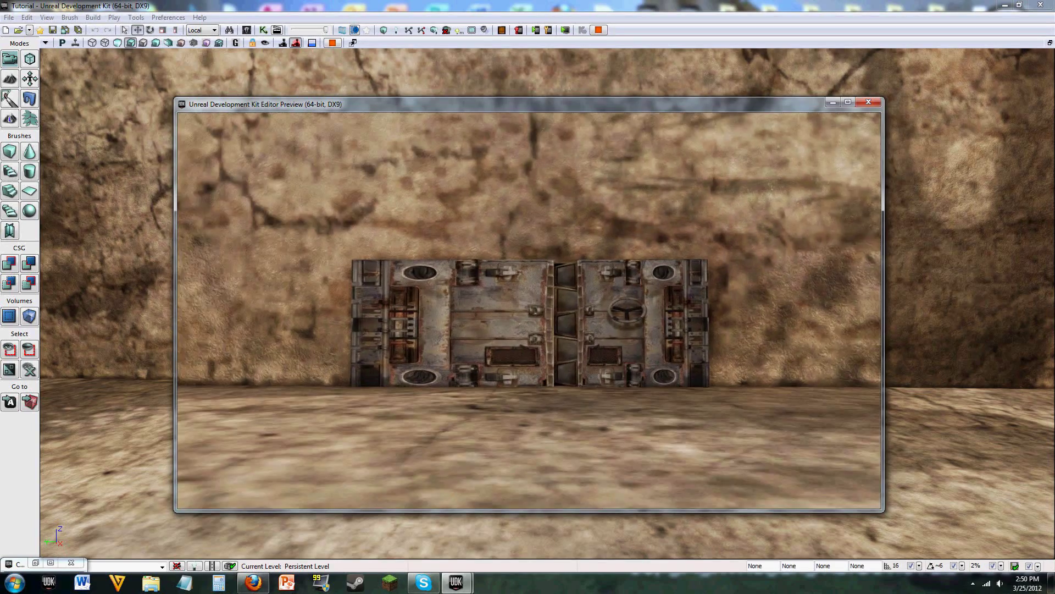
pyautogui.press('w')
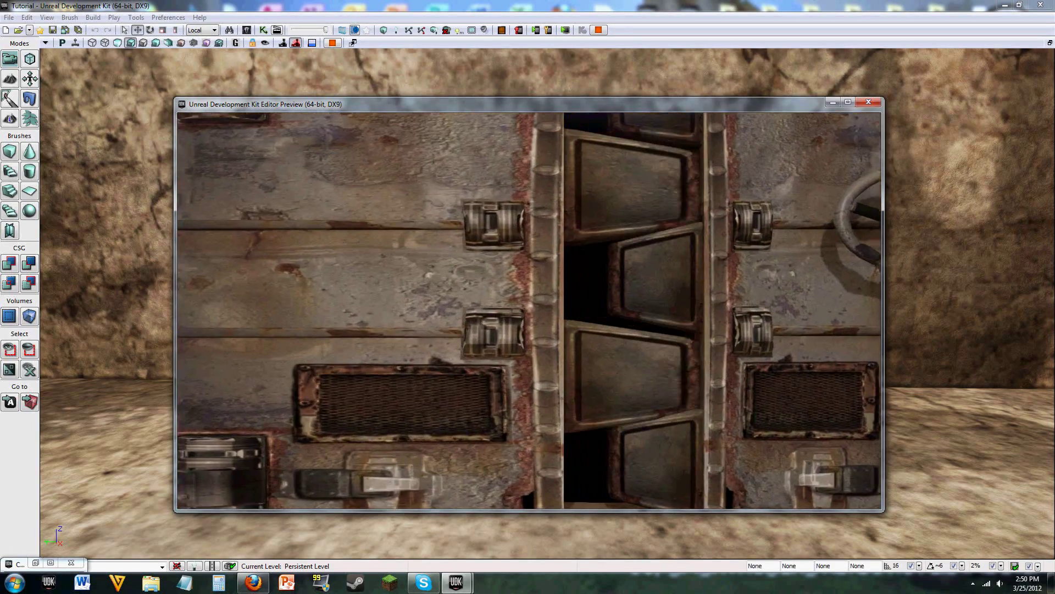
pyautogui.press('s')
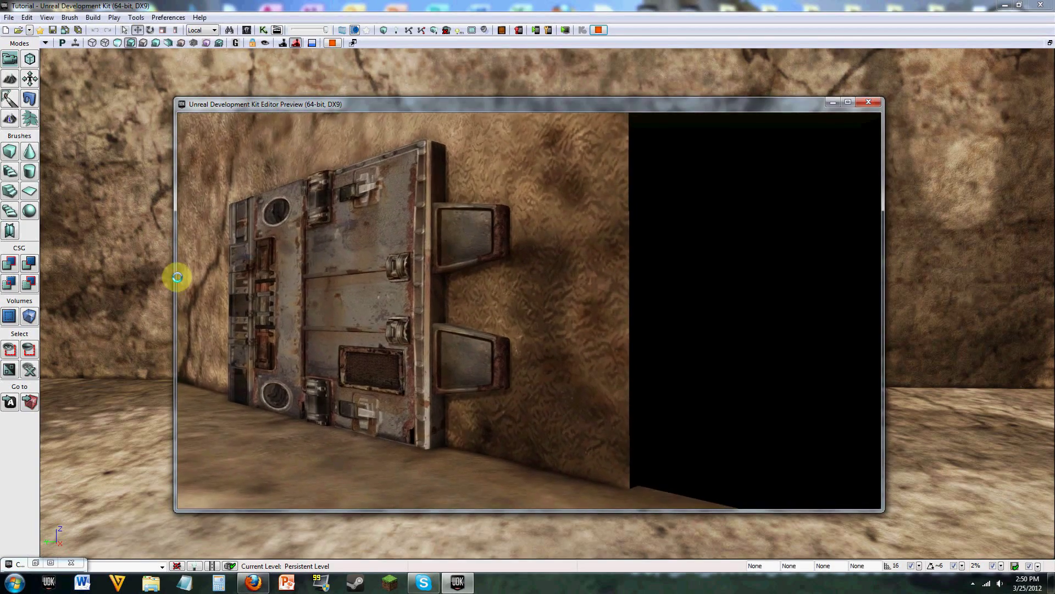
pyautogui.press('Escape')
pyautogui.moveTo(423, 287); pyautogui.dragTo(377, 212)
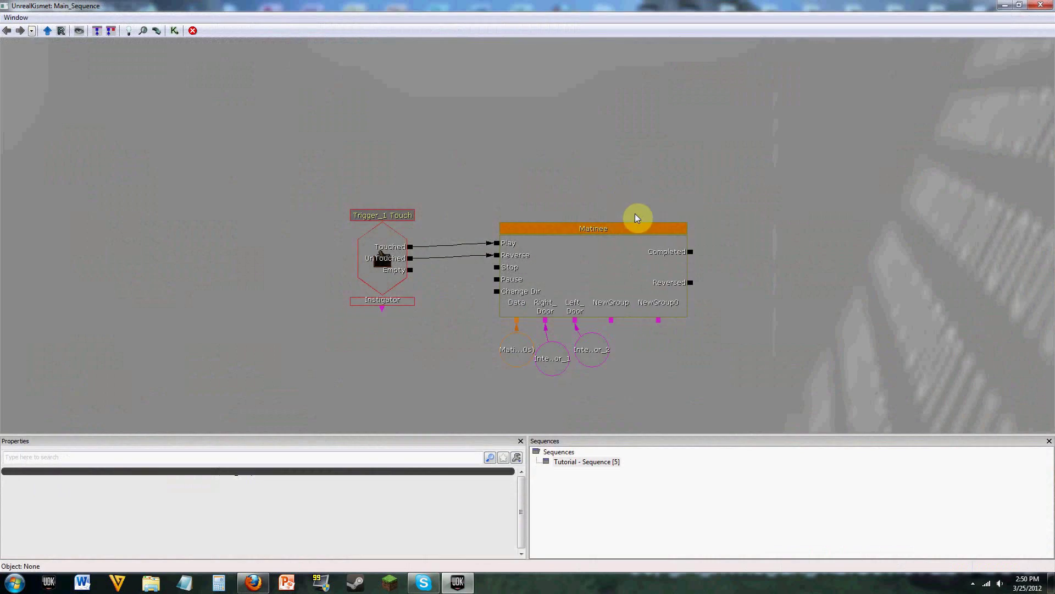
pyautogui.rightClick(758, 160)
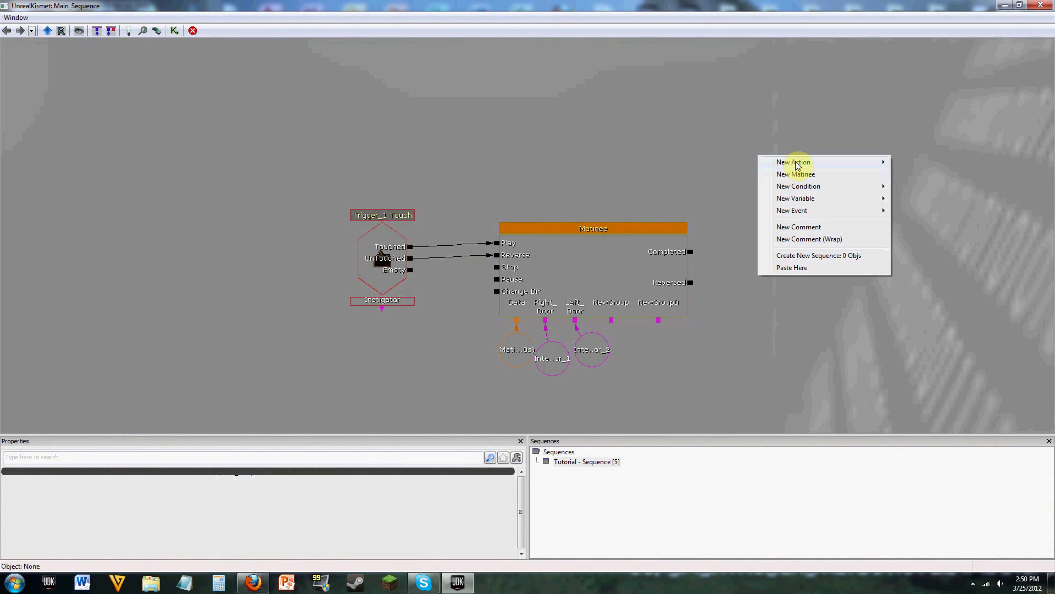
pyautogui.moveTo(827, 168)
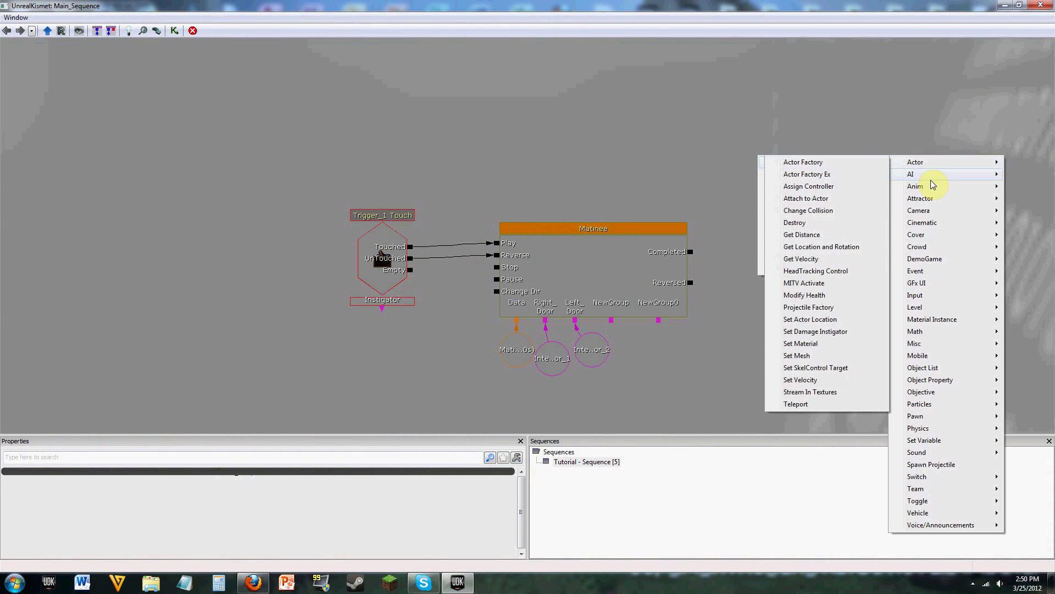
pyautogui.moveTo(930, 175)
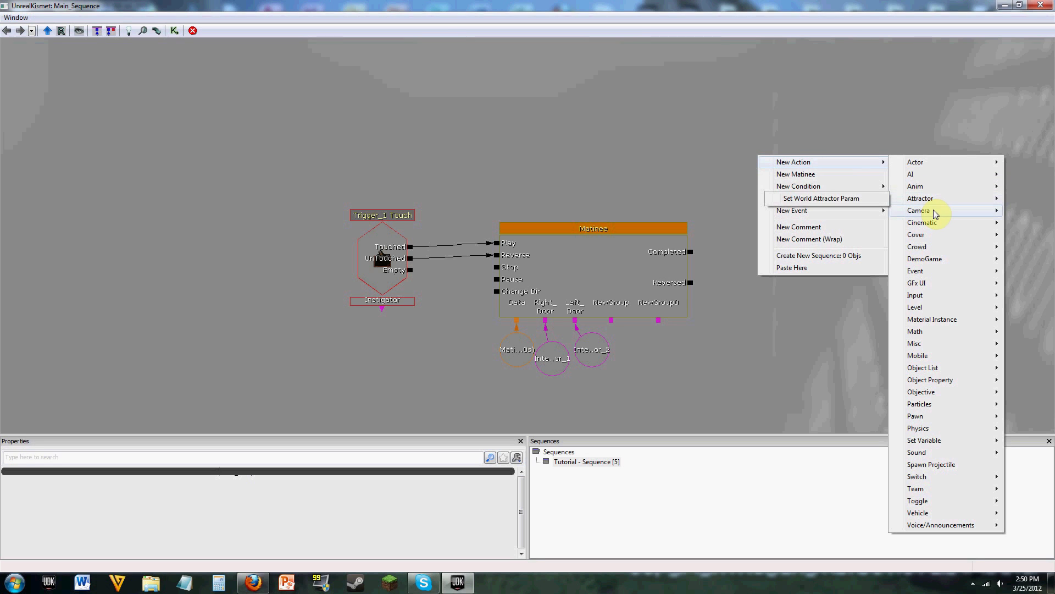
pyautogui.moveTo(934, 214)
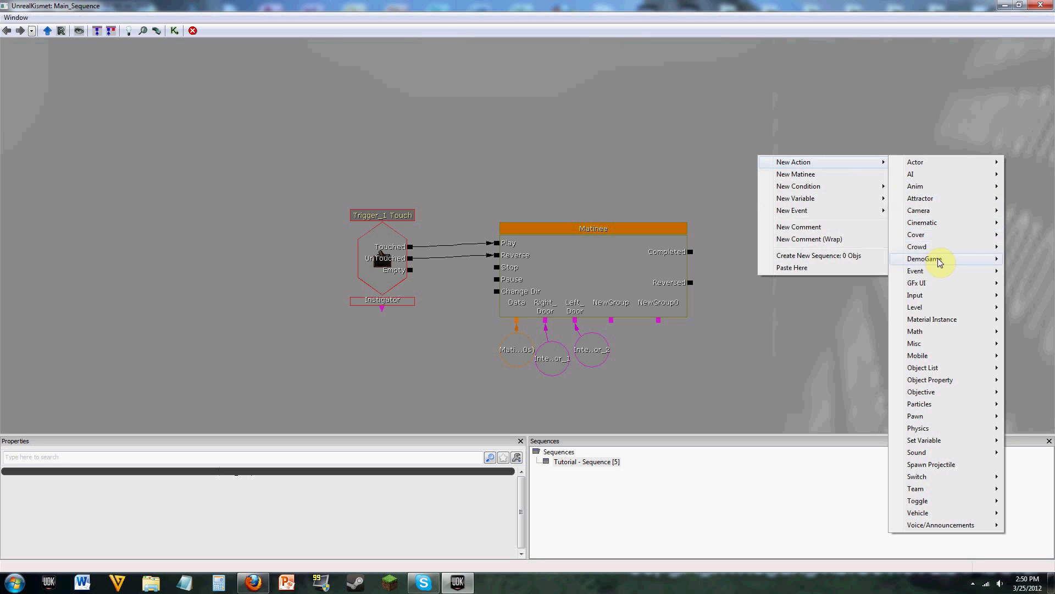
pyautogui.moveTo(940, 262)
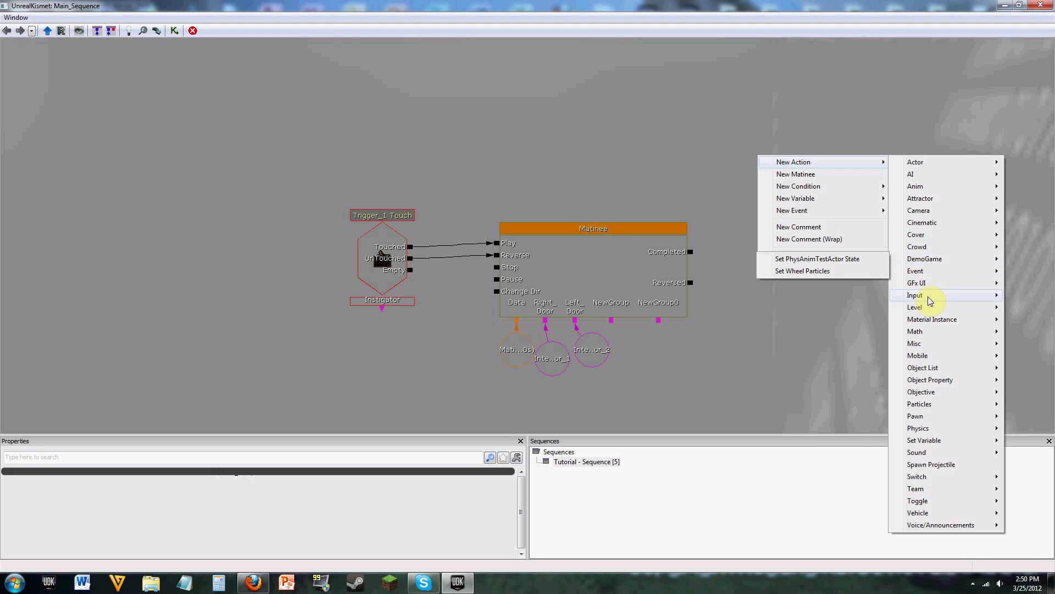
pyautogui.moveTo(928, 310)
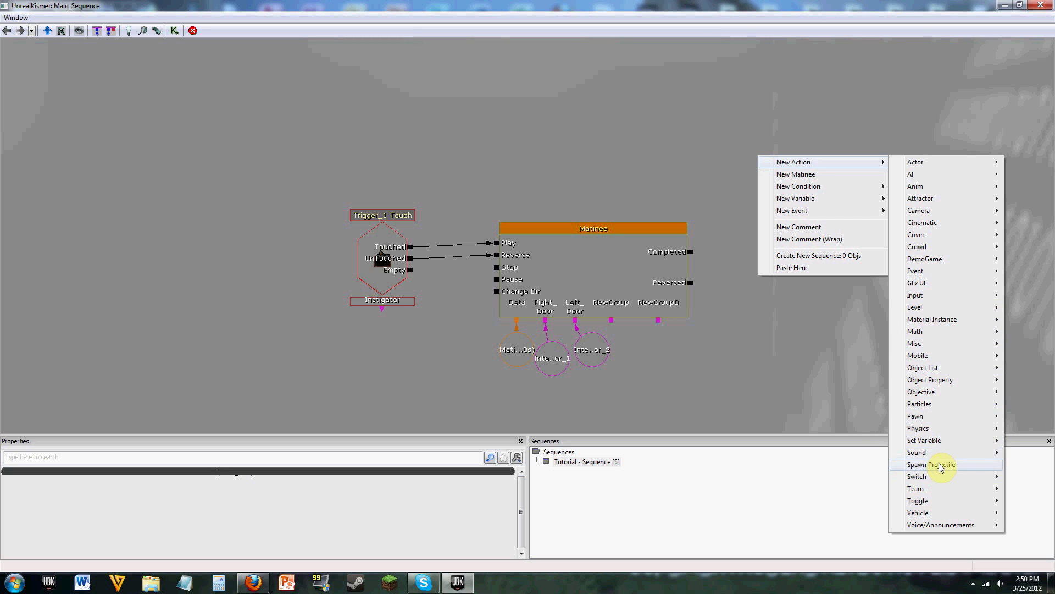
pyautogui.moveTo(939, 482)
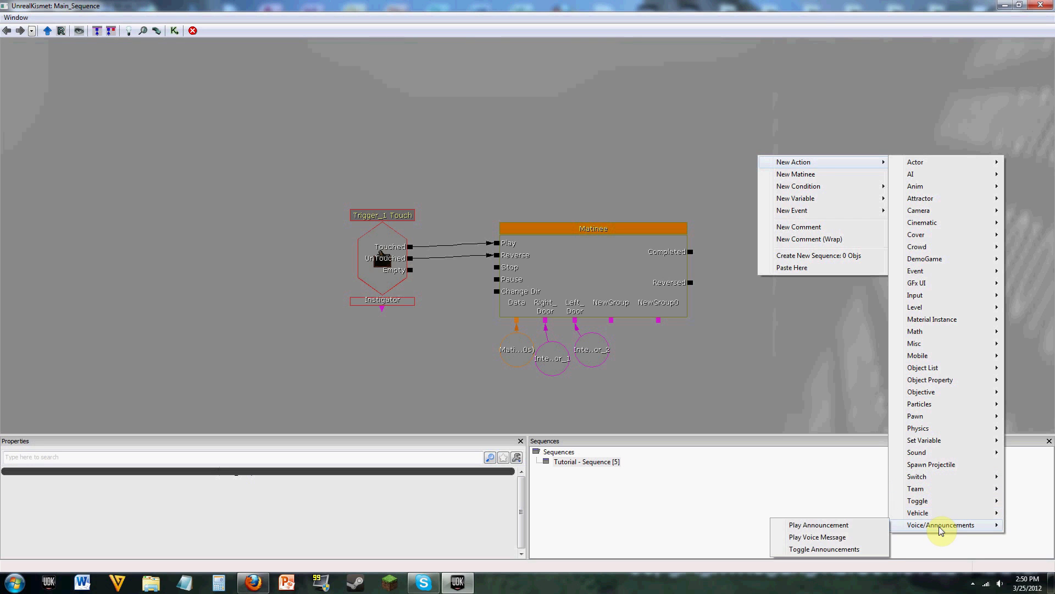
pyautogui.click(727, 141)
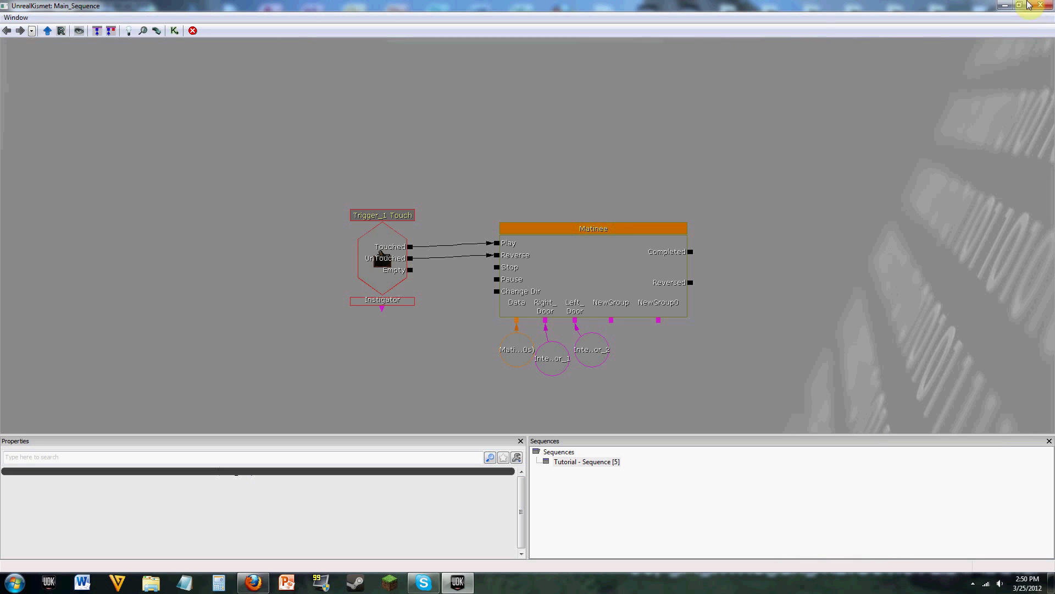
pyautogui.click(1003, 5)
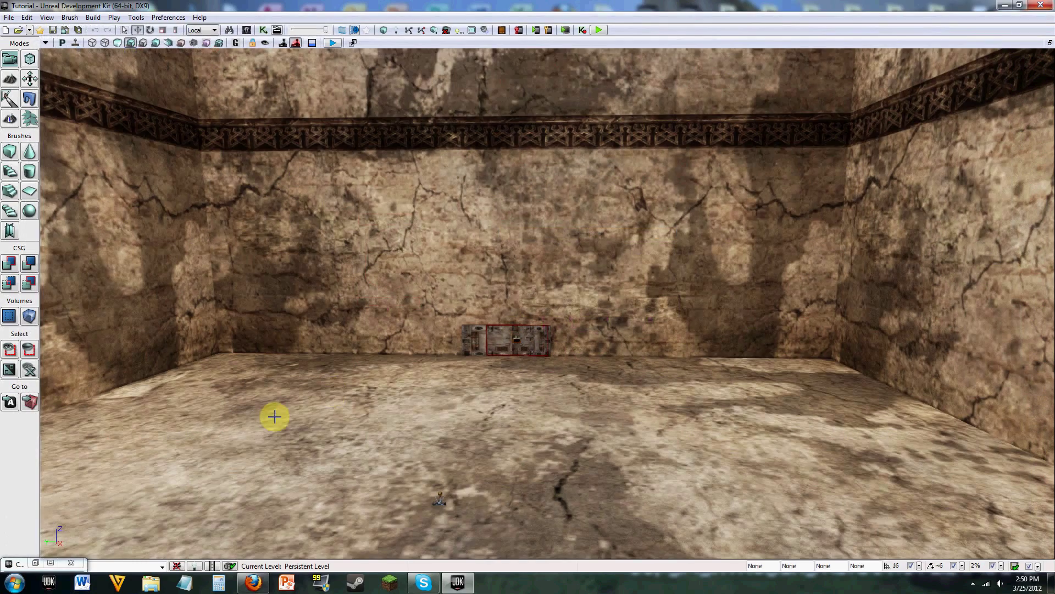
pyautogui.click(54, 562)
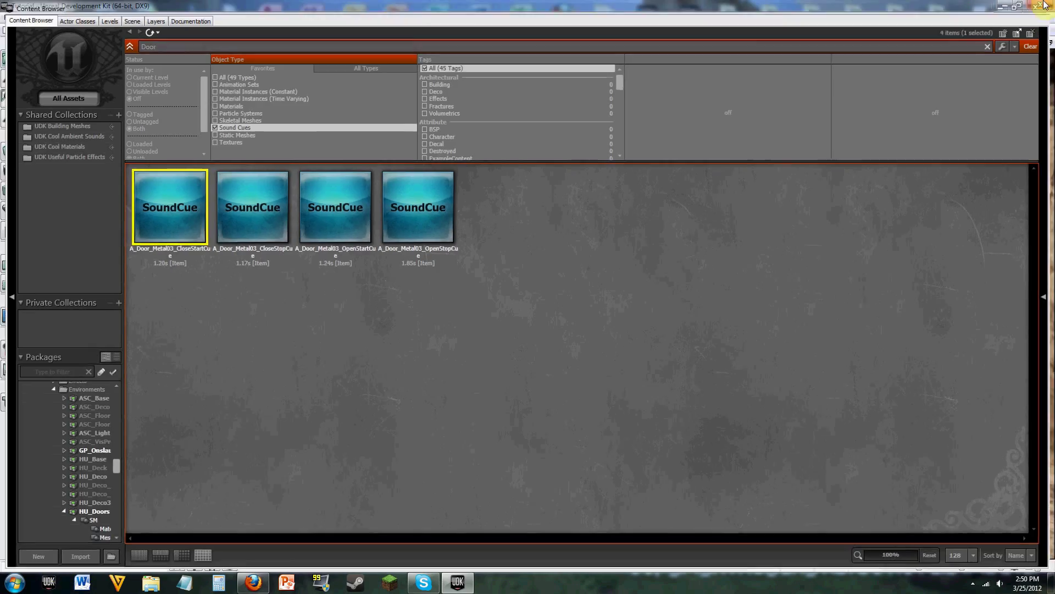
pyautogui.click(515, 329)
pyautogui.moveTo(512, 305); pyautogui.dragTo(473, 159)
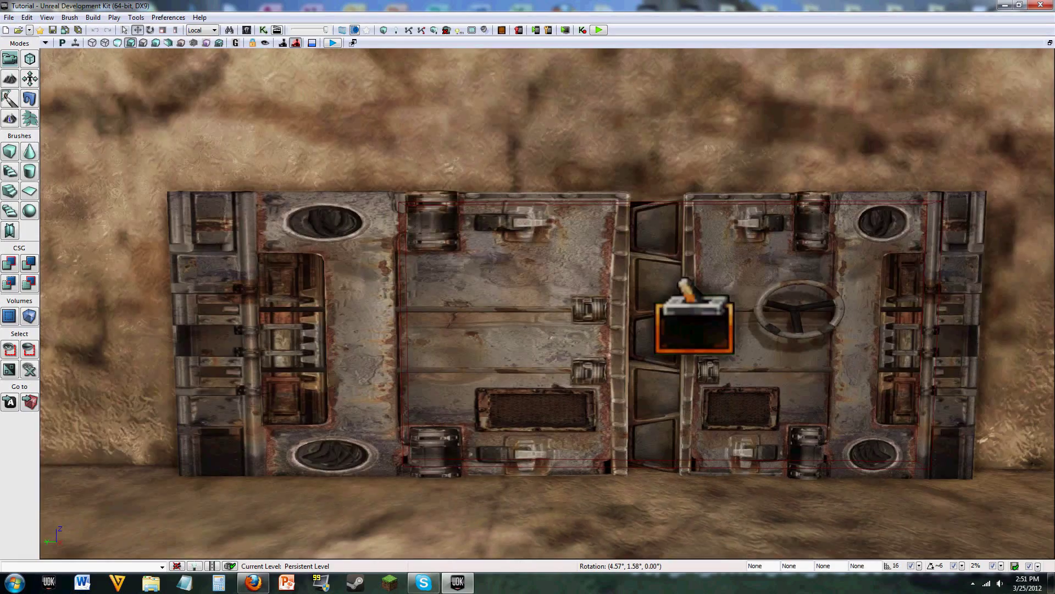
pyautogui.moveTo(528, 302)
pyautogui.mouseDown()
pyautogui.moveTo(527, 374)
pyautogui.moveTo(512, 305)
pyautogui.mouseUp()
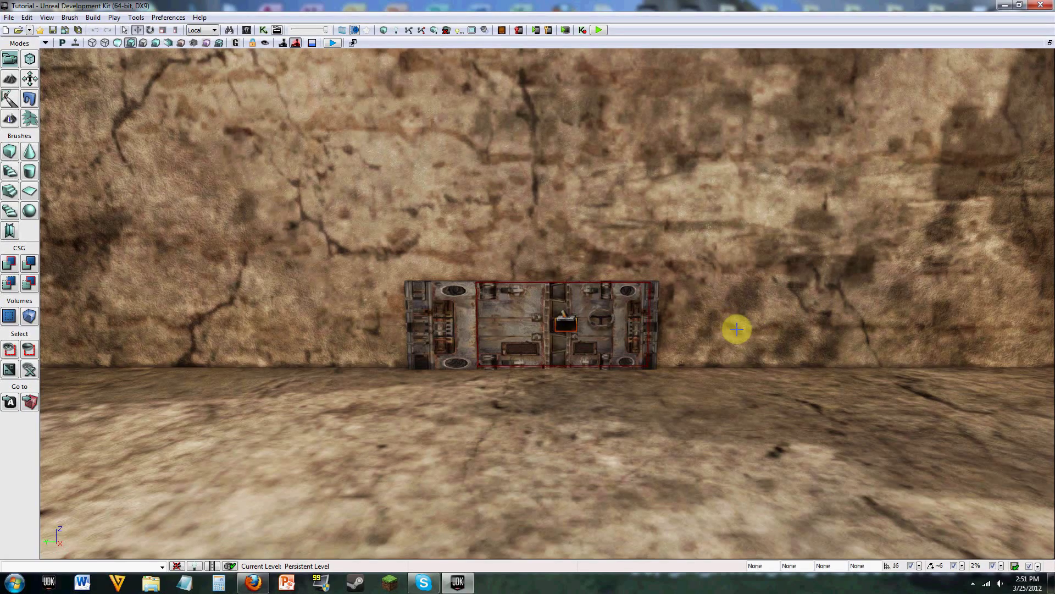
pyautogui.moveTo(714, 316); pyautogui.dragTo(714, 314, button='right')
pyautogui.press('w')
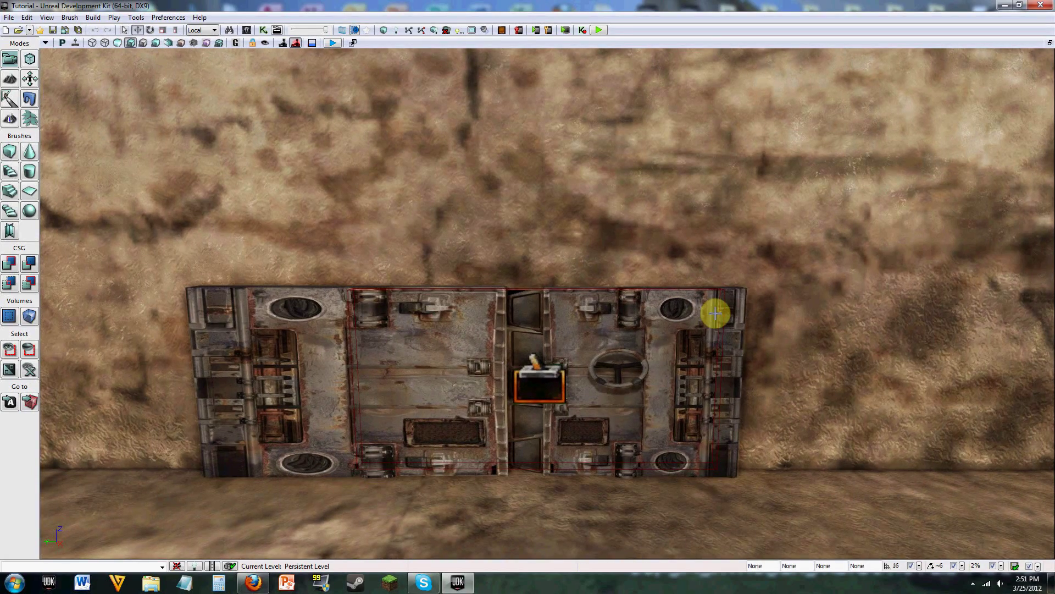